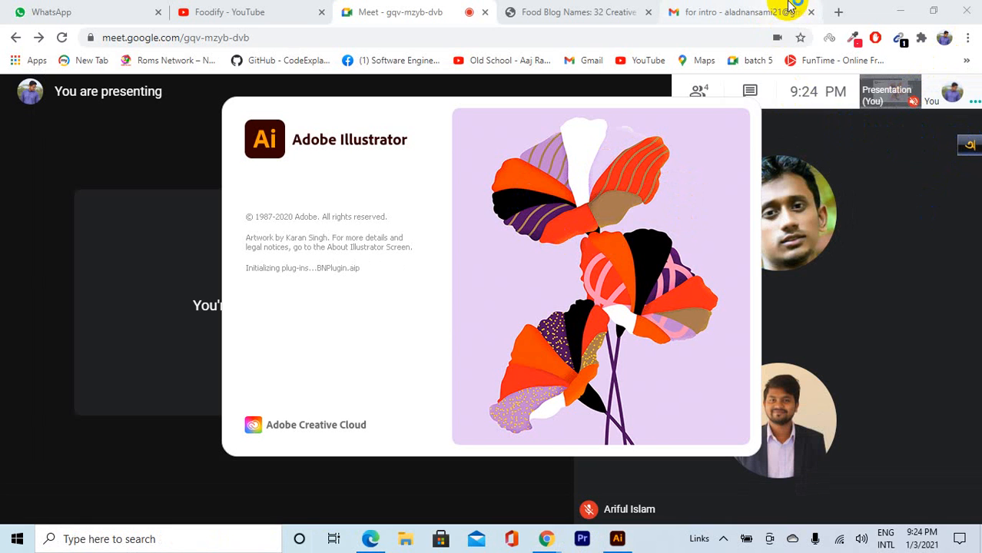
- Close the Food Blog Names browser tab and switch to Adobe Illustrator
click(649, 12)
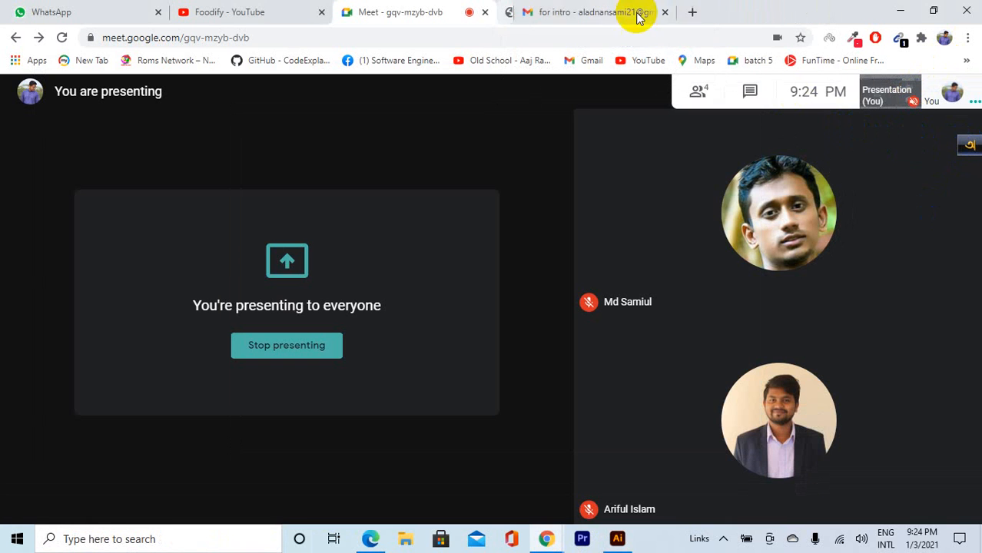
click(620, 540)
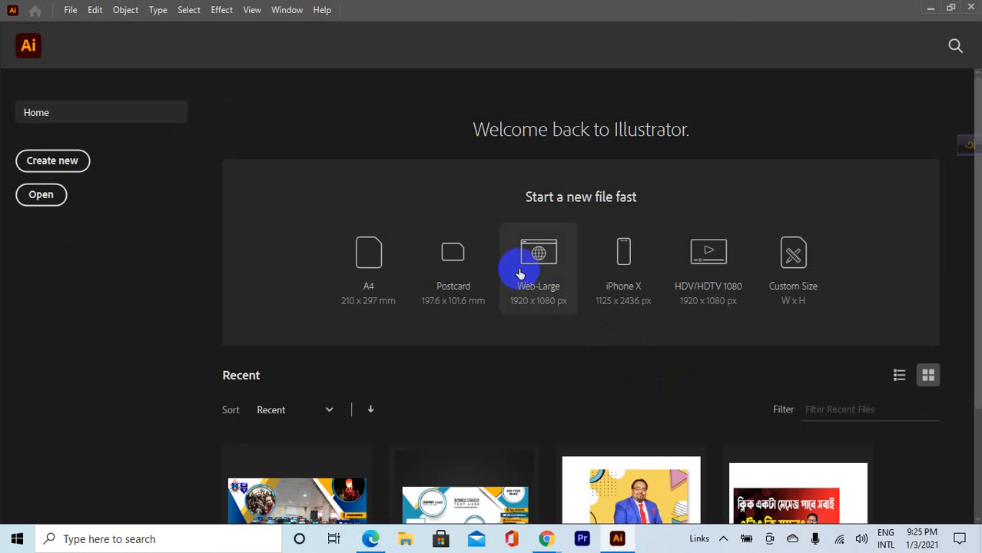
scroll(453, 259, down, 2)
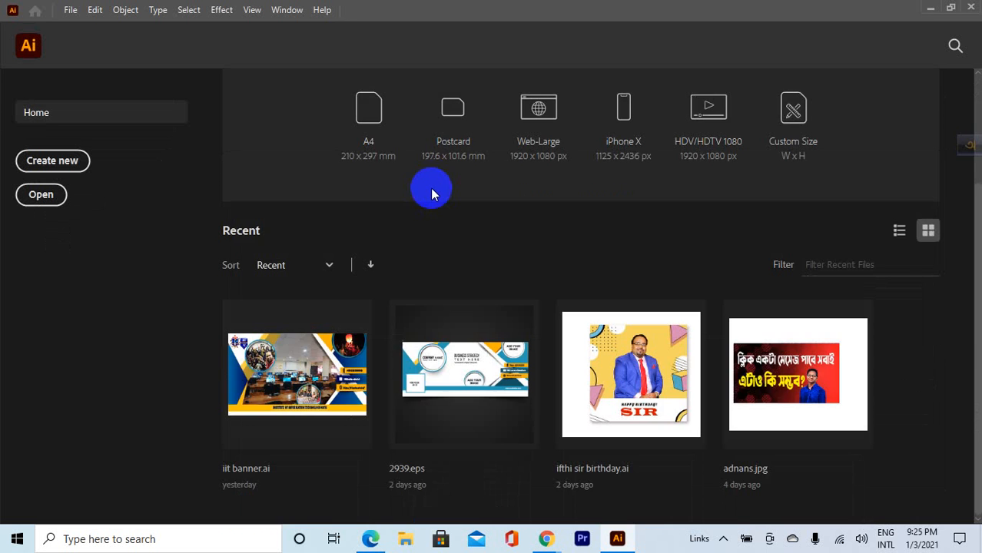
scroll(431, 193, up, 2)
- Create a new Letter document, 612 x 792 pt
click(69, 9)
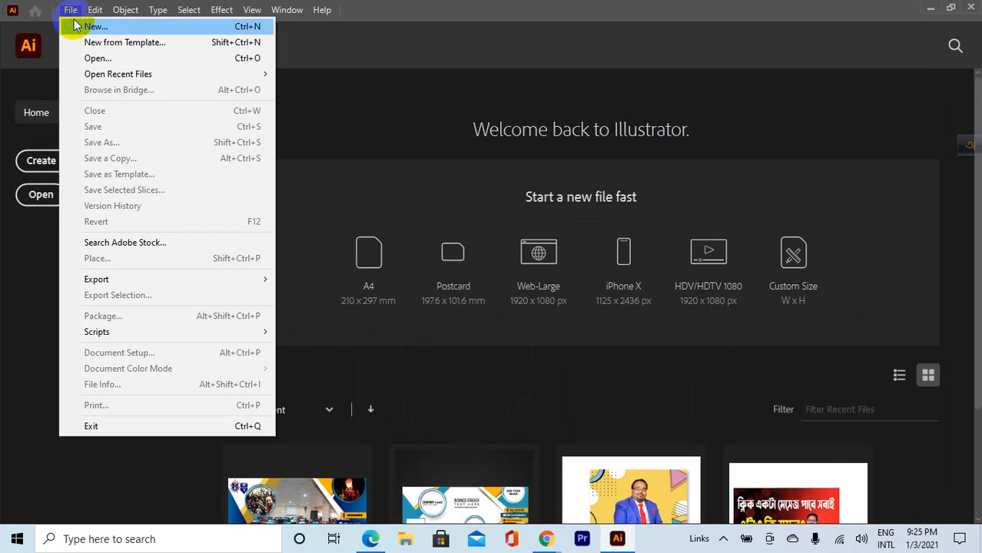
click(74, 25)
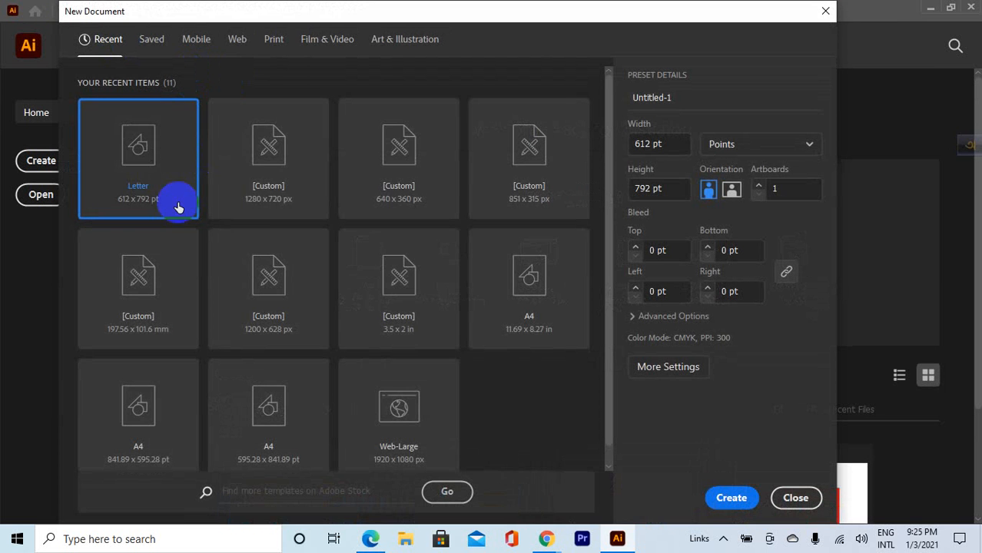
click(274, 164)
click(534, 397)
click(731, 498)
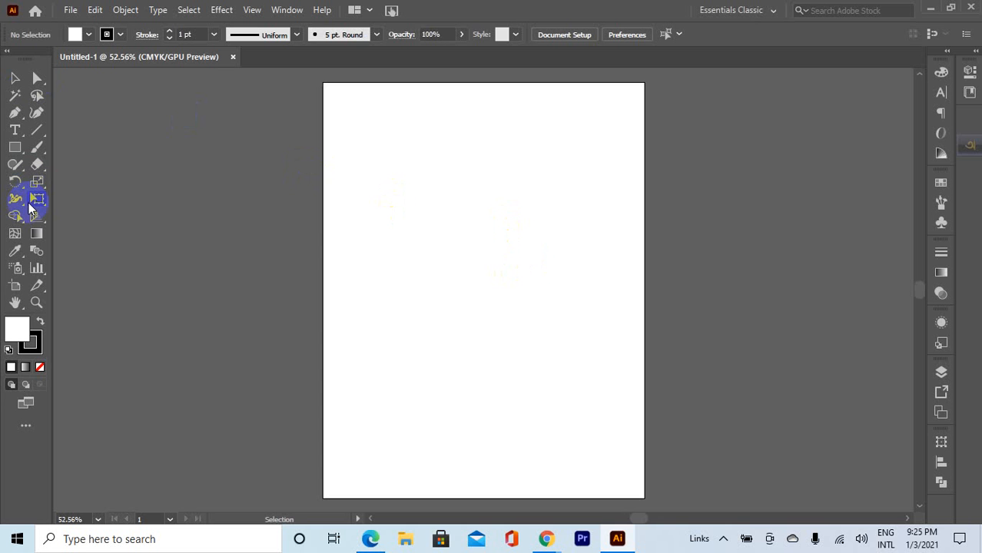
- Change the artboard's orientation to landscape and return to the Selection tool
click(14, 286)
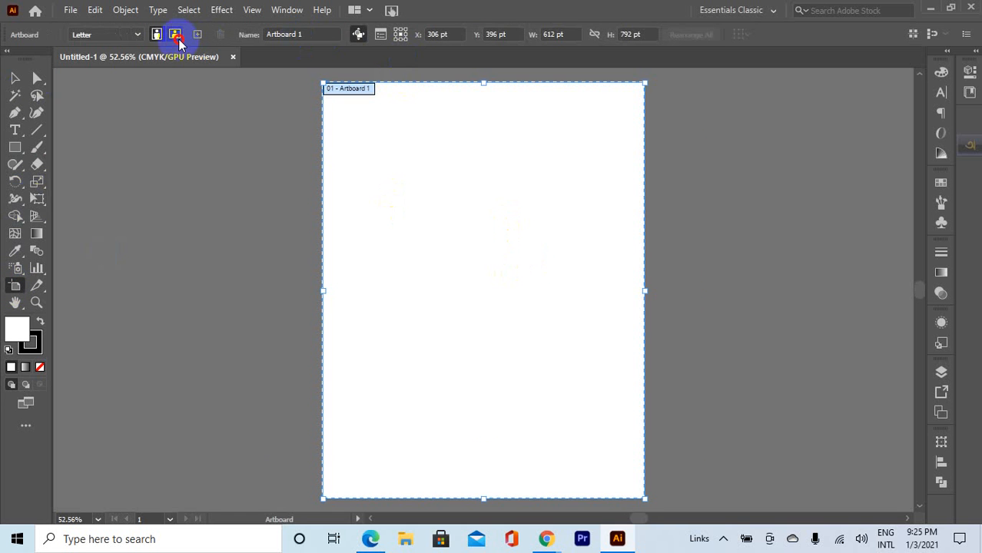
click(175, 34)
click(14, 79)
scroll(364, 201, up, 3)
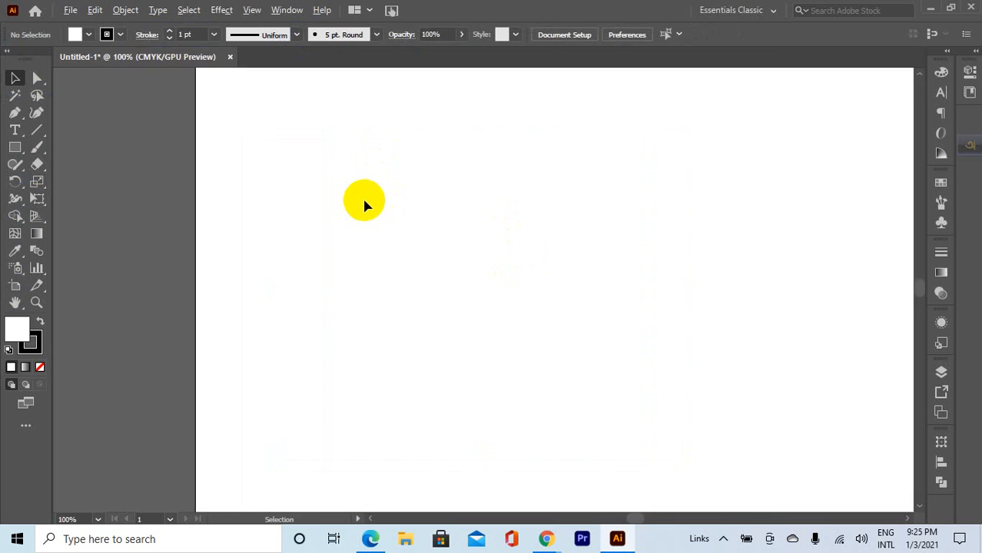
scroll(364, 201, down, 3)
scroll(477, 204, up, 1)
scroll(388, 219, down, 1)
scroll(487, 247, up, 1)
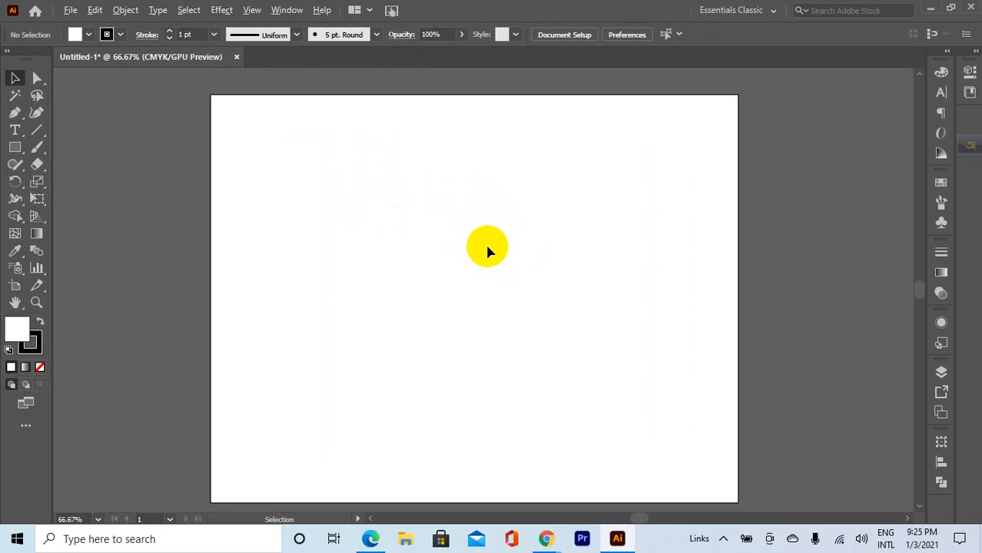
scroll(423, 244, down, 1)
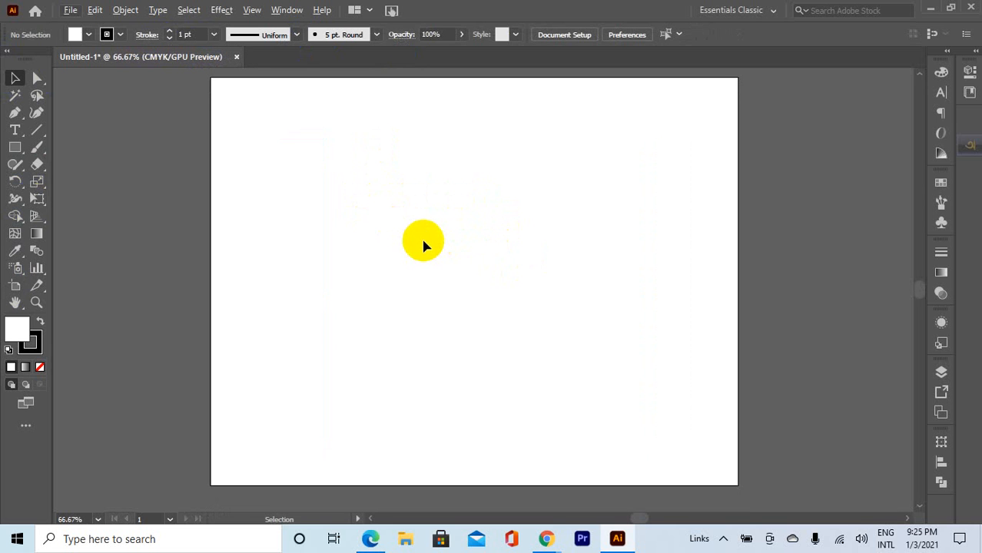
- Activate the Gradient tool and show the gradient settings
click(31, 238)
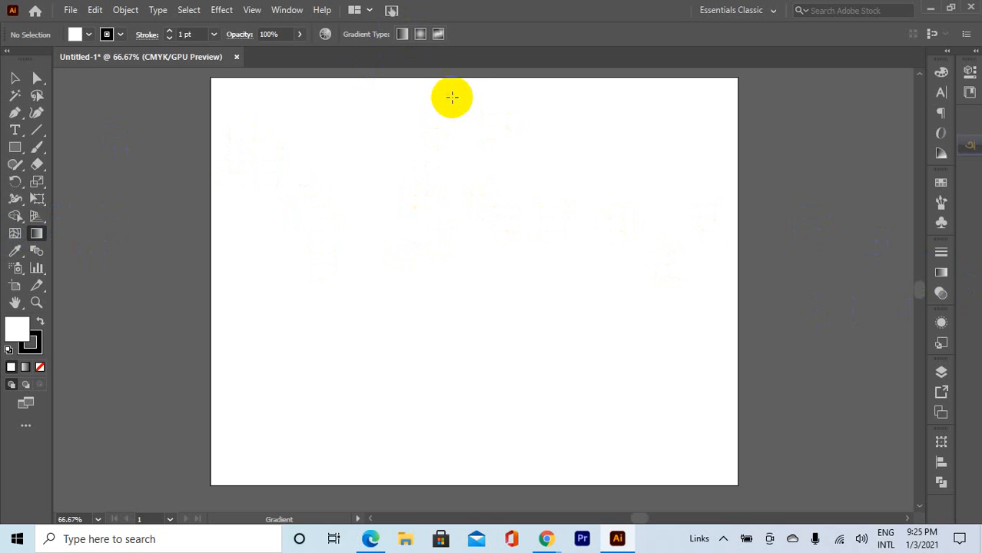
click(298, 7)
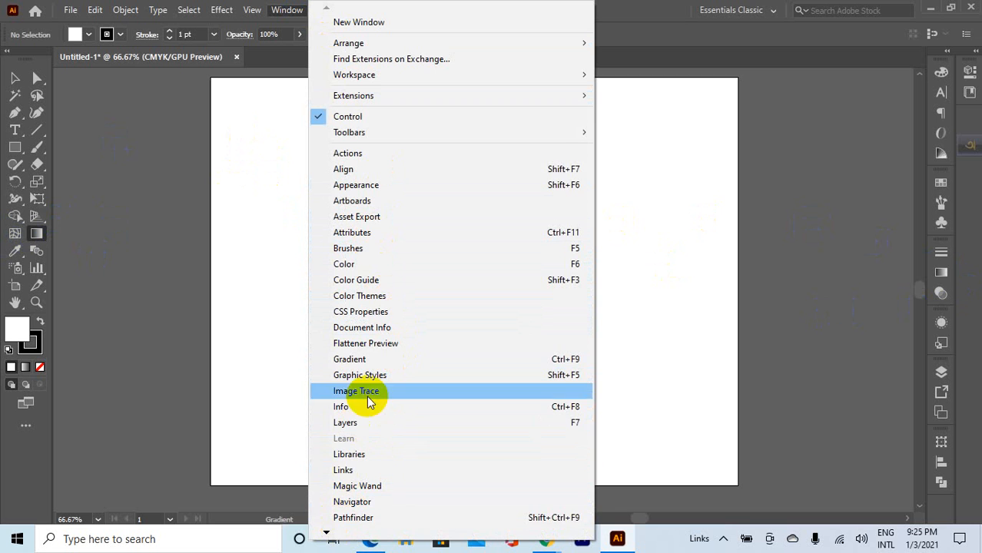
click(382, 359)
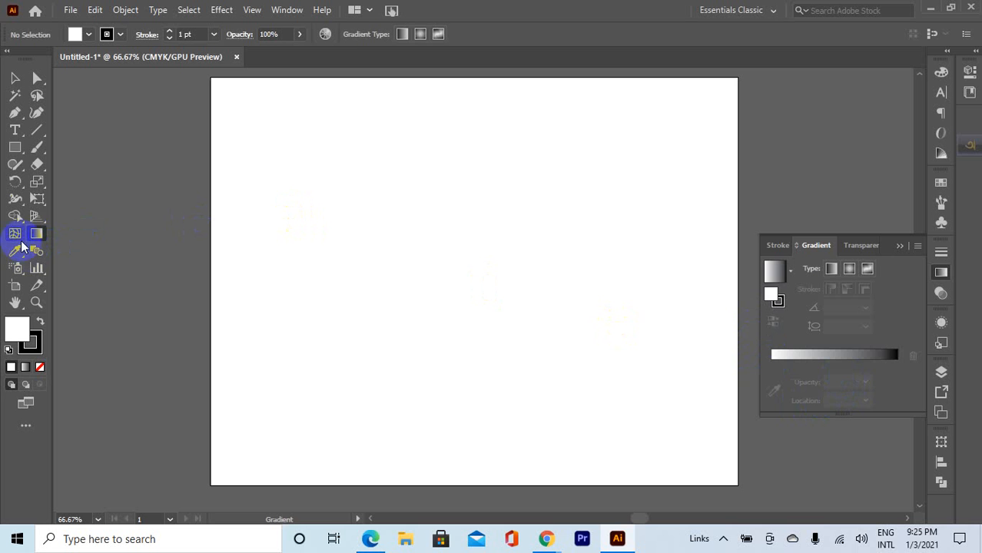
- Draw a nearly square rectangle in the middle of the artboard and fill it with the white-to-black linear gradient
drag(6, 150, 83, 151)
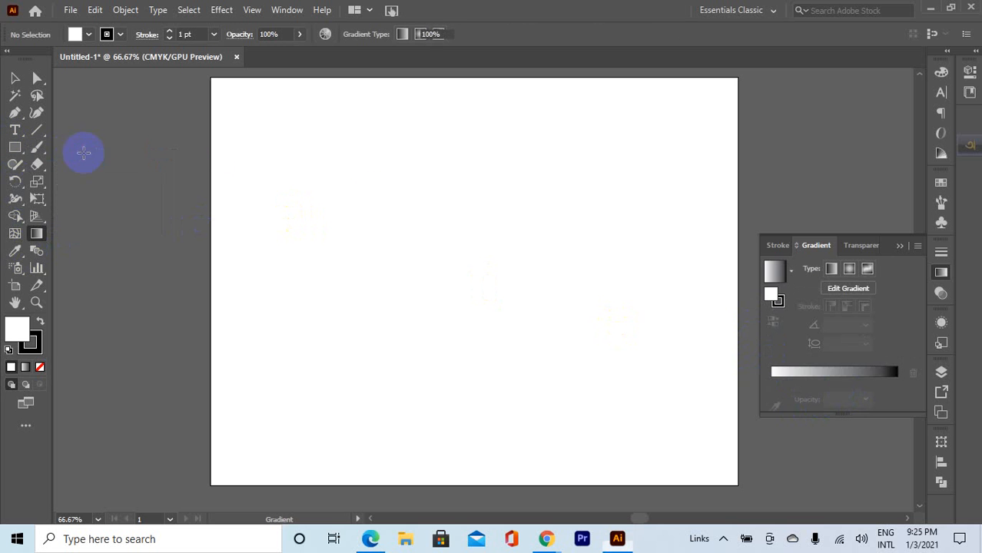
drag(405, 186, 582, 367)
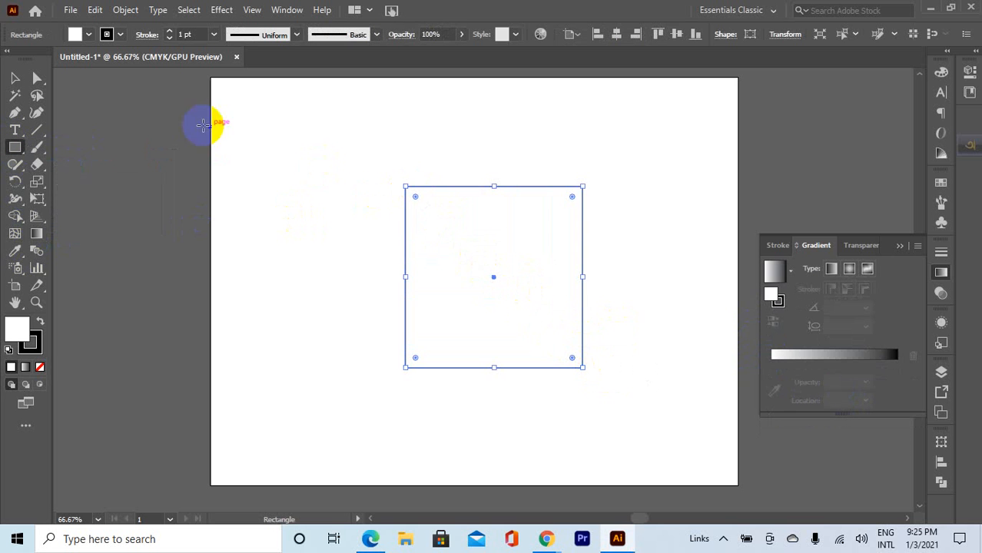
click(19, 336)
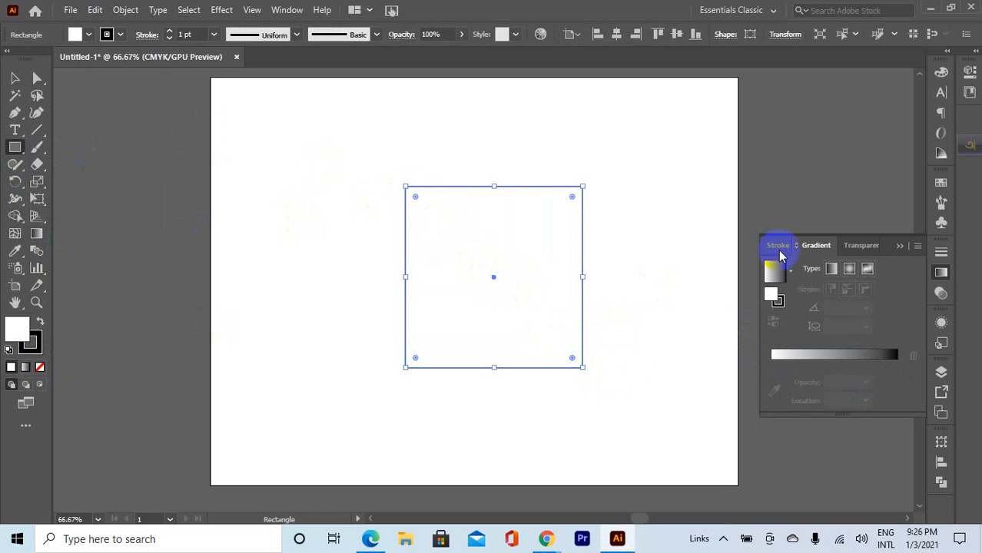
click(304, 8)
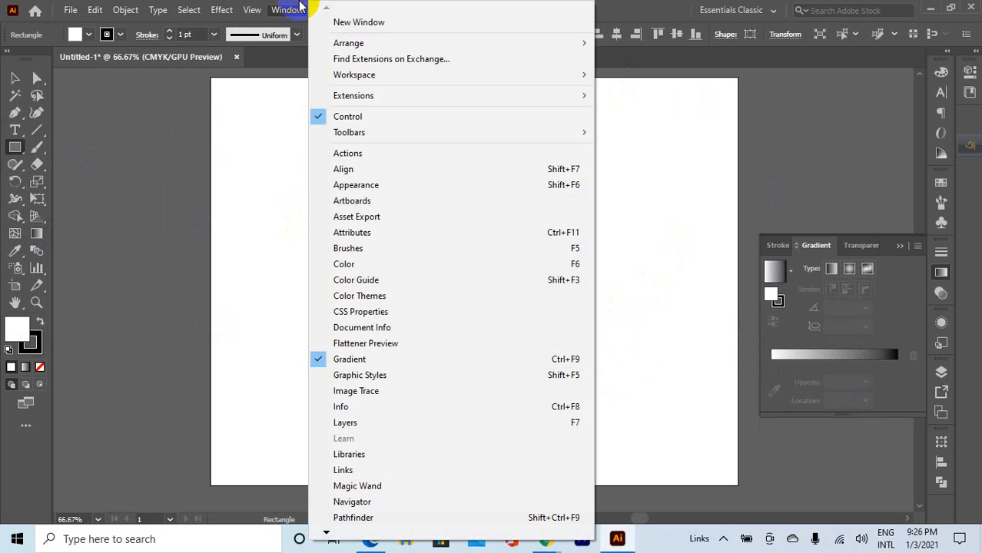
click(912, 383)
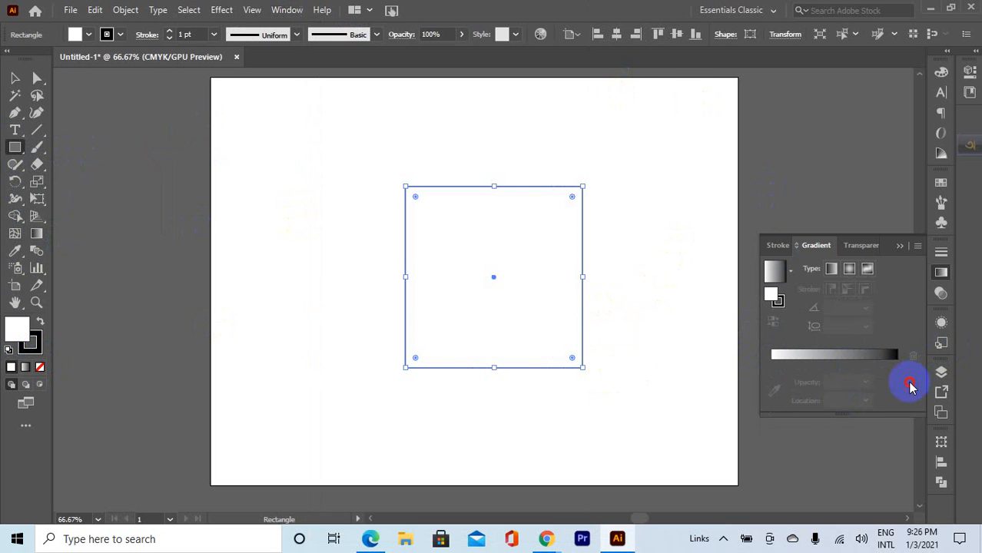
click(775, 360)
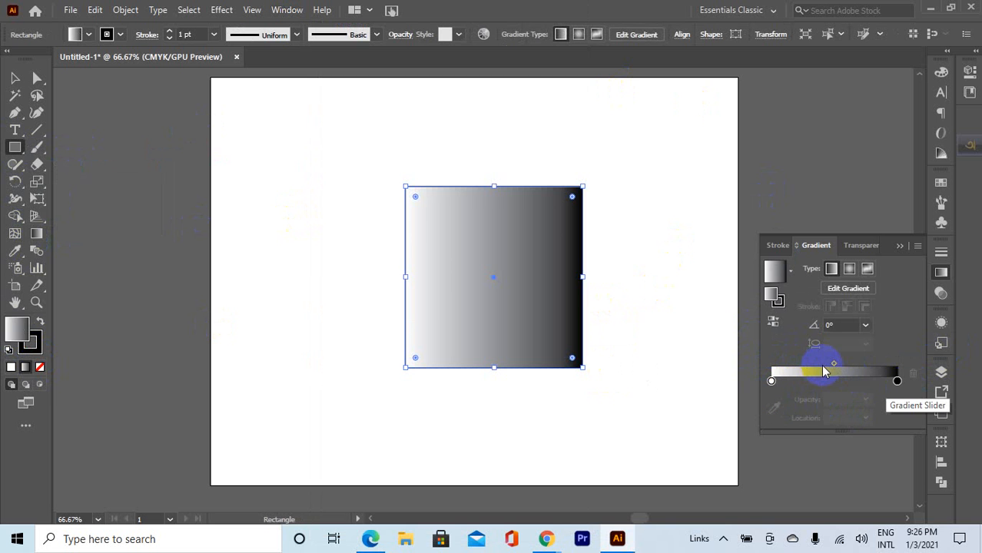
- Try to recolour the gradient's white stop by choosing red F70000 in the Color Picker
click(772, 382)
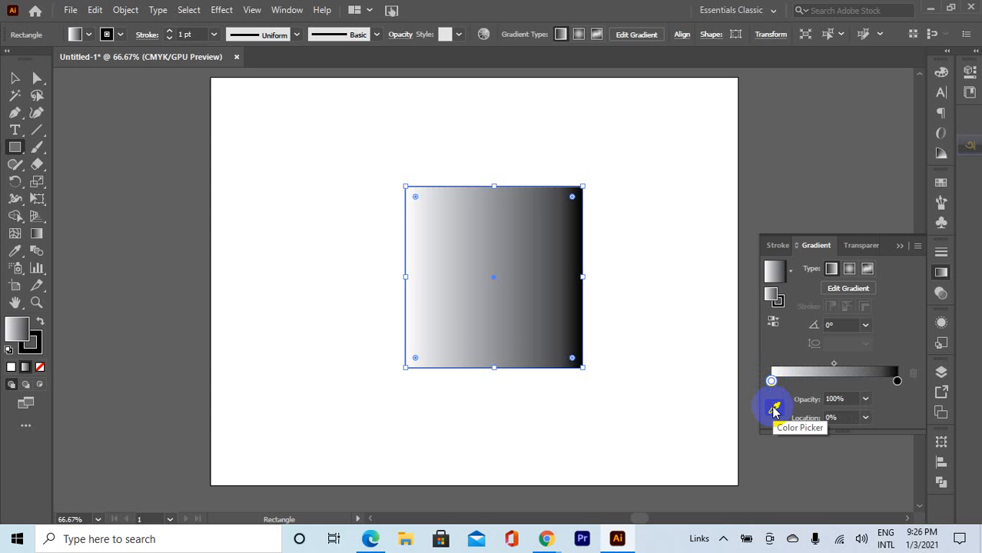
click(779, 301)
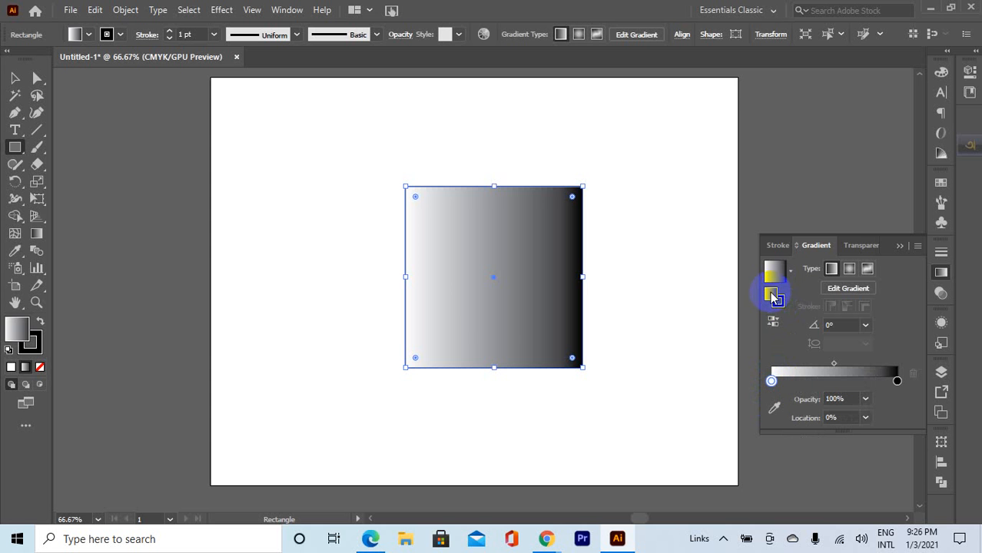
double_click(772, 294)
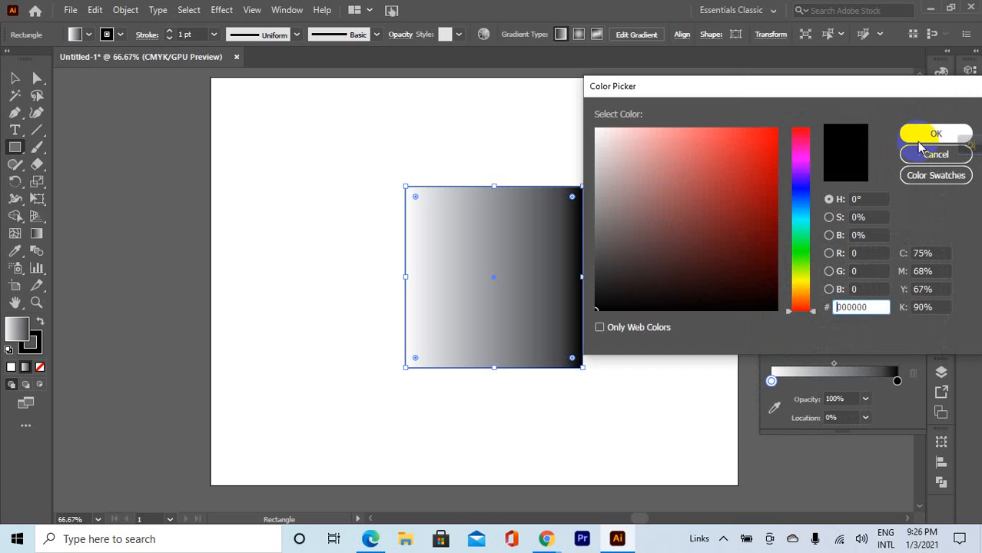
click(775, 136)
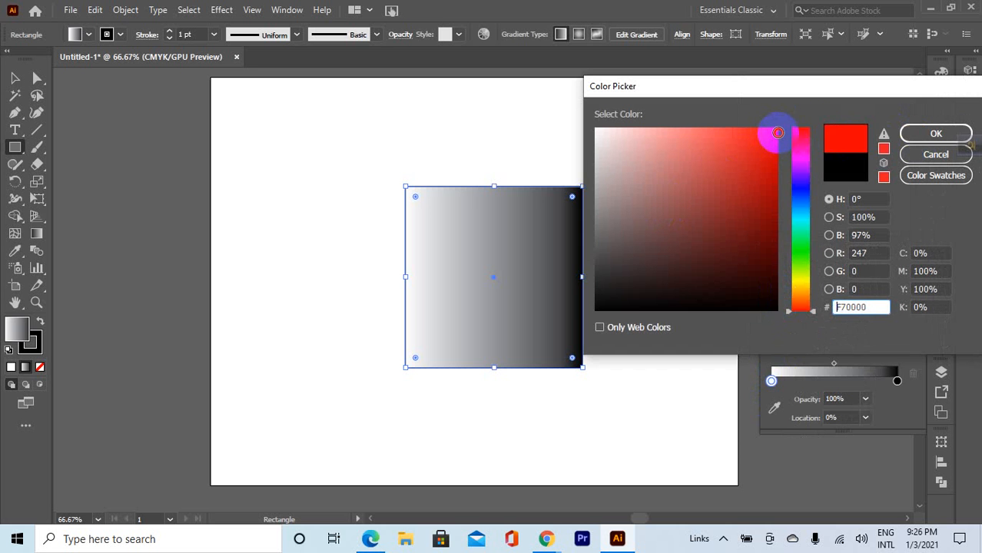
click(933, 133)
click(779, 357)
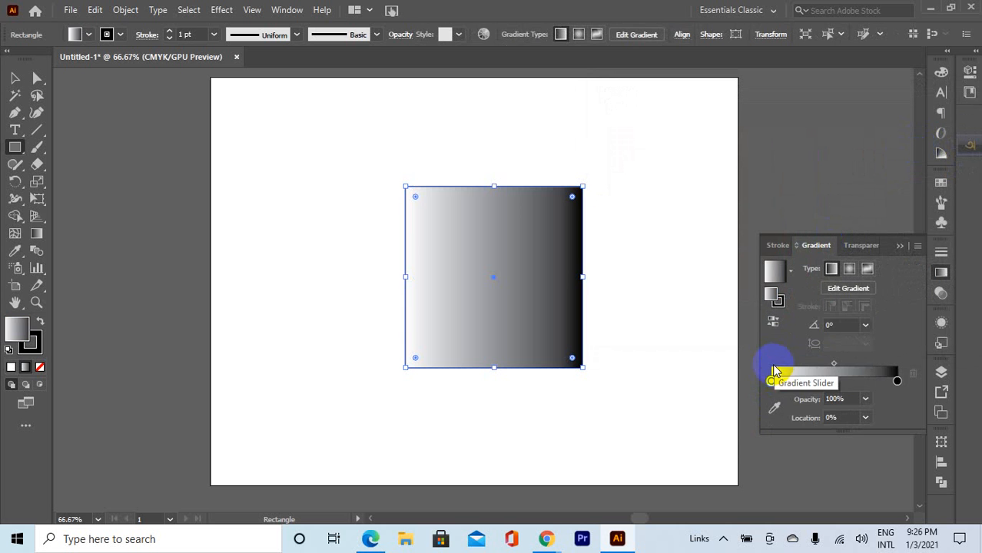
- Set the rectangle gradient's starting white color stop to the CMYK Yellow swatch
click(771, 382)
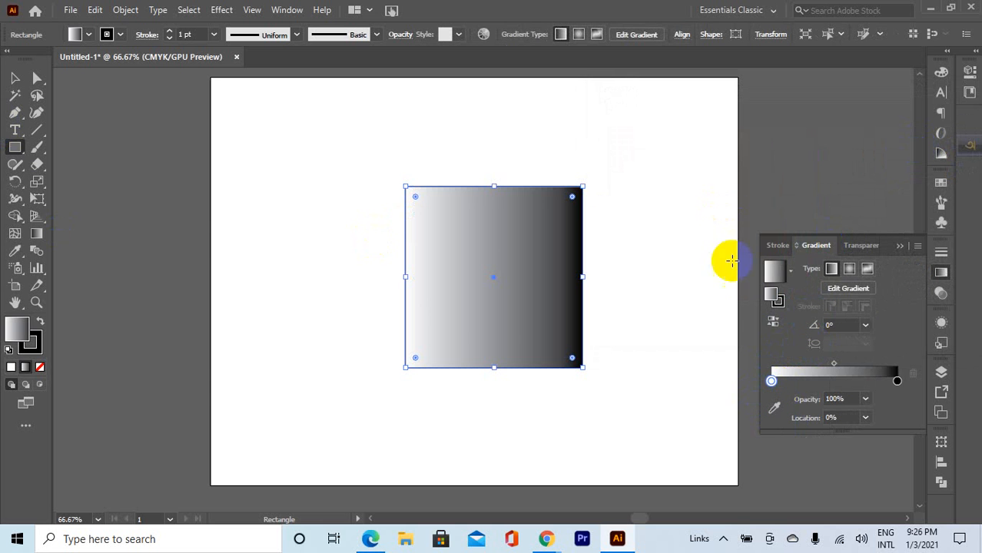
click(941, 73)
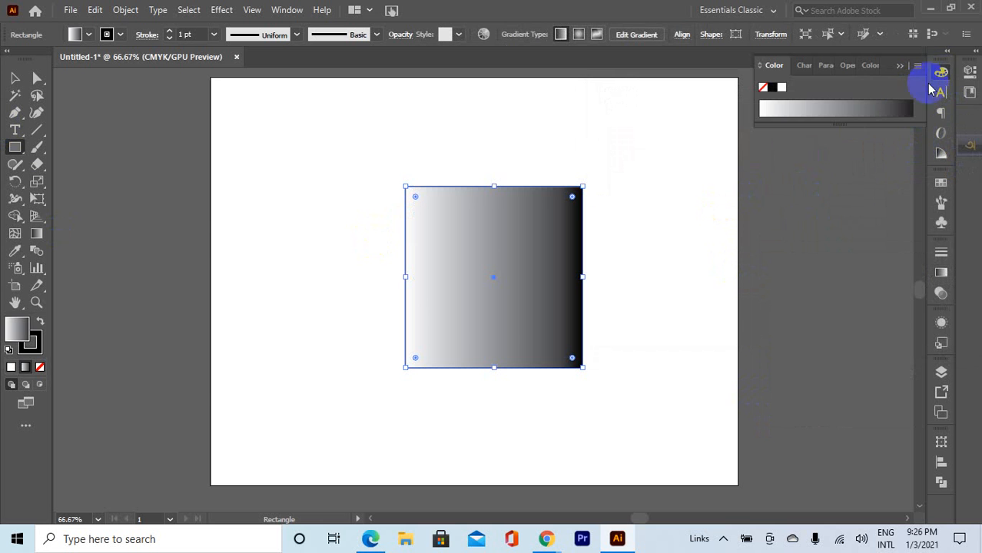
click(941, 271)
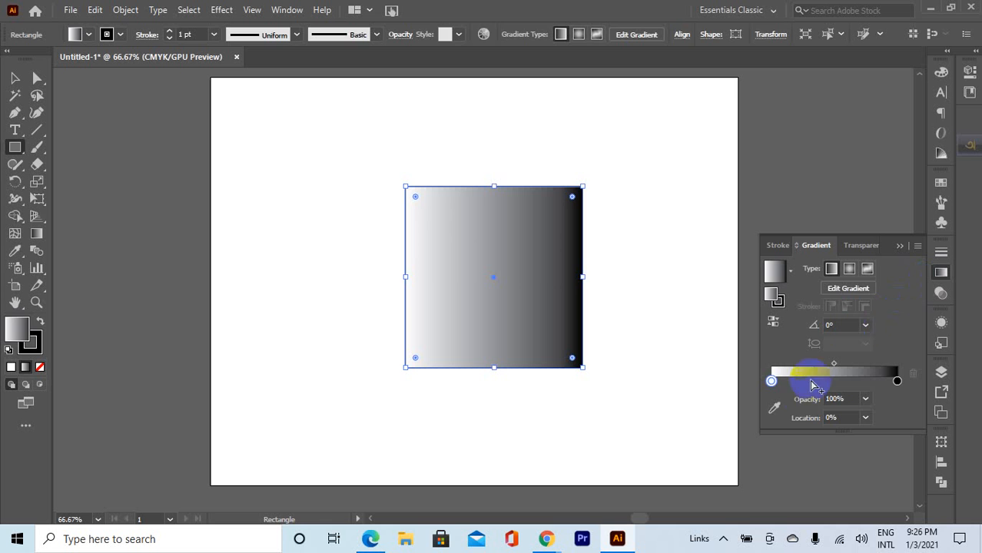
click(778, 401)
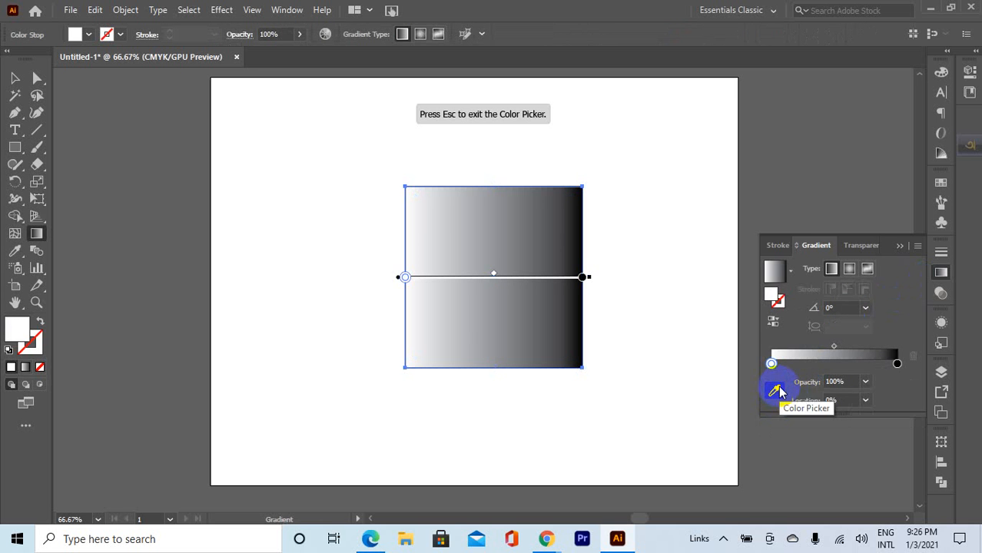
double_click(771, 364)
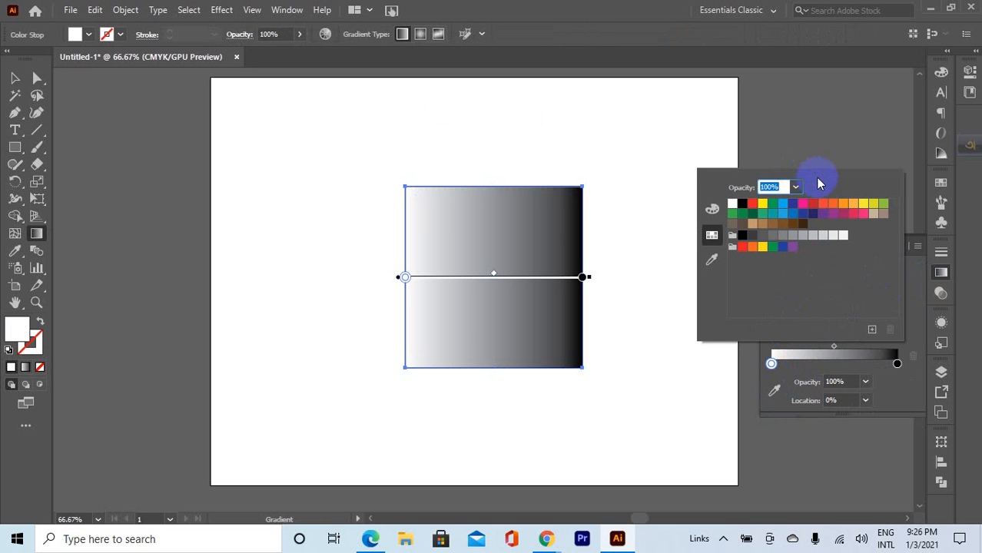
click(762, 203)
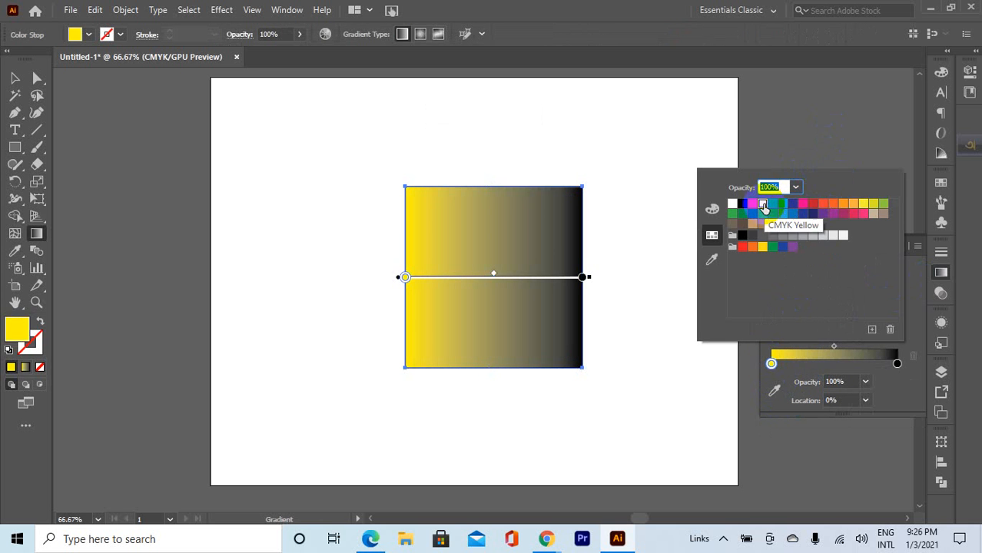
click(888, 375)
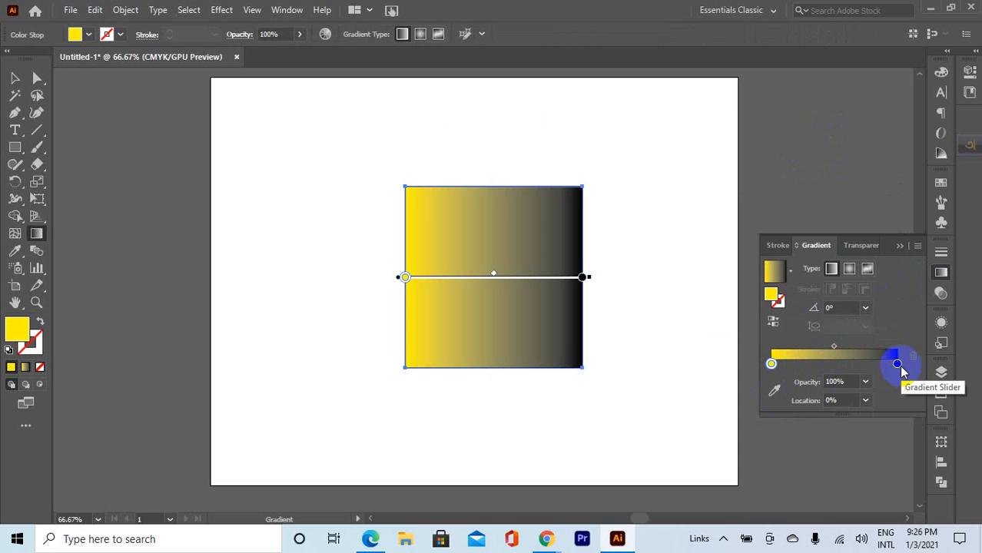
- Set the gradient's black end color stop to a pinkish-red swatch, keeping the Gradient tool active
double_click(898, 365)
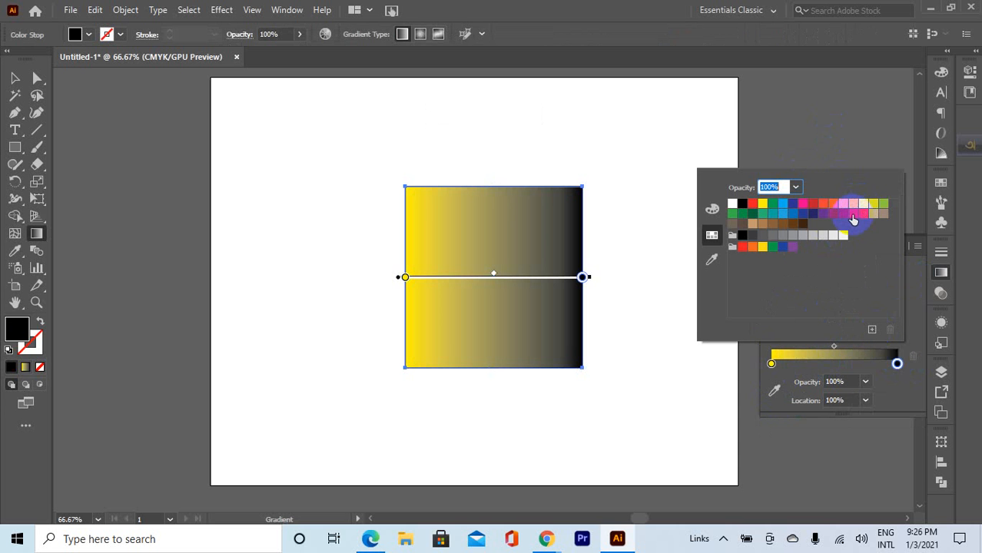
click(853, 217)
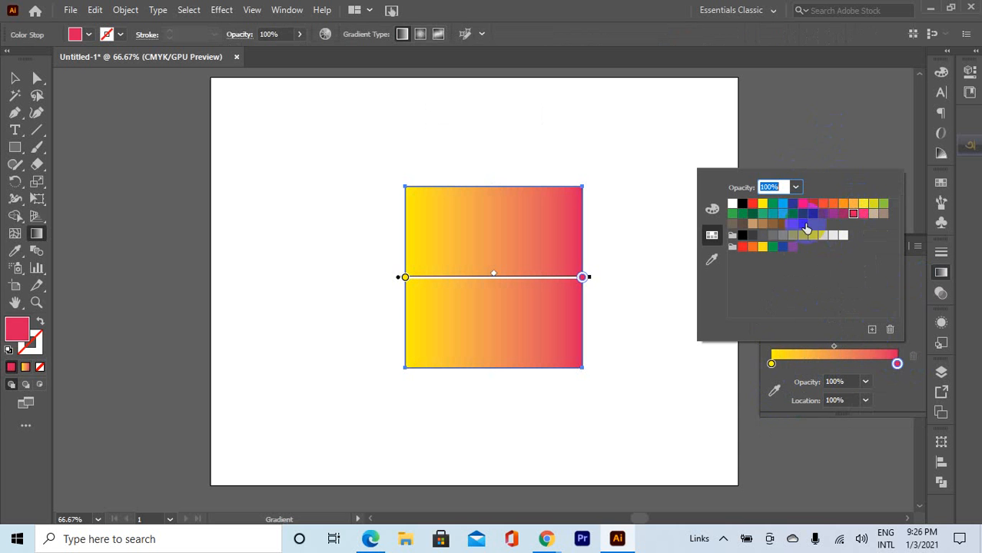
click(912, 269)
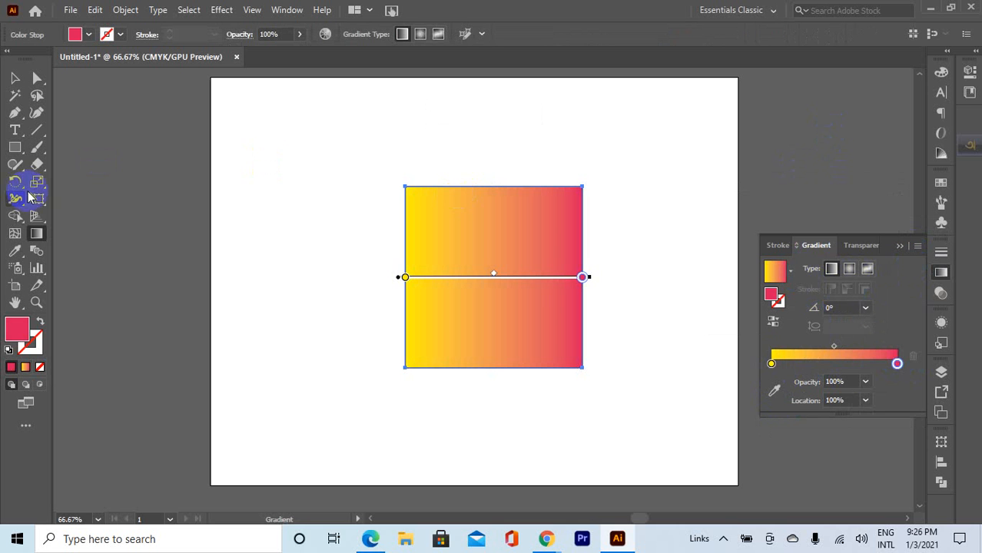
click(37, 234)
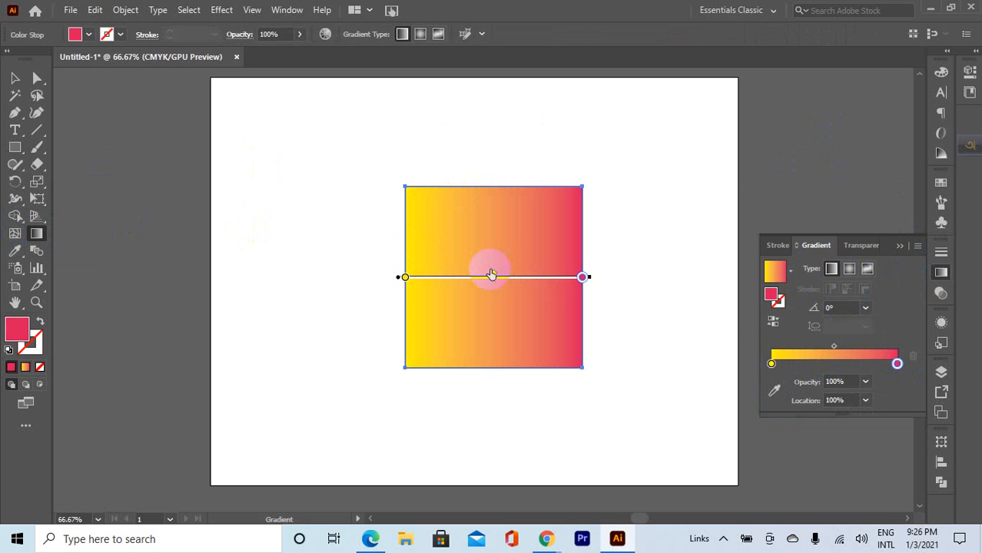
- Redirect the rectangle's linear gradient diagonally toward its upper-right corner, at about 40.7°
mouse_move(493, 276)
mouse_down()
mouse_move(546, 272)
mouse_move(396, 280)
mouse_up()
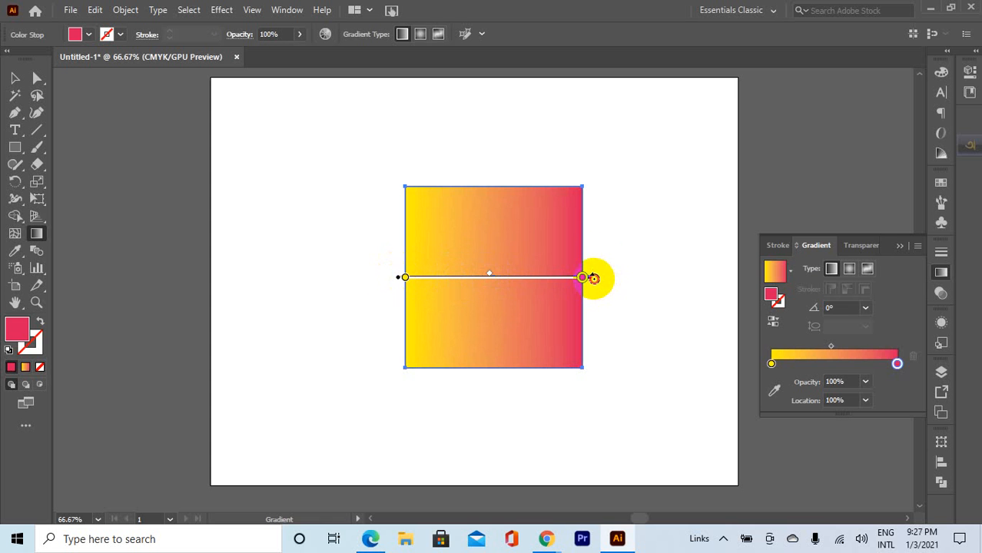
mouse_move(594, 278)
mouse_down()
mouse_move(587, 226)
mouse_move(548, 151)
mouse_up()
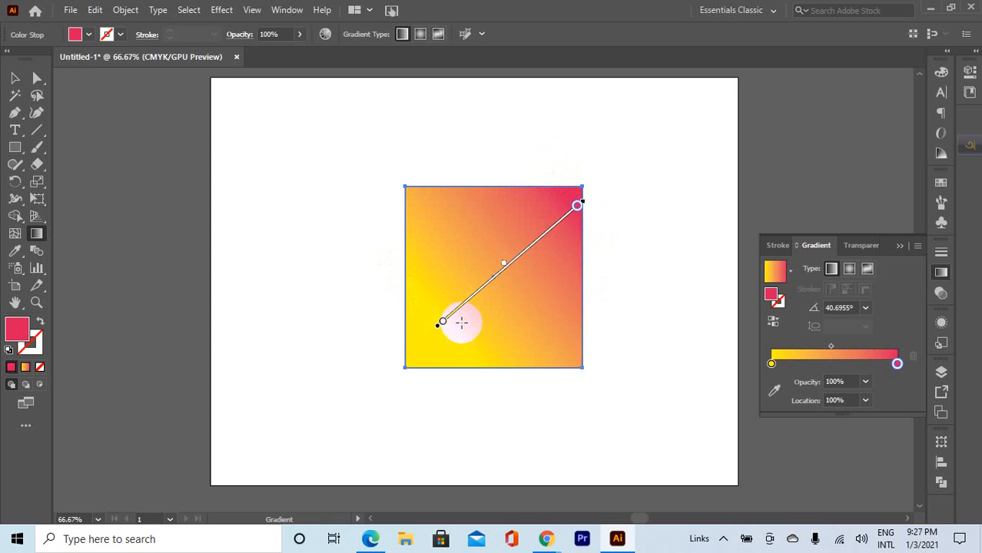
click(440, 326)
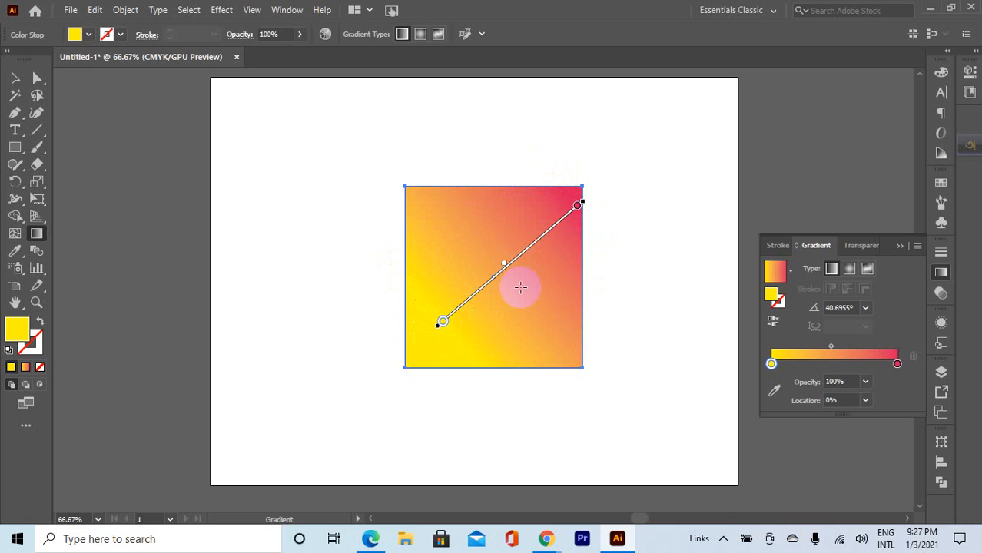
- Slide the diagonal gradient annotator along its axis and settle it near the rectangle's center
mouse_move(565, 221)
mouse_down()
mouse_move(476, 296)
mouse_move(584, 214)
mouse_move(592, 196)
mouse_move(478, 278)
mouse_move(649, 169)
mouse_move(559, 223)
mouse_up()
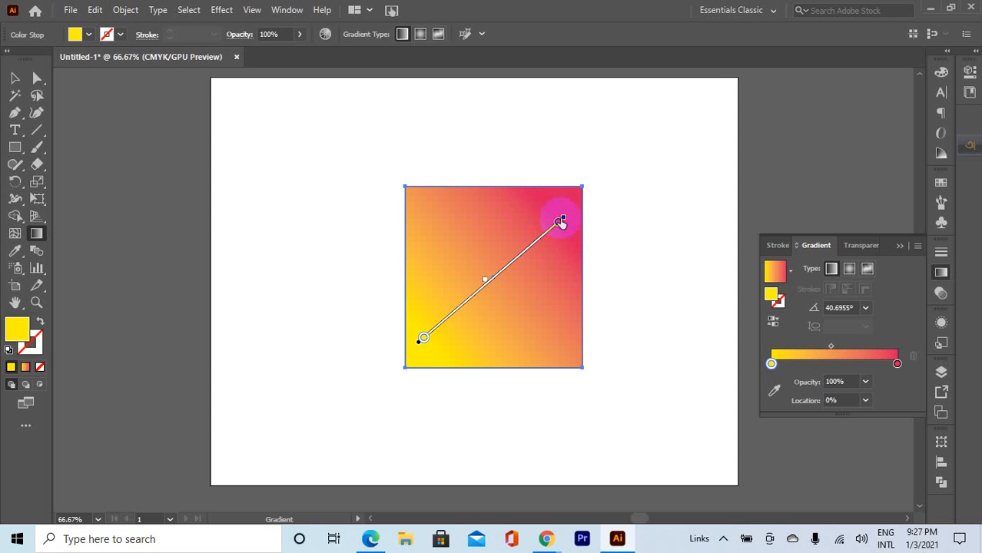
click(562, 222)
mouse_move(558, 221)
mouse_down()
mouse_move(533, 249)
mouse_move(565, 225)
mouse_up()
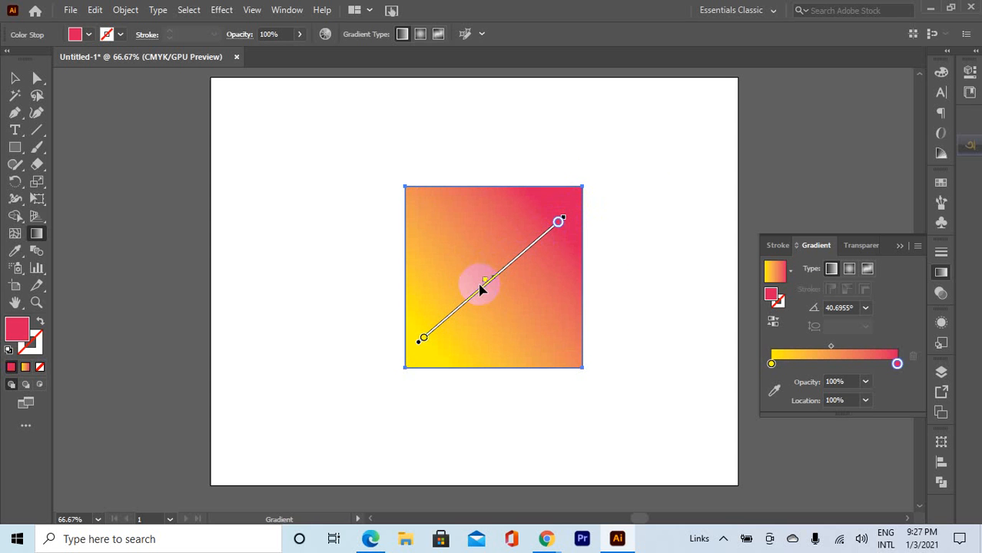
mouse_move(487, 288)
mouse_down()
mouse_move(535, 234)
mouse_move(457, 293)
mouse_move(513, 261)
mouse_move(502, 276)
mouse_up()
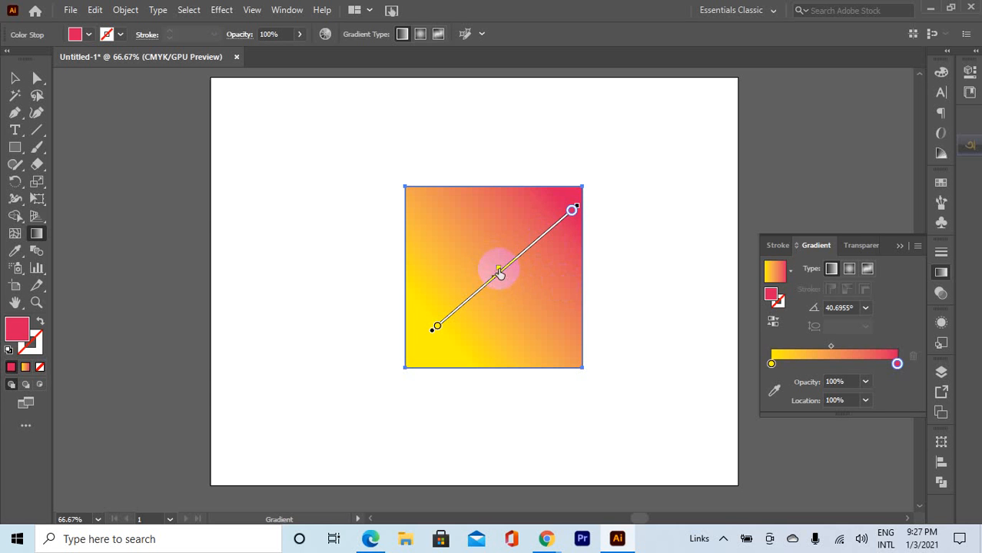
- Try a near-vertical gradient at about 87.3° running past the rectangle's upper edge, with its midpoint moved toward the middle
mouse_move(498, 272)
mouse_down()
mouse_move(560, 223)
mouse_move(448, 316)
mouse_move(548, 246)
mouse_move(476, 285)
mouse_move(537, 237)
mouse_move(566, 232)
mouse_move(577, 193)
mouse_move(449, 123)
mouse_up()
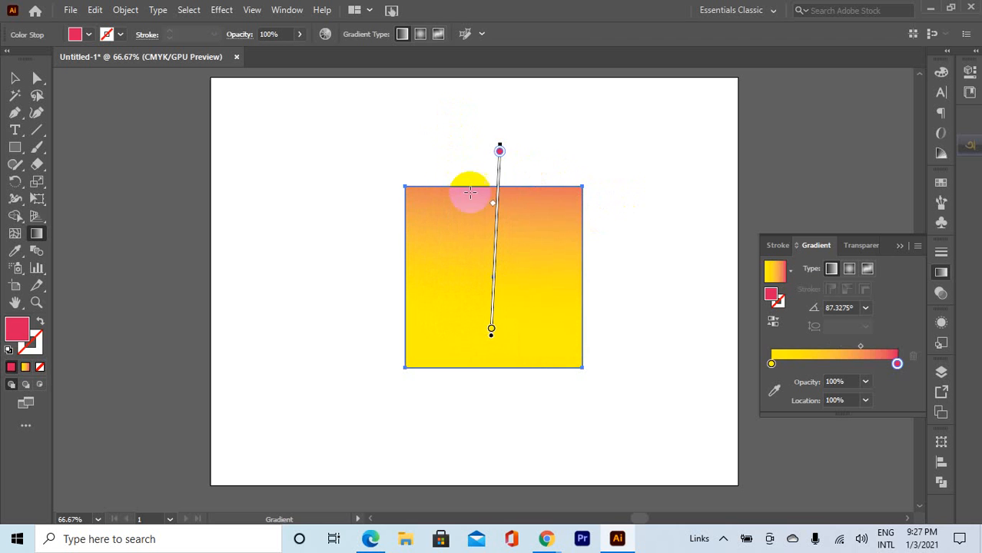
mouse_move(494, 207)
mouse_down()
mouse_move(491, 285)
mouse_move(500, 219)
mouse_move(502, 250)
mouse_move(501, 231)
mouse_up()
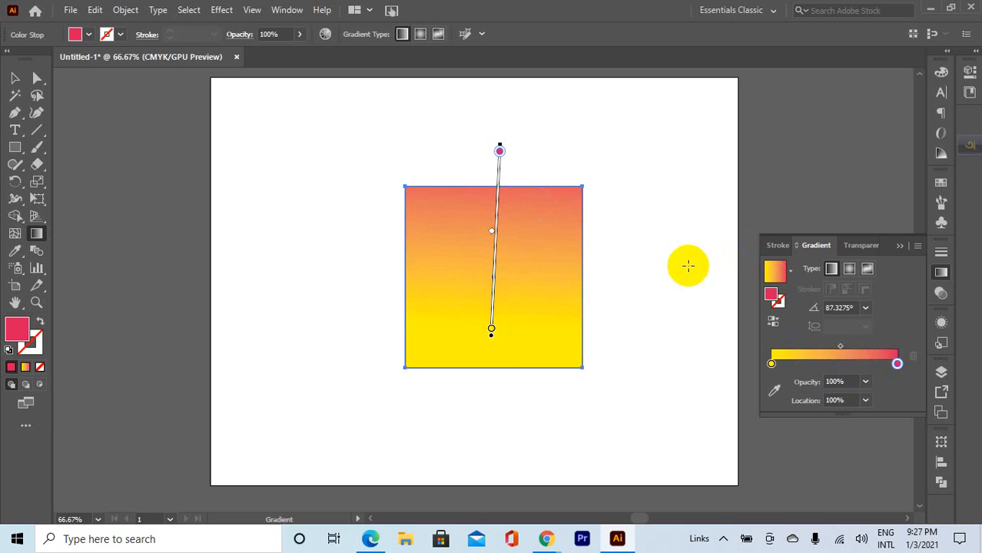
- Undo the recent gradient edits back to the diagonal yellow-to-pink gradient
key(v)
key(ctrl+z)
key(ctrl+z)
key(ctrl+z)
key(ctrl+z)
key(ctrl+z)
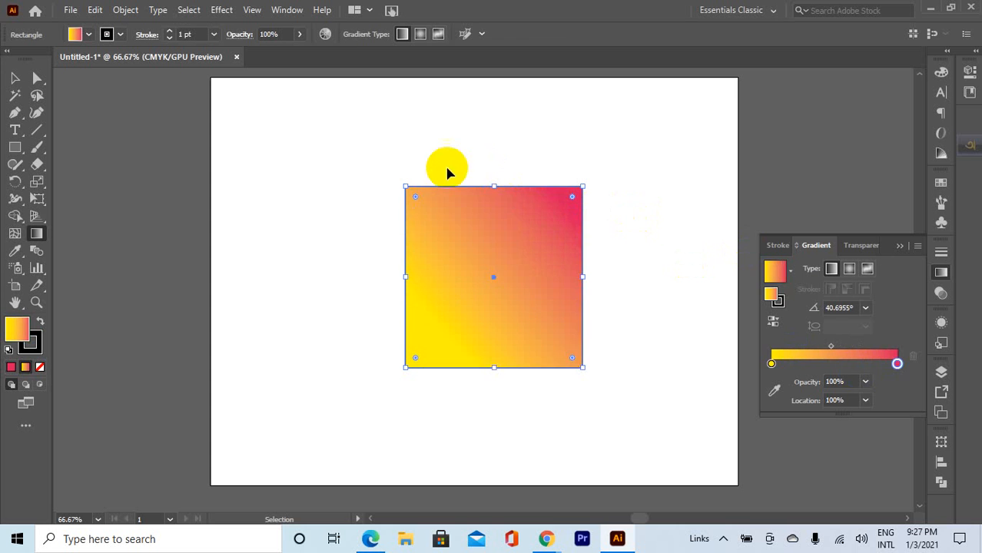
- Delete the gradient rectangle and draw a new nearly square one slightly left of the artboard's center with the same fill
click(17, 75)
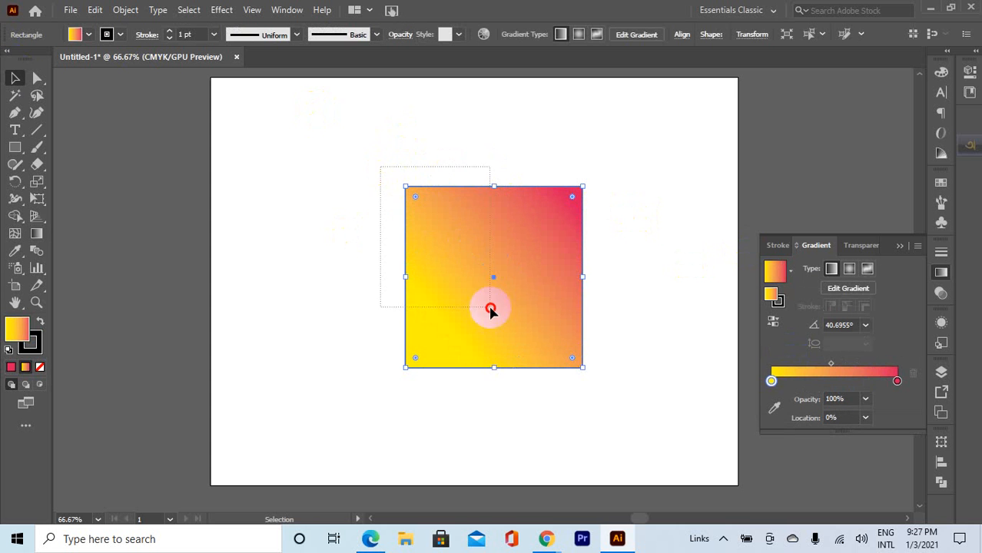
key(Delete)
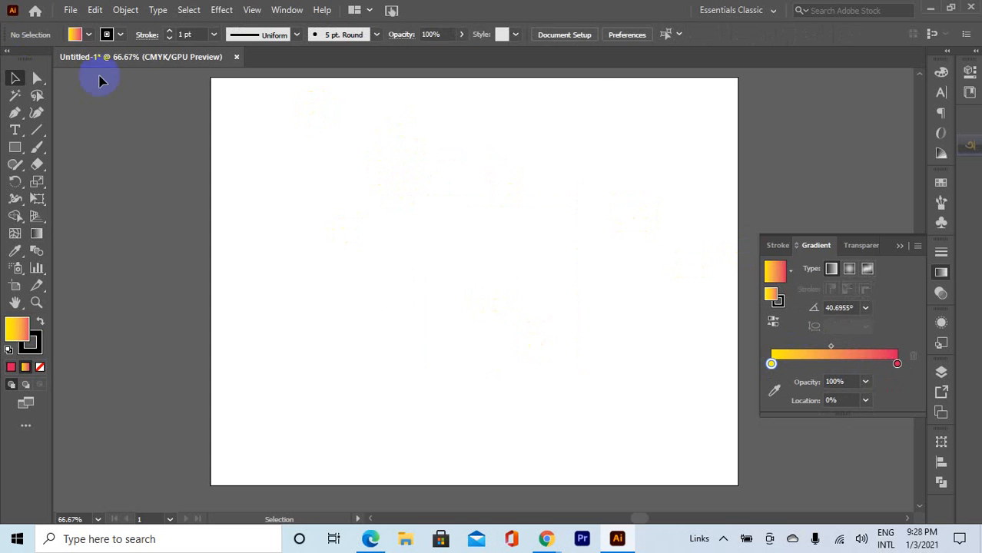
click(14, 147)
drag(338, 186, 491, 343)
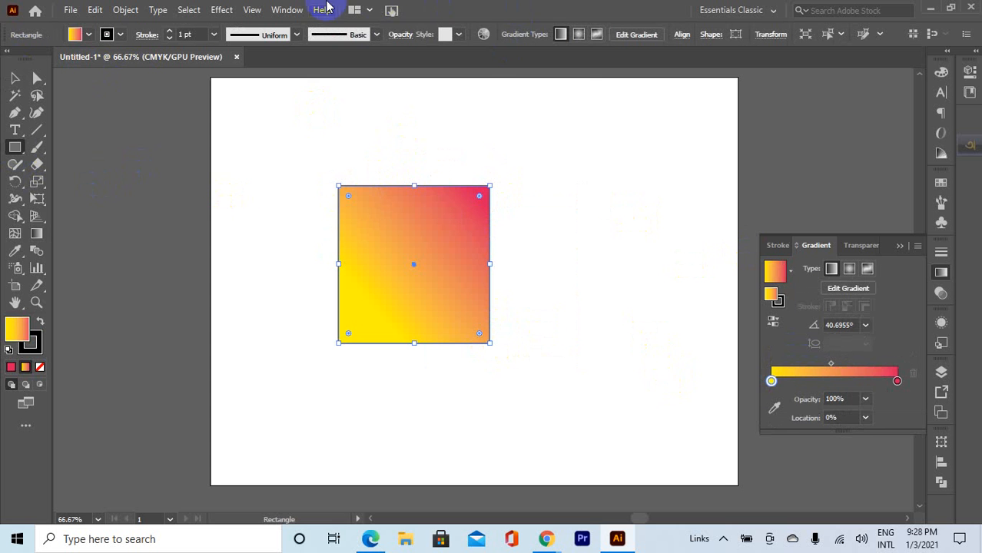
click(287, 9)
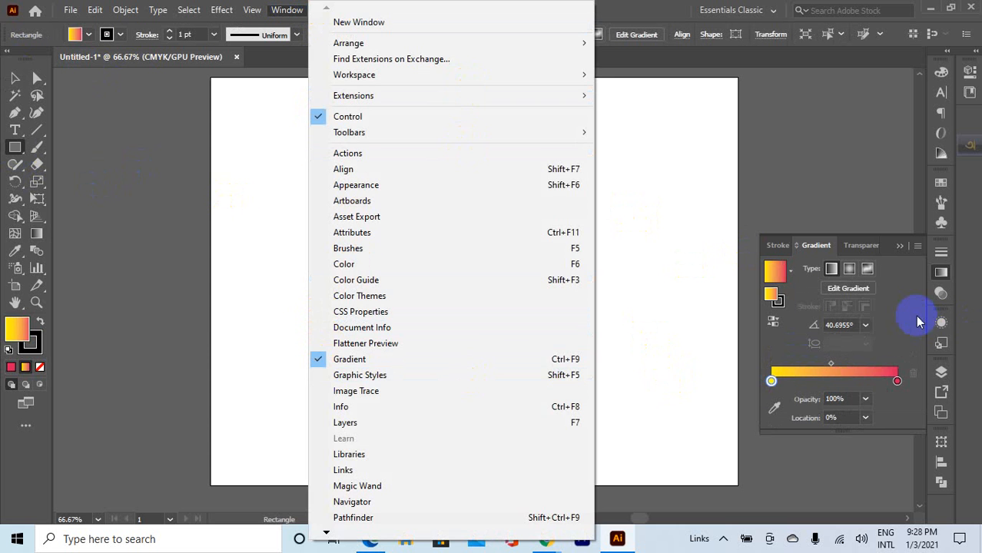
click(919, 321)
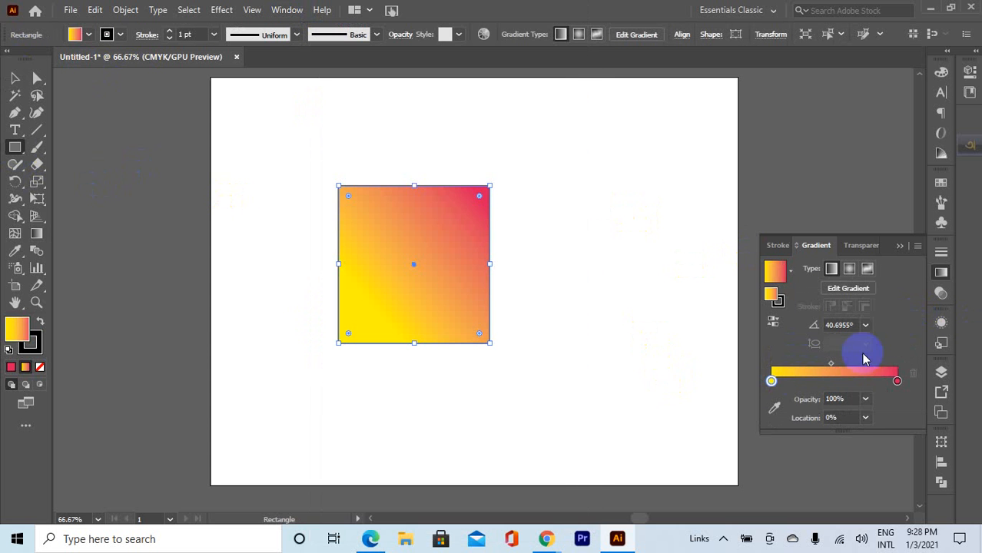
- Set the new rectangle's starting yellow gradient stop to the bright red swatch
click(776, 410)
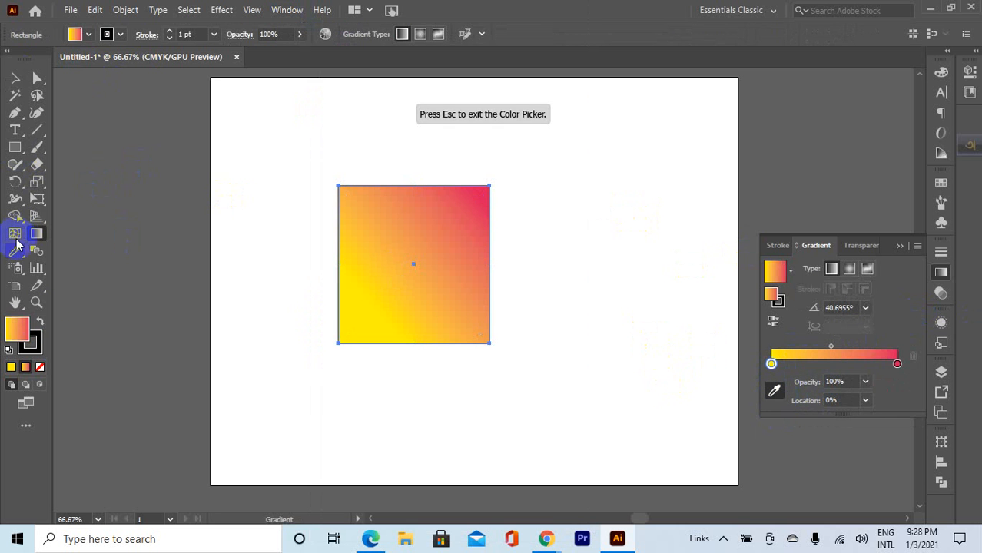
double_click(771, 364)
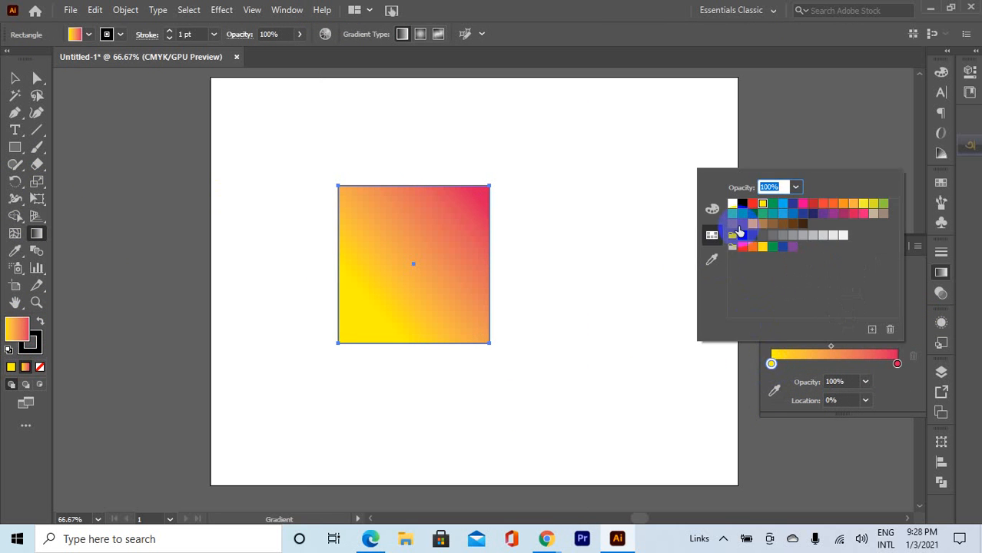
click(751, 205)
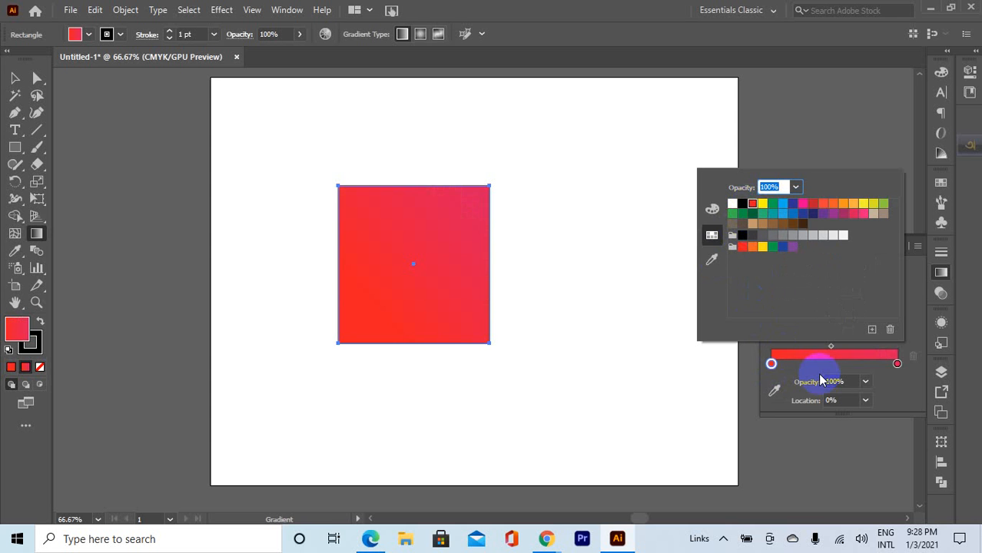
click(816, 361)
- Set the gradient's end color stop to a yellow swatch and move the midpoint to a location of about 71%
double_click(896, 365)
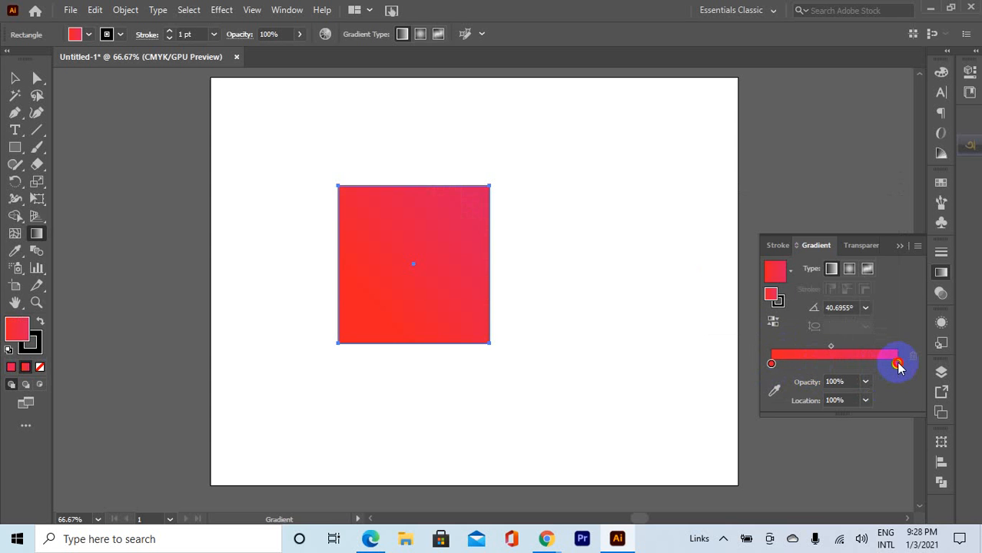
click(864, 204)
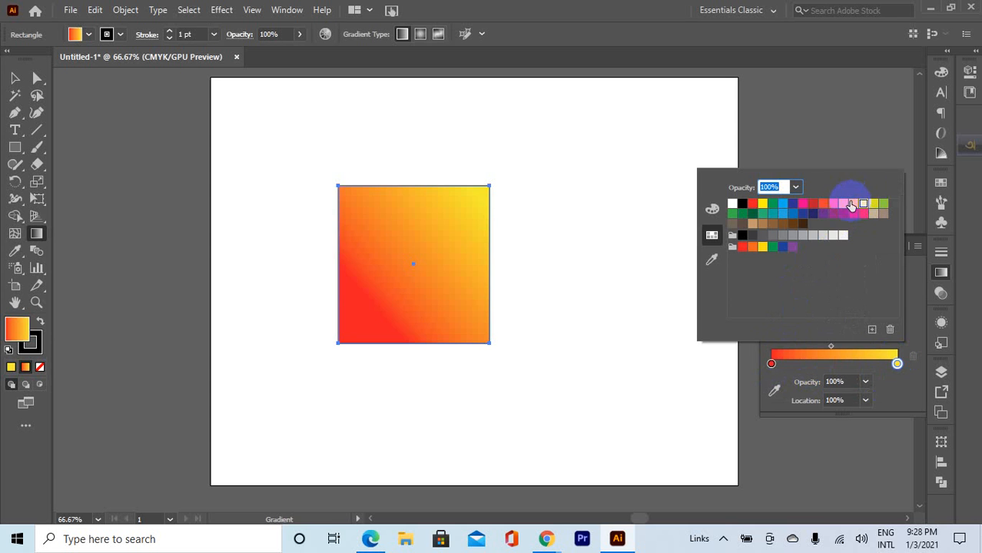
click(789, 372)
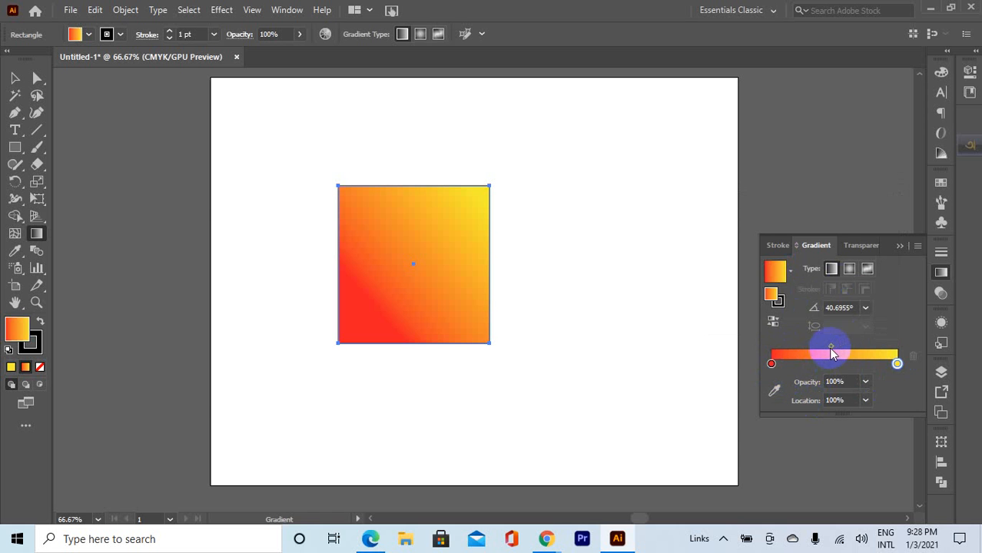
drag(832, 351, 853, 346)
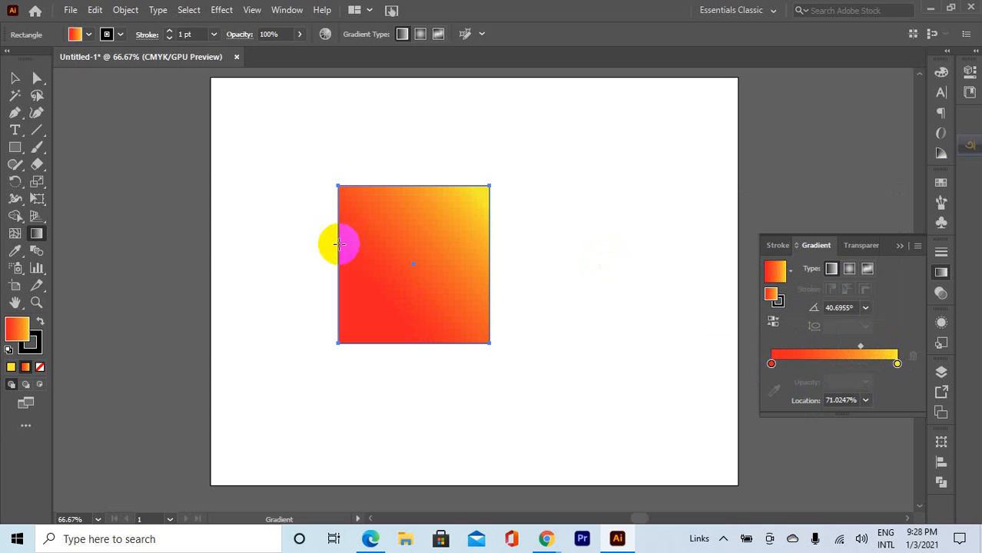
- Reverse the gradient to run yellow to red and redraw it from the rectangle's center past its lower-right corner at about -44.1°
click(37, 234)
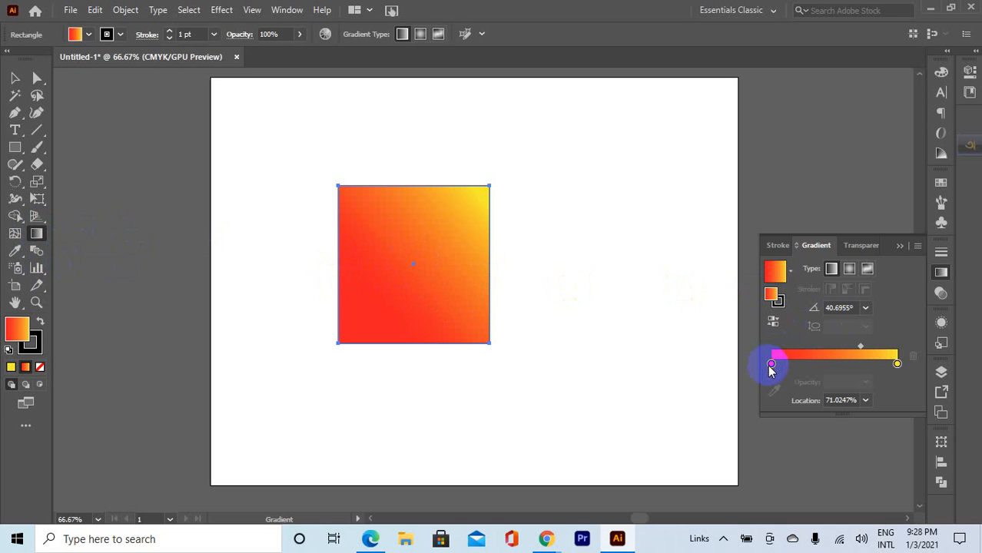
click(774, 321)
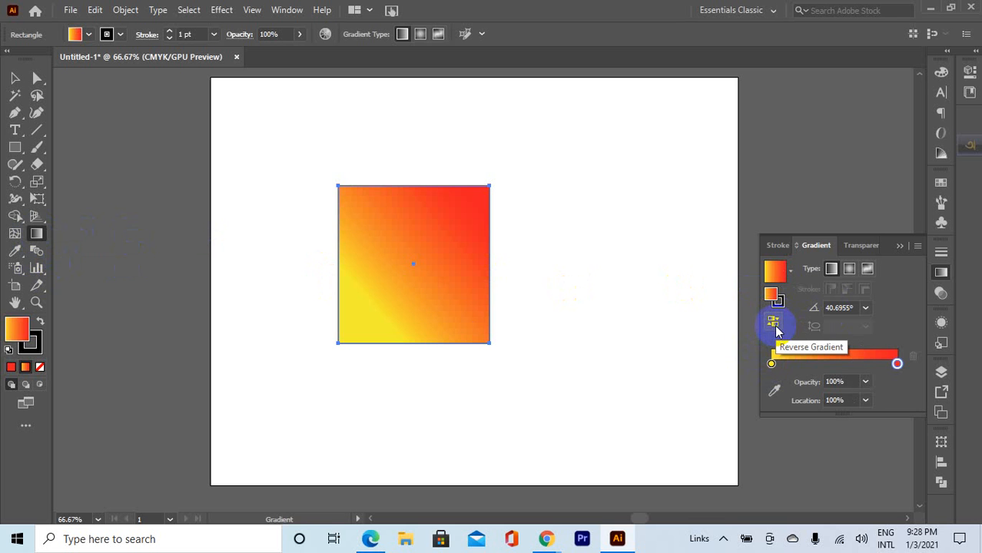
click(773, 322)
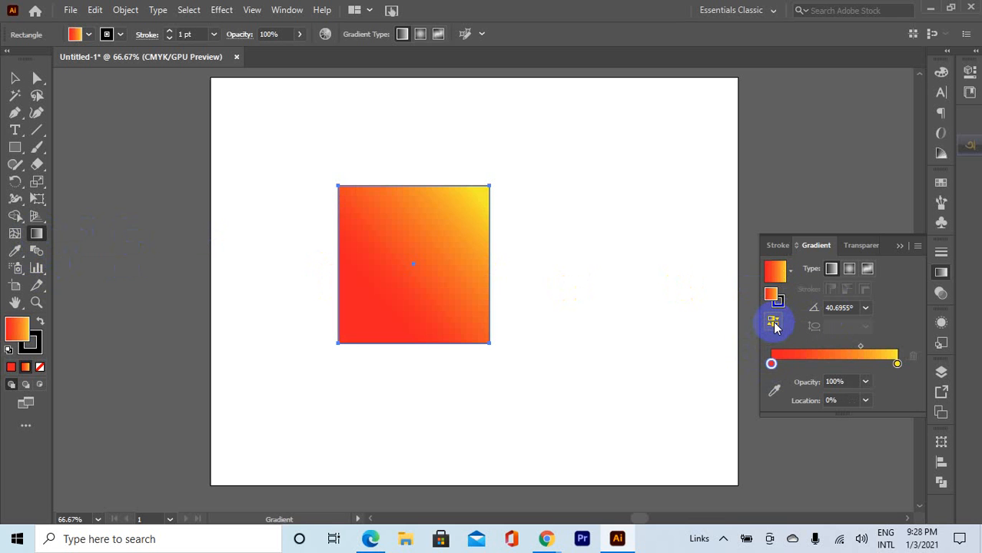
click(772, 325)
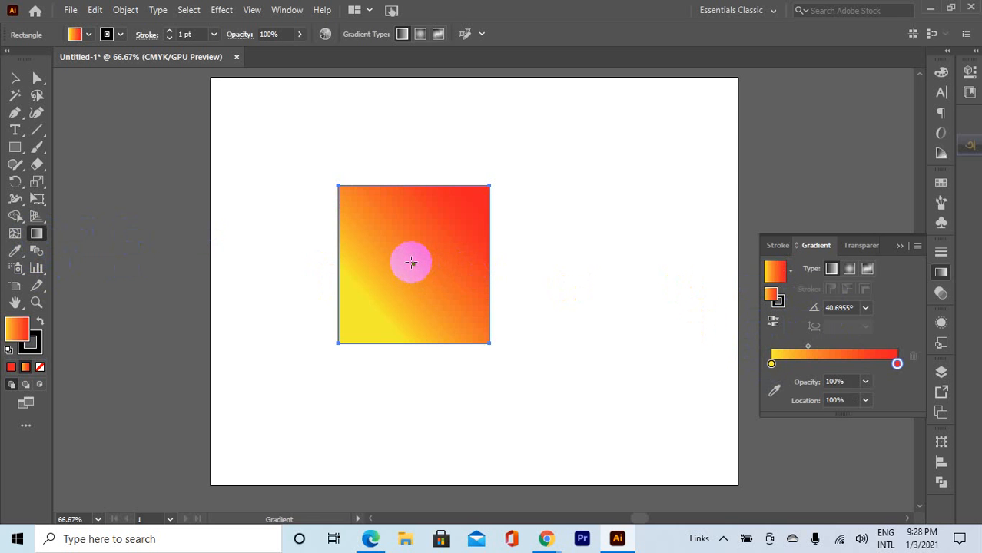
drag(412, 263, 530, 367)
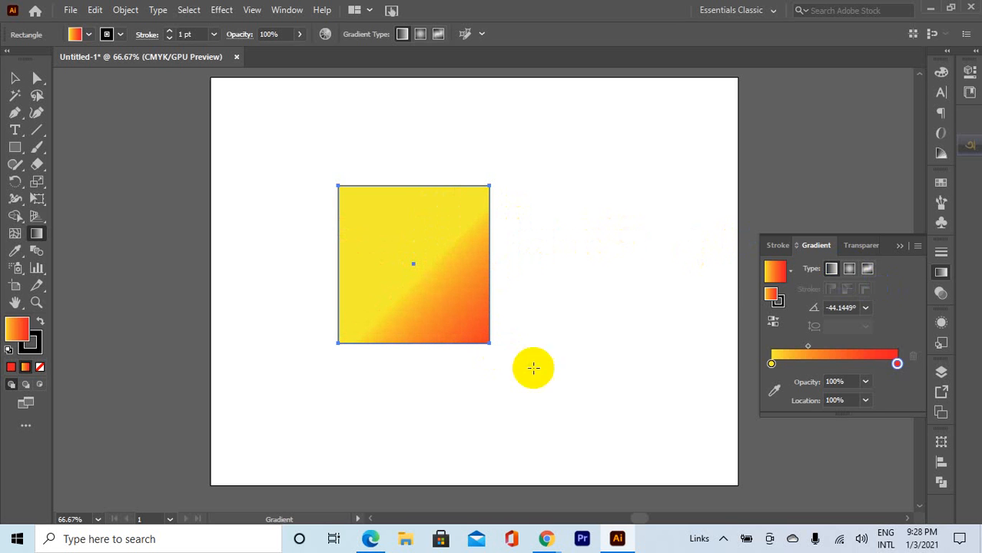
- Try the Radial and Freeform gradient types on the rectangle, and return it to a Linear gradient at 0°
click(849, 270)
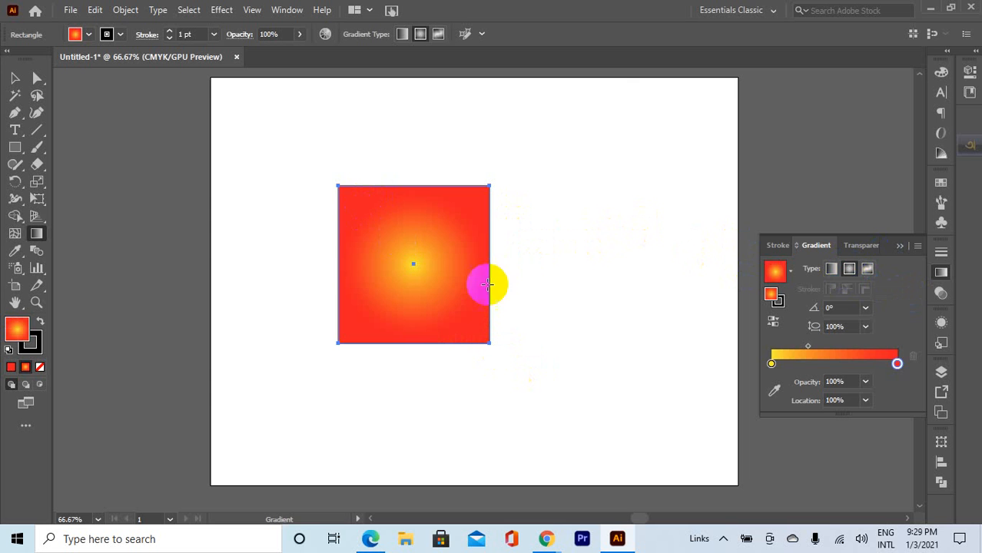
click(868, 270)
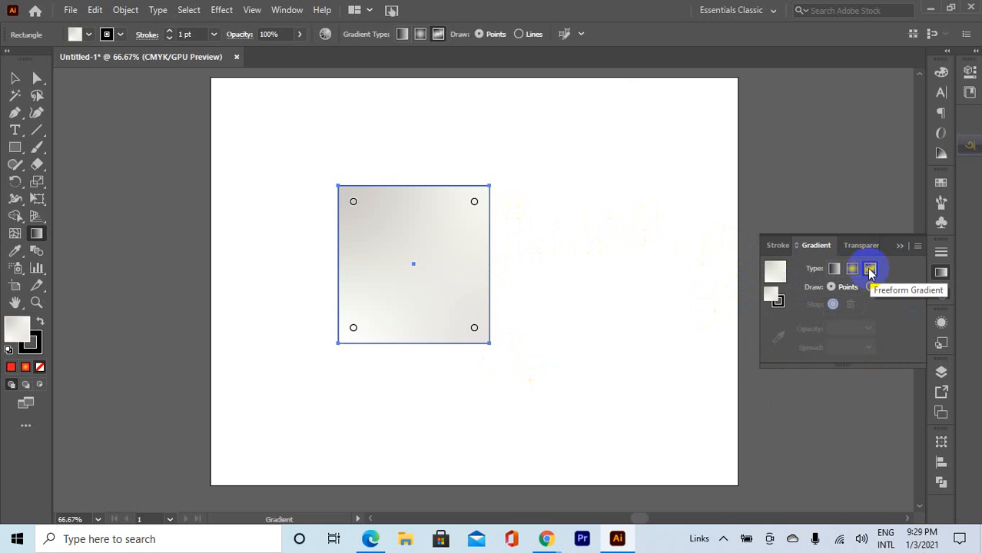
click(849, 269)
click(832, 269)
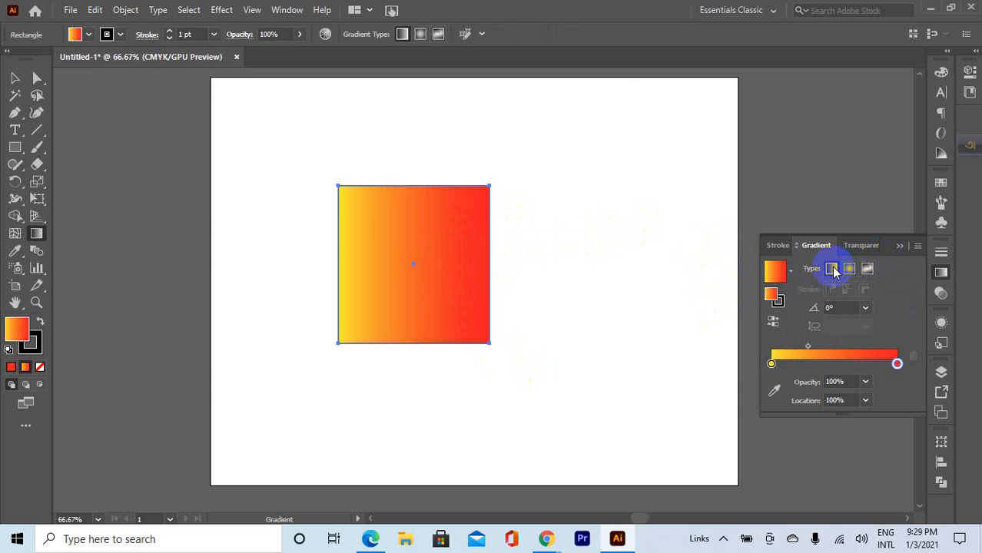
- Select the yellow-to-red gradient rectangle with the Selection tool and delete it from the artboard
click(15, 77)
click(416, 223)
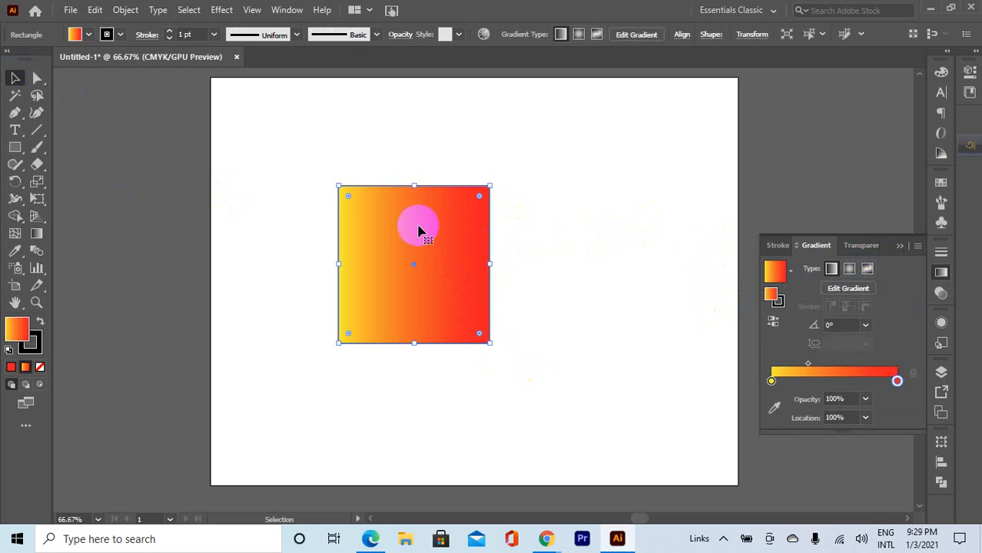
click(437, 289)
click(435, 248)
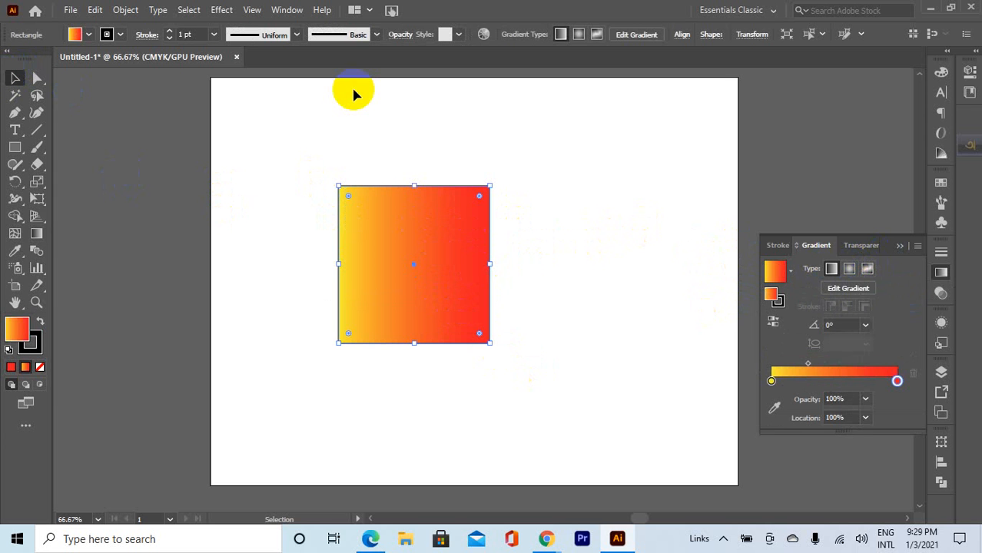
key(Delete)
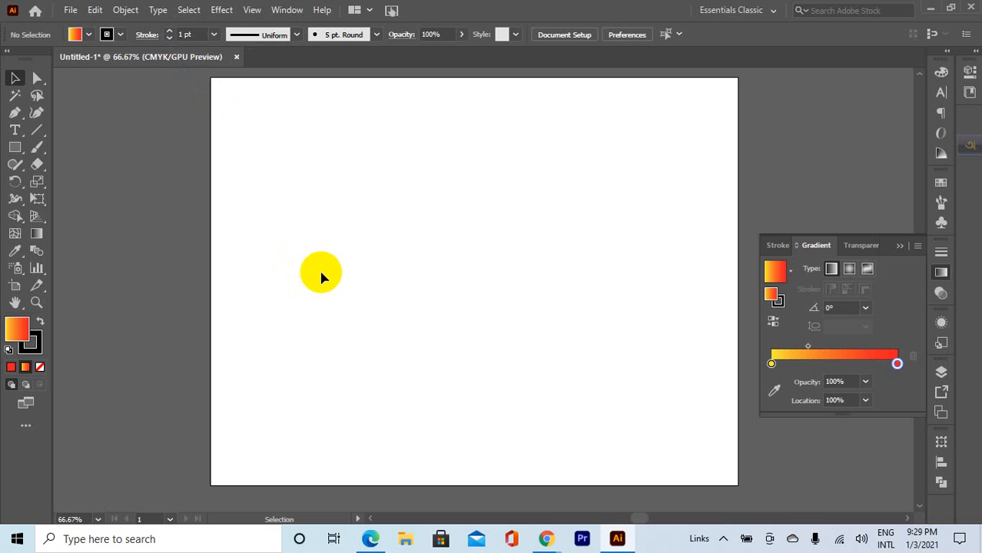
- Switch to Chrome and, in a new browser tab, search Google for "gradient download for photoshop"
mouse_move(537, 542)
click(485, 476)
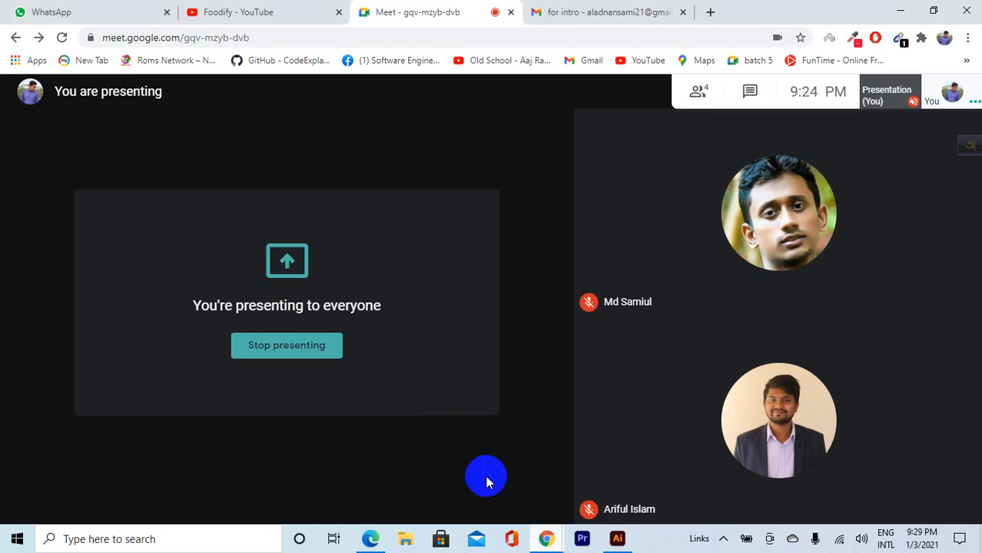
click(713, 11)
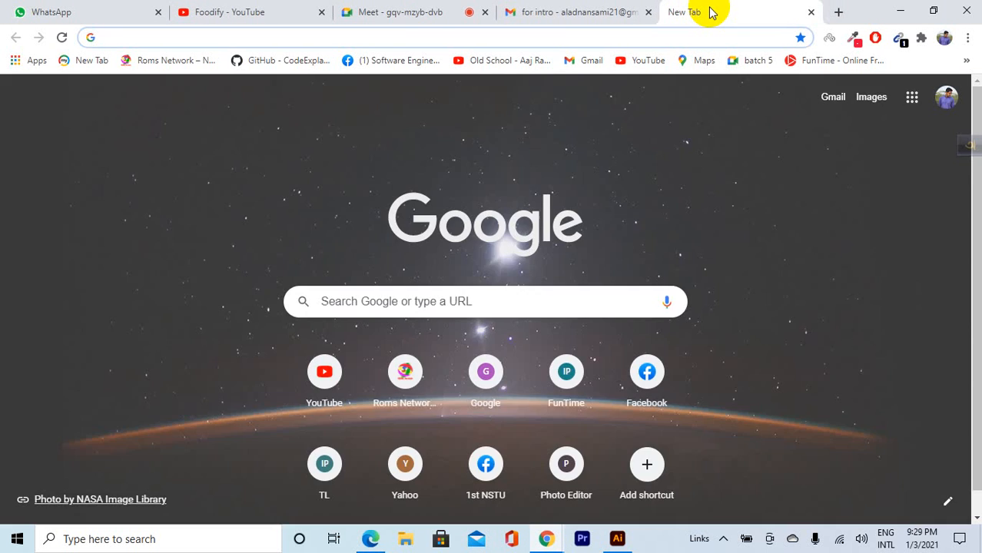
text(gradia)
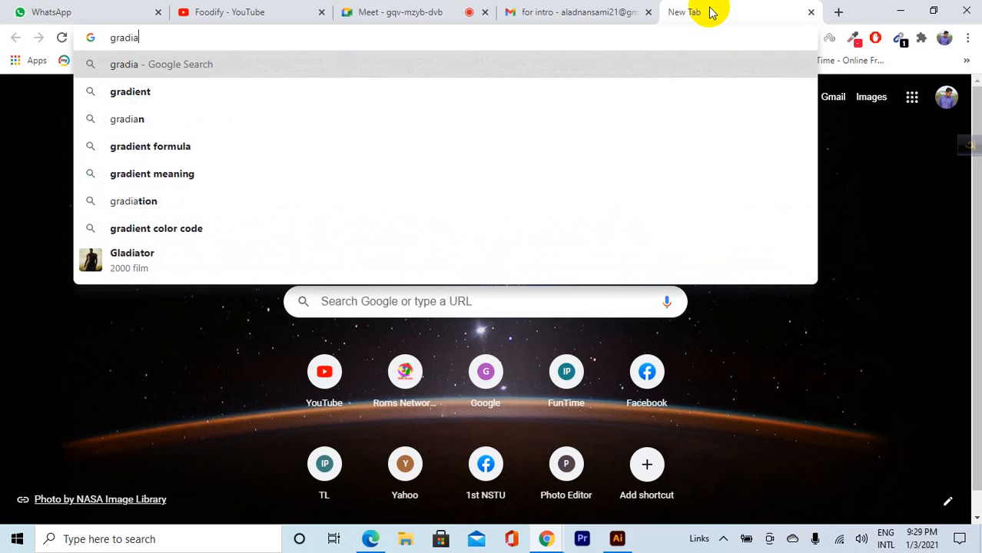
key(BackSpace)
text(ent)
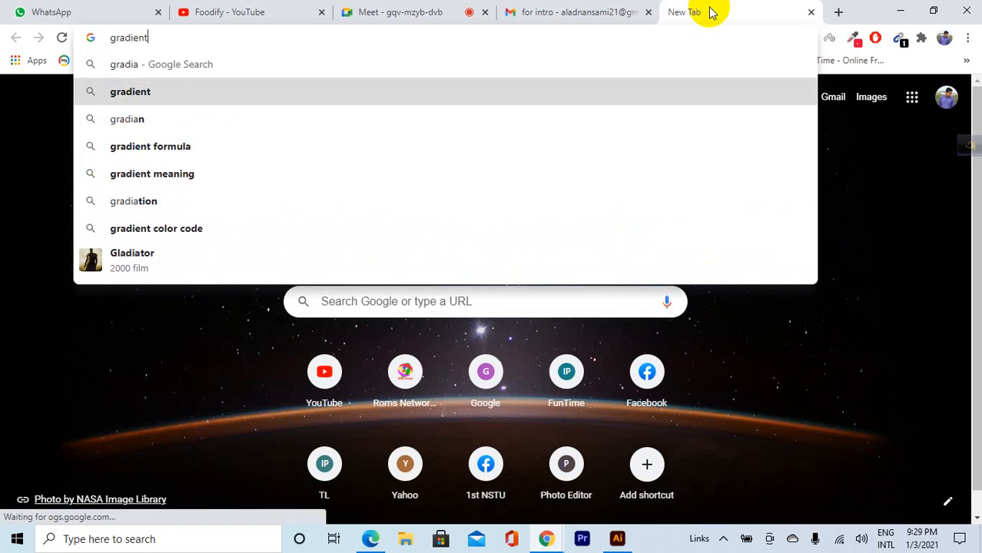
text( d)
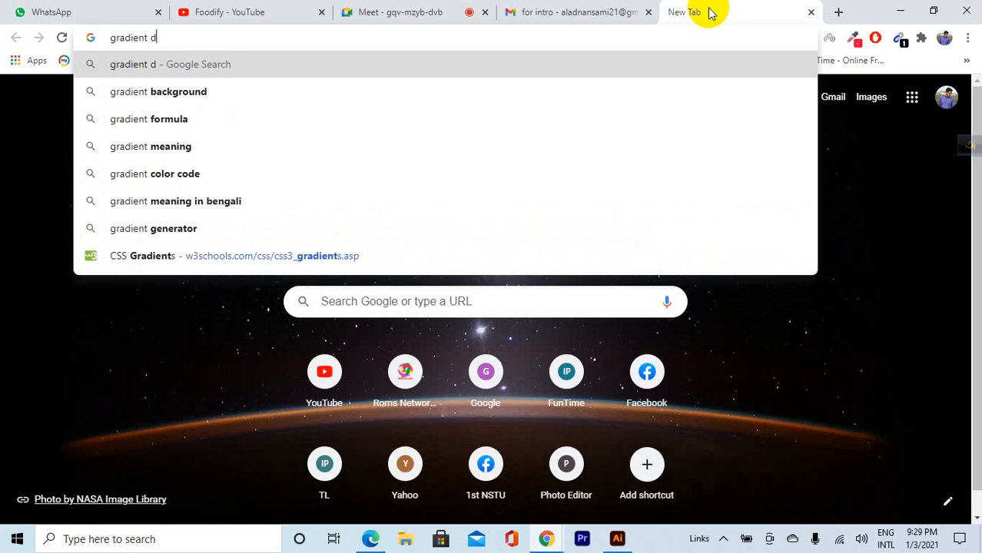
text(ownloa)
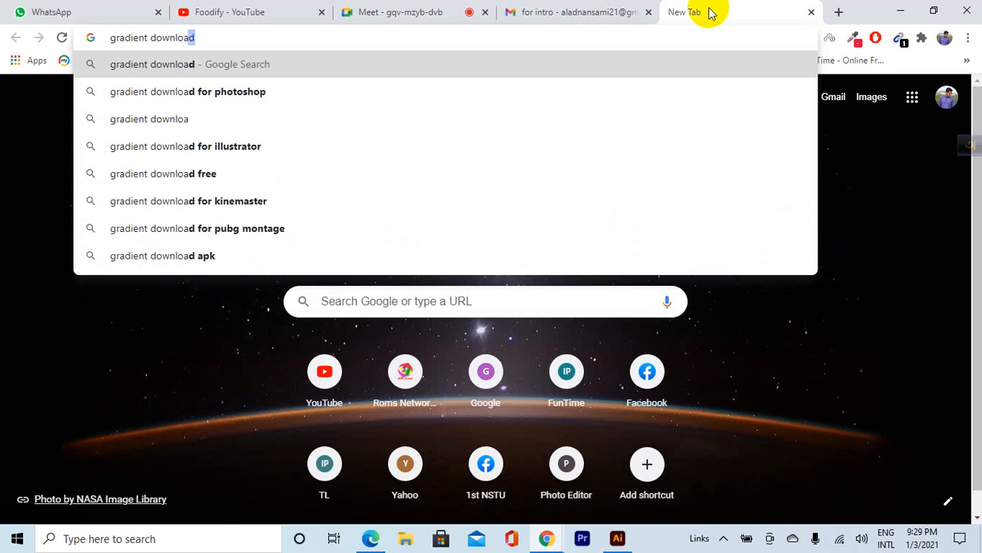
key(Down)
key(Return)
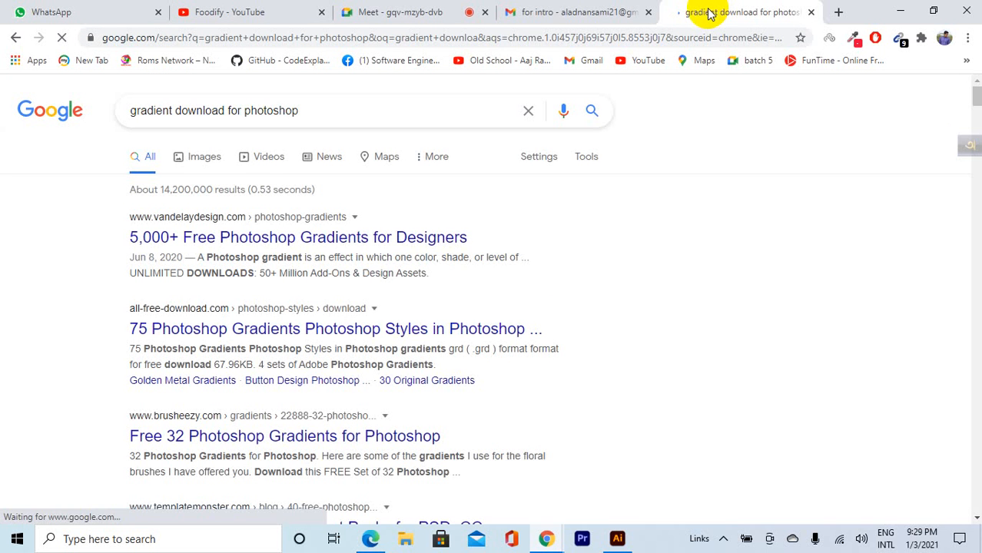
- Change the Google search to "gradient download for illustrator" and open the Vecteezy Illustrator gradients page
drag(244, 110, 359, 110)
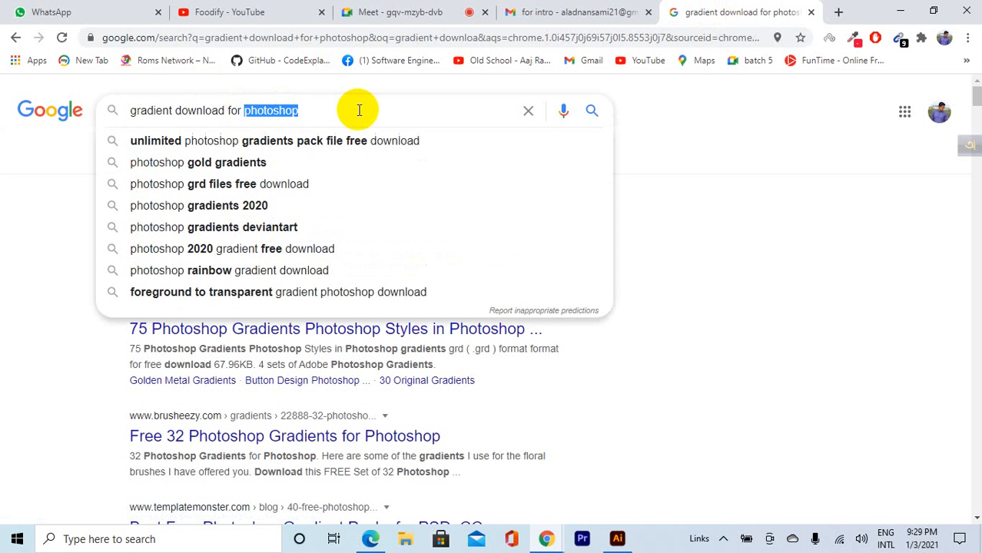
text(ii)
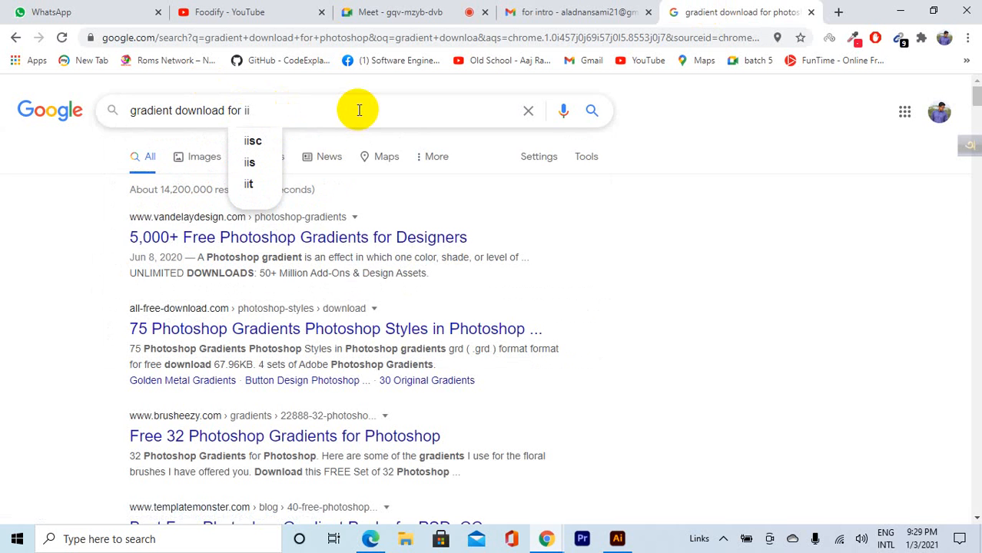
key(BackSpace)
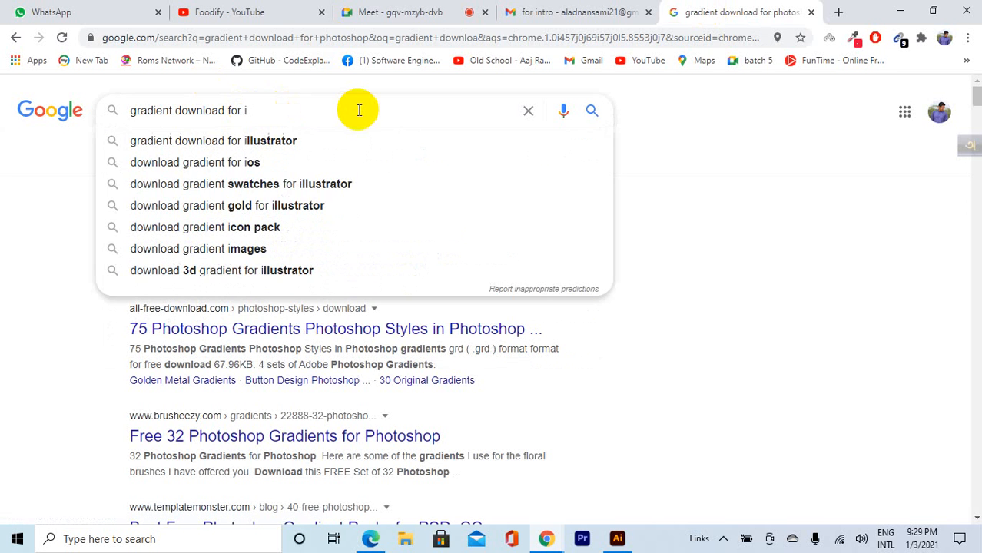
text(llustrator)
key(Return)
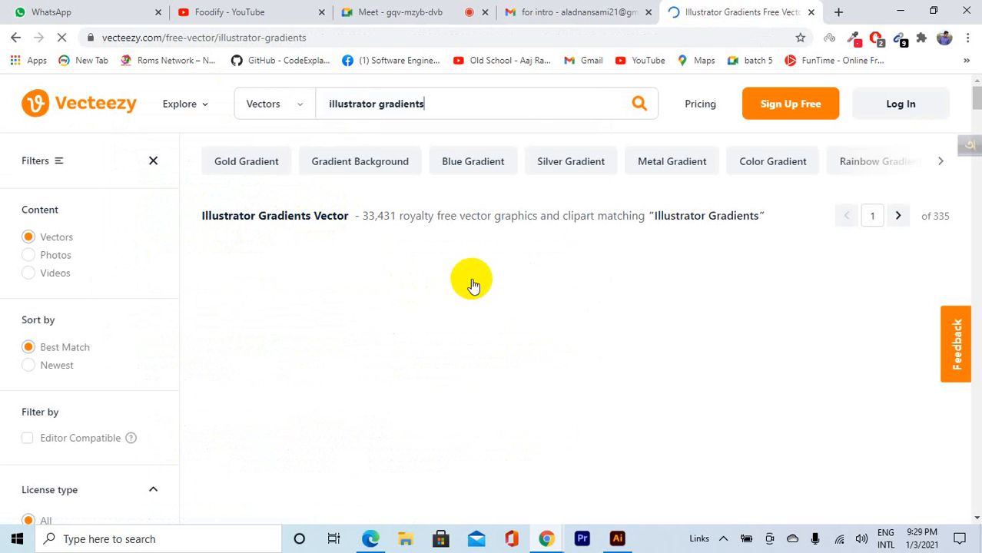
- Dismiss the account sign-up prompt and browse the Illustrator gradient vector thumbnails on Vecteezy
scroll(471, 290, down, 1)
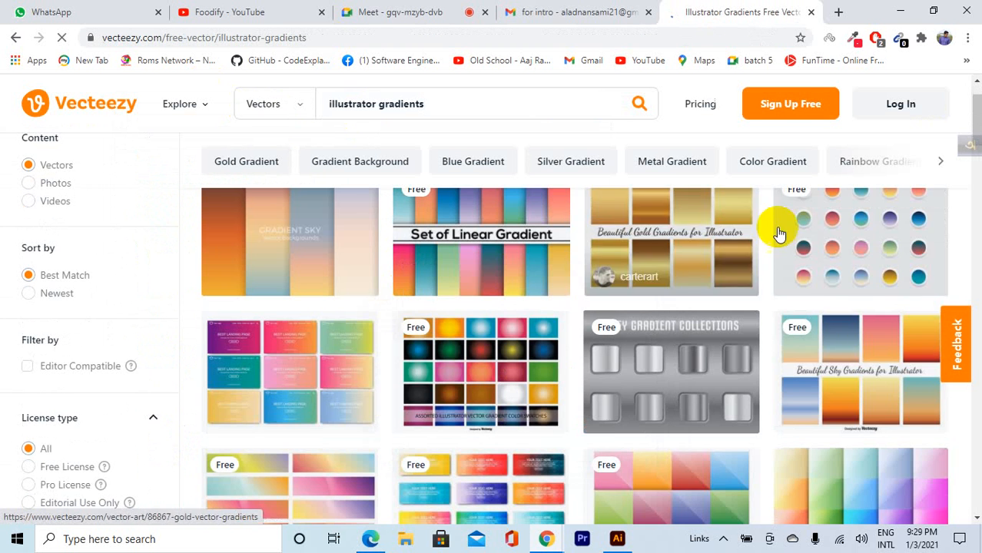
click(656, 247)
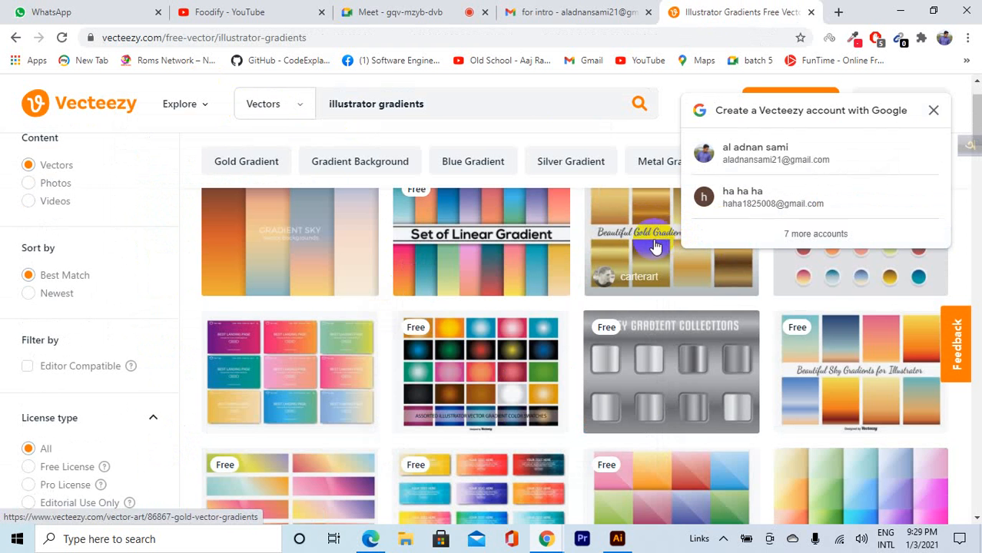
click(632, 183)
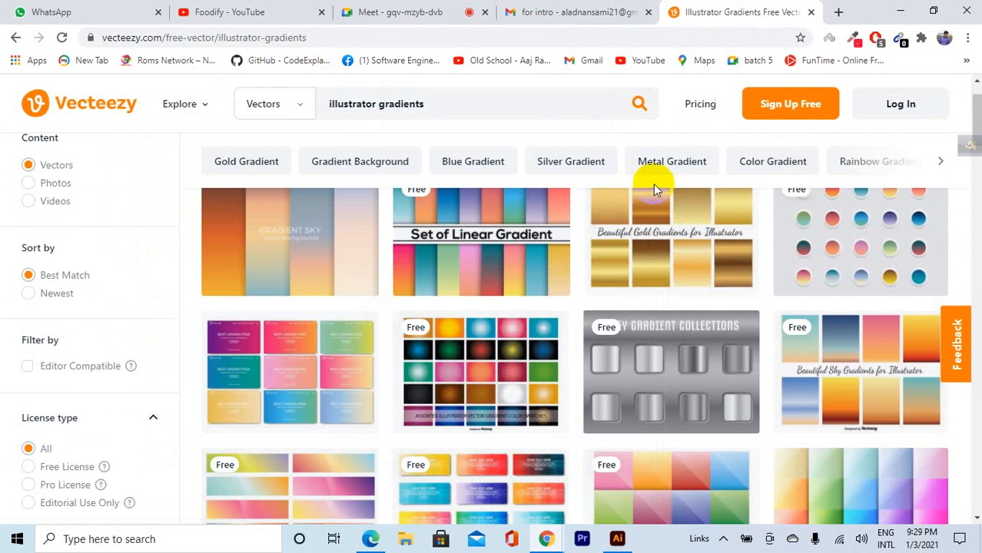
scroll(648, 220, down, 4)
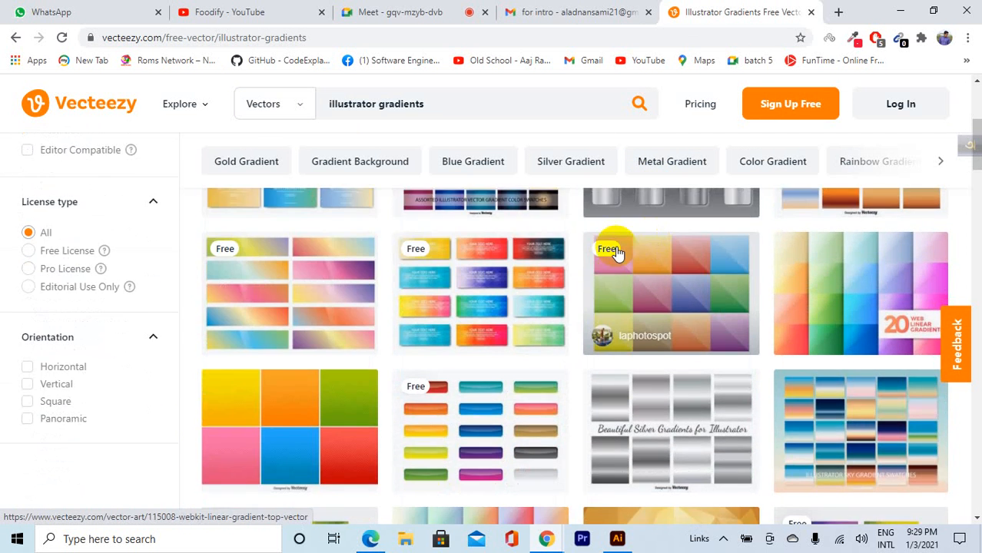
scroll(709, 361, down, 3)
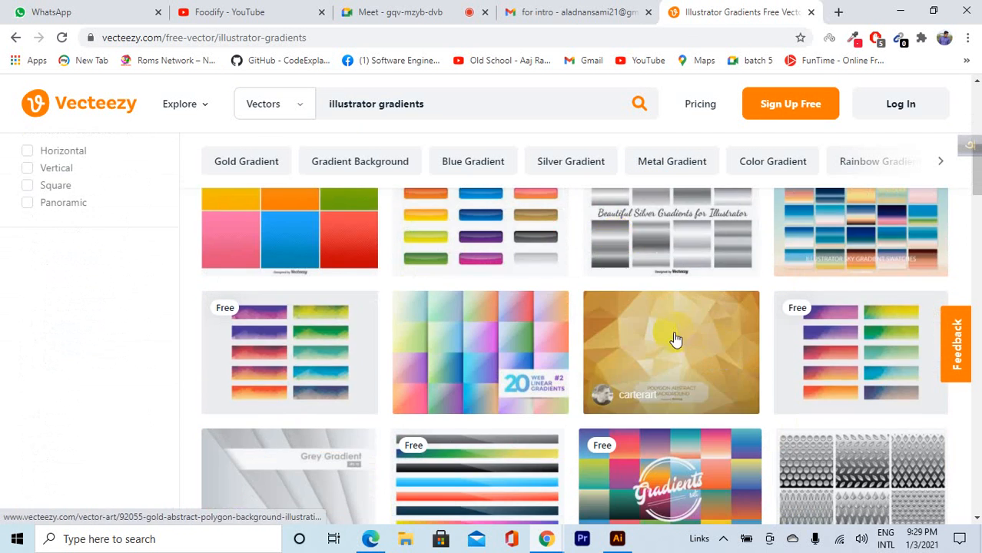
scroll(675, 339, down, 2)
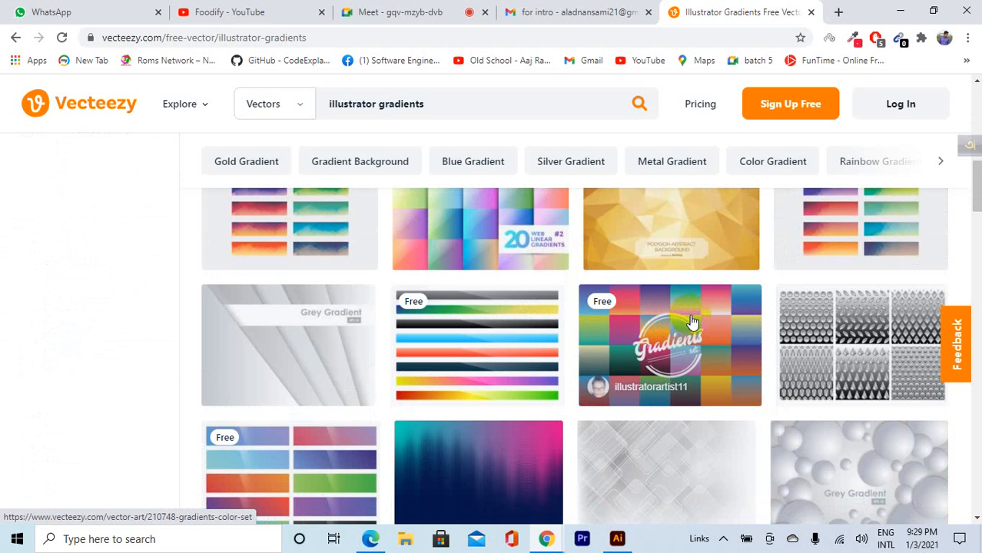
scroll(691, 322, up, 10)
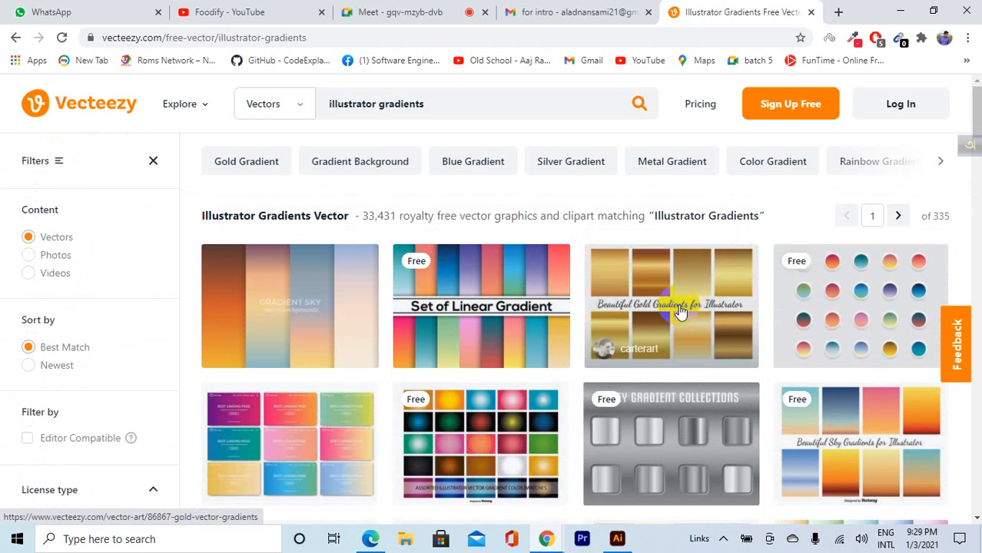
- Open the Beautiful Gold Gradients for Illustrator set and look through its related vectors
click(676, 309)
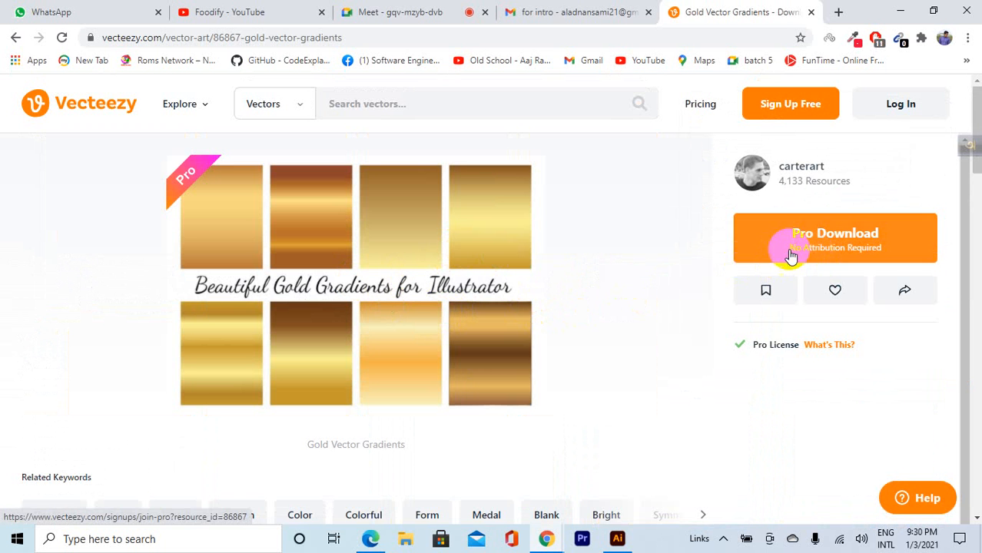
scroll(423, 290, down, 3)
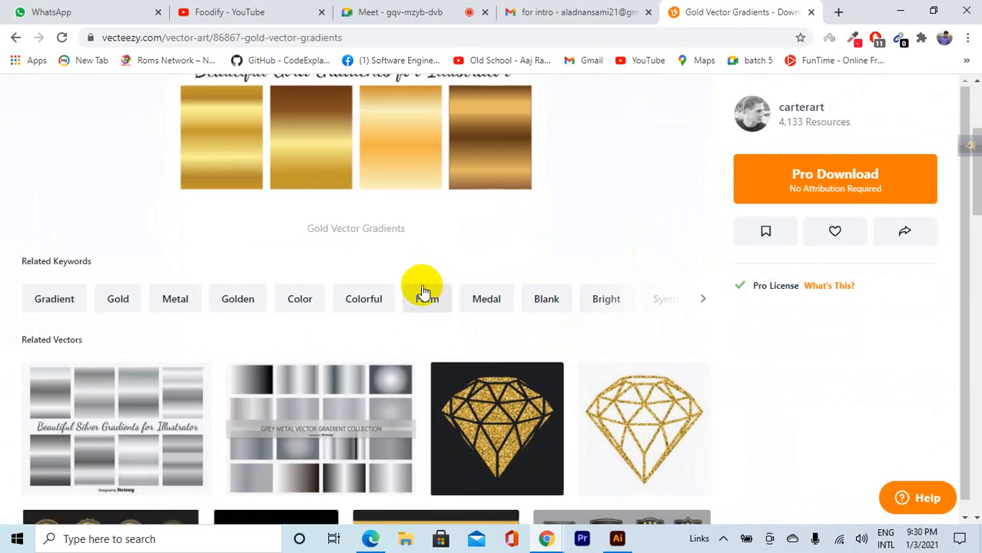
scroll(422, 291, down, 3)
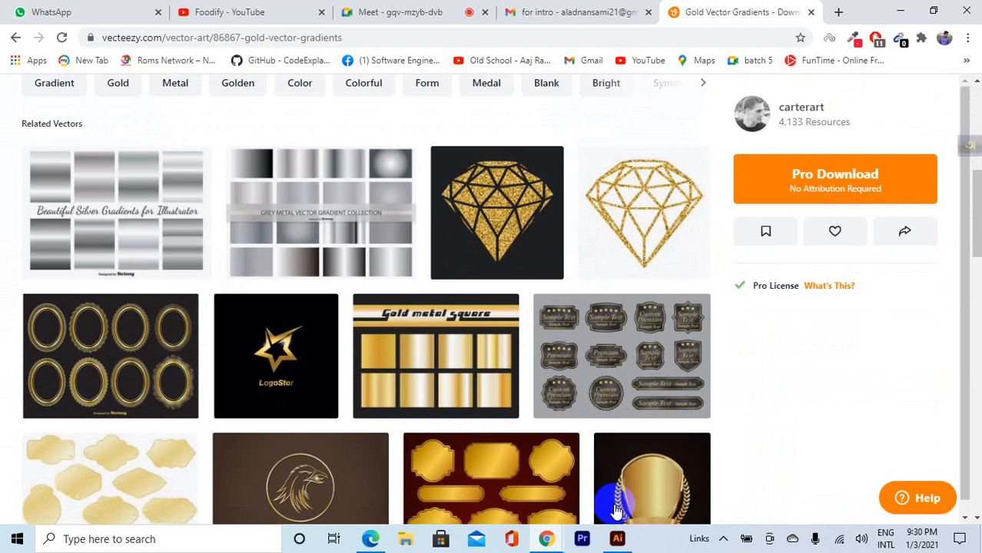
- Switch to Illustrator and draw a nearly square rectangle with the yellow-to-red linear gradient right of the artboard's center
click(617, 538)
click(594, 461)
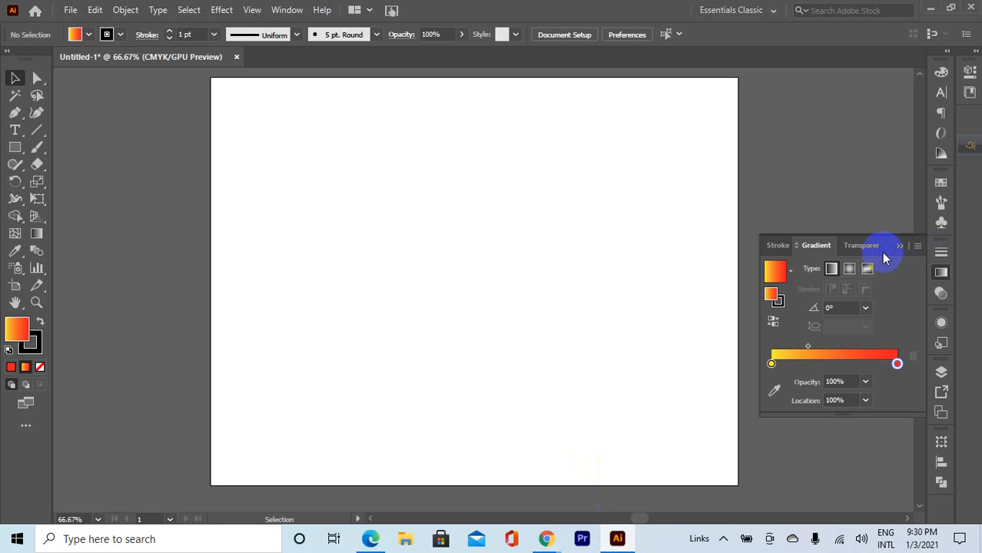
click(778, 397)
mouse_move(162, 278)
mouse_down()
mouse_move(259, 191)
mouse_move(318, 228)
mouse_move(540, 138)
mouse_move(581, 191)
mouse_up()
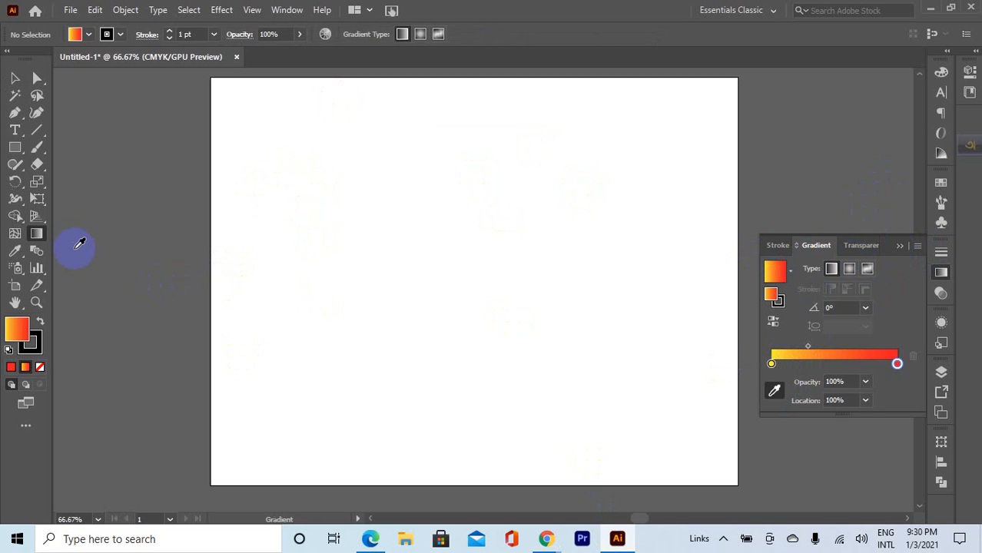
click(36, 236)
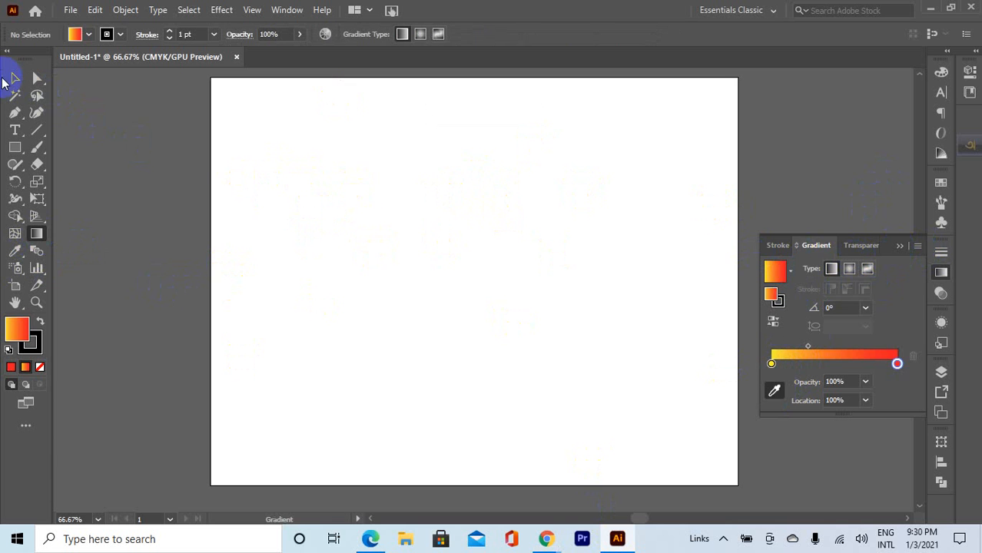
click(14, 147)
drag(469, 201, 615, 335)
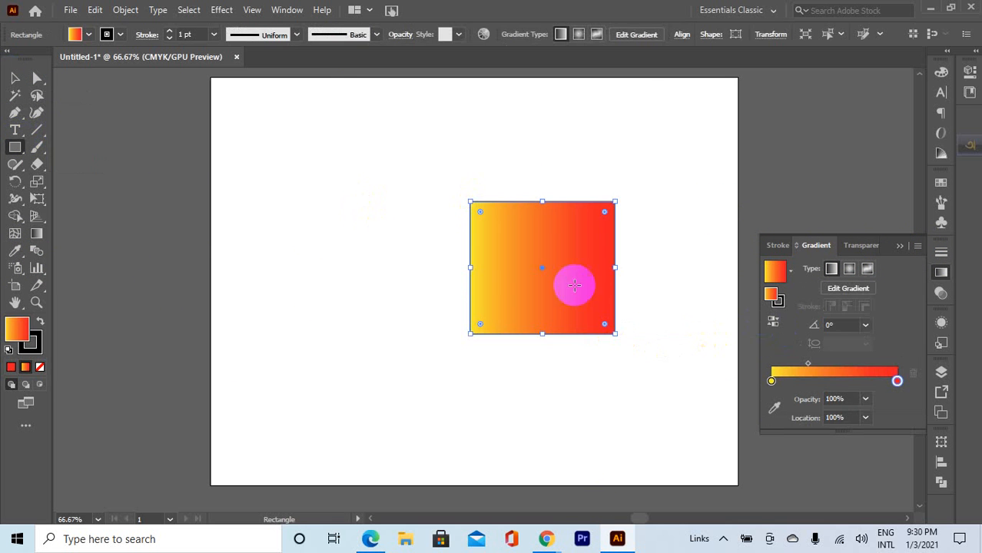
- Use the gradient's Color Picker to sample orange from the rectangle, followed by white from the artboard, for the start color stop
click(36, 235)
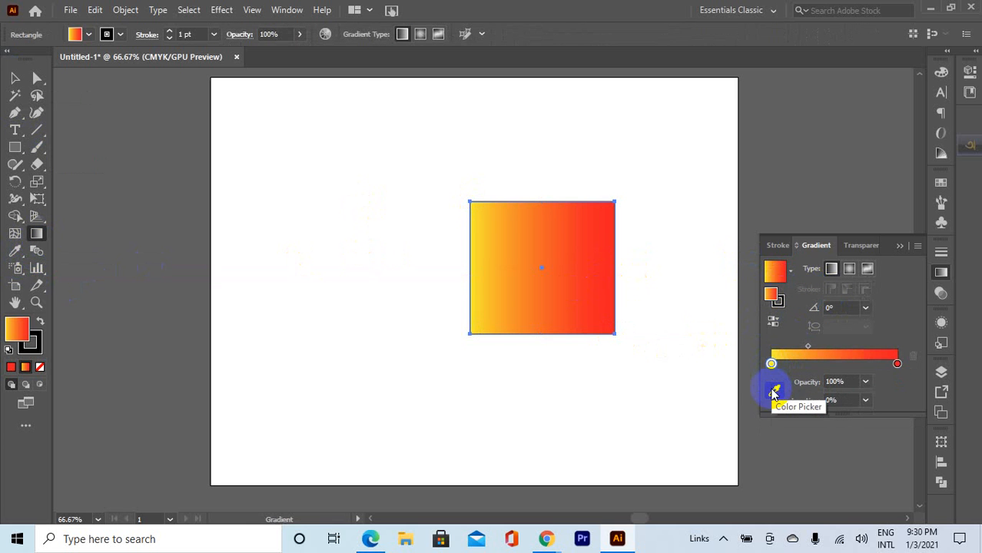
click(773, 393)
click(536, 212)
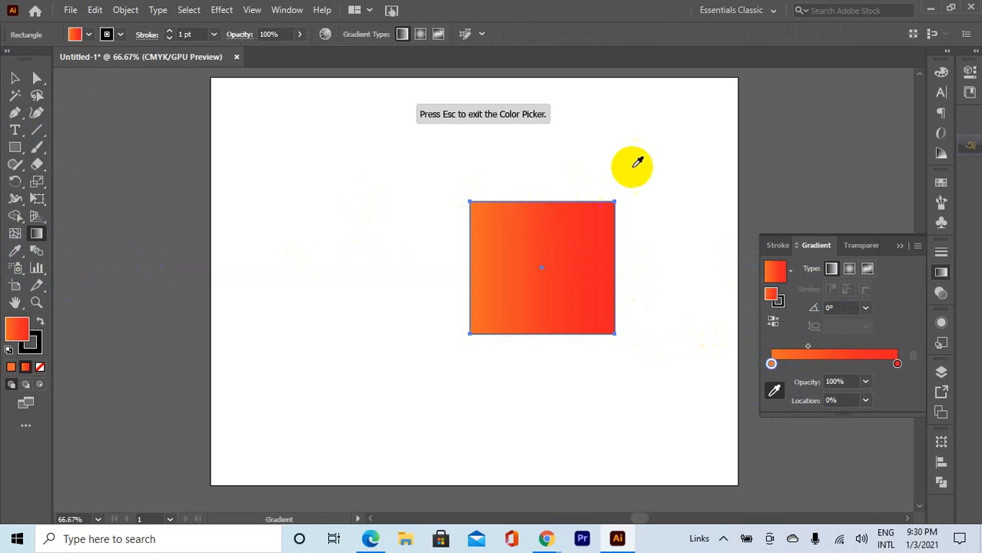
click(638, 163)
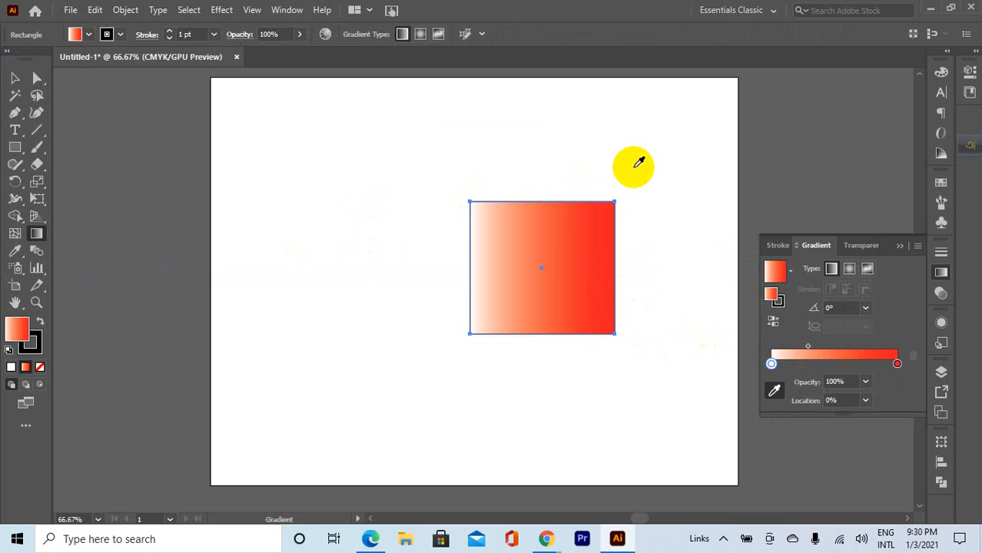
click(897, 364)
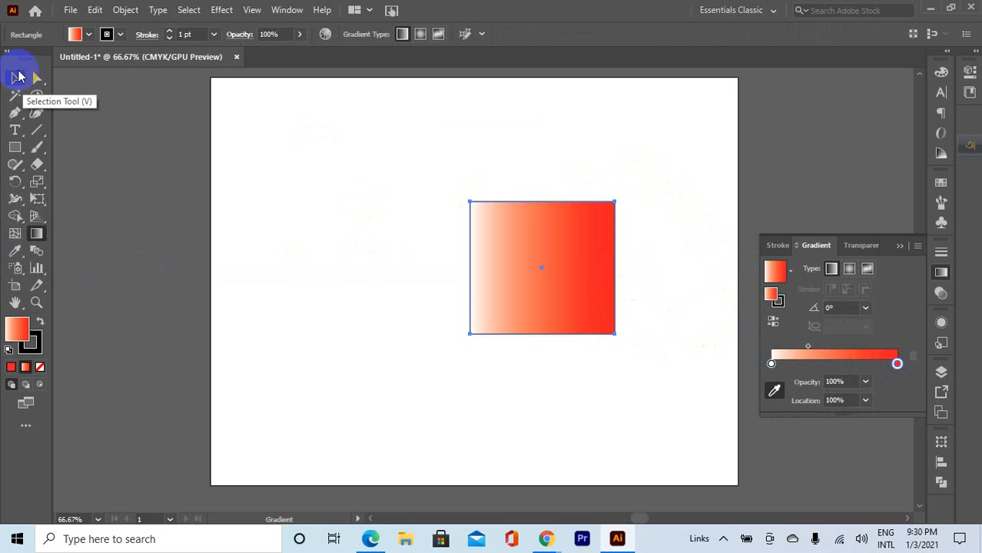
- Move the gradient rectangle toward the artboard's upper-left corner, enlarge it to cover most of the artboard, and nudge it slightly right
click(15, 77)
click(430, 158)
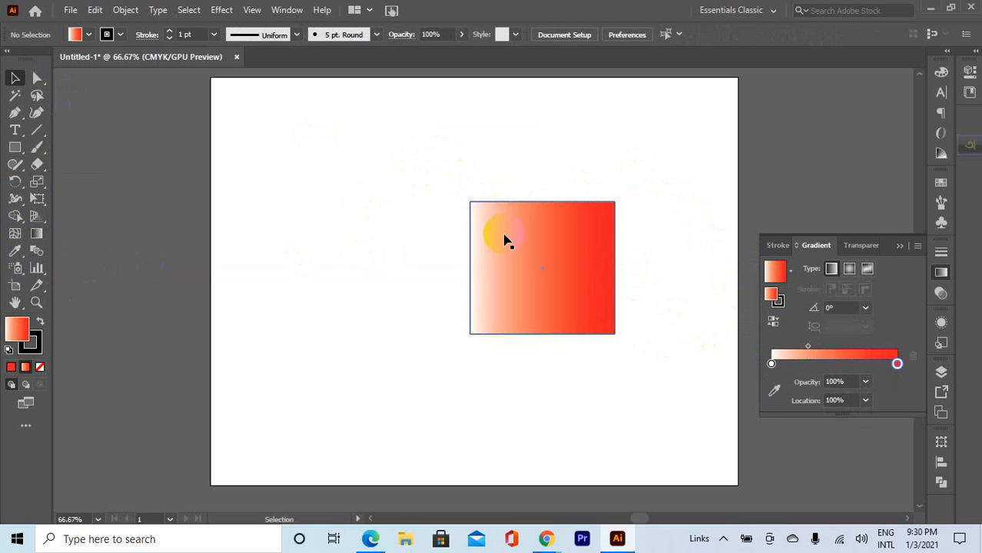
drag(491, 231, 307, 148)
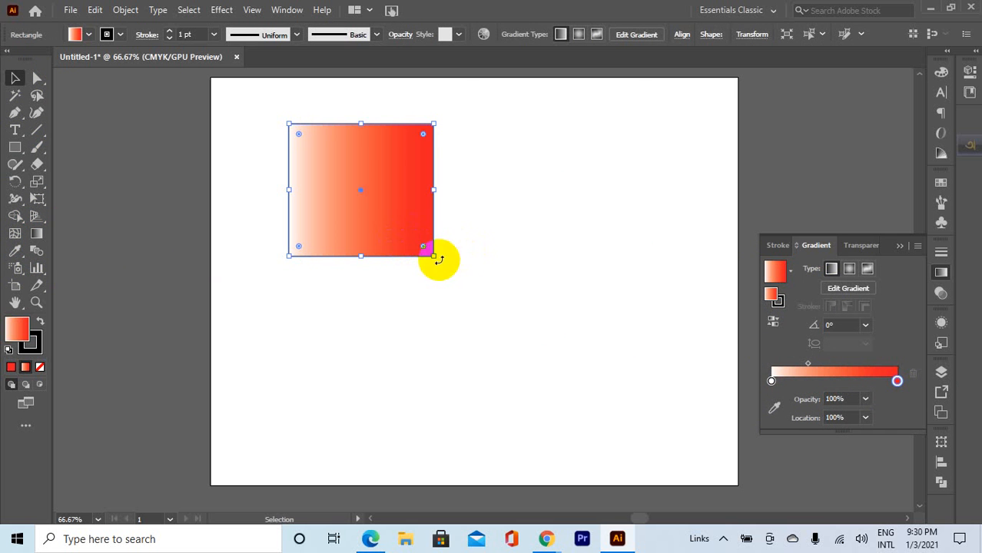
drag(437, 257, 663, 475)
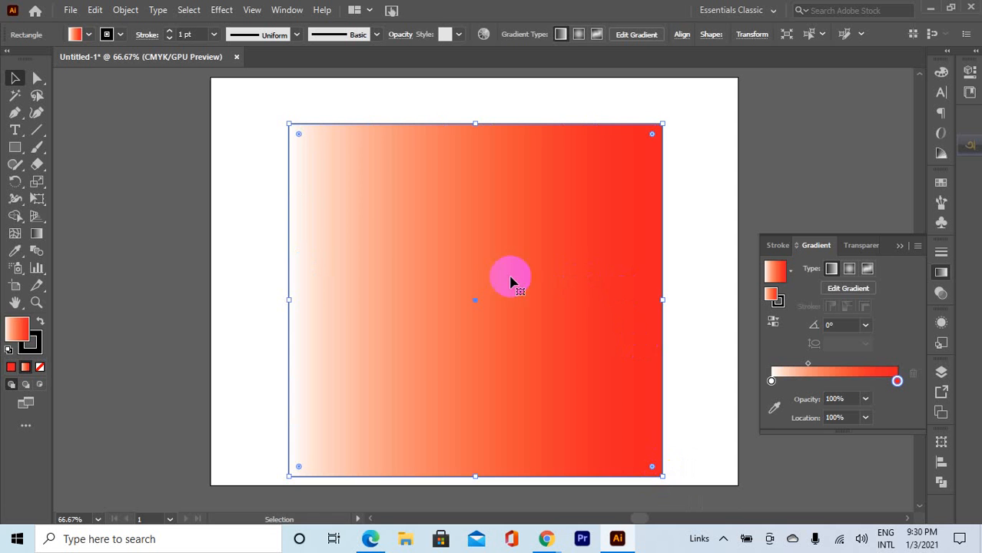
mouse_move(474, 300)
mouse_down()
mouse_move(414, 292)
mouse_move(483, 299)
mouse_up()
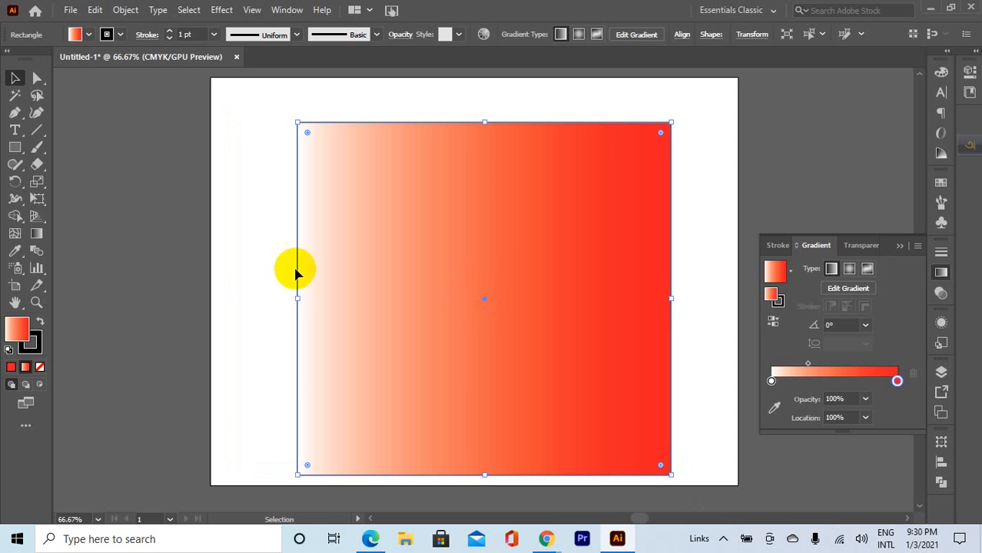
- Redraw the white-to-red gradient with the Gradient tool from the rectangle's lower-right area past its upper-left corner, at about 124.7°
click(36, 234)
drag(417, 285, 115, 239)
drag(641, 401, 383, 134)
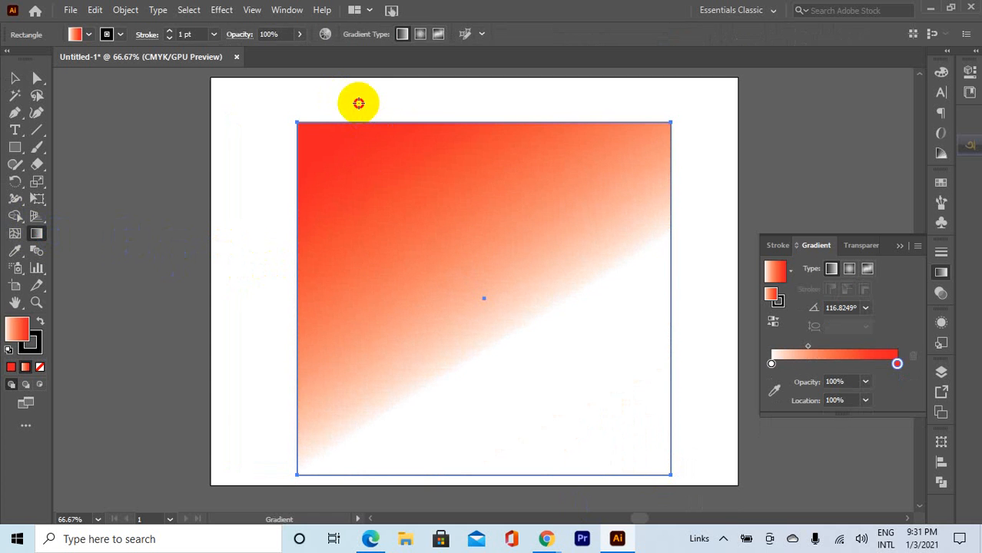
drag(574, 382, 237, 59)
scroll(503, 252, down, 7)
scroll(505, 254, down, 2)
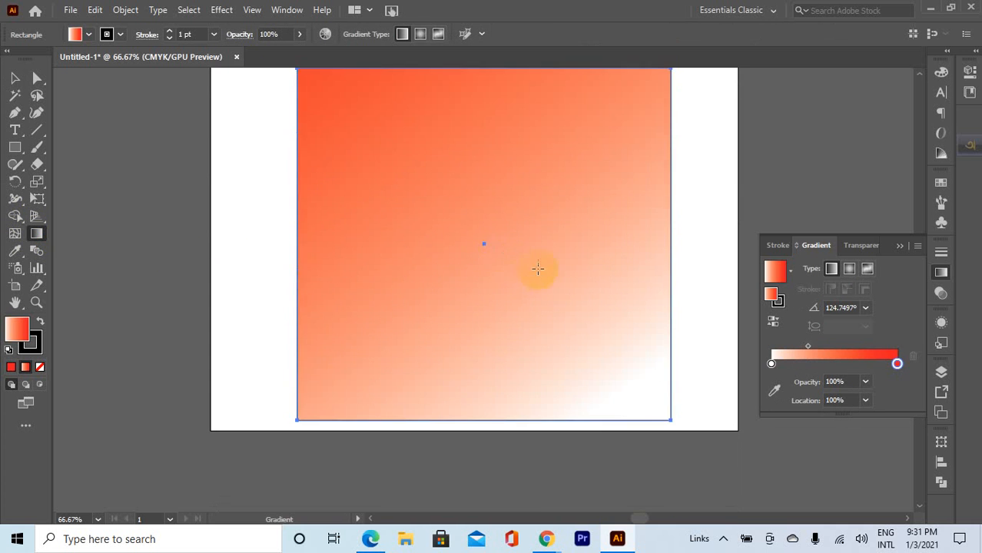
- Delete the large white-to-red gradient rectangle from the artboard
scroll(537, 269, up, 1)
click(16, 79)
click(480, 253)
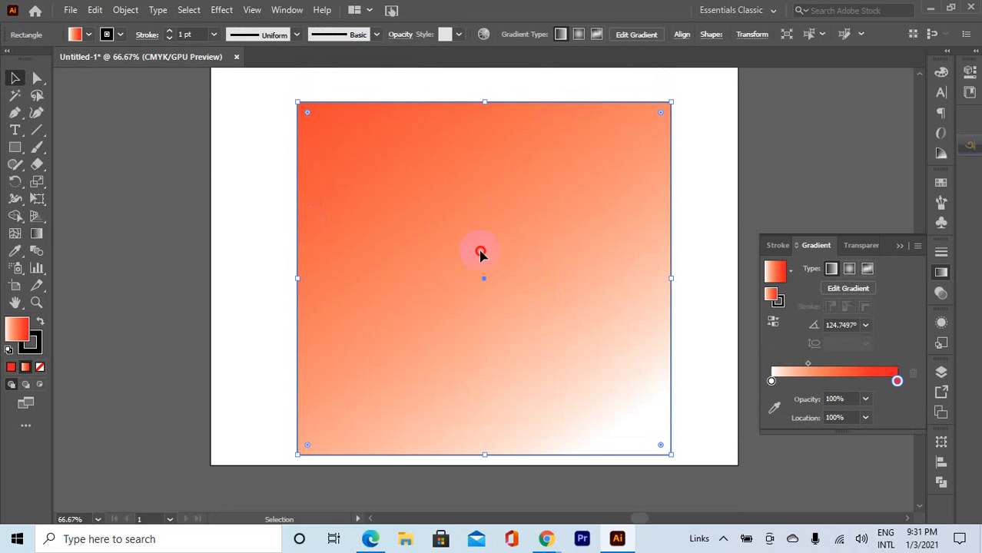
key(Delete)
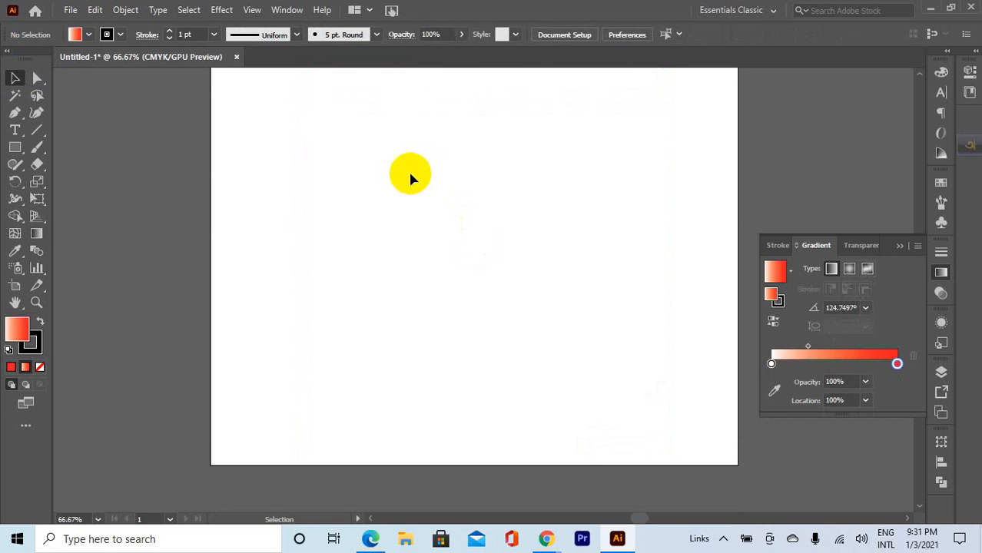
click(16, 219)
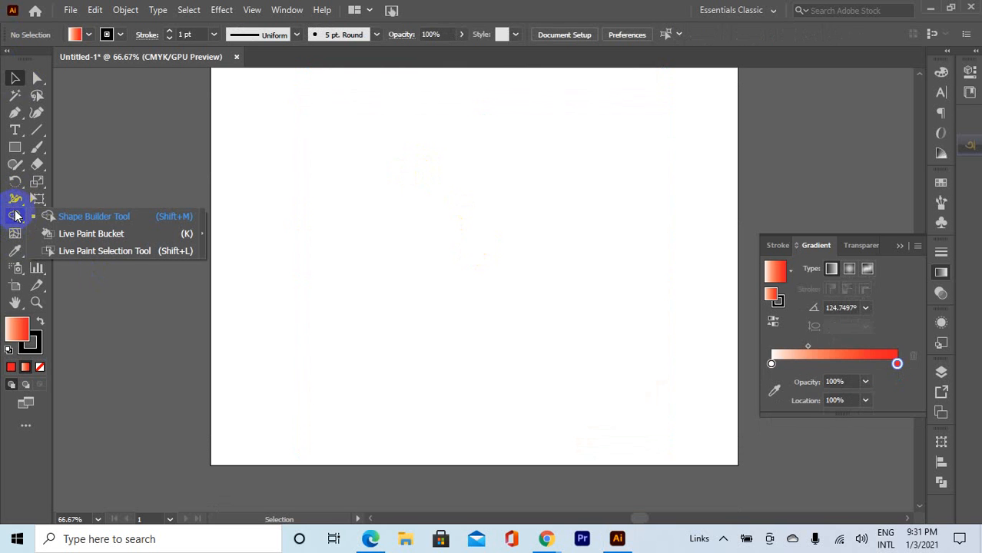
click(79, 217)
click(485, 164)
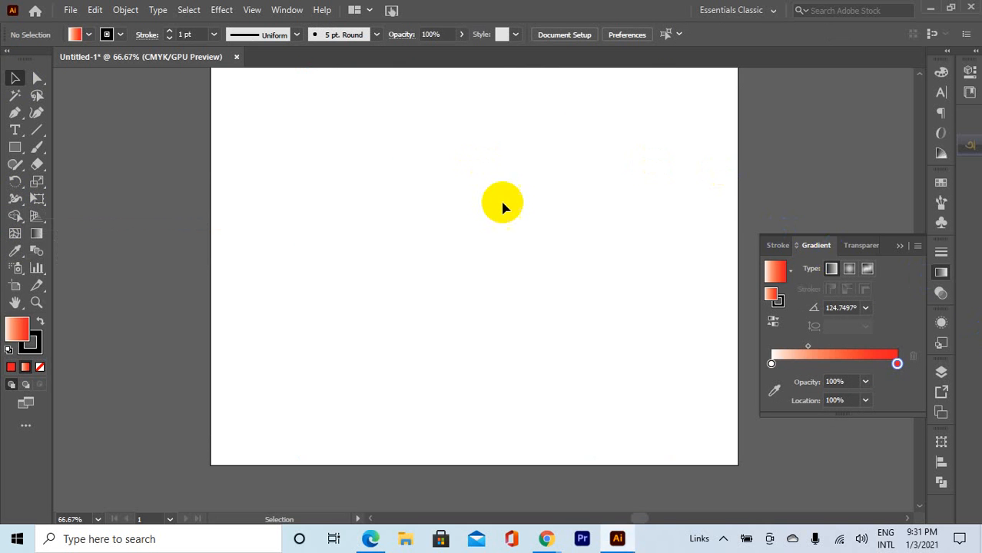
- Draw four overlapping rectangles of different proportions with the current white-to-red gradient across the artboard
click(13, 148)
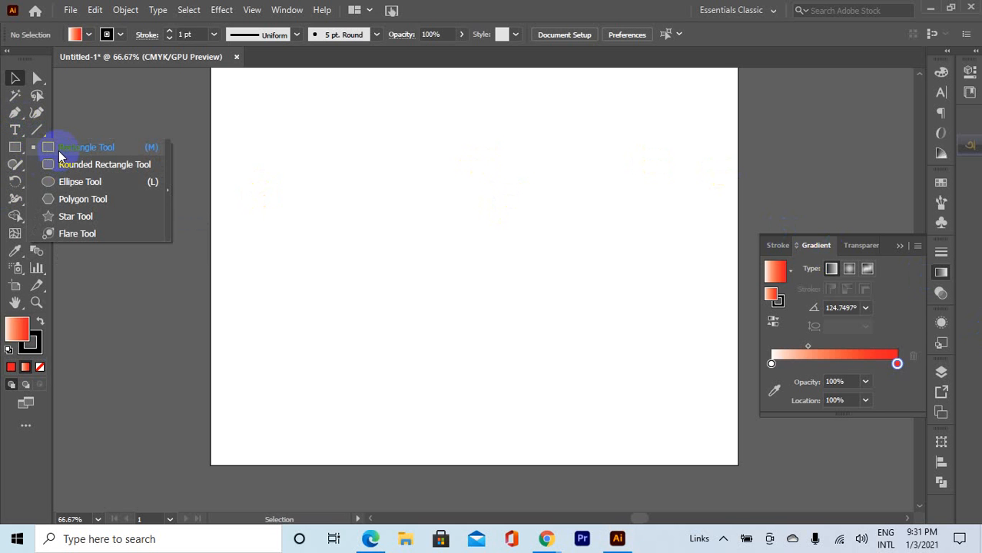
click(58, 151)
drag(311, 158, 545, 351)
drag(423, 92, 677, 306)
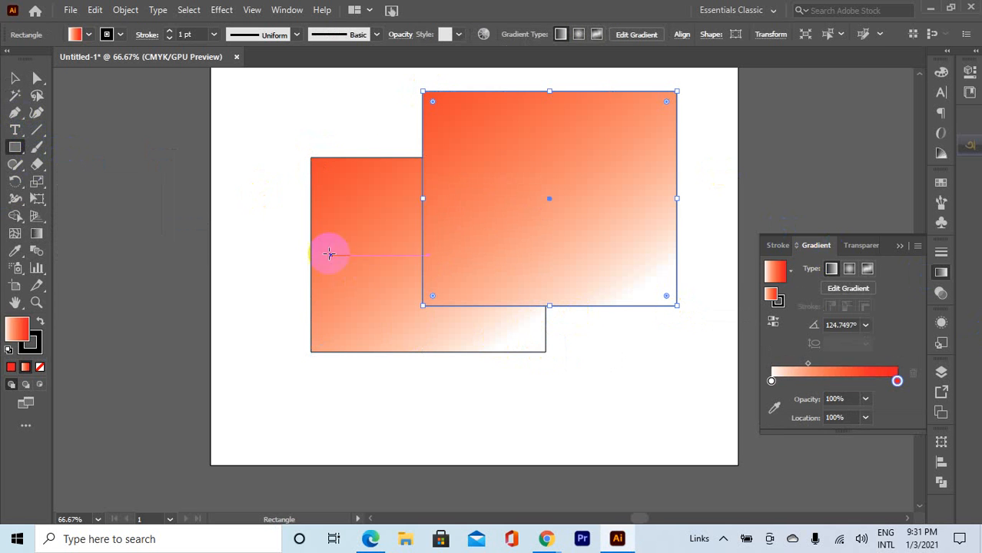
drag(274, 209, 450, 428)
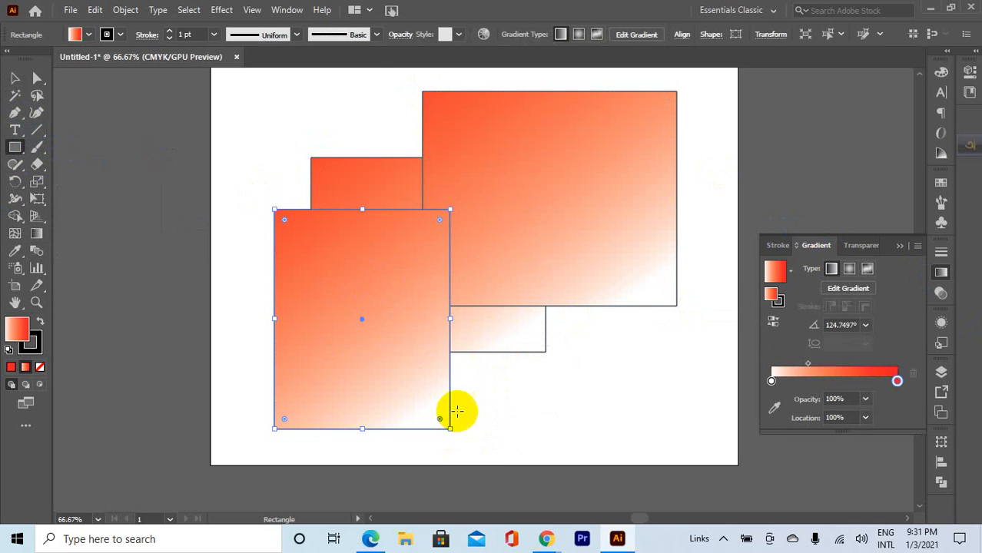
drag(269, 80, 526, 174)
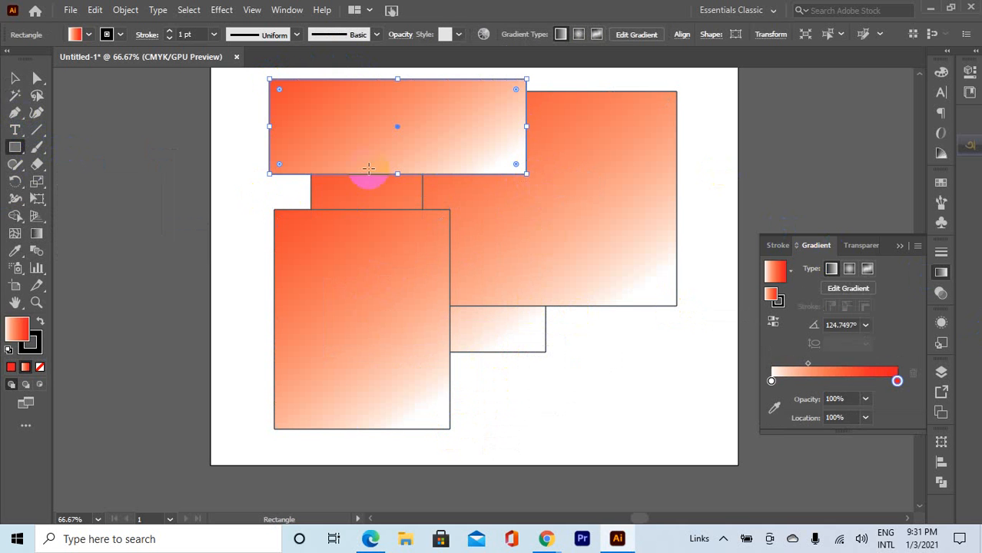
- Try to recolor the topmost wide rectangle through the Color Picker
double_click(21, 338)
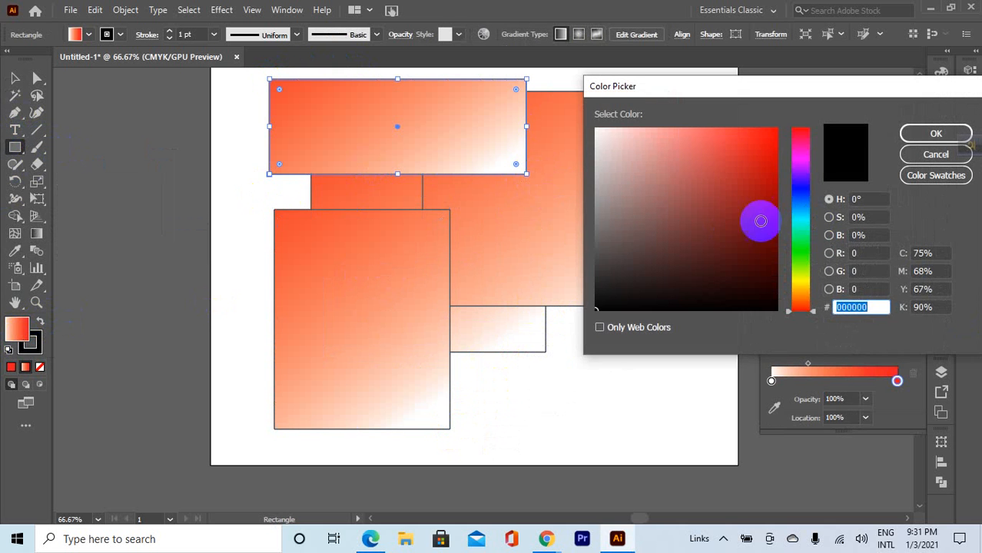
click(936, 134)
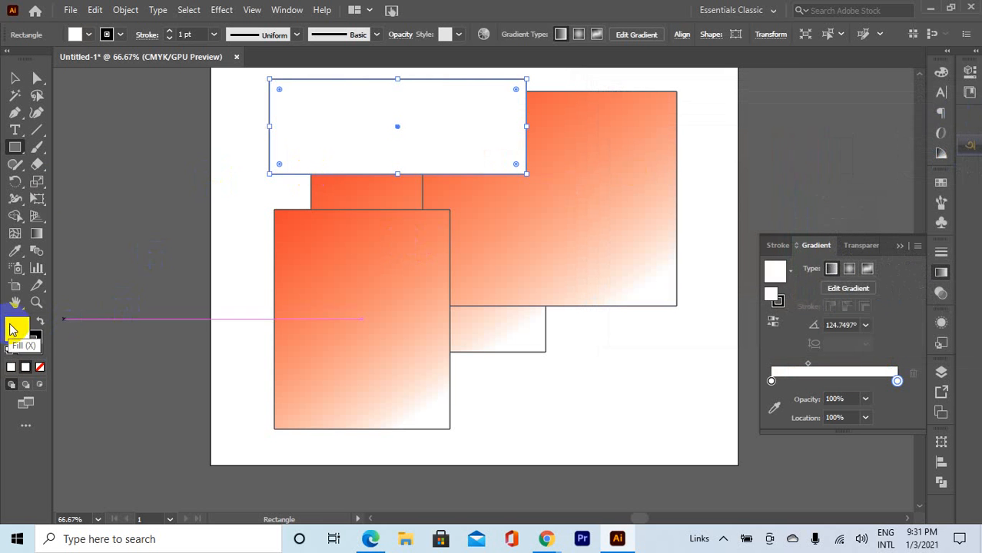
double_click(10, 339)
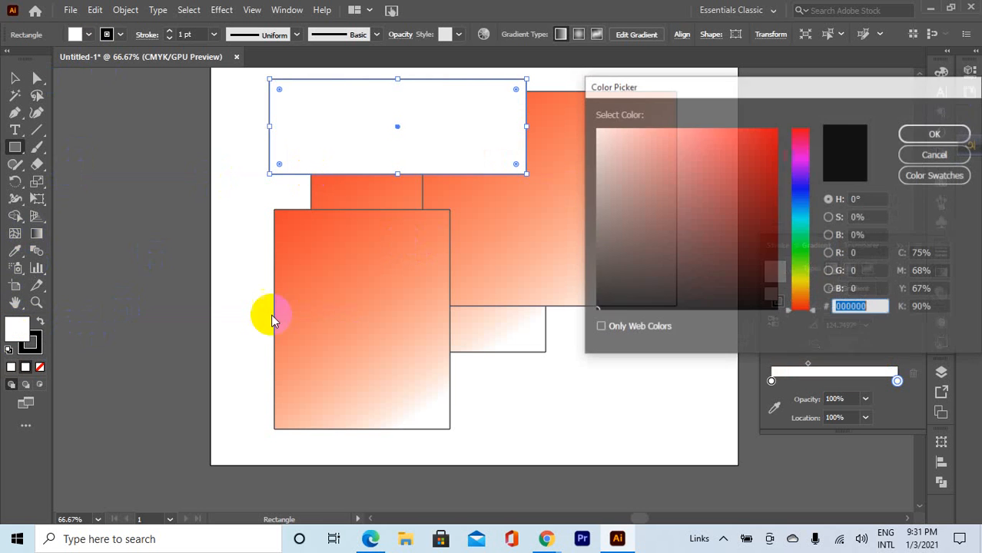
click(834, 310)
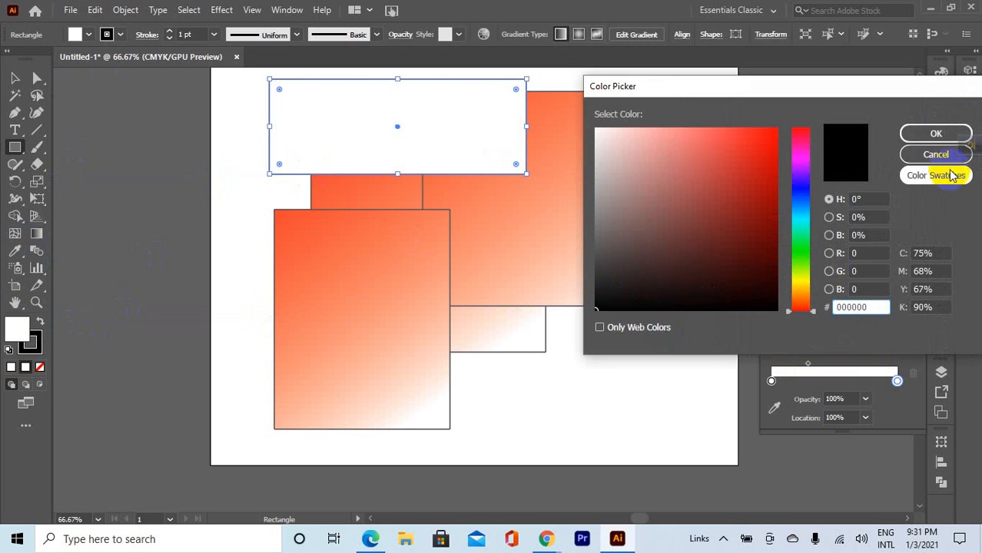
click(936, 134)
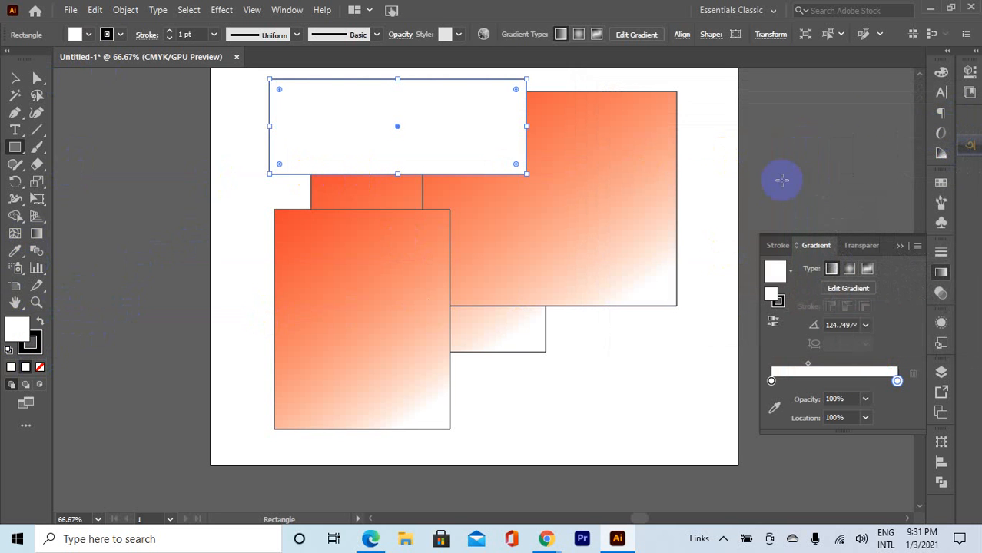
- Change the wide rectangle's selected gradient stop to black, followed by a very dark green from the color spectrum
click(944, 77)
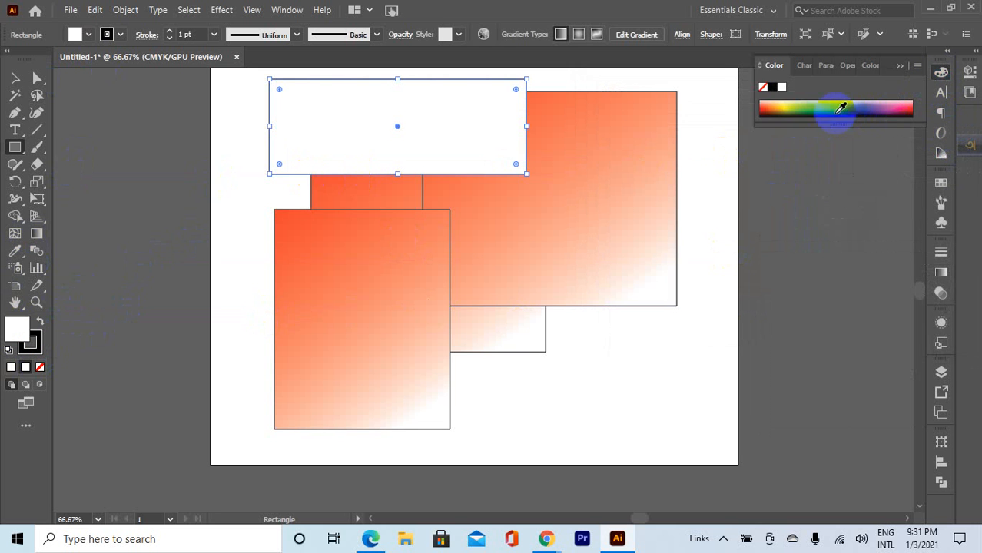
click(771, 88)
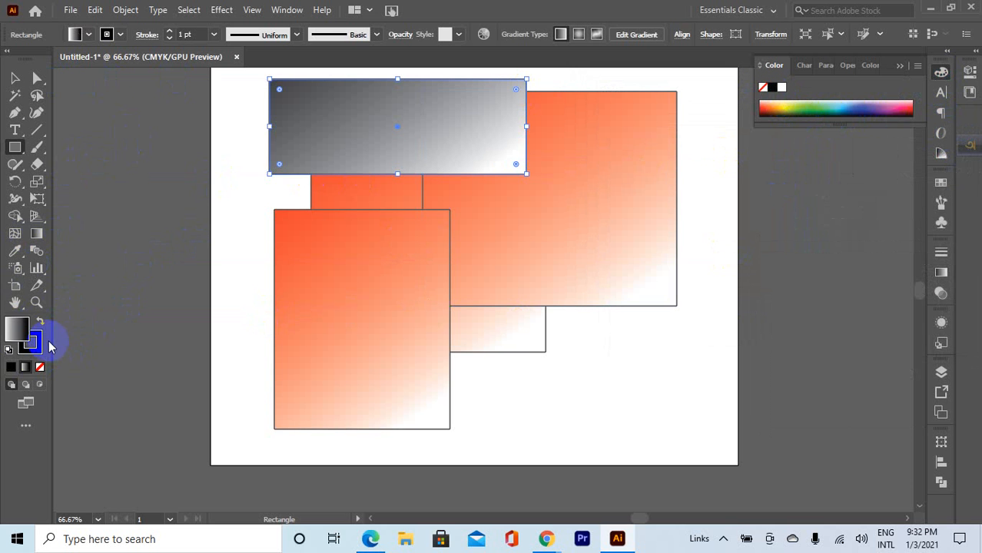
click(808, 111)
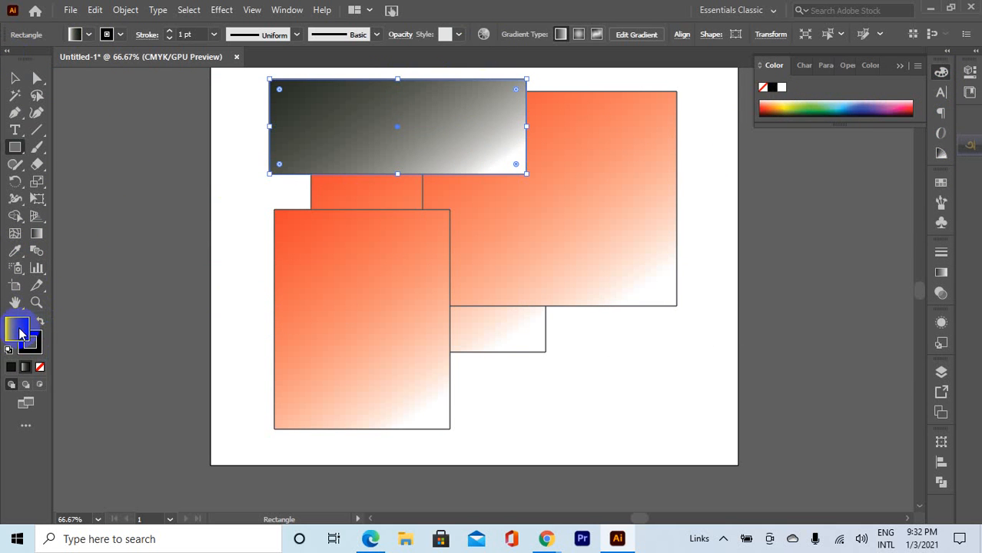
- Remove the wide rectangle's gradient fill and apply a solid very dark green fill instead
click(40, 365)
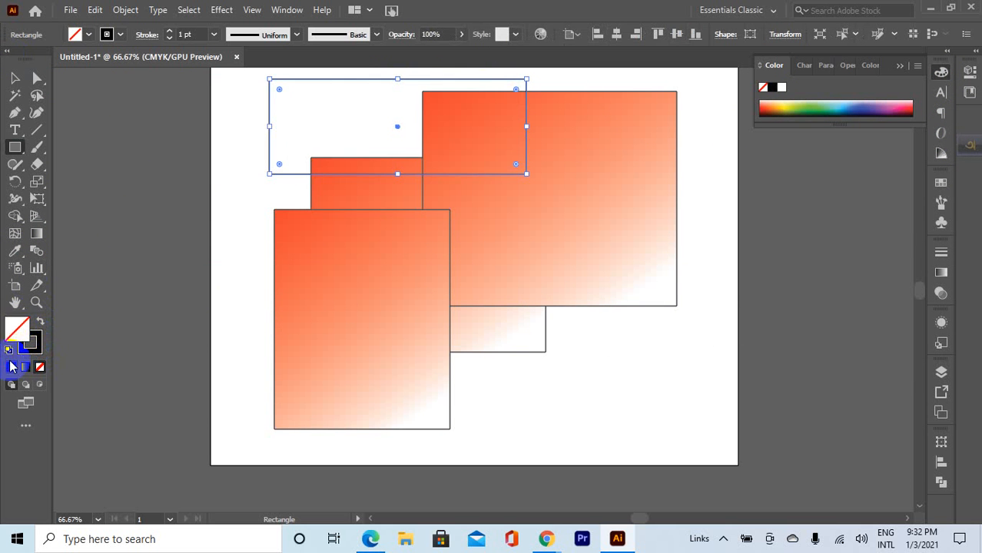
click(11, 367)
click(18, 83)
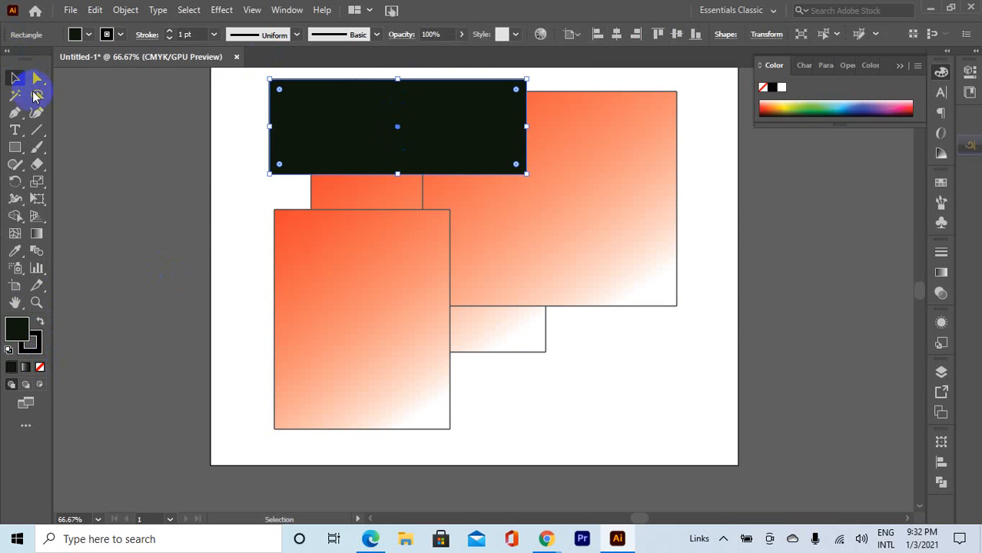
click(902, 74)
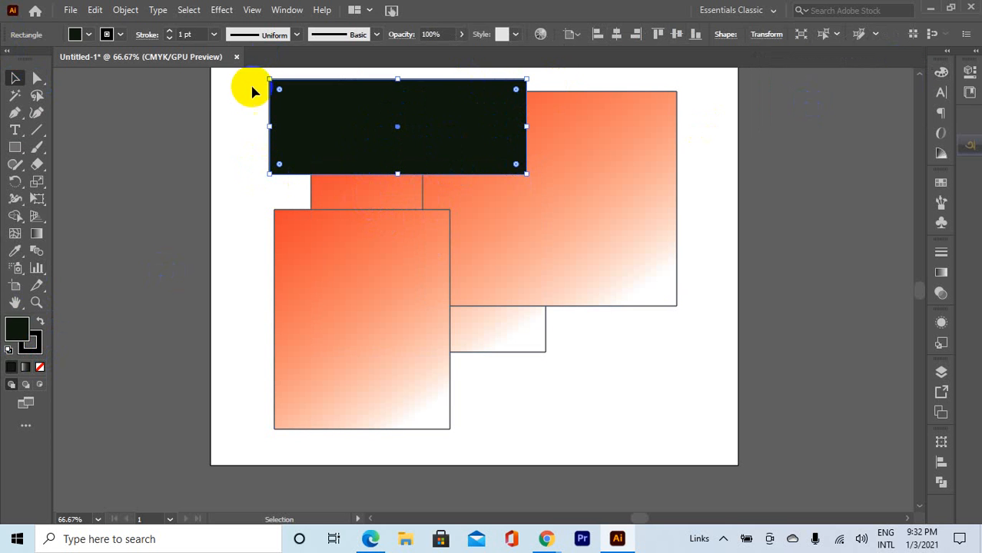
- Select all four rectangles and merge the dark rectangle with the exposed part of the large right rectangle using Shape Builder
drag(238, 83, 634, 353)
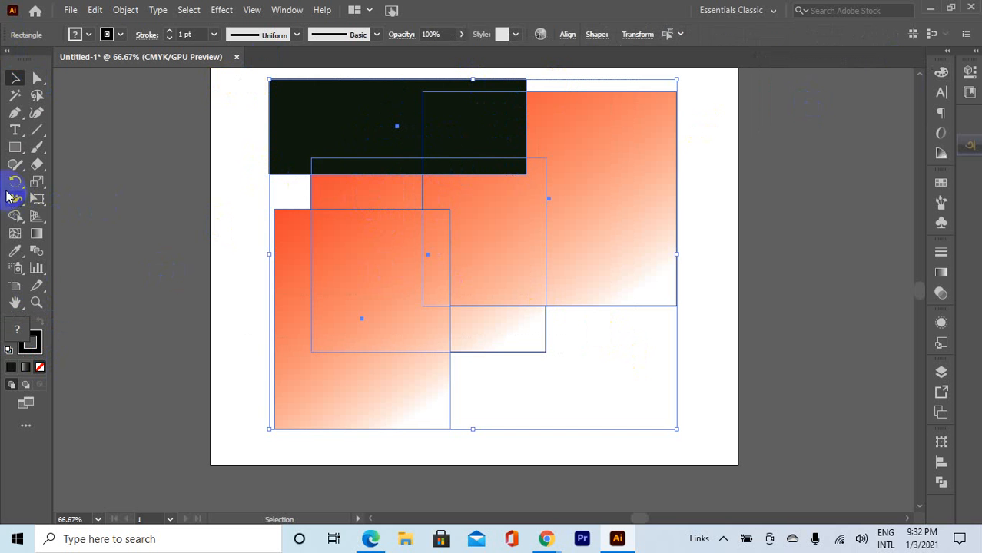
mouse_move(12, 226)
mouse_down()
mouse_move(13, 213)
mouse_move(40, 200)
mouse_up()
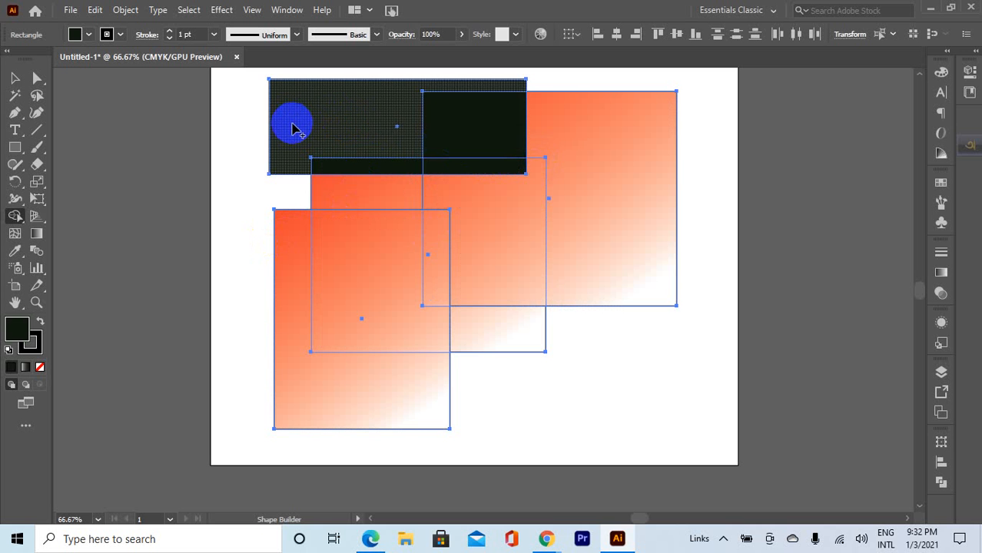
drag(296, 129, 538, 119)
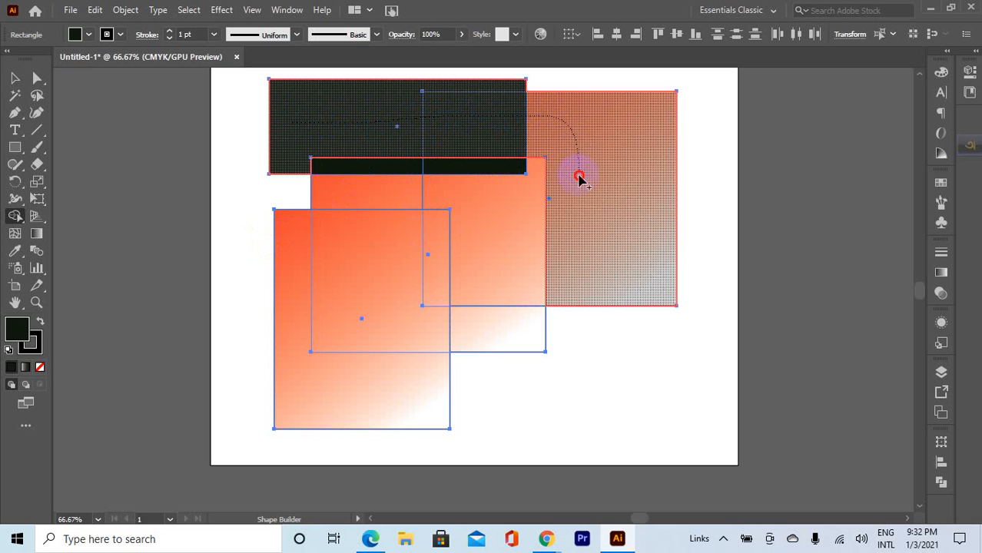
drag(579, 262, 578, 261)
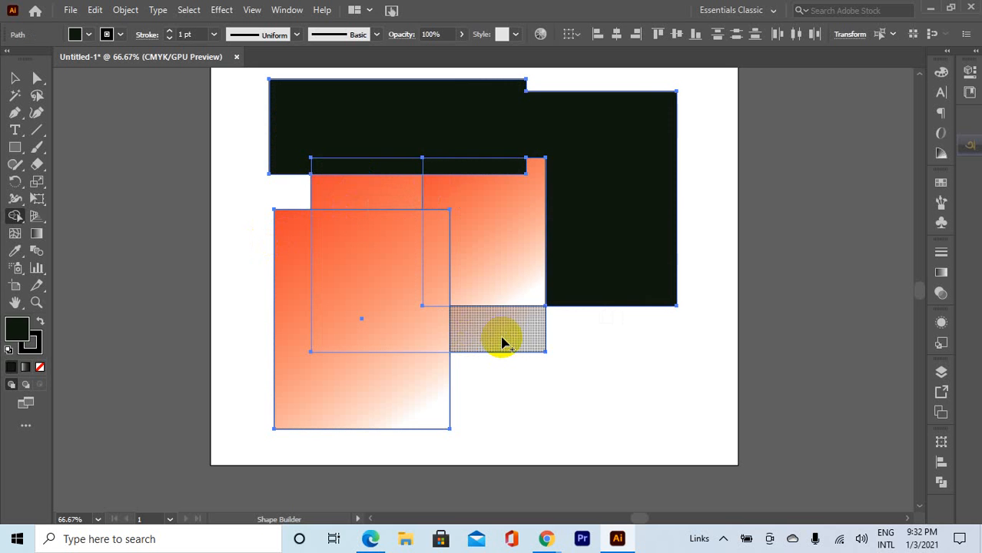
mouse_move(522, 169)
mouse_down()
mouse_move(509, 112)
mouse_move(534, 114)
mouse_move(498, 148)
mouse_up()
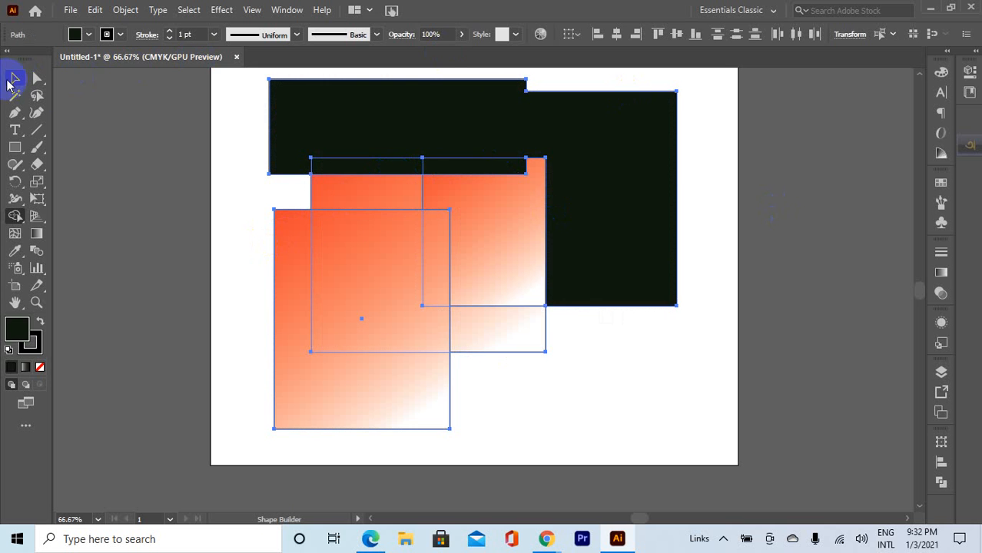
- Move the merged dark shape upward and pull the remaining gradient pieces and the dark strip apart
click(12, 80)
click(136, 164)
drag(623, 186, 723, 149)
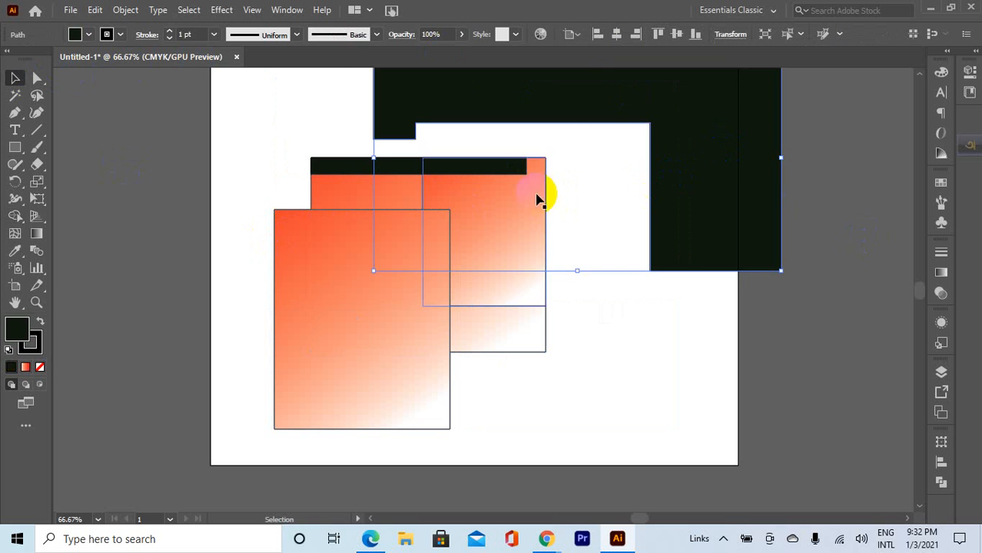
mouse_move(666, 104)
mouse_down()
mouse_move(563, 138)
mouse_move(667, 114)
mouse_up()
drag(720, 150, 626, 129)
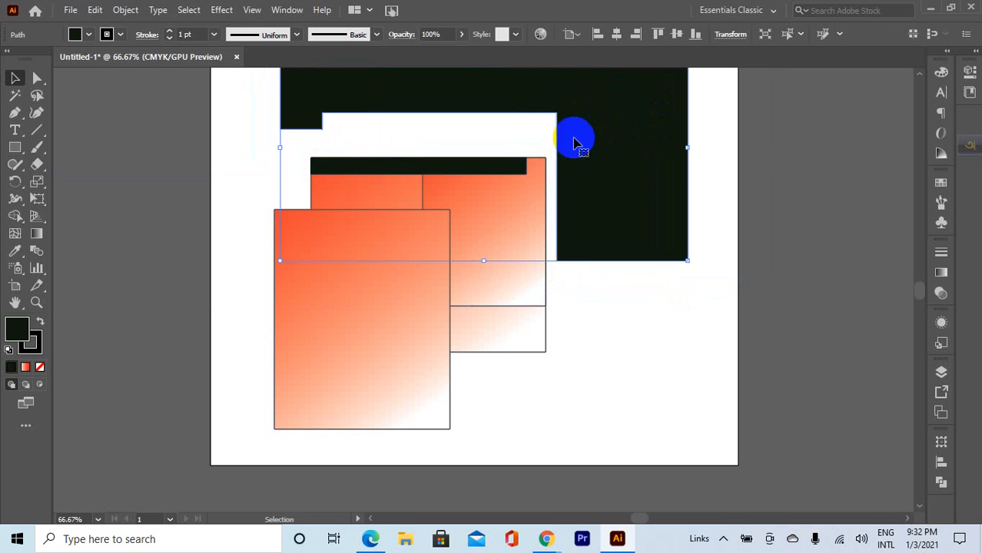
drag(480, 193, 558, 296)
click(519, 225)
drag(487, 215, 253, 214)
drag(424, 308, 439, 390)
drag(478, 163, 478, 212)
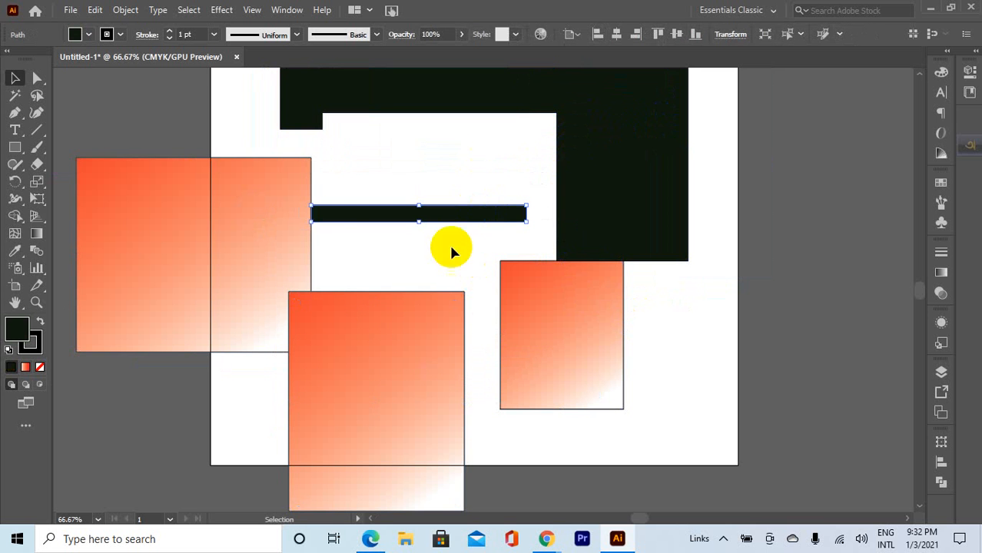
- Undo the piece moves, the Shape Builder merge and the solid fill on the wide rectangle
key(ctrl+z)
key(ctrl+z)
key(ctrl+z)
key(ctrl+z)
key(ctrl+z)
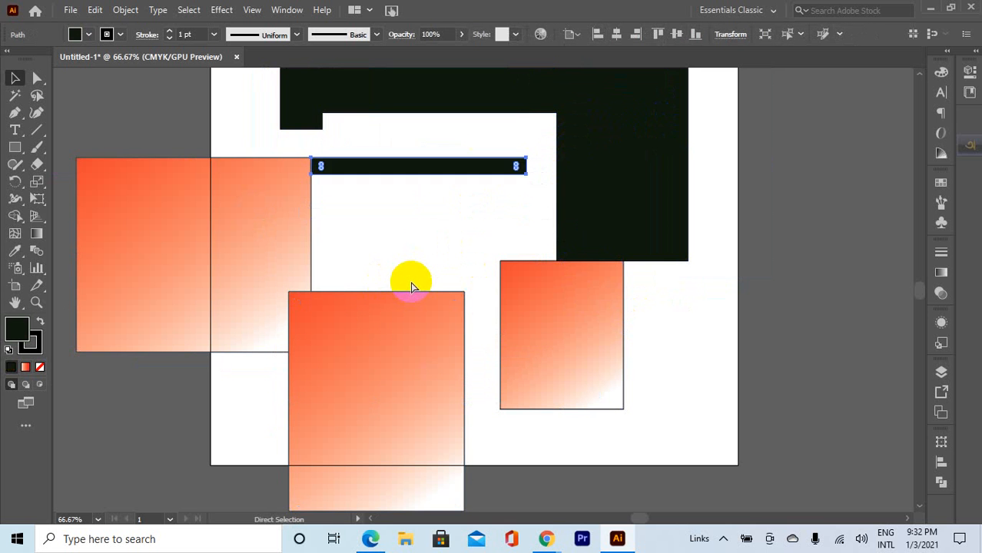
key(ctrl+z)
key(ctrl+z)
key(ctrl+z)
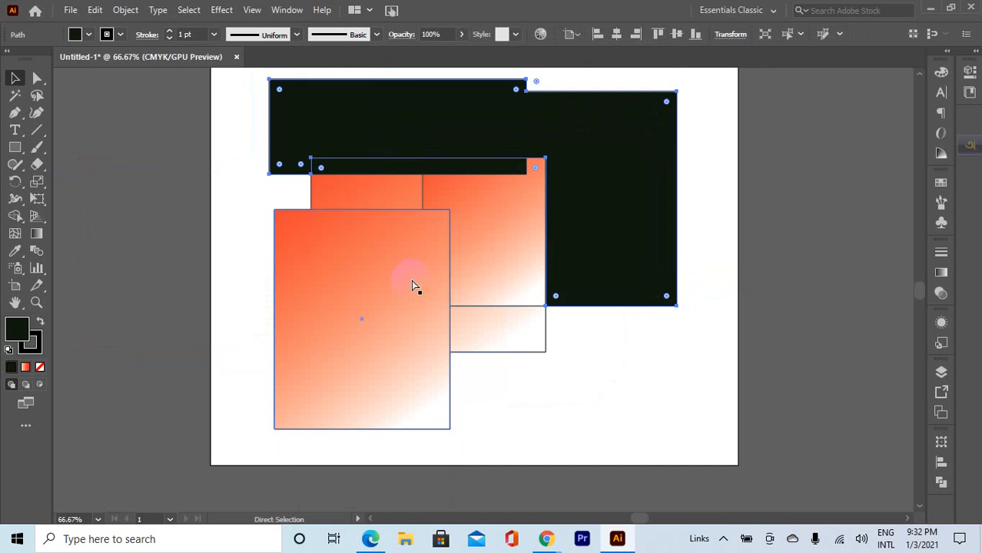
key(ctrl+z)
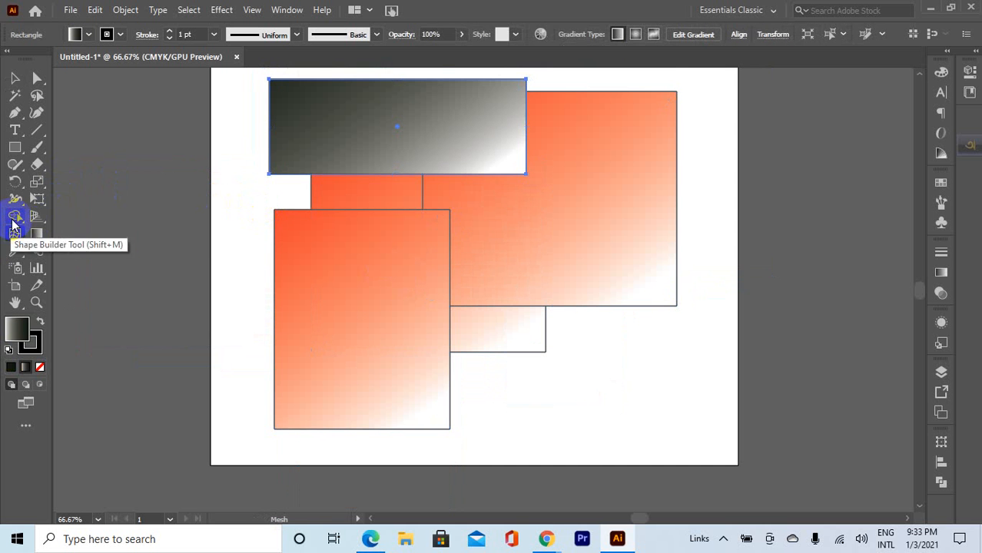
- Select all four rectangles and use Shape Builder on the lower-left rectangle's exposed L-shaped region and the small region beside it
click(15, 216)
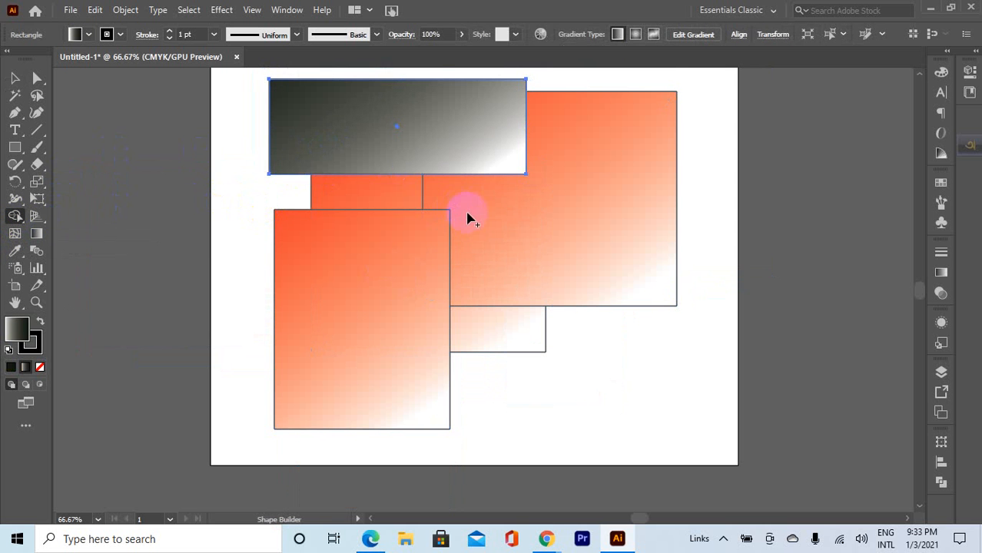
click(14, 77)
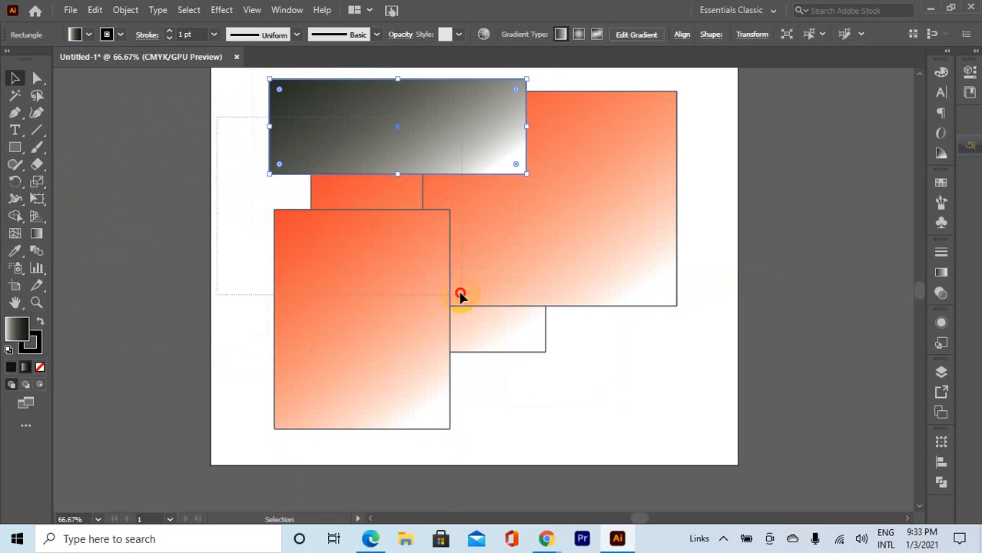
key(ctrl+a)
click(15, 217)
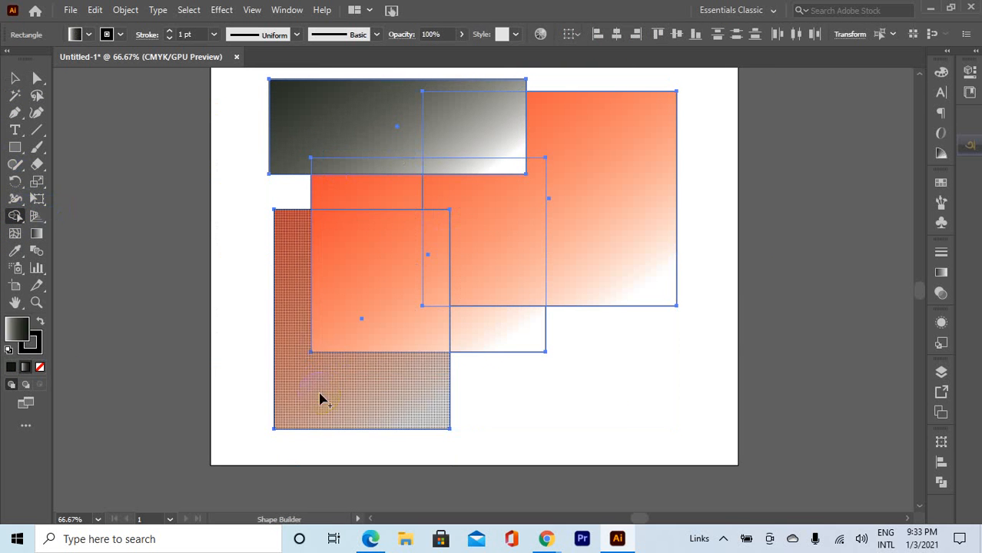
drag(321, 394, 340, 371)
drag(452, 382, 479, 339)
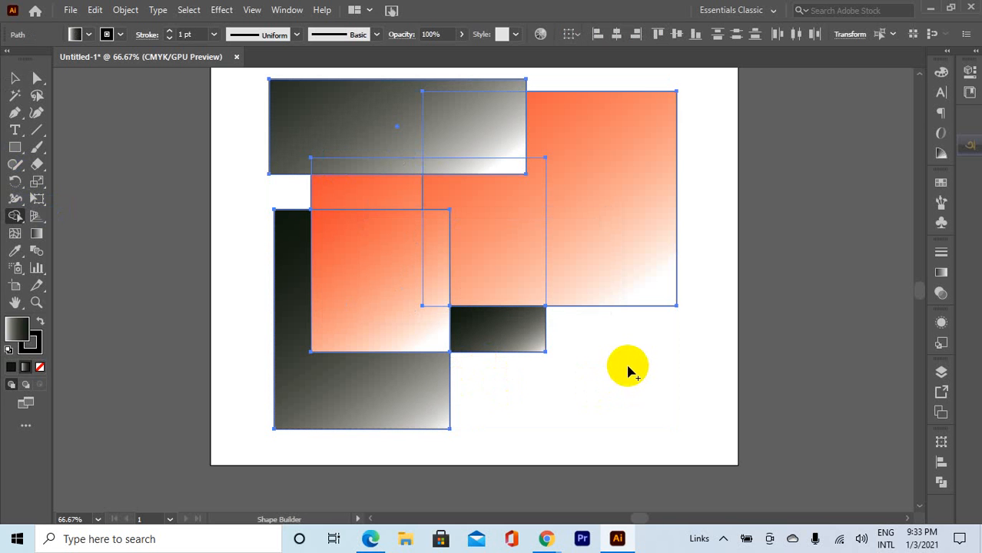
click(500, 318)
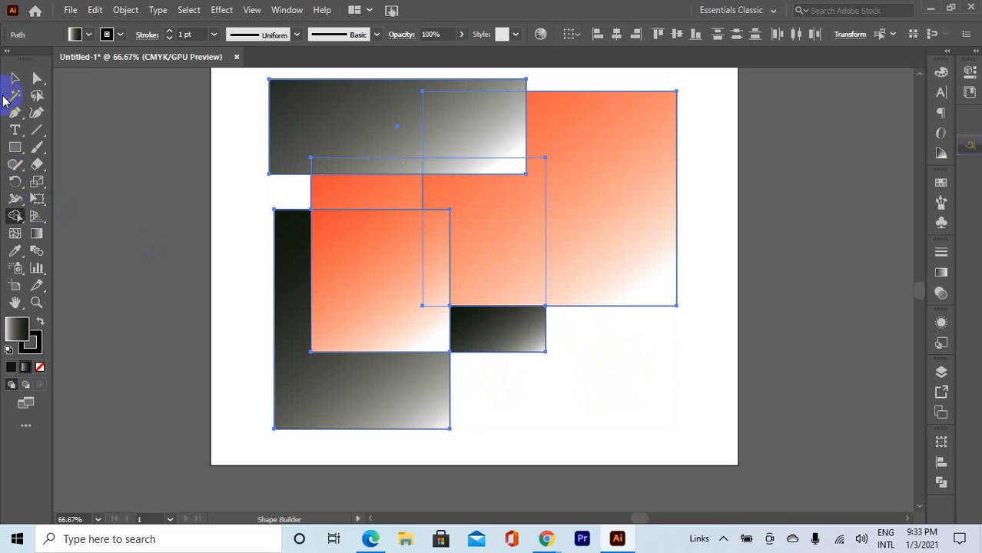
- Move the small dark rectangle and the L-shaped dark piece below the orange shapes so that their edges overlap
click(15, 78)
click(522, 390)
drag(523, 344, 619, 405)
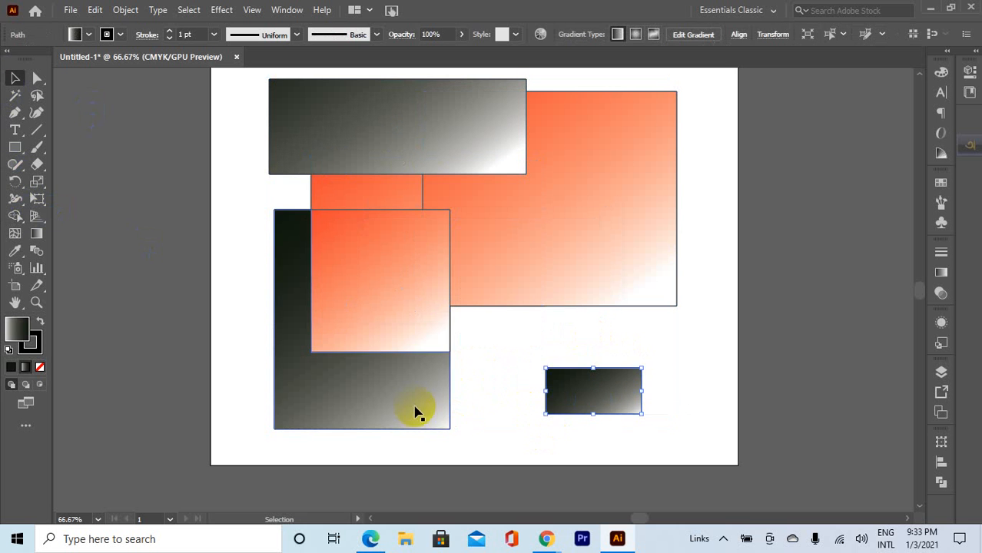
drag(417, 409, 476, 457)
drag(563, 402, 524, 453)
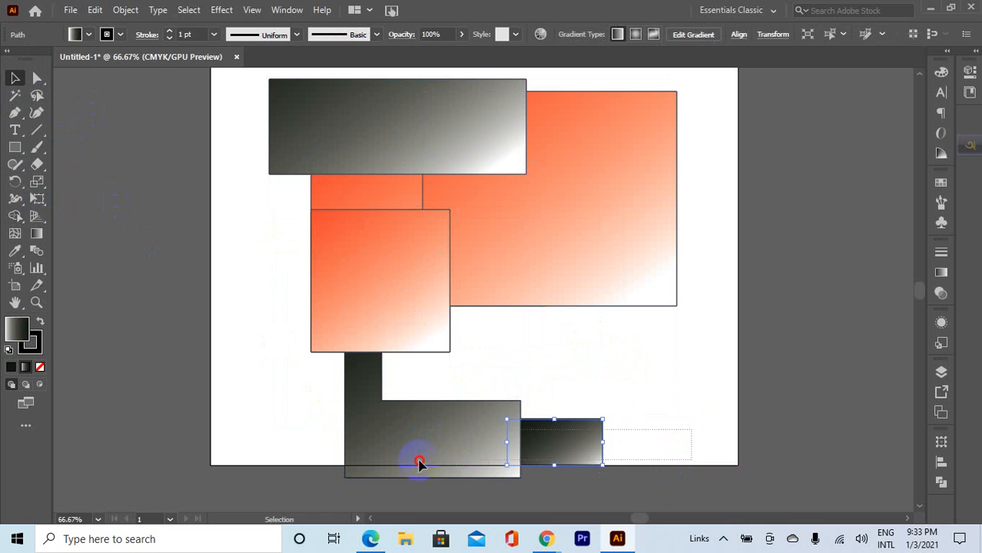
- Merge the L-shaped dark piece and the small dark rectangle into one shape with Shape Builder
shift+click(419, 462)
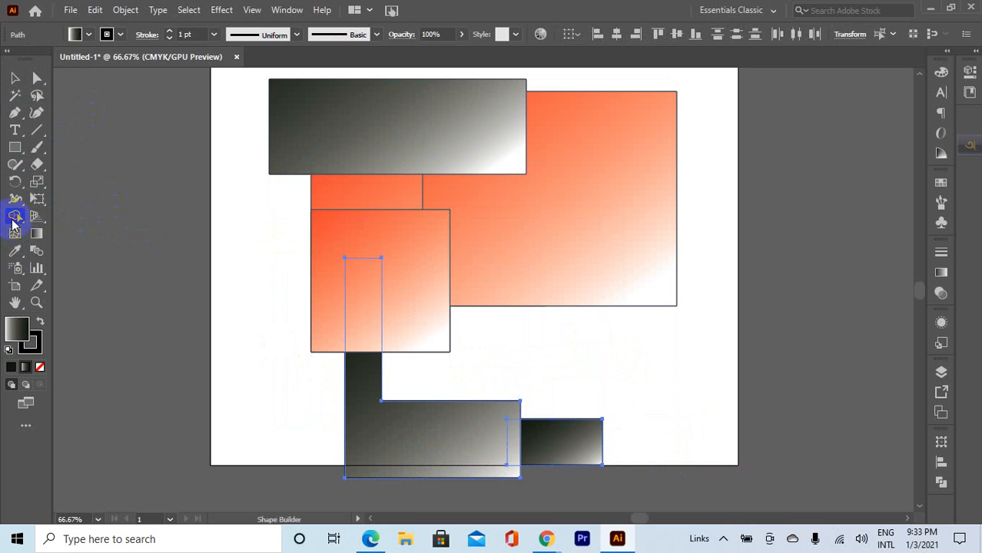
click(15, 217)
drag(584, 444, 347, 439)
click(17, 80)
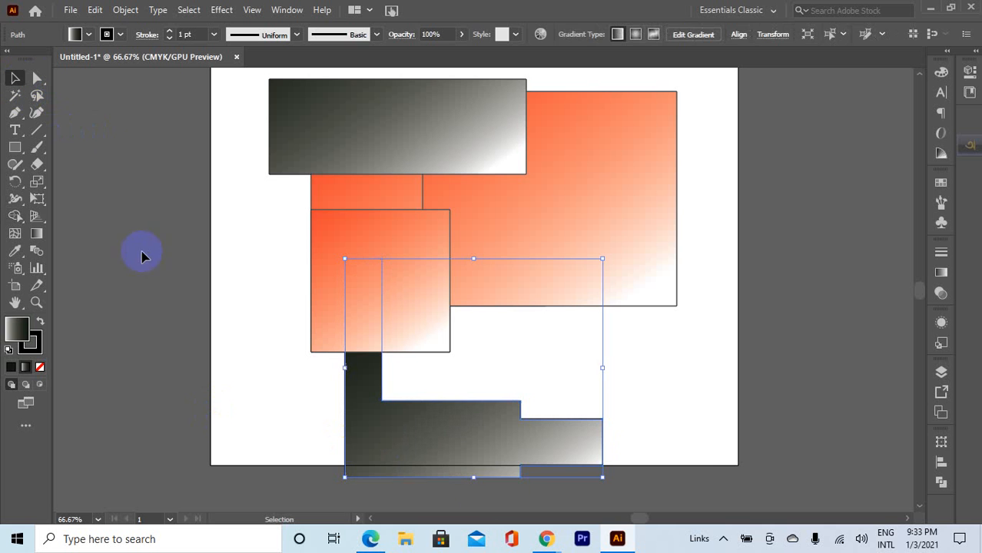
- Give the merged dark shape a solid dark fill and place it around the lower-left corner of the small orange square
mouse_move(588, 453)
mouse_down()
mouse_move(859, 340)
mouse_move(737, 350)
mouse_up()
click(14, 368)
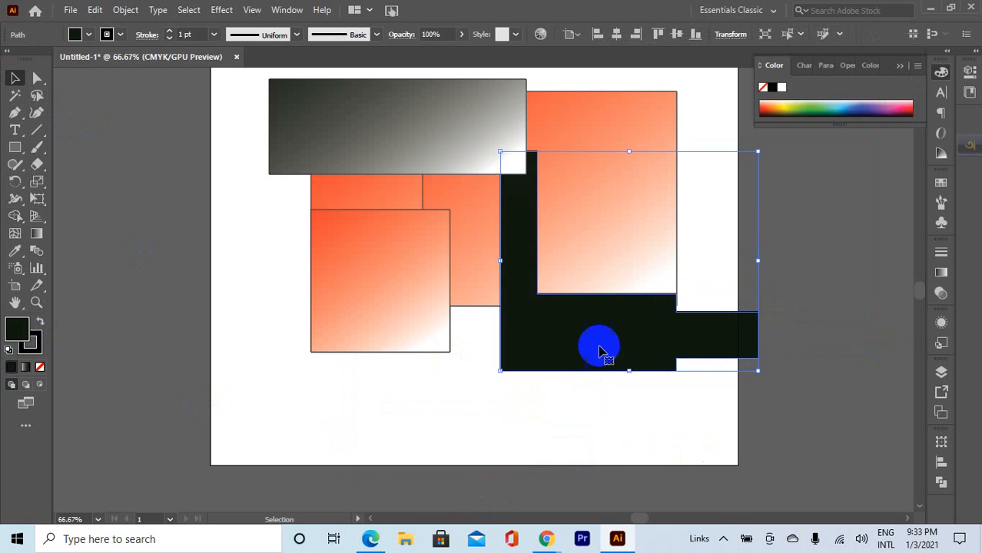
drag(596, 344, 350, 407)
click(556, 318)
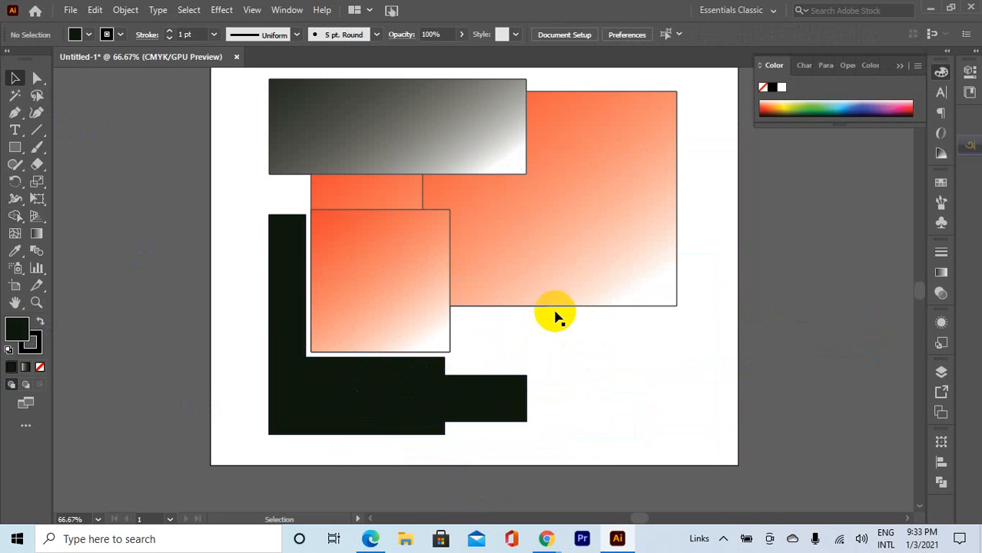
- Delete all the shapes and draw a six-by-six rectangular grid across the middle of the artboard
drag(219, 96, 590, 442)
key(Delete)
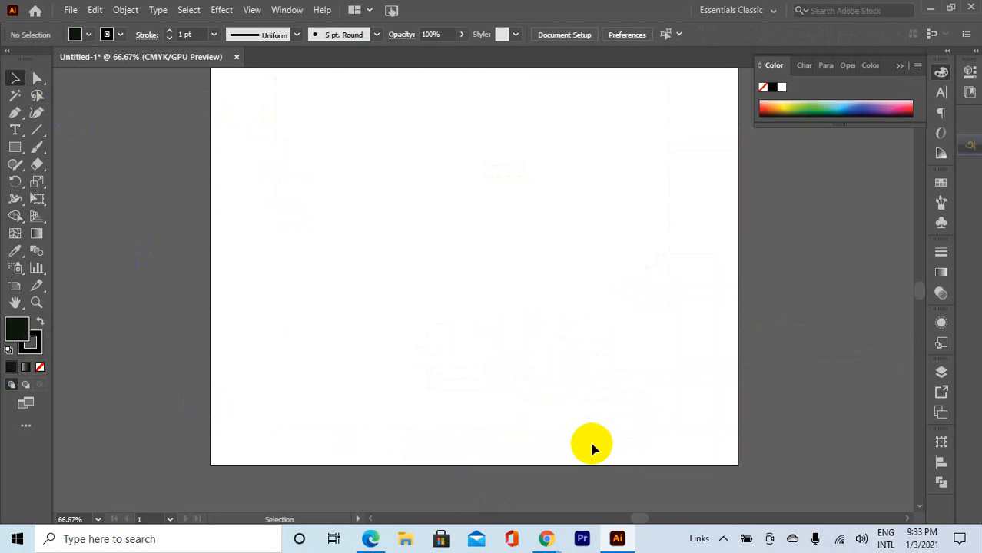
click(15, 148)
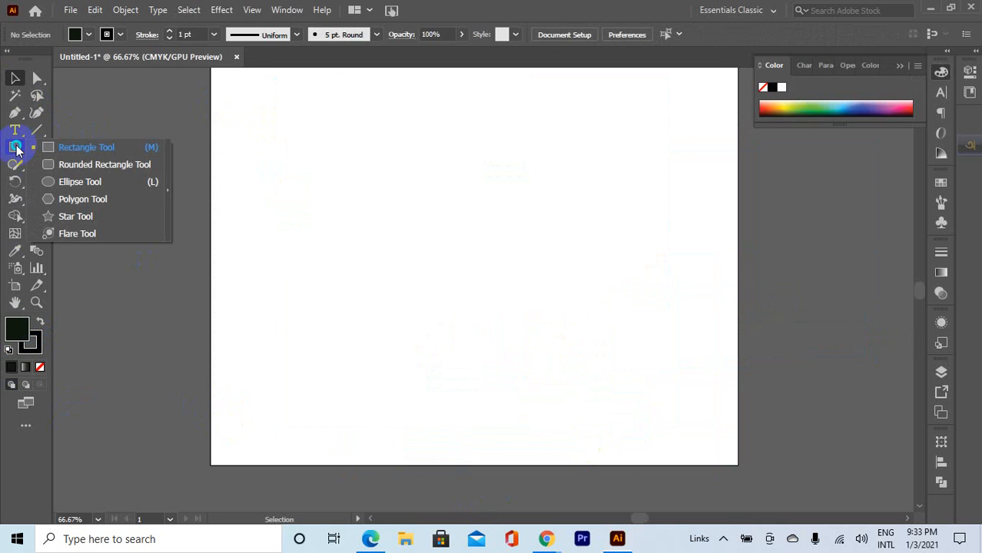
click(15, 146)
click(37, 129)
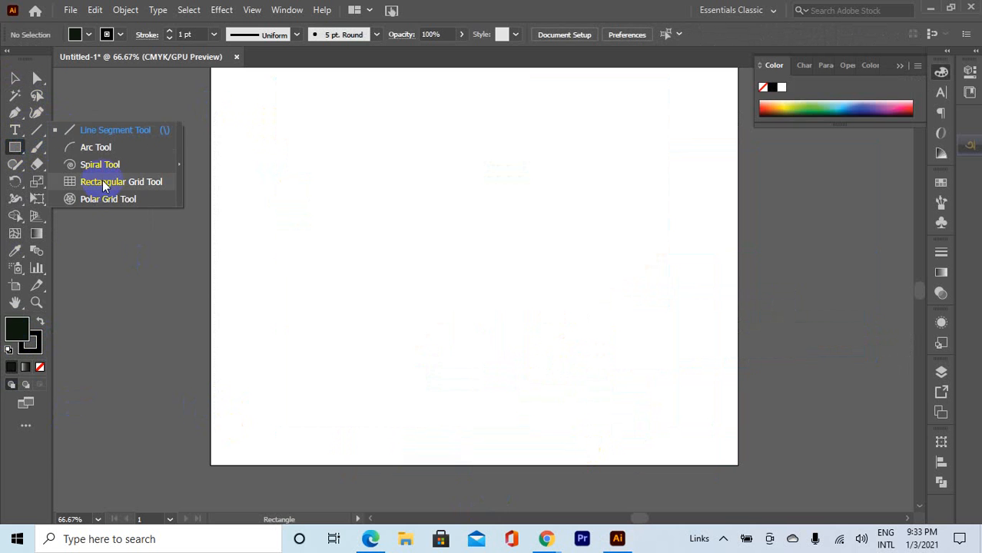
click(105, 184)
drag(277, 148, 636, 464)
- Move the grid straight up to near the artboard's upper edge
click(11, 80)
click(340, 252)
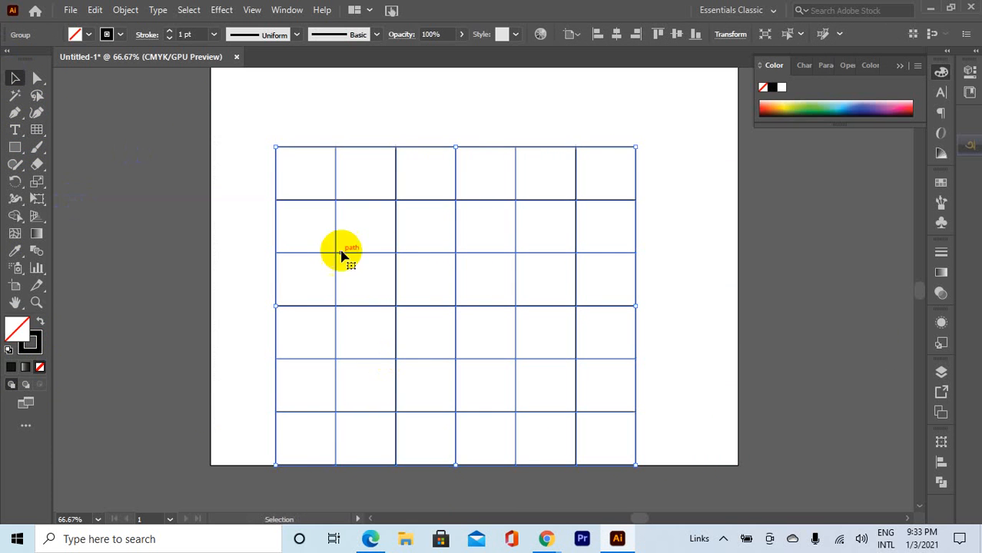
drag(450, 255, 451, 189)
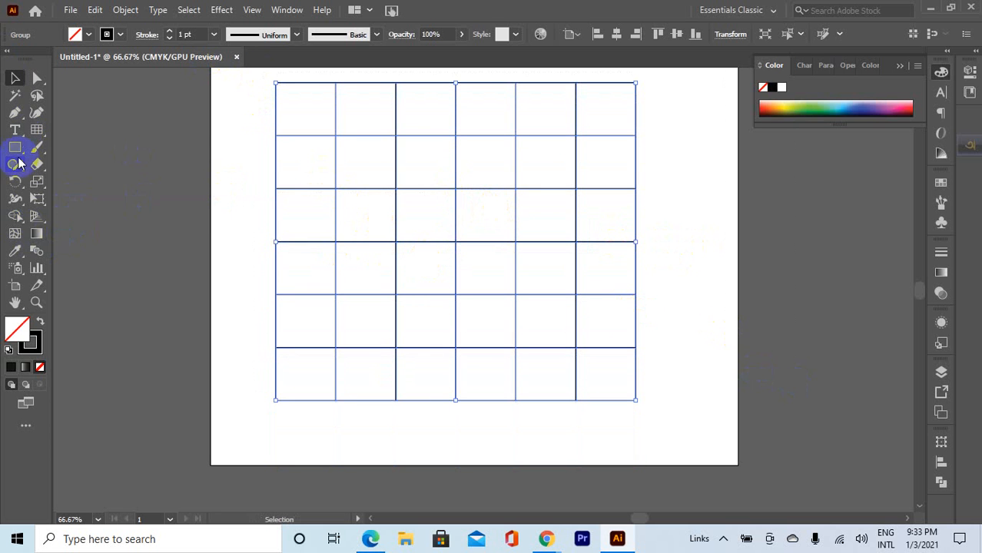
- Merge the grid cells along an S-shaped path into one region with Shape Builder and deselect the grid
click(10, 218)
click(44, 213)
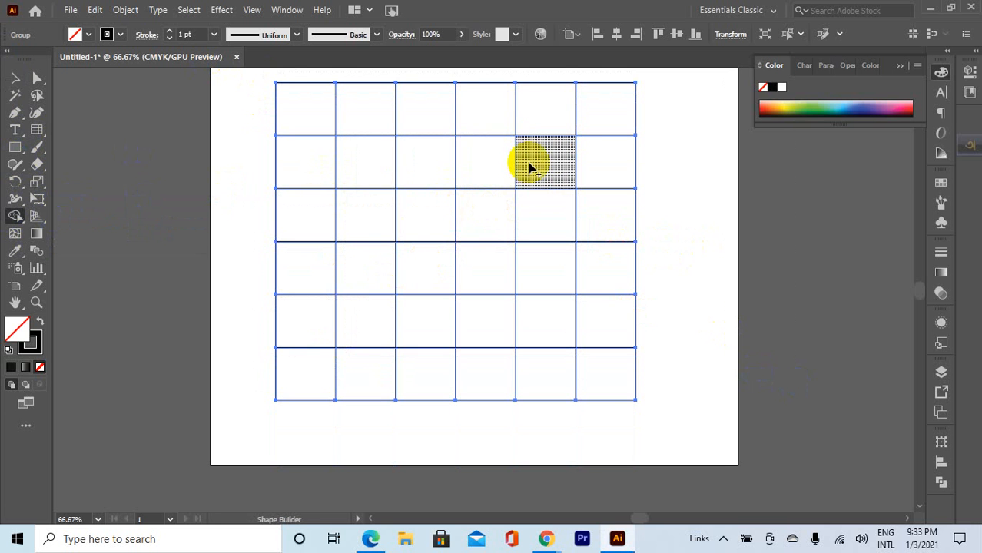
mouse_move(529, 165)
mouse_down()
mouse_move(352, 180)
mouse_move(351, 277)
mouse_move(534, 272)
mouse_move(535, 366)
mouse_move(375, 383)
mouse_move(365, 369)
mouse_up()
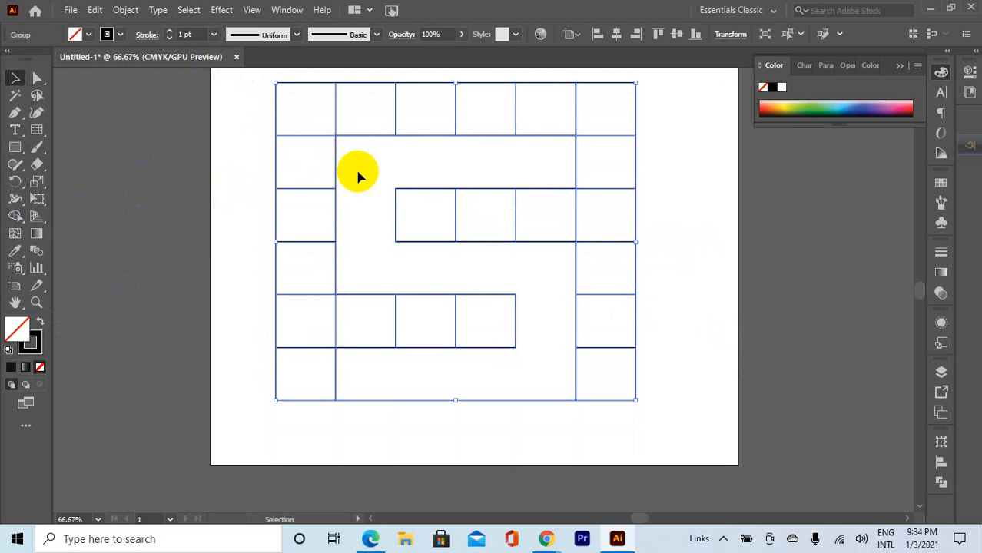
click(106, 122)
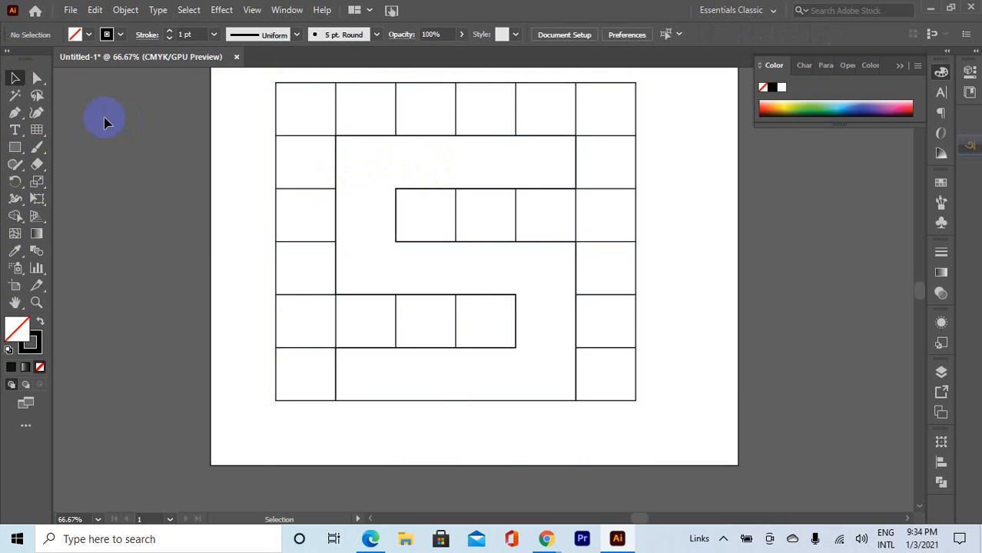
- Try a solid dark fill on the S-shaped region and on the whole grid, undoing both the merge and the fill
click(15, 216)
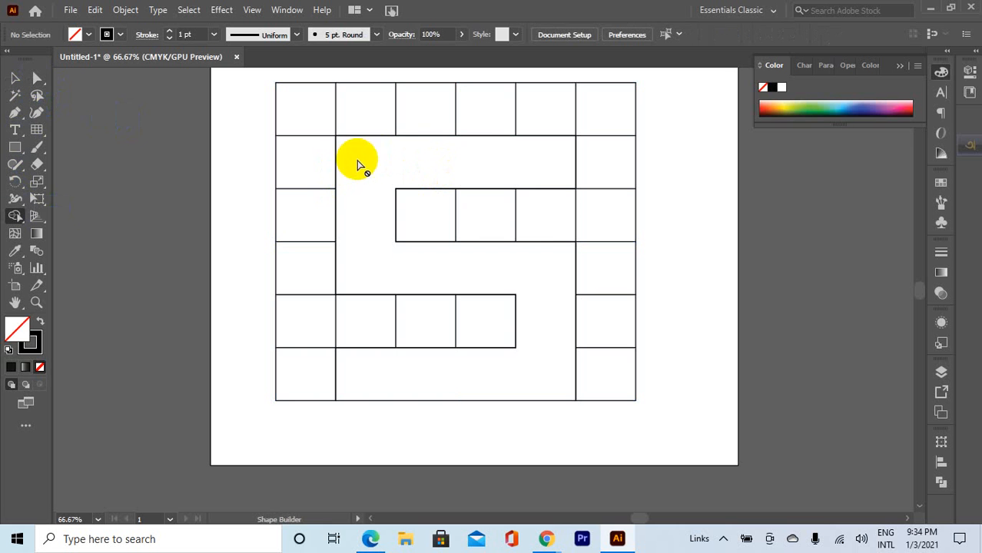
click(35, 349)
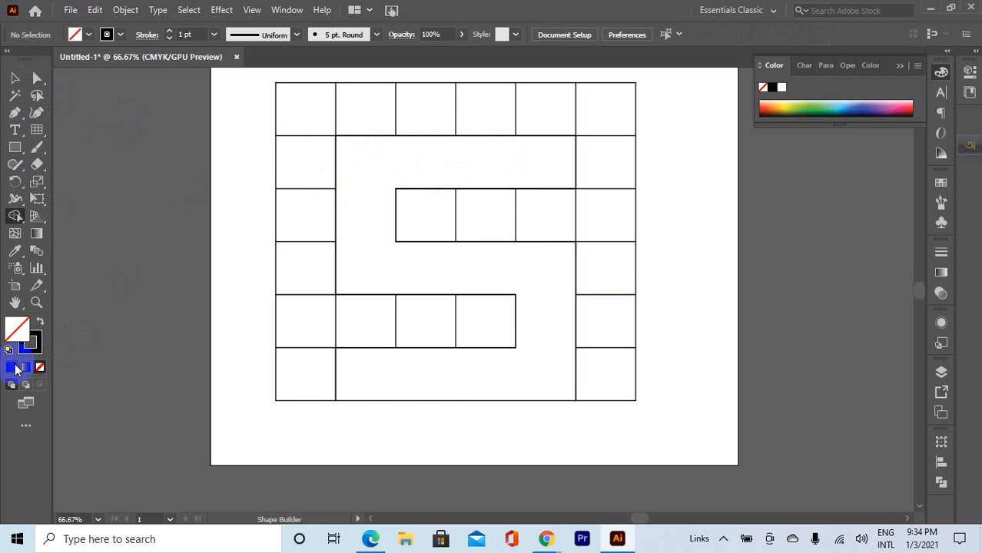
click(17, 369)
click(14, 77)
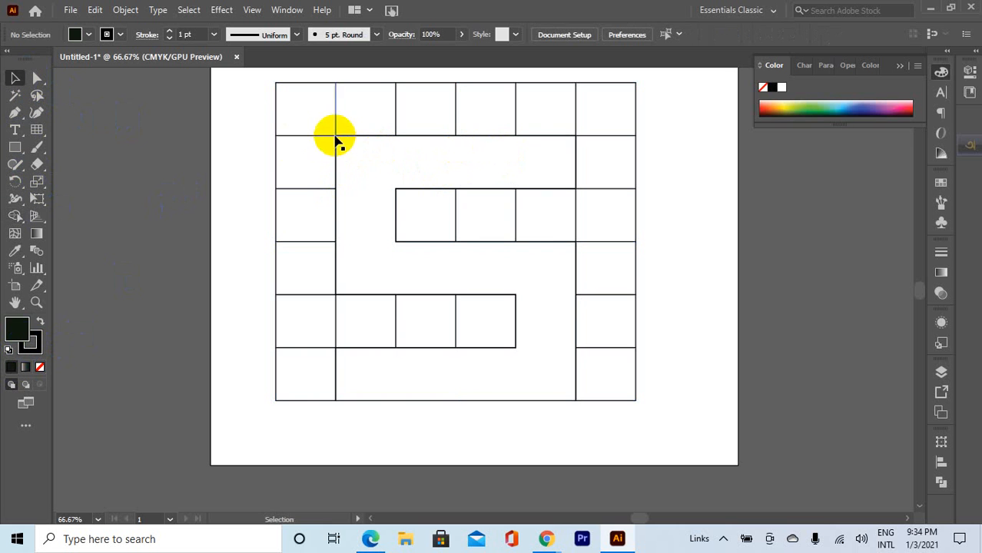
drag(223, 120, 361, 192)
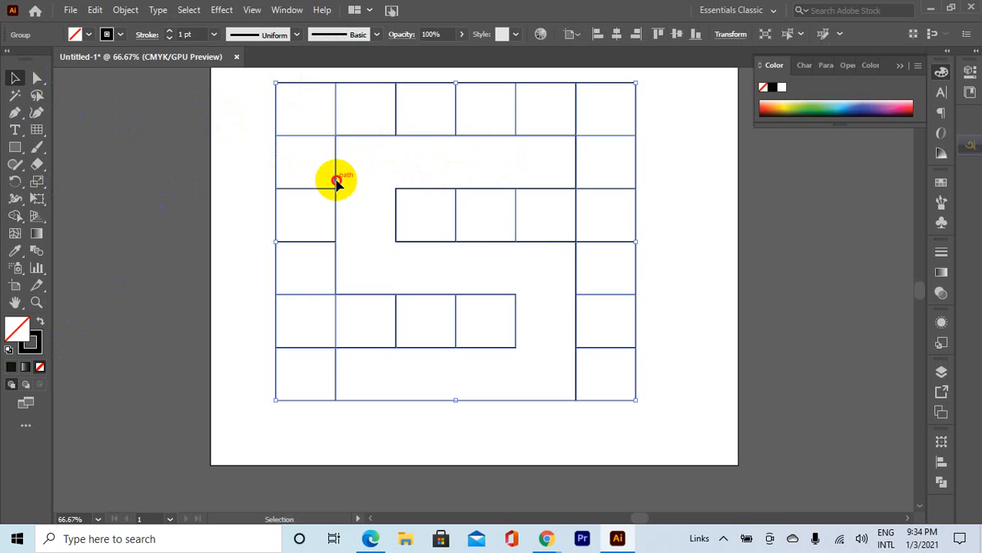
click(428, 214)
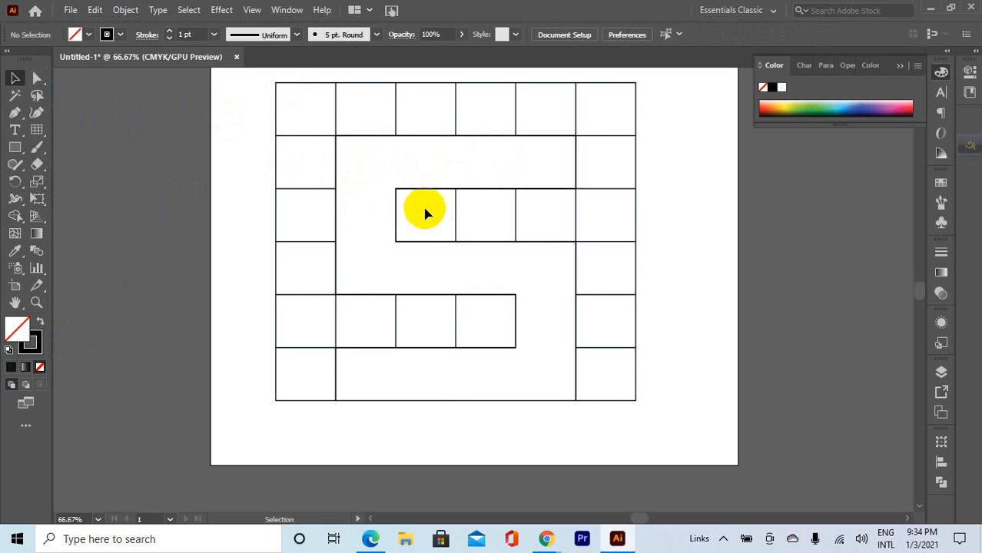
click(380, 231)
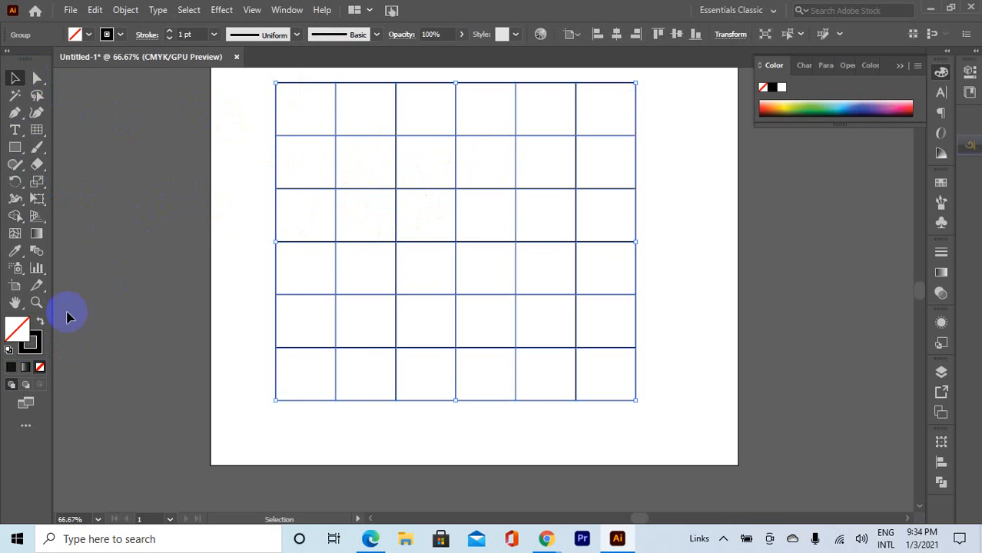
click(11, 368)
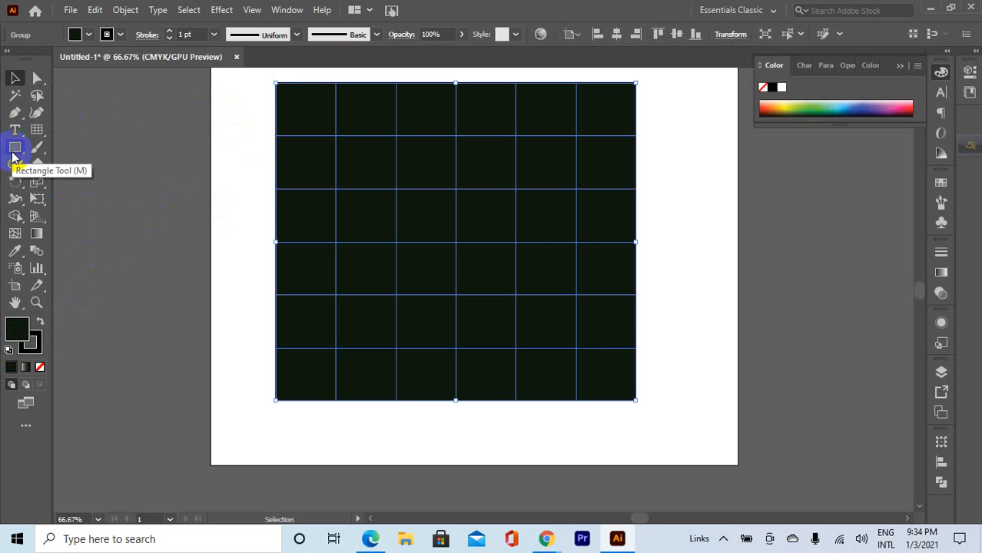
key(slash)
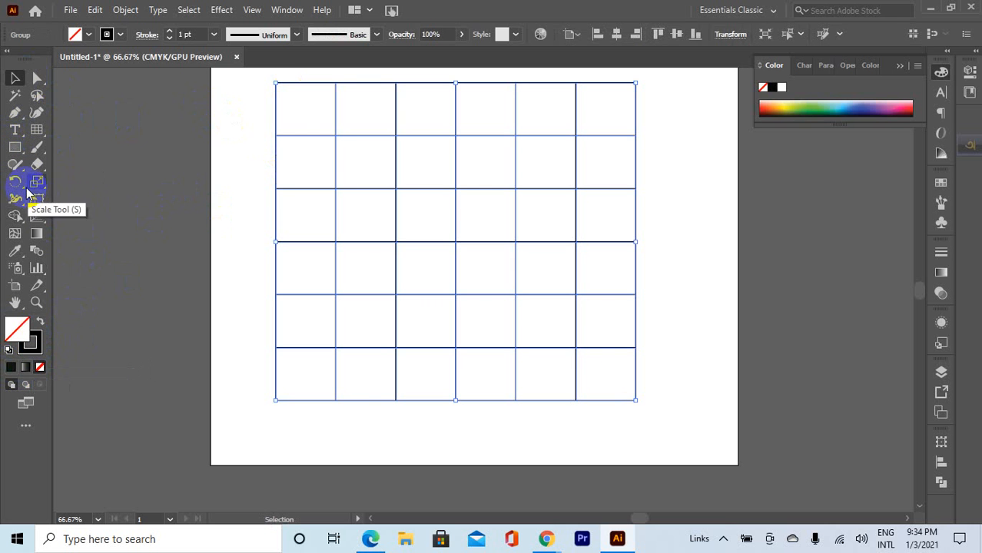
- With the grid selected, merge its inner cells into an S-shaped region with Shape Builder and choose black as the fill color
click(18, 202)
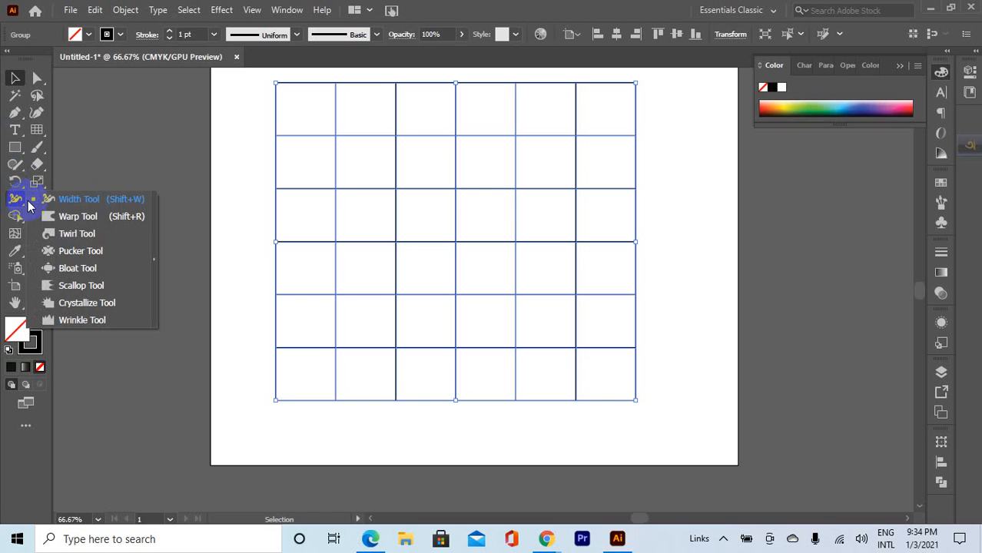
click(19, 217)
click(92, 217)
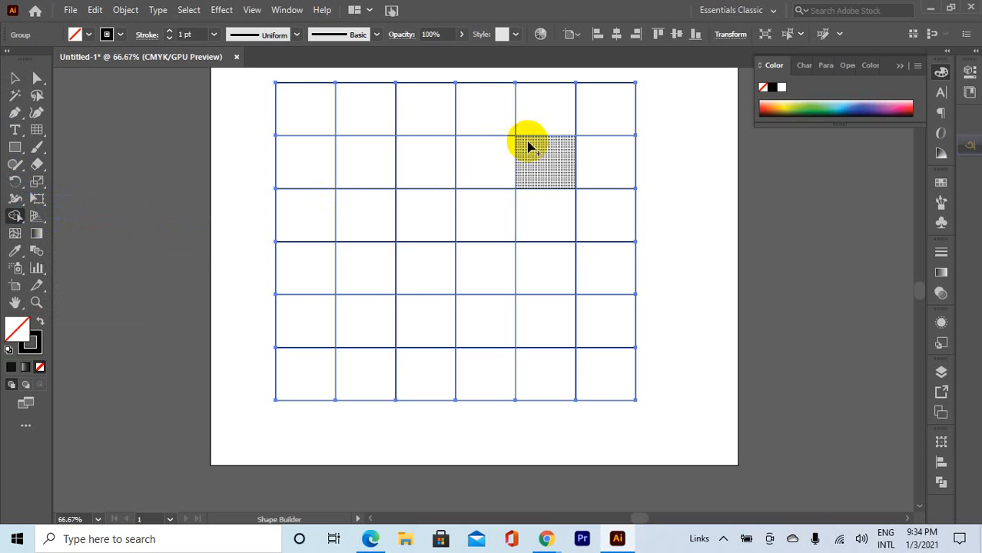
mouse_move(529, 146)
mouse_down()
mouse_move(384, 156)
mouse_move(369, 265)
mouse_move(554, 265)
mouse_move(557, 358)
mouse_move(361, 372)
mouse_up()
click(769, 103)
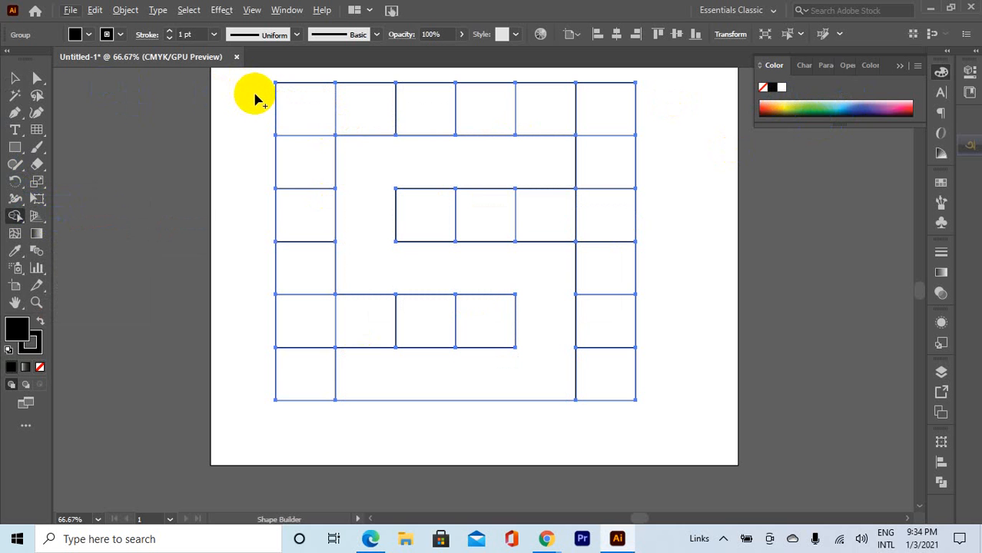
- Remove all the leftover grid cells around and inside the S-shaped region with Shape Builder
mouse_move(257, 100)
mouse_down()
mouse_move(558, 116)
mouse_move(607, 173)
mouse_move(595, 396)
mouse_up()
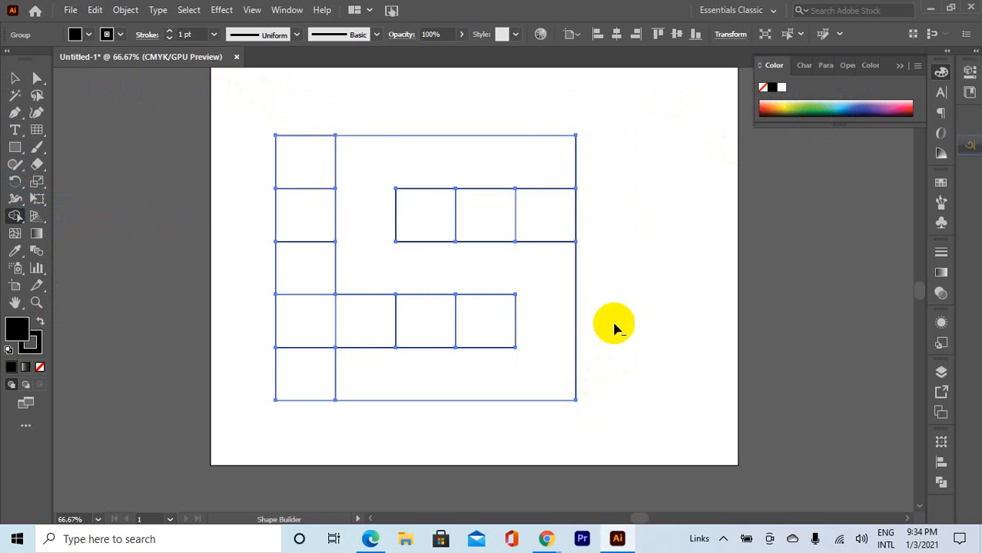
drag(285, 112, 282, 400)
drag(313, 325, 491, 329)
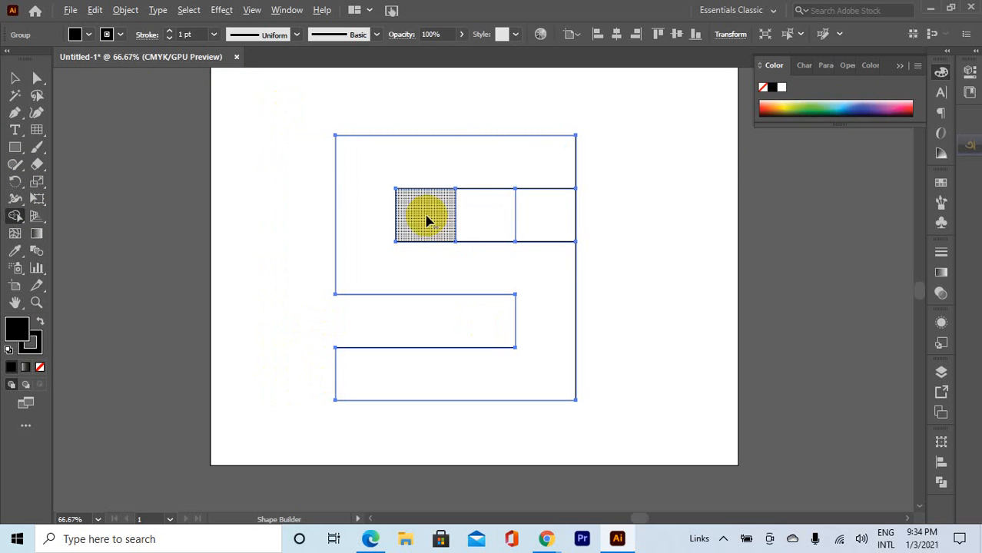
drag(423, 213, 590, 215)
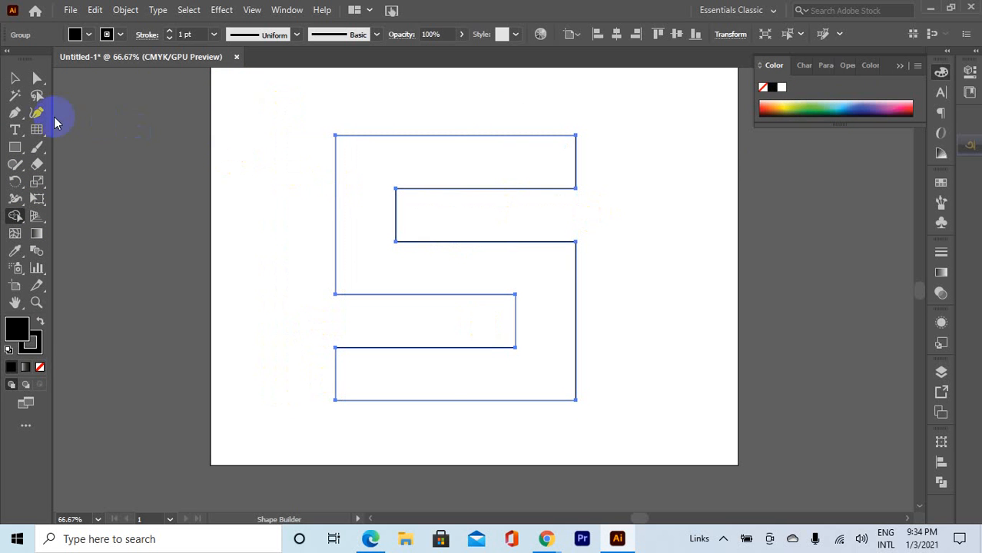
- Fill the S shape with solid black and move it slightly up and to the left
click(15, 78)
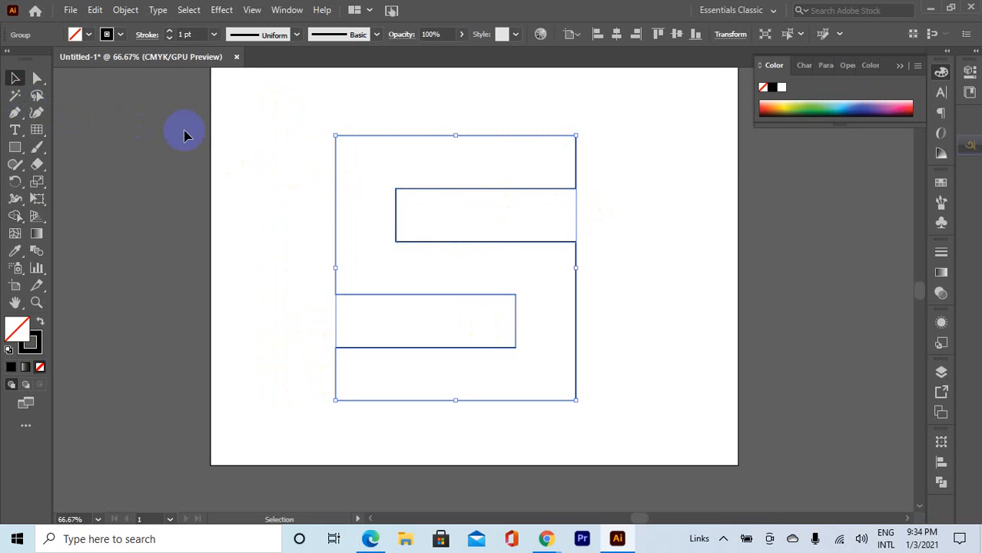
click(26, 349)
click(12, 369)
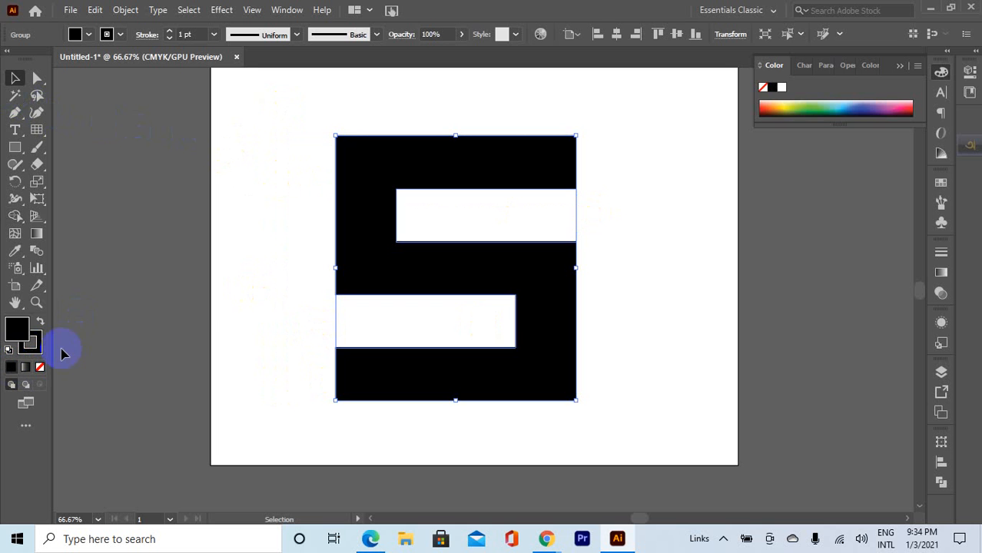
click(265, 226)
drag(450, 178, 365, 197)
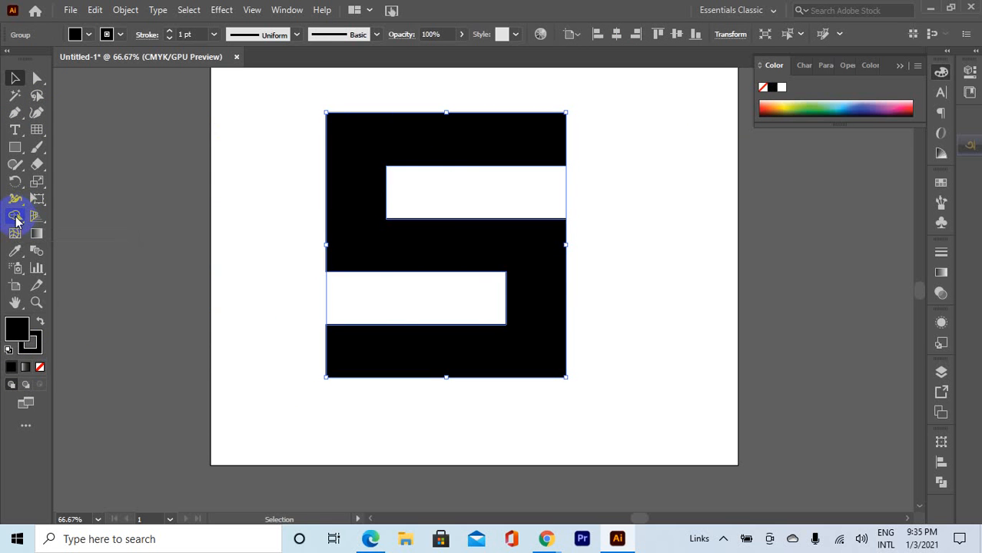
- Delete the S shape and draw a large black circle in the middle of the artboard
key(Delete)
drag(19, 139, 81, 178)
drag(313, 180, 558, 418)
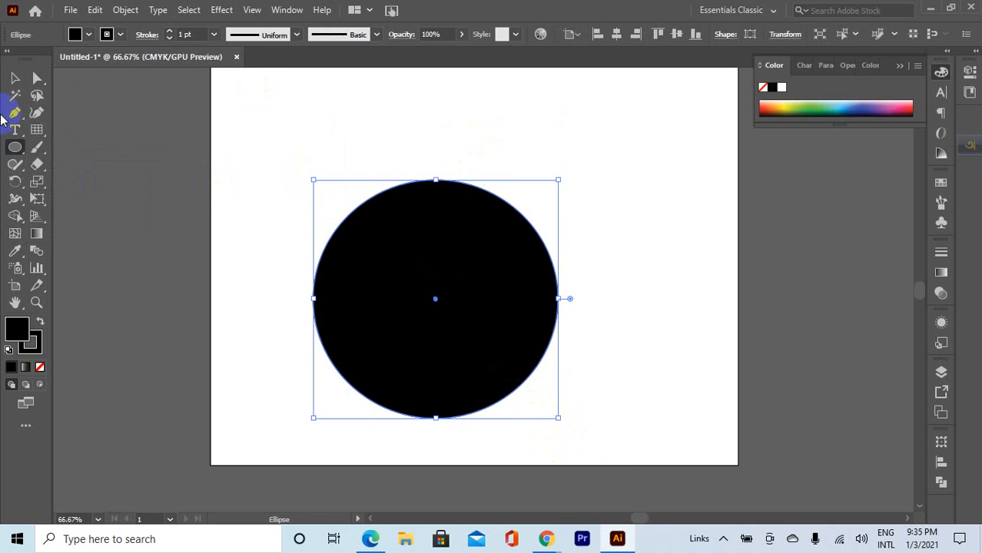
- Draw four rounded rectangles around the circle: a large one upper right, a tall one left, a wide one below and a small connecting one
drag(15, 147, 73, 162)
drag(424, 158, 630, 370)
drag(262, 150, 326, 378)
mouse_move(339, 485)
mouse_down()
mouse_move(450, 394)
mouse_move(515, 422)
mouse_up()
drag(381, 454, 427, 378)
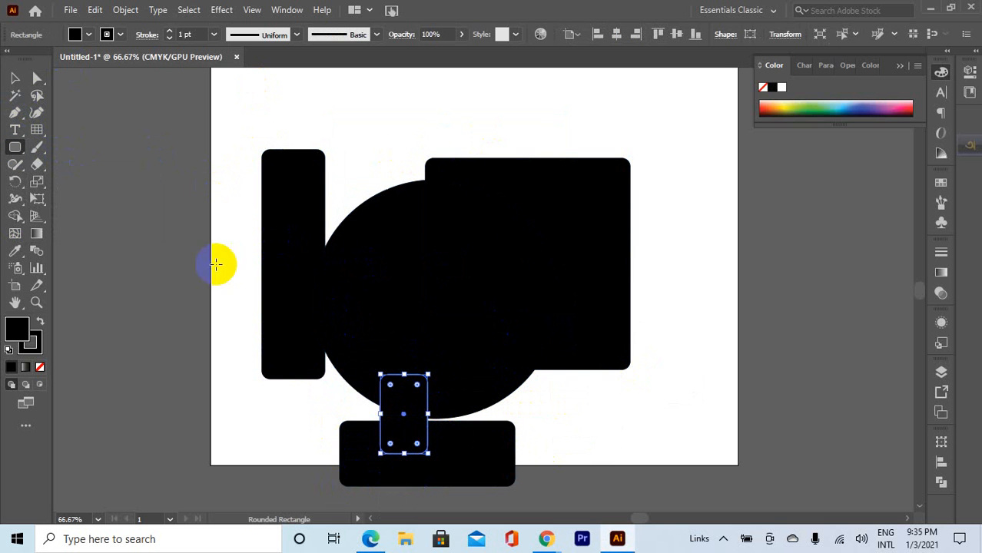
click(15, 218)
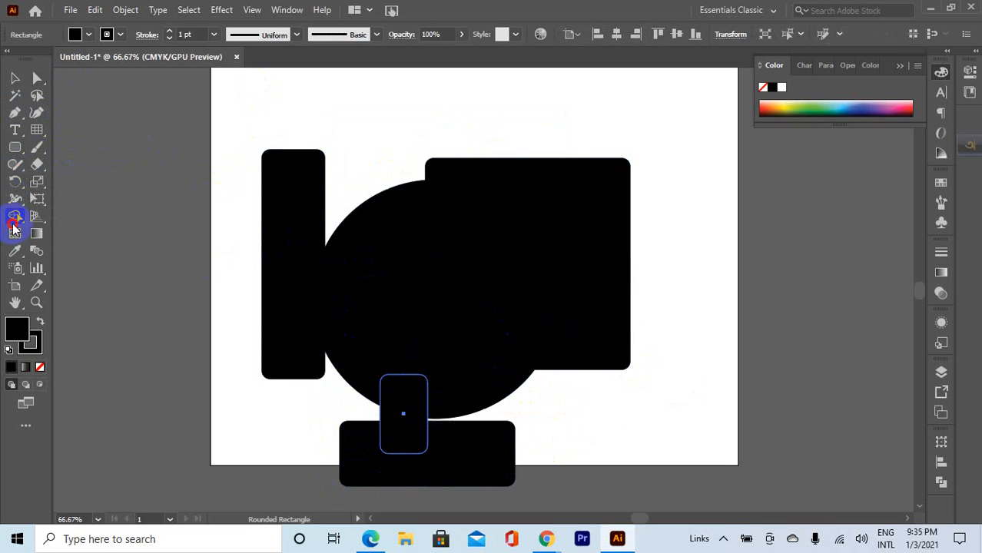
drag(203, 163, 579, 507)
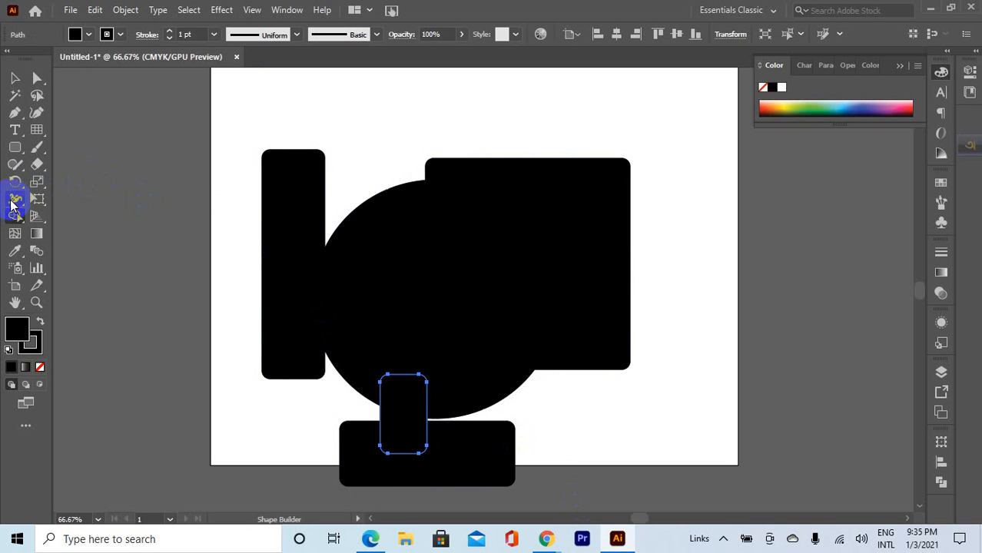
click(14, 216)
click(76, 206)
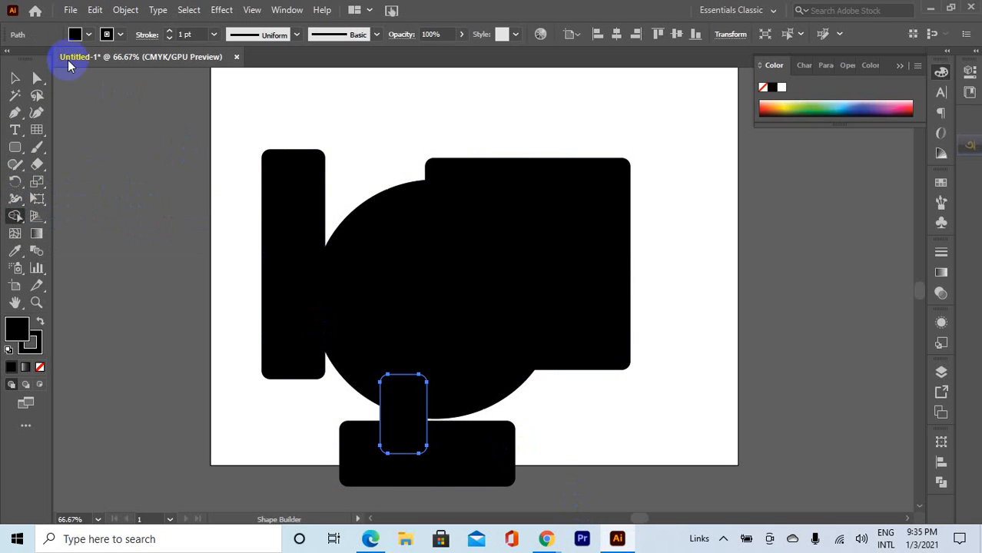
- Select all shapes and use Shape Builder to merge each overlap region: into the circle, the tall rectangle and the wide rectangle
click(13, 77)
scroll(629, 471, down, 1)
key(ctrl+a)
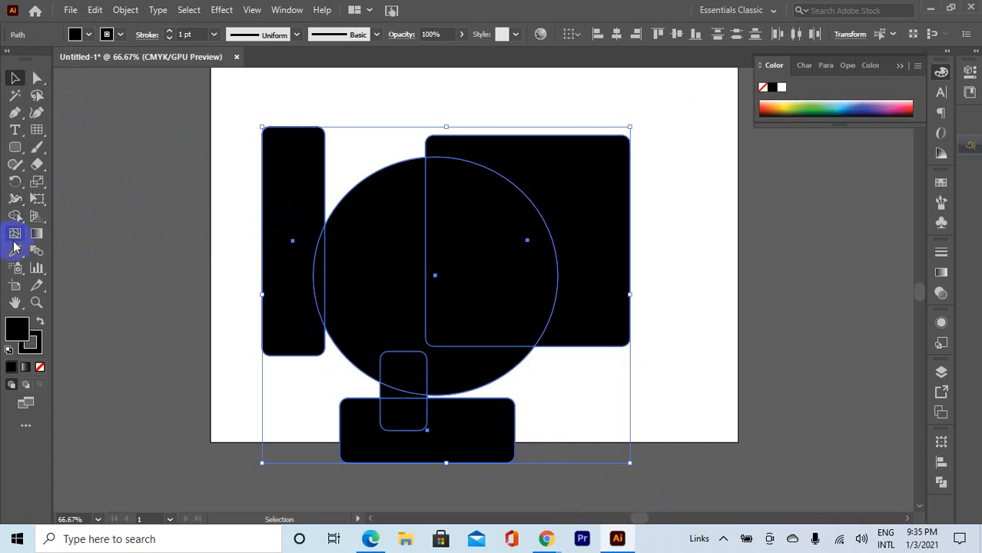
click(15, 216)
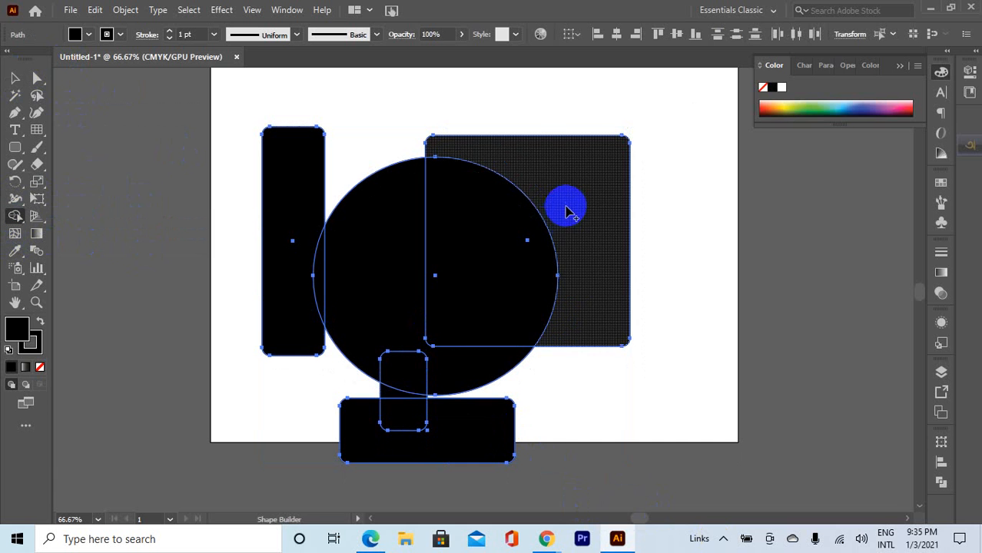
drag(466, 268, 408, 285)
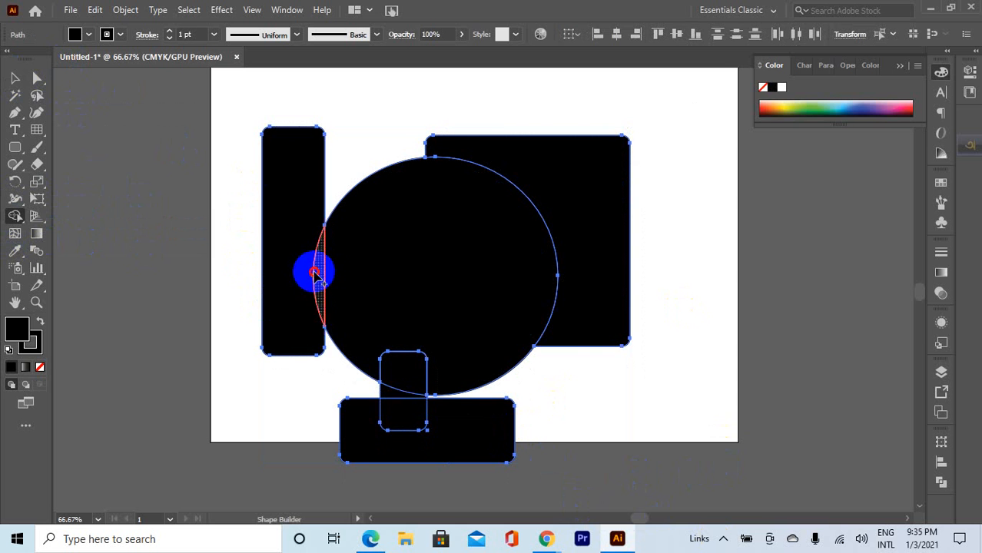
drag(314, 272, 297, 277)
drag(413, 419, 415, 444)
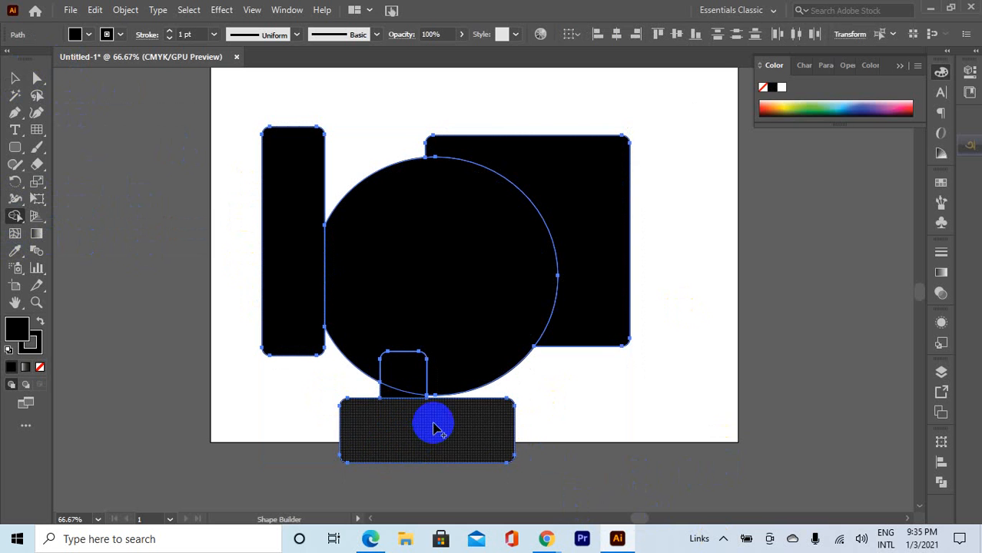
- Remove the rest of the small connecting rectangle with Shape Builder, leaving a notch in the circle's lower edge
click(392, 386)
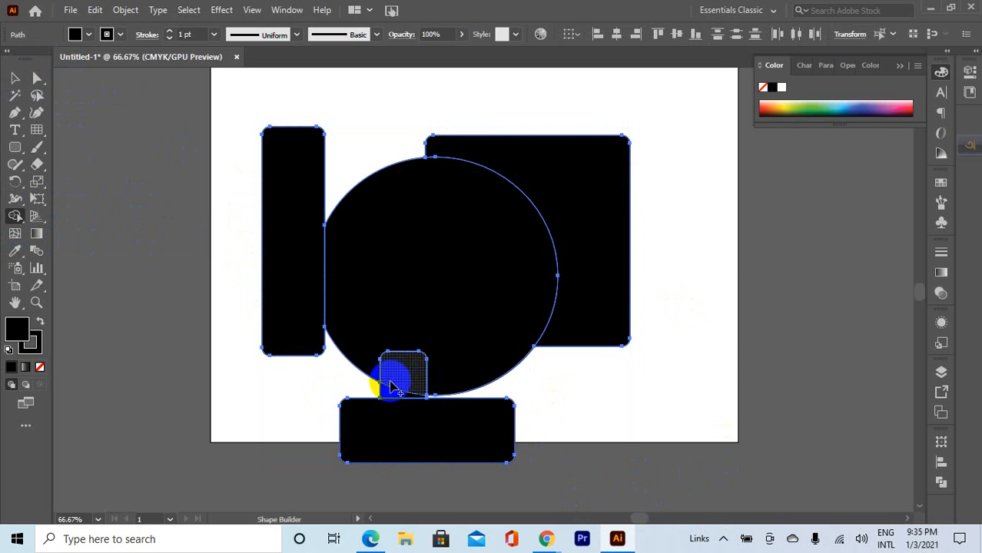
drag(414, 372, 398, 396)
click(513, 258)
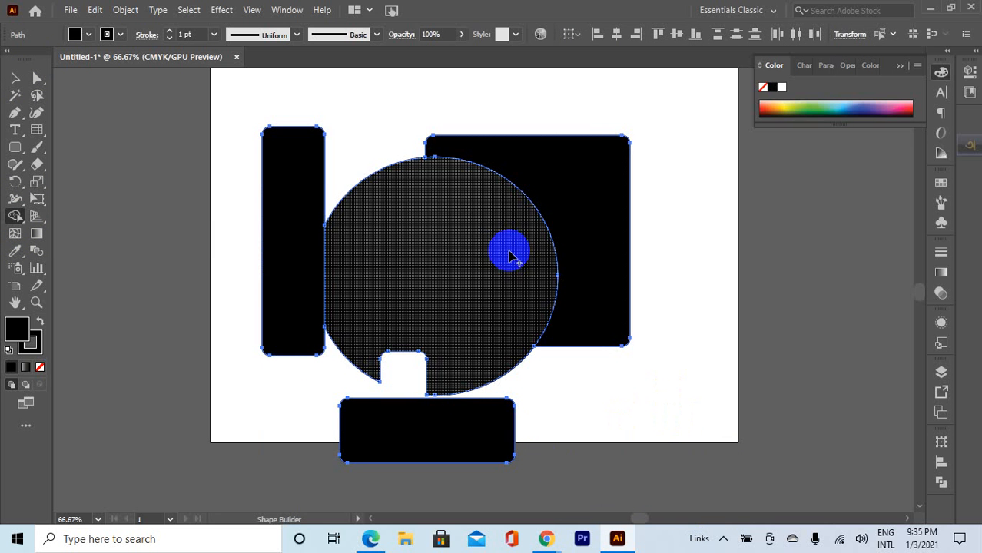
drag(509, 251, 440, 259)
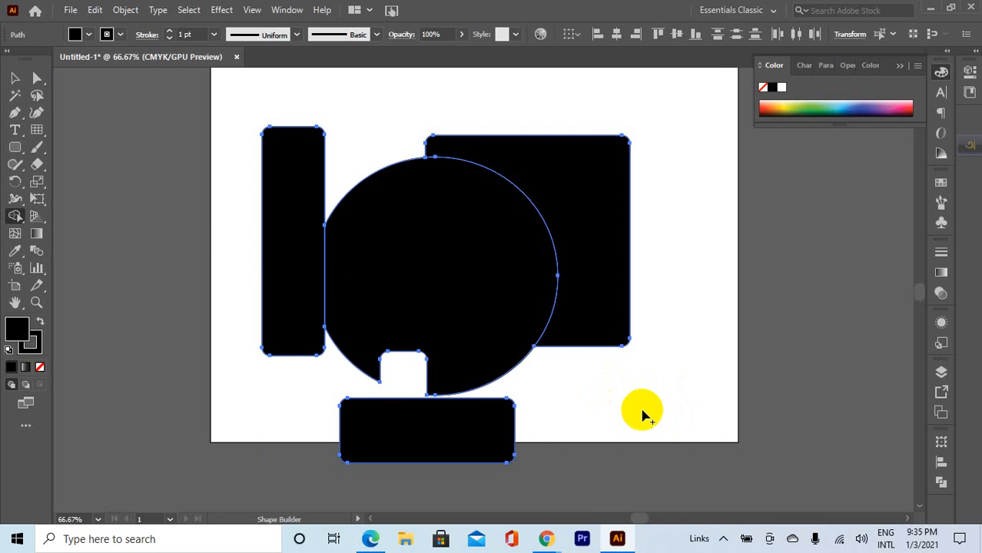
drag(298, 287, 270, 281)
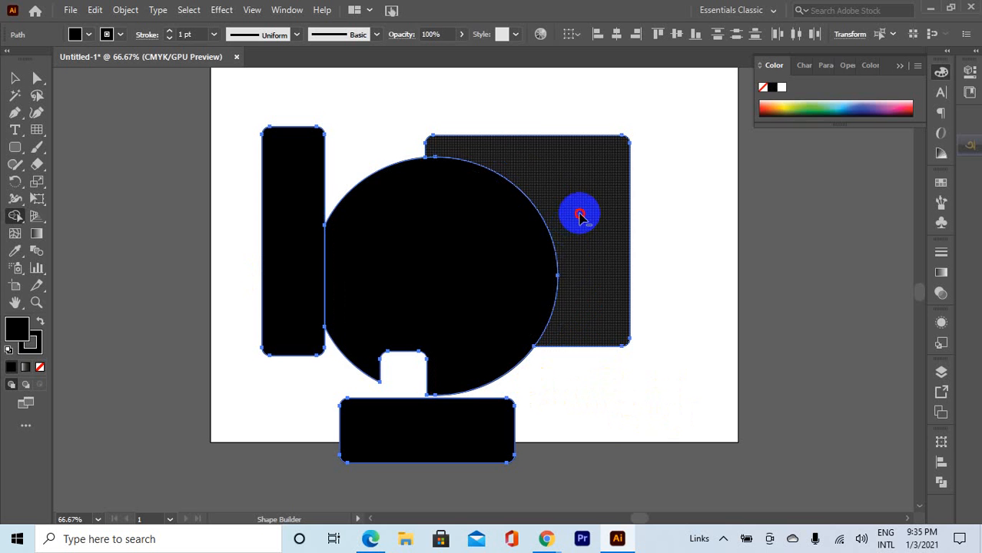
- Remove the large rectangle, the circle, the tall rectangle and the wide rectangle with Shape Builder
drag(580, 217, 580, 216)
mouse_move(507, 334)
mouse_down()
mouse_move(482, 292)
mouse_move(461, 278)
mouse_up()
drag(304, 248, 304, 247)
drag(412, 445, 415, 446)
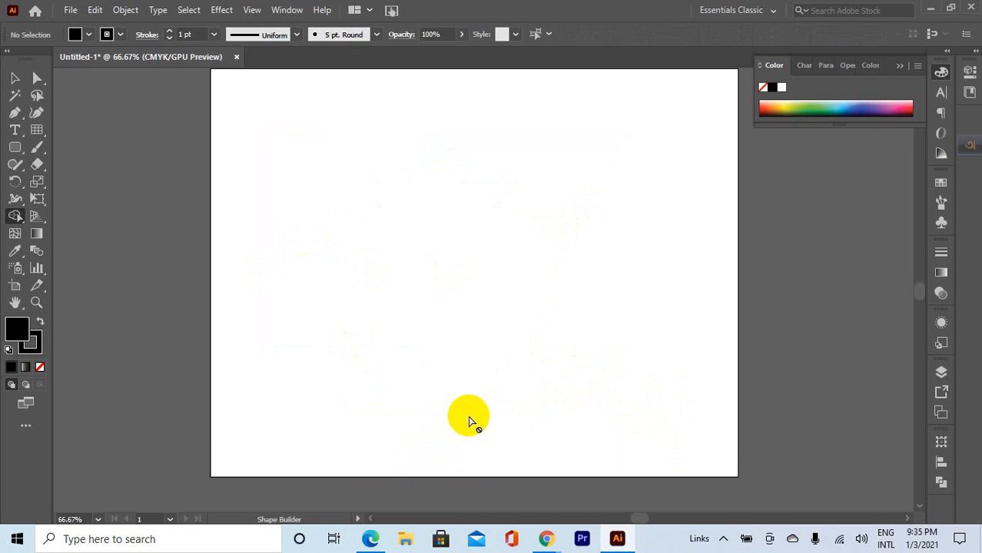
- Draw four overlapping black circles and ellipses with the Ellipse tool in the upper-left part of the artboard
key(ctrl+minus)
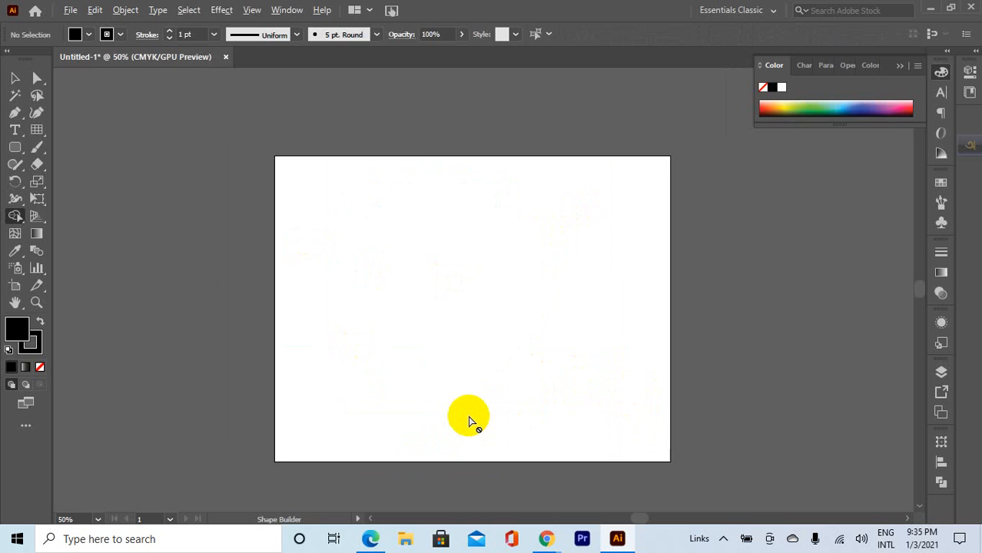
key(ctrl+minus)
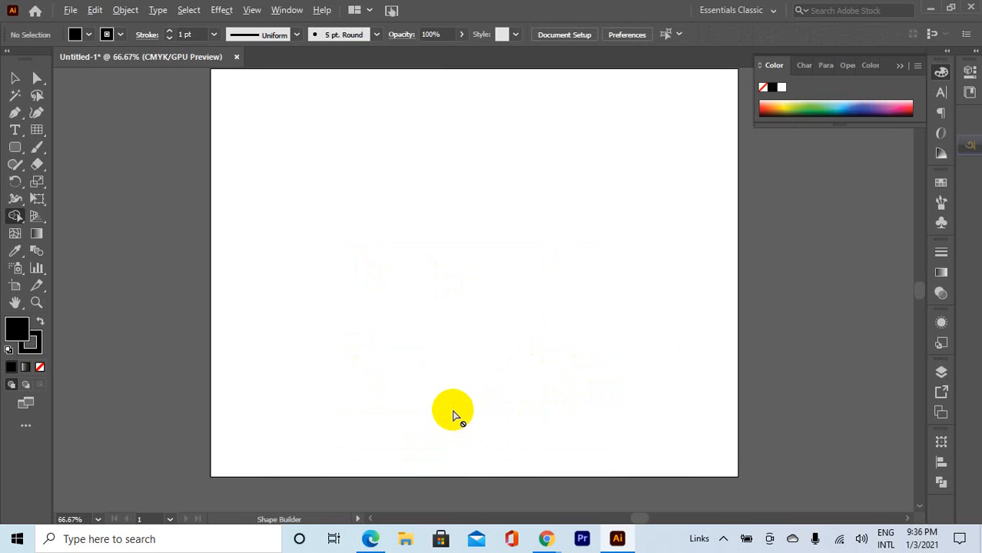
scroll(451, 411, down, 1)
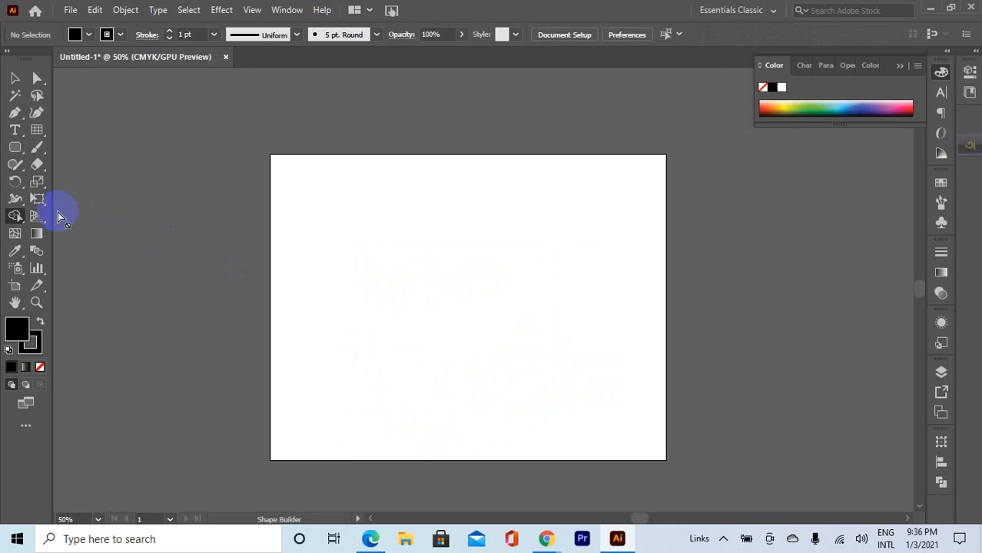
click(17, 219)
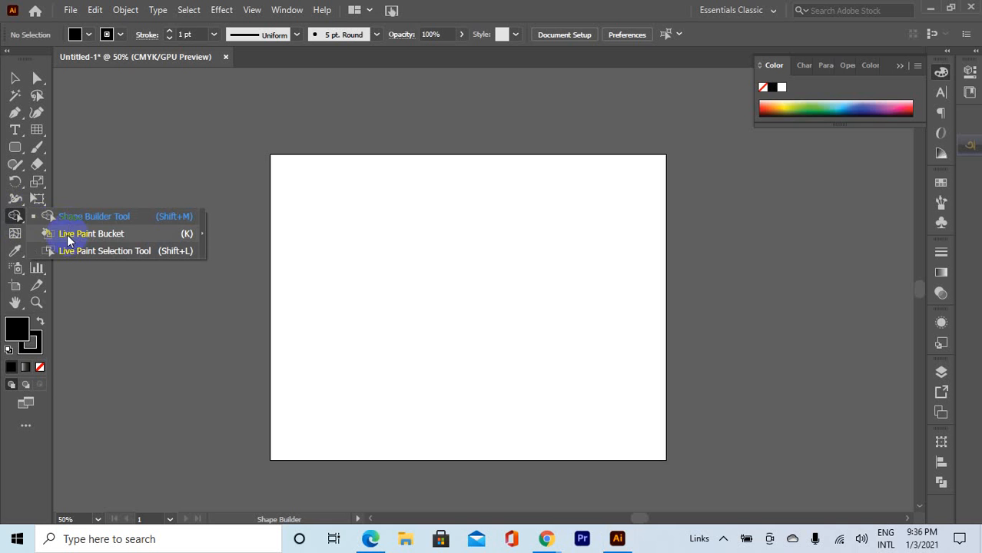
click(15, 216)
click(15, 146)
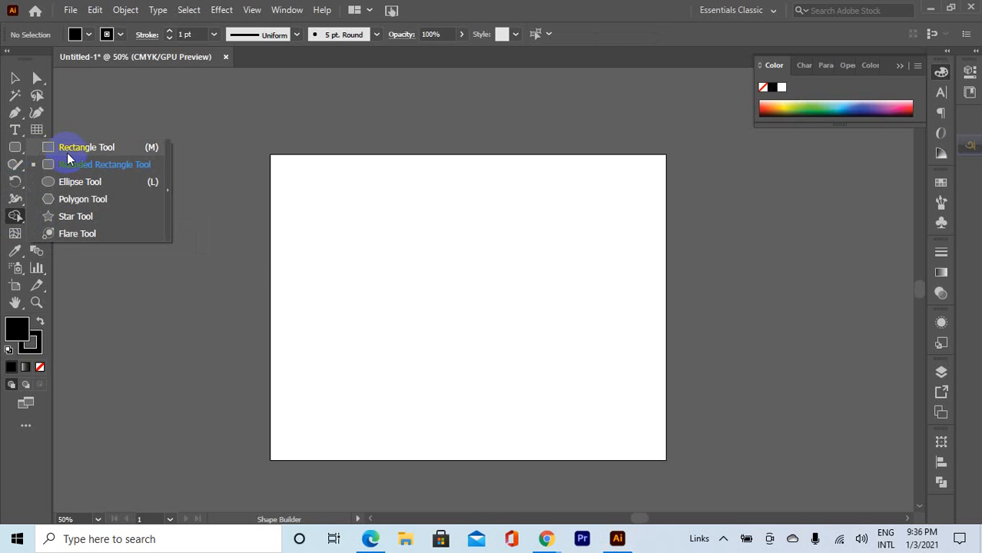
click(75, 182)
drag(307, 223, 386, 302)
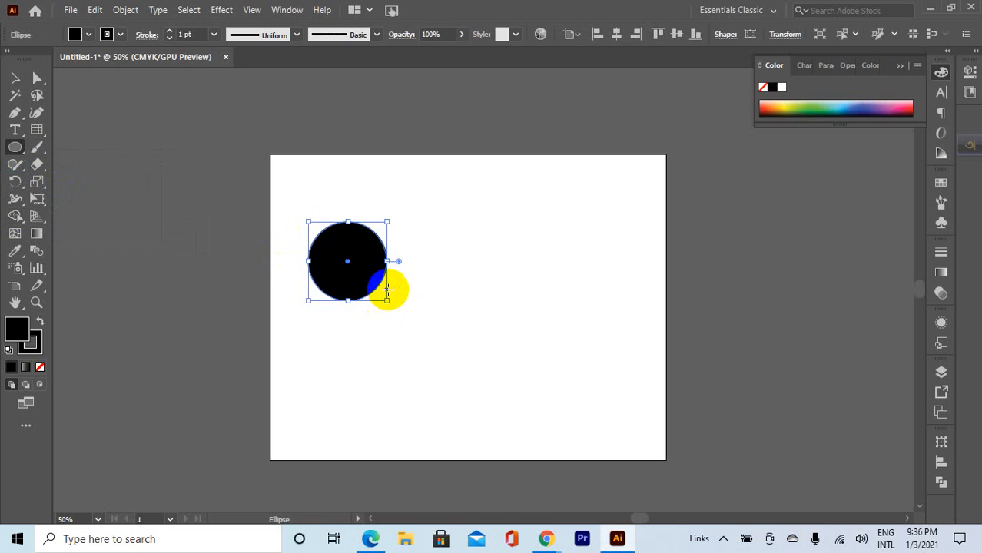
drag(362, 249, 435, 330)
drag(297, 280, 395, 361)
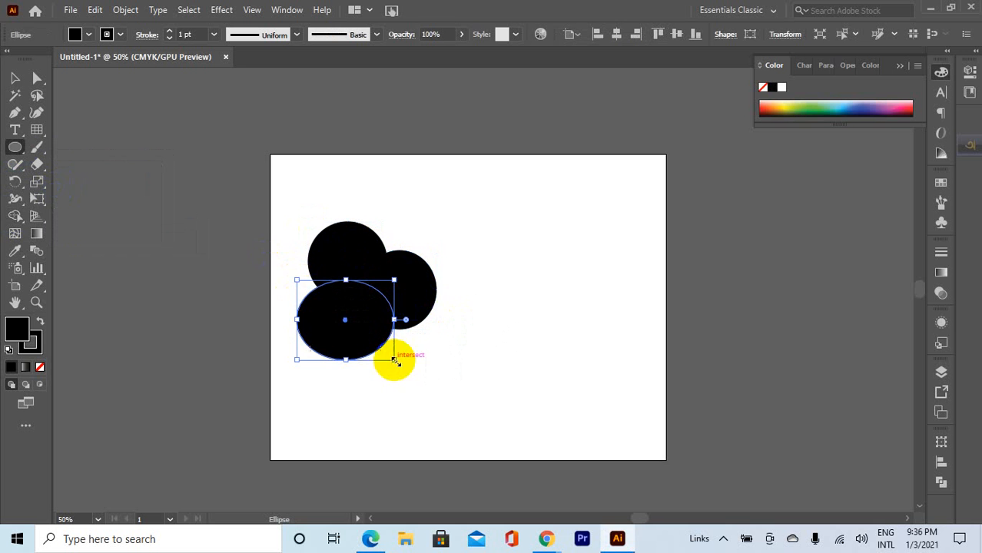
drag(386, 189, 509, 295)
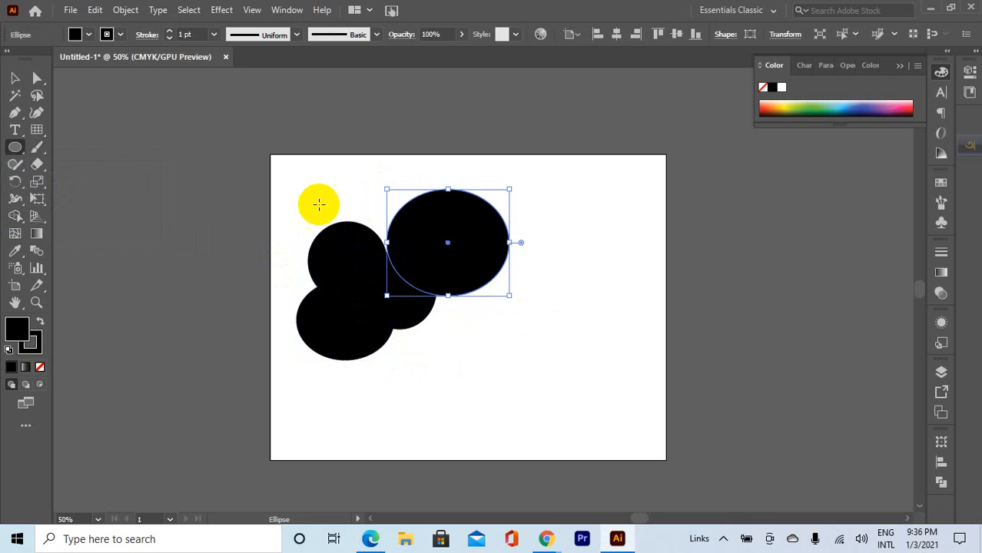
- Add four more overlapping black ellipses: a flat one above, a small one centrally, a wide one at right and a large one below
drag(291, 189, 400, 242)
drag(402, 304, 457, 357)
drag(430, 259, 552, 349)
drag(323, 328, 436, 433)
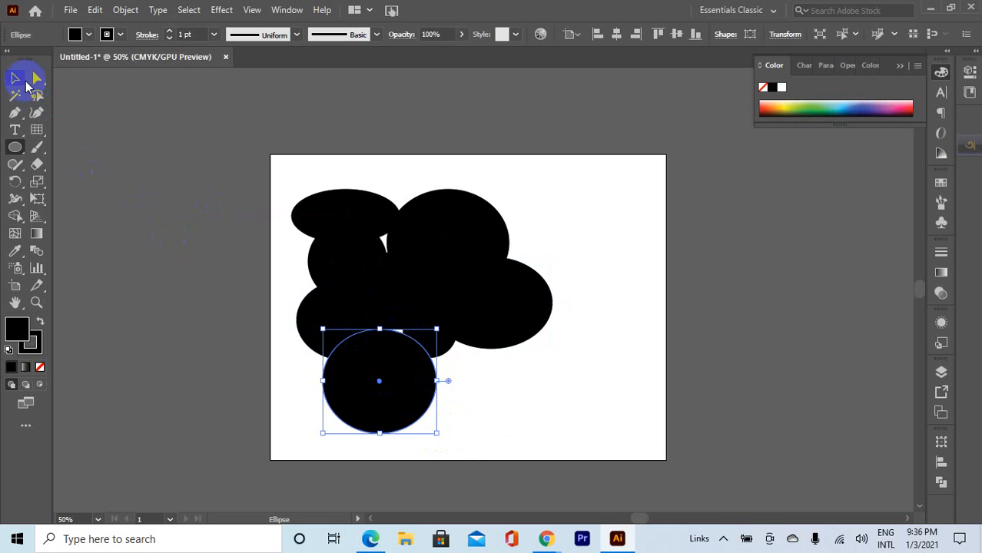
- Fill the central circle behind the others with green and the large upper-right ellipse with yellow
click(23, 79)
click(350, 199)
click(385, 186)
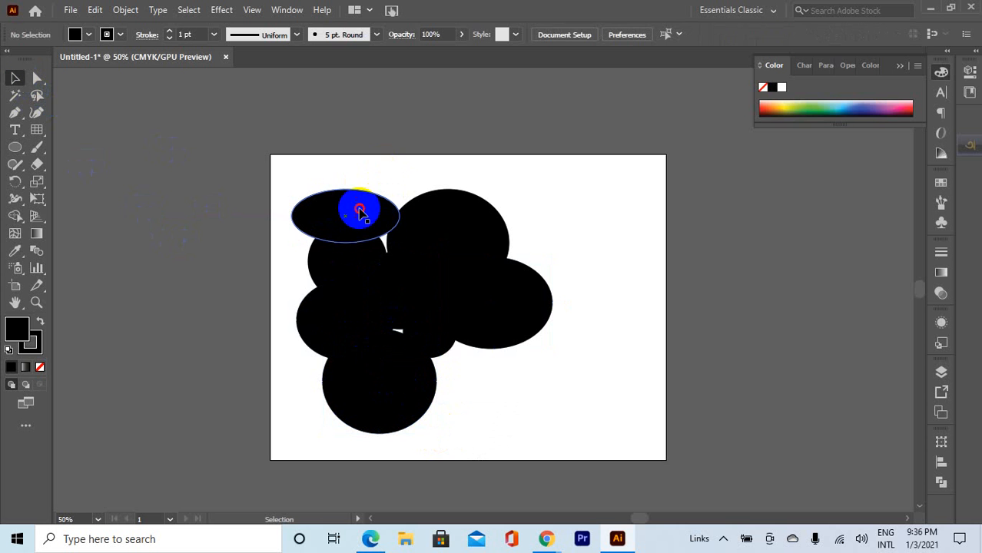
click(360, 211)
click(467, 230)
click(486, 325)
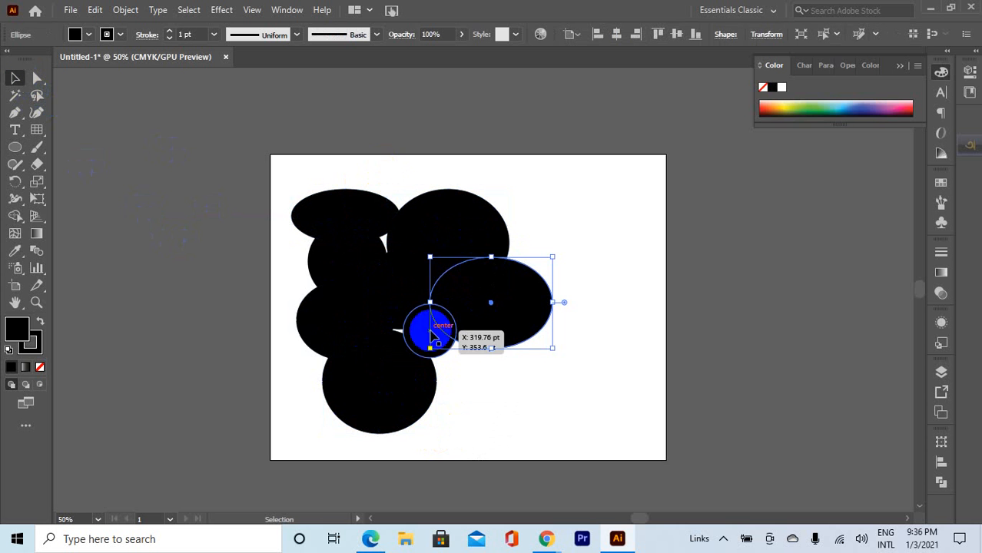
drag(431, 332, 394, 282)
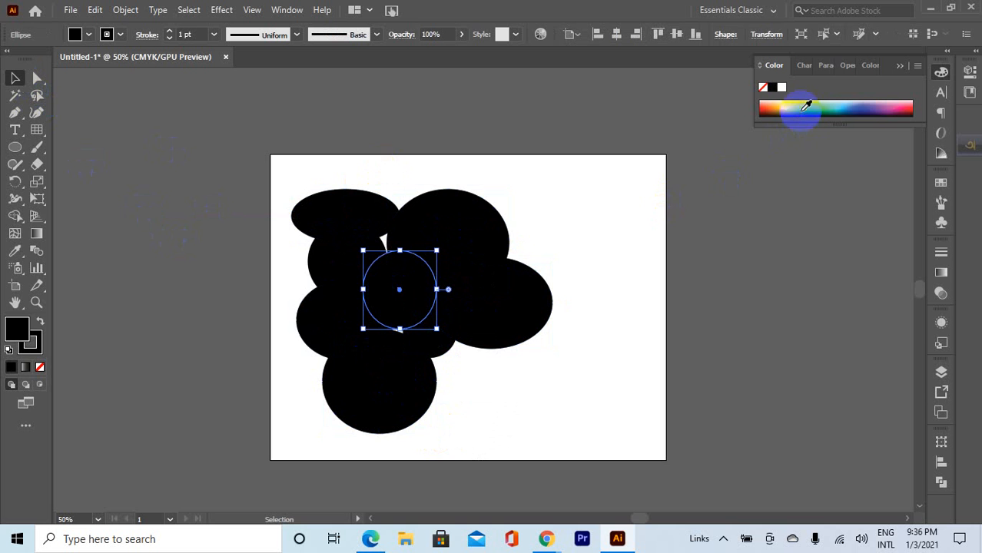
click(806, 106)
click(438, 213)
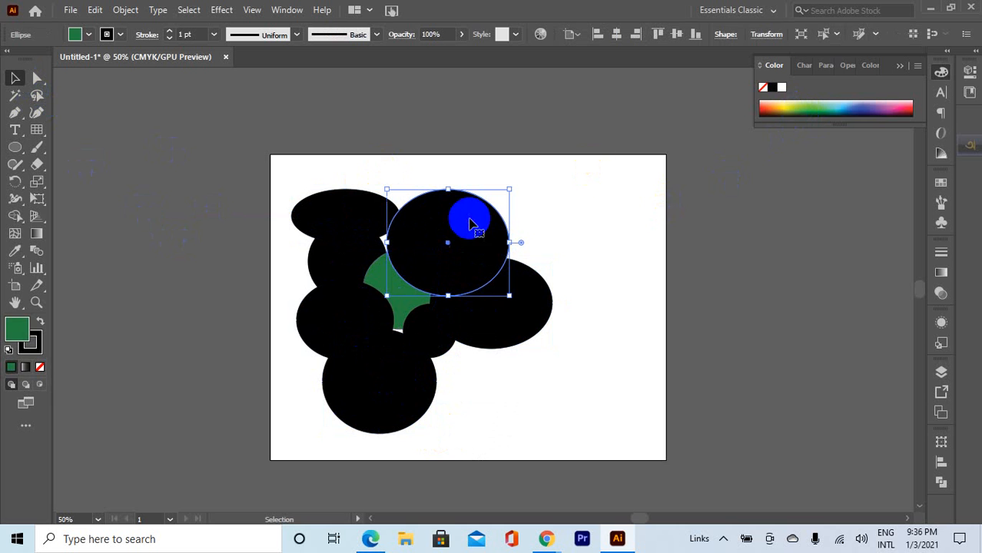
click(791, 103)
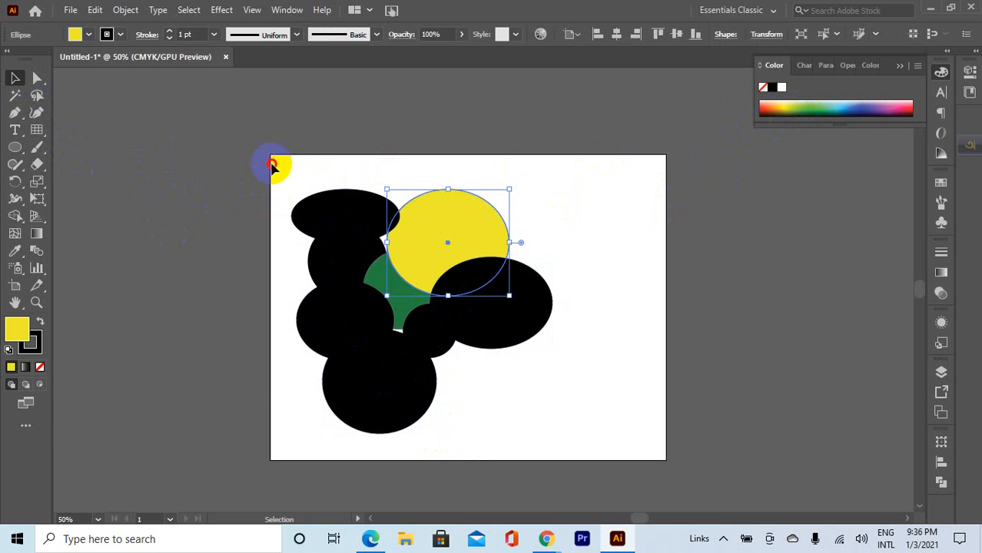
drag(271, 164, 517, 389)
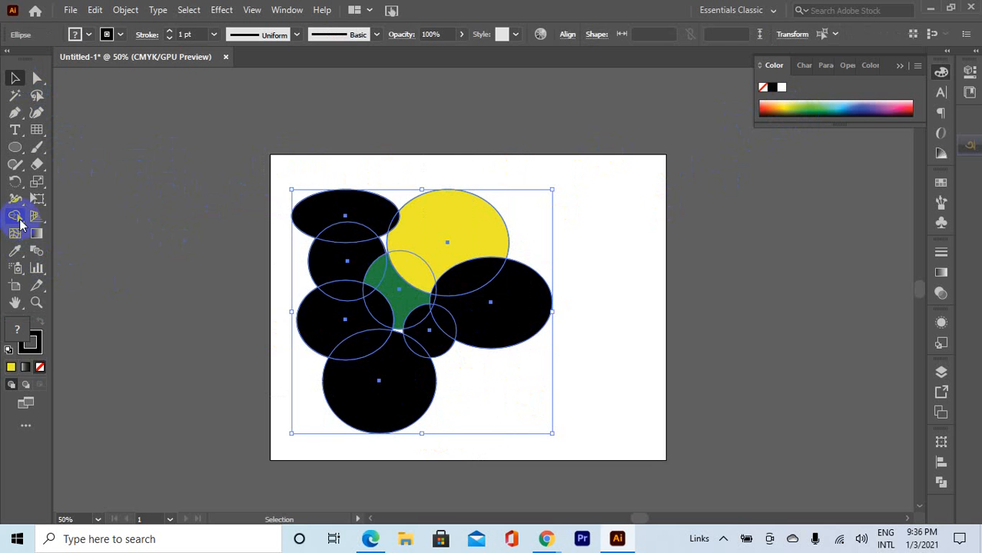
drag(20, 223, 69, 230)
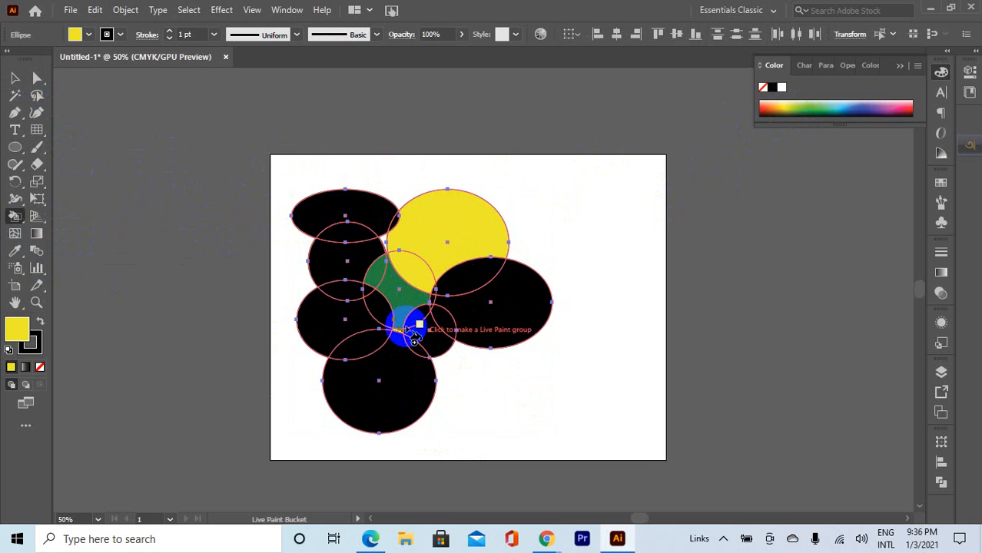
key(v)
click(217, 92)
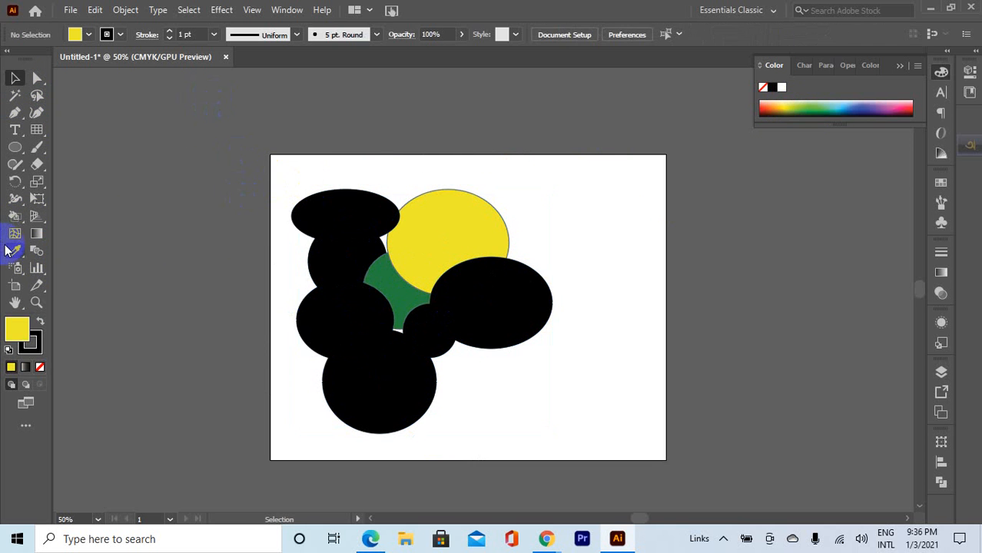
click(15, 217)
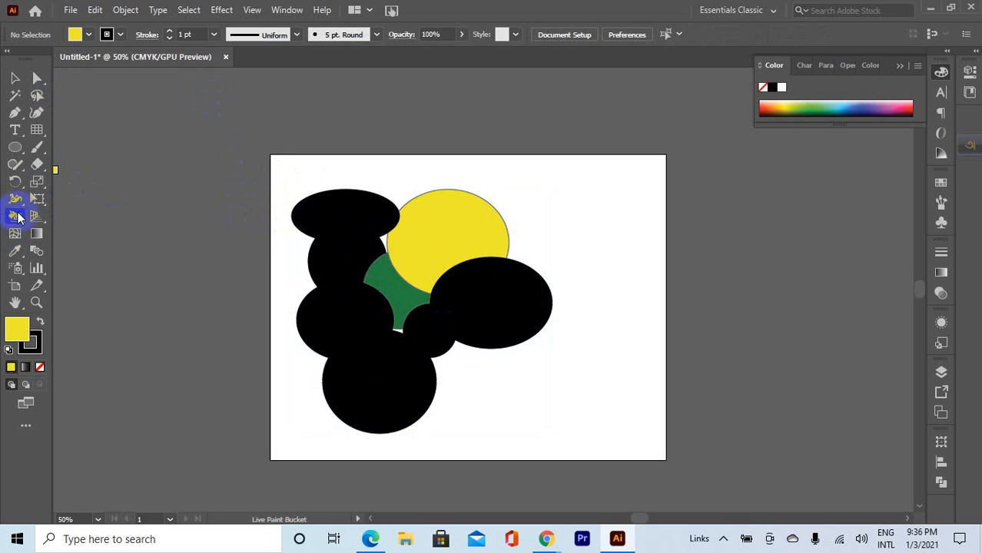
drag(17, 216, 74, 221)
click(15, 77)
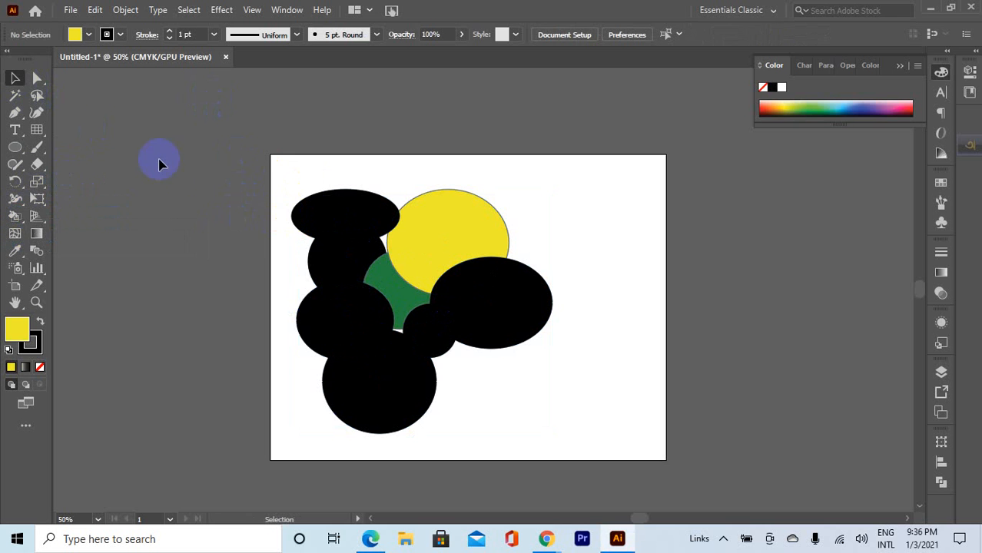
- Convert all the ellipses into one Live Paint group, filling the right ellipse and its overlap with the upper-right ellipse with yellow
drag(201, 174, 545, 374)
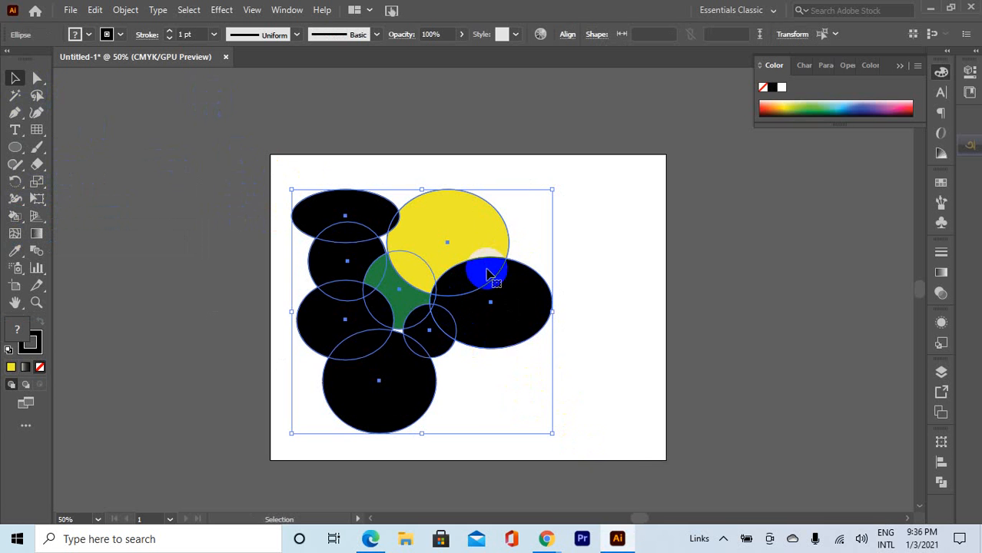
right_click(486, 274)
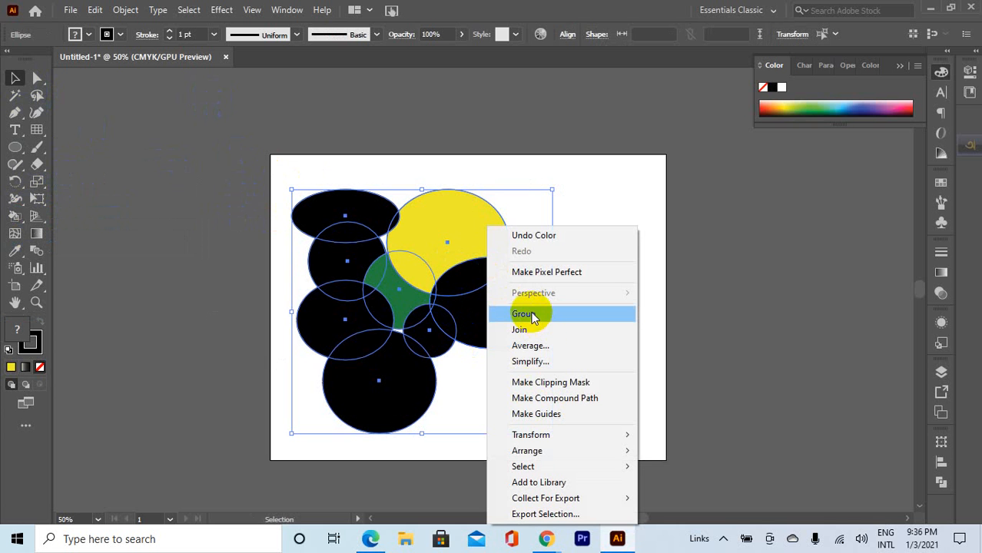
click(17, 216)
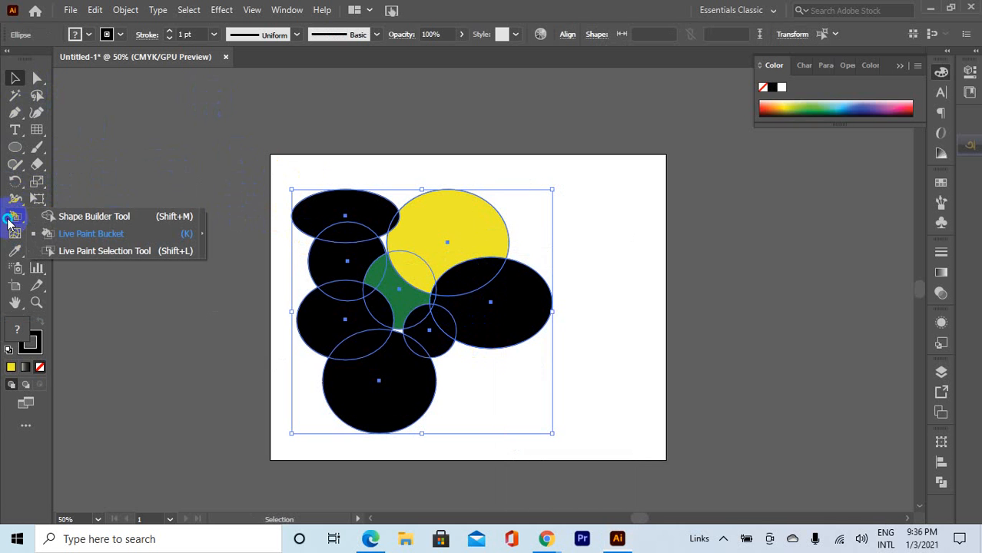
click(67, 229)
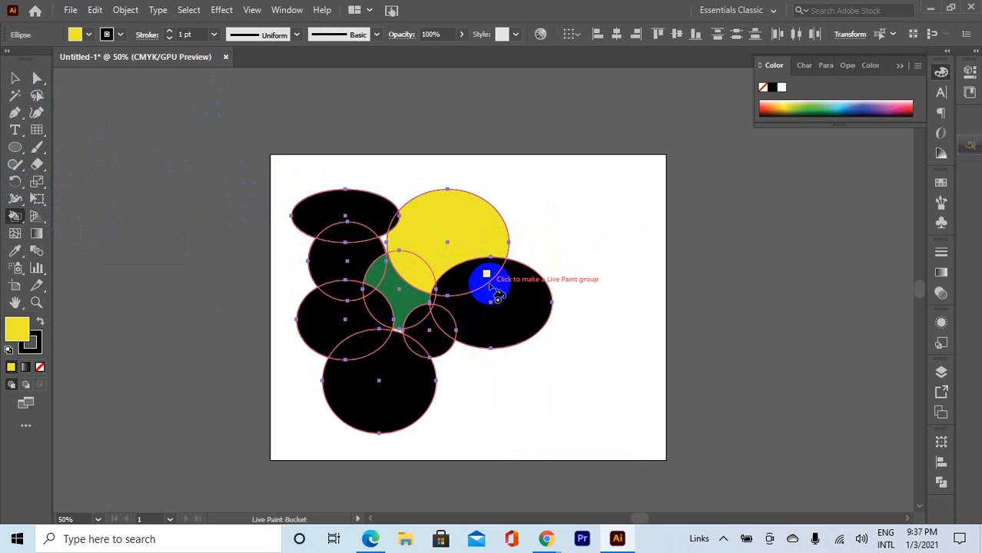
key(ctrl)
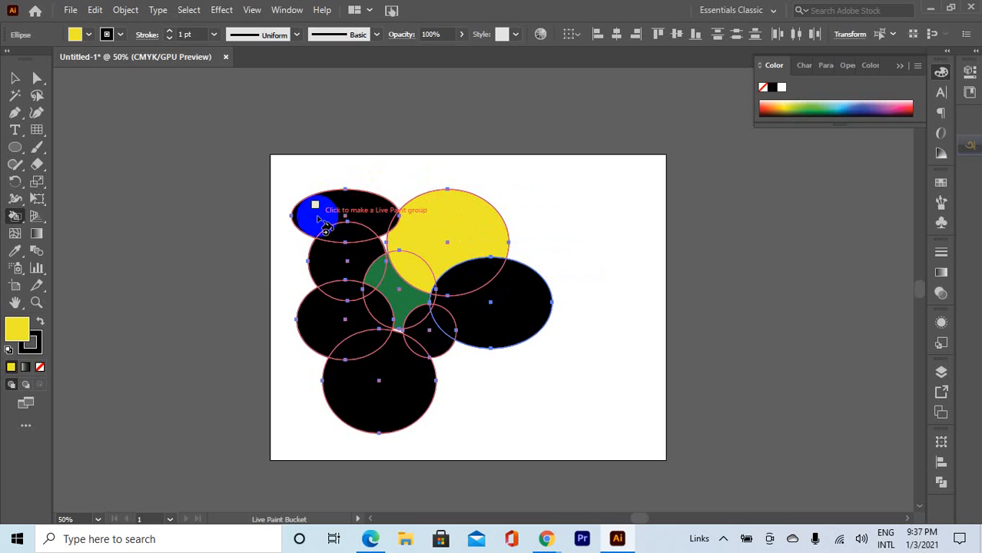
key(ctrl)
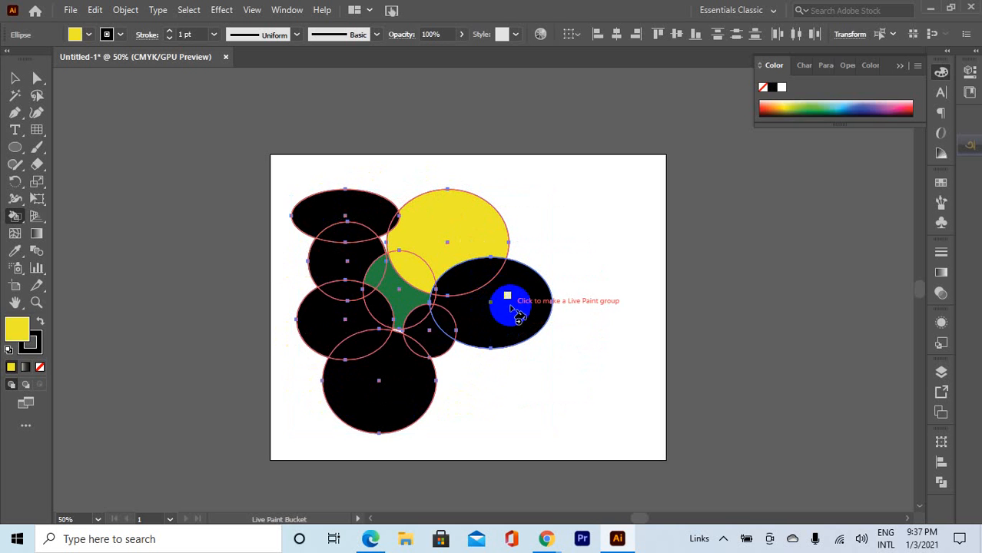
click(496, 303)
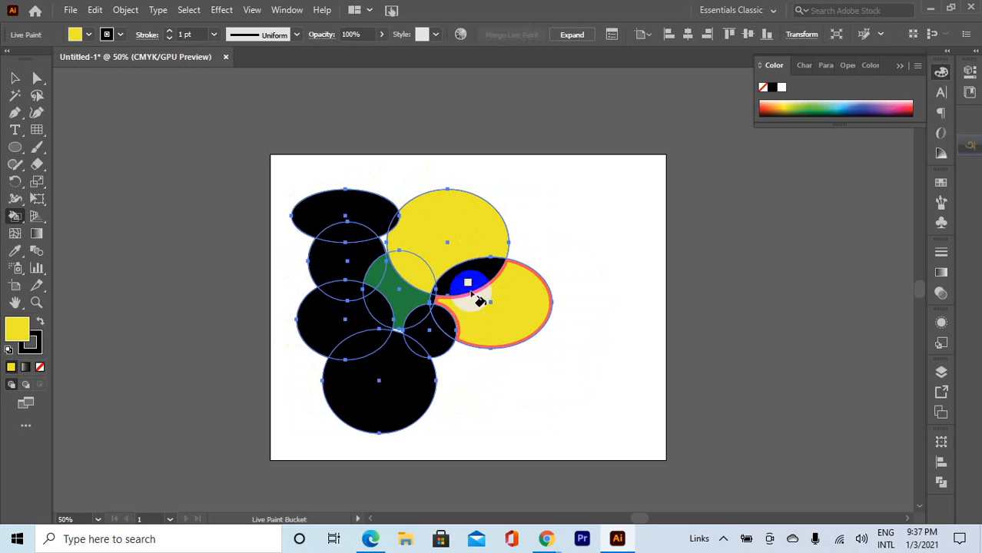
click(474, 279)
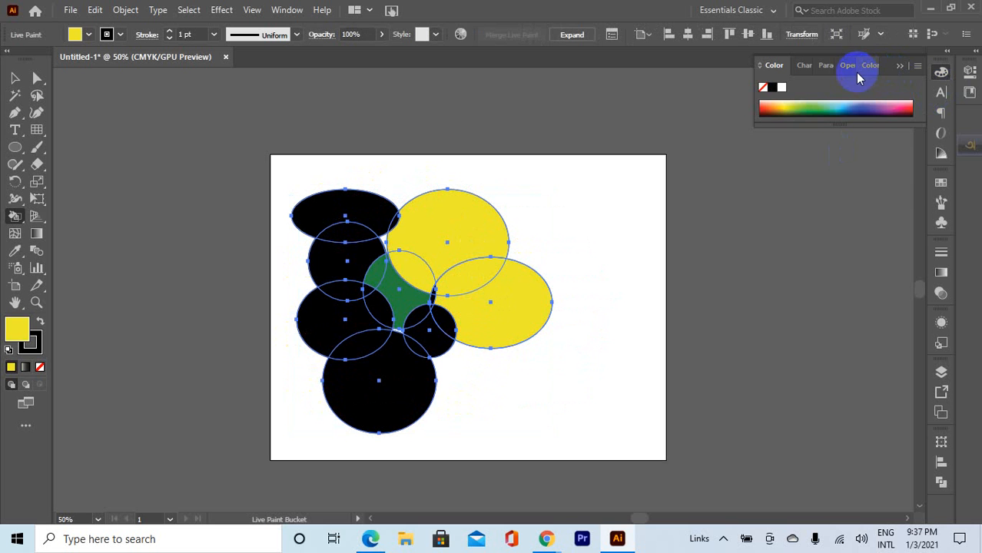
- Fill the upper-right ellipse with the green swatch and its overlap with the right ellipse with dark green
click(939, 156)
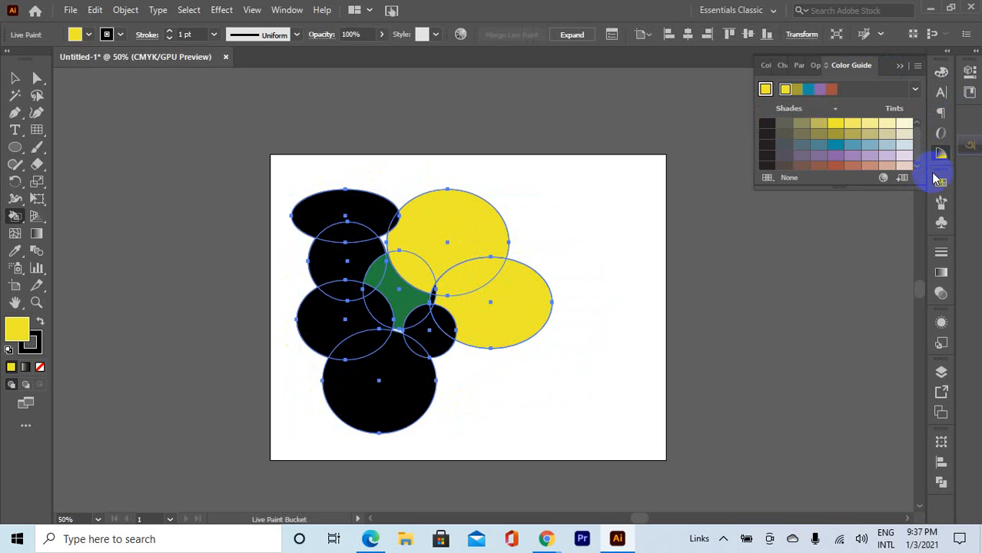
click(939, 182)
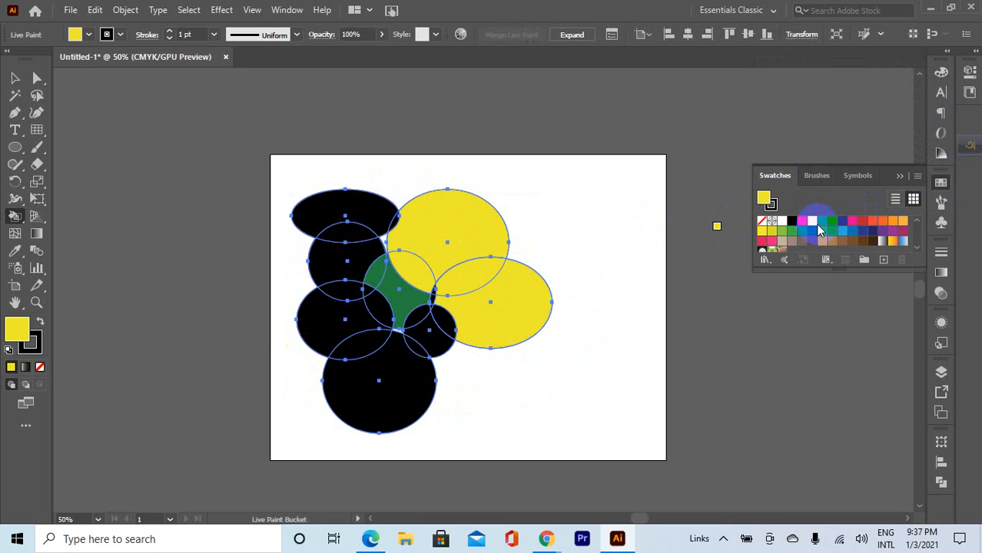
click(467, 243)
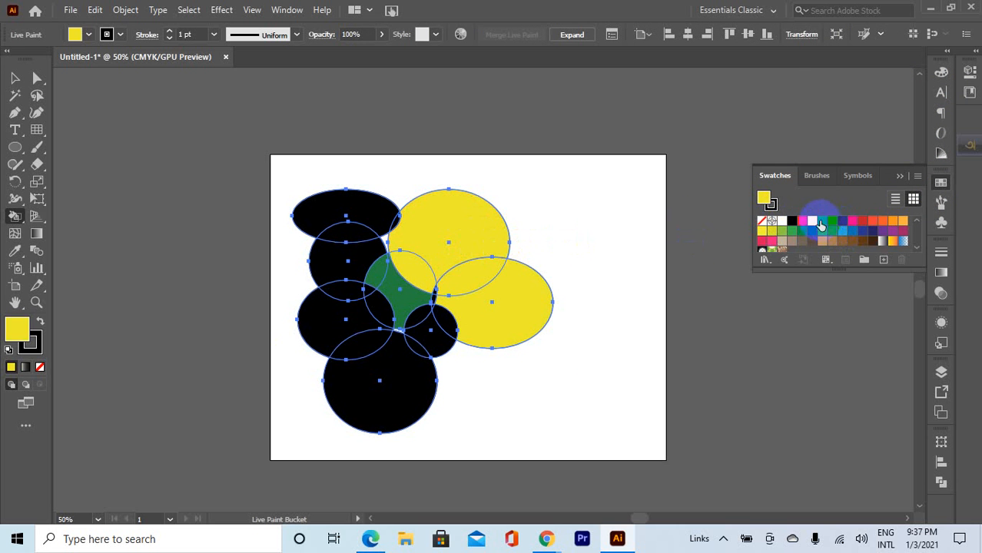
click(805, 223)
key(Right)
key(Right)
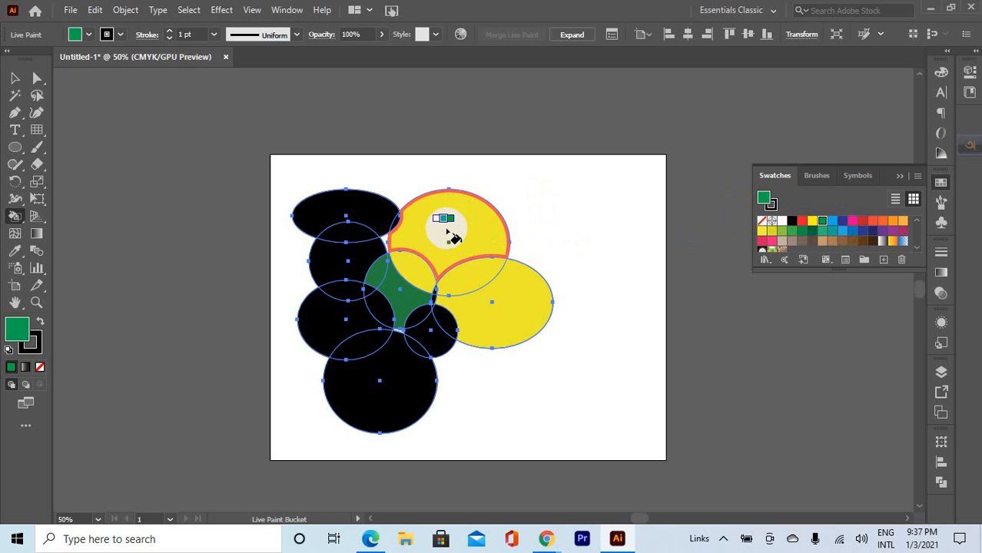
key(Right)
key(Right)
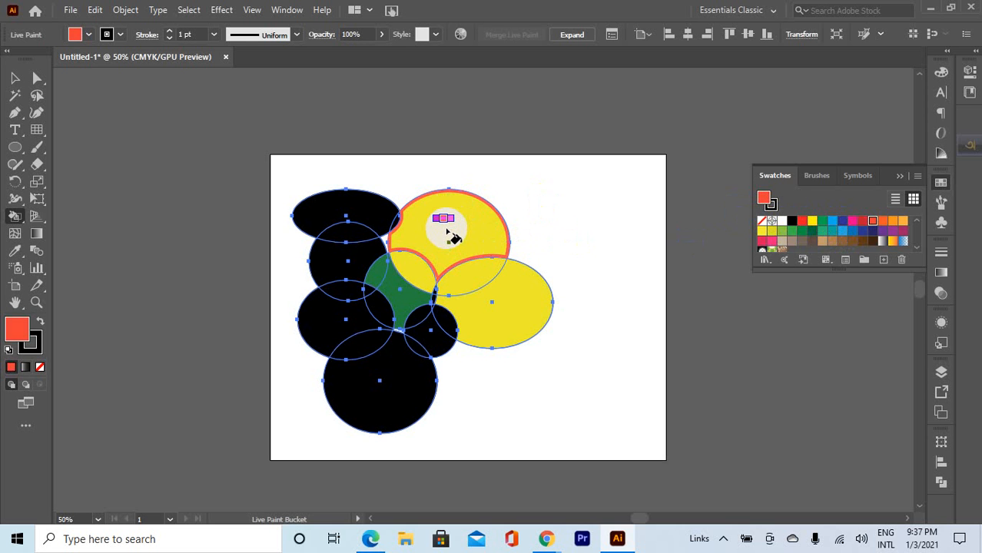
key(Right)
key(Right)
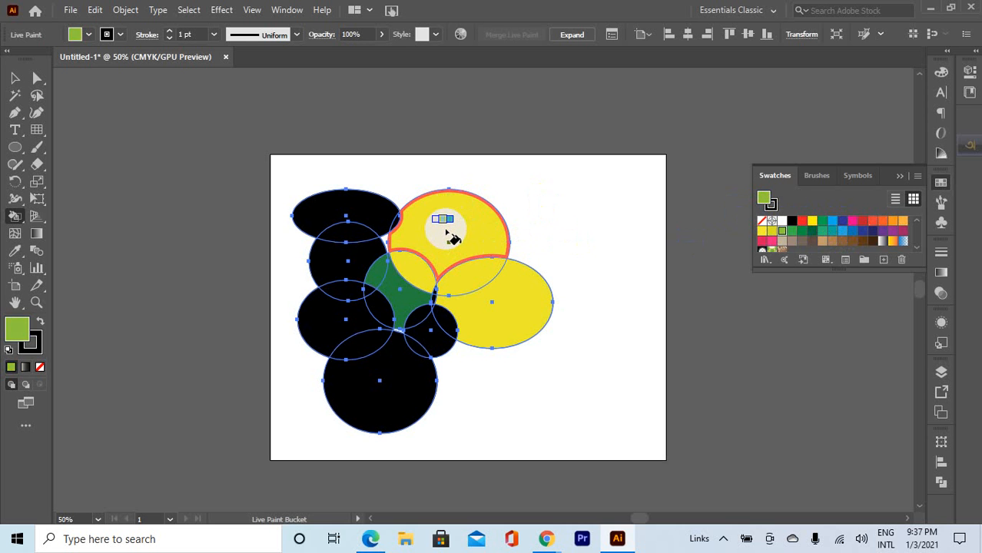
key(Right)
key(Right)
click(445, 229)
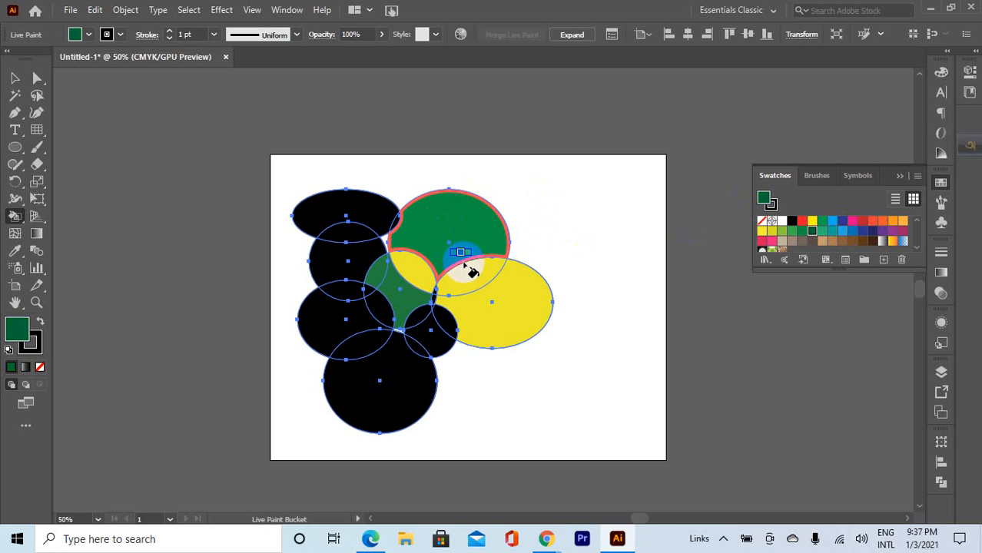
click(477, 281)
- Fill the remaining area of the right ellipse with the dark blue swatch
key(Left)
key(Left)
key(Left)
key(Left)
key(Left)
key(Left)
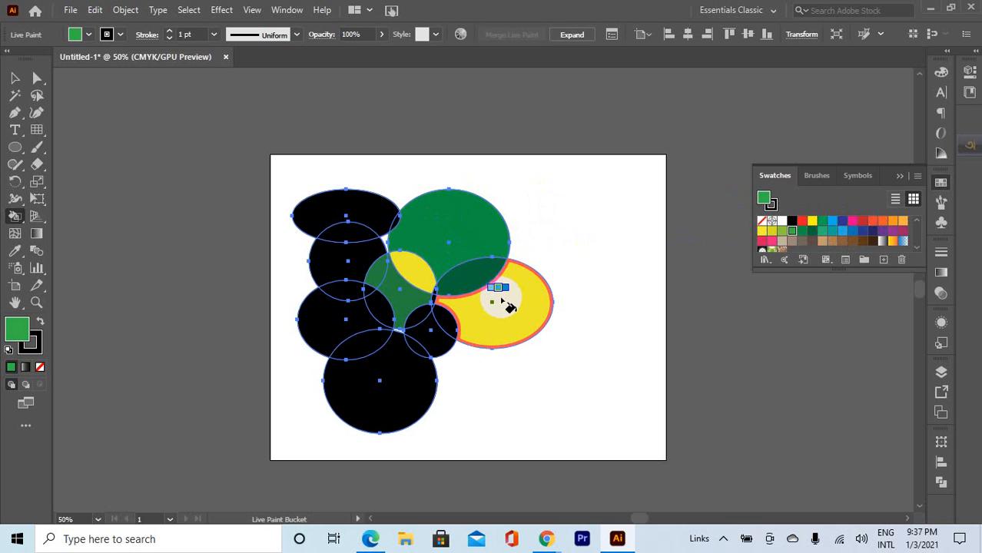
key(Left)
key(Left)
key(Left)
key(Left)
key(Left)
key(Left)
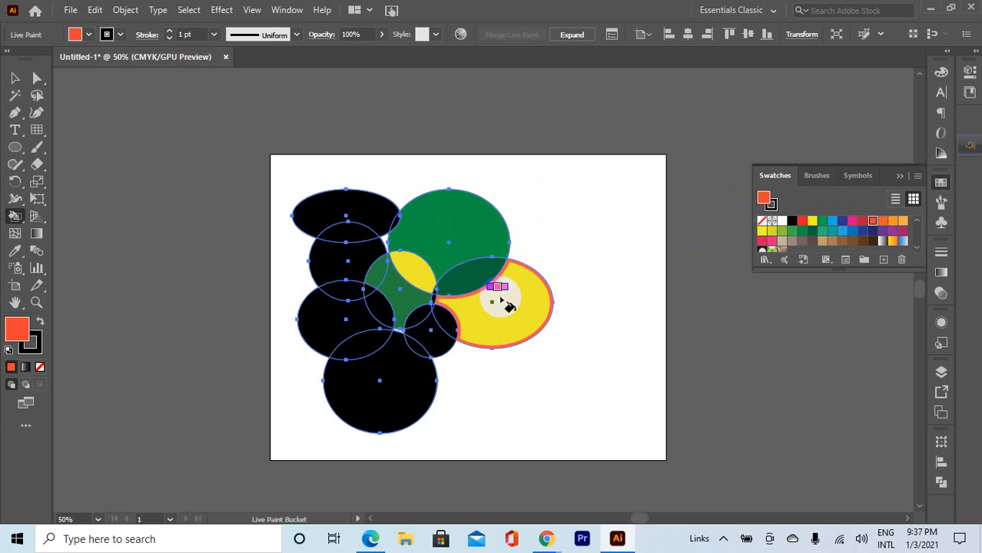
click(513, 311)
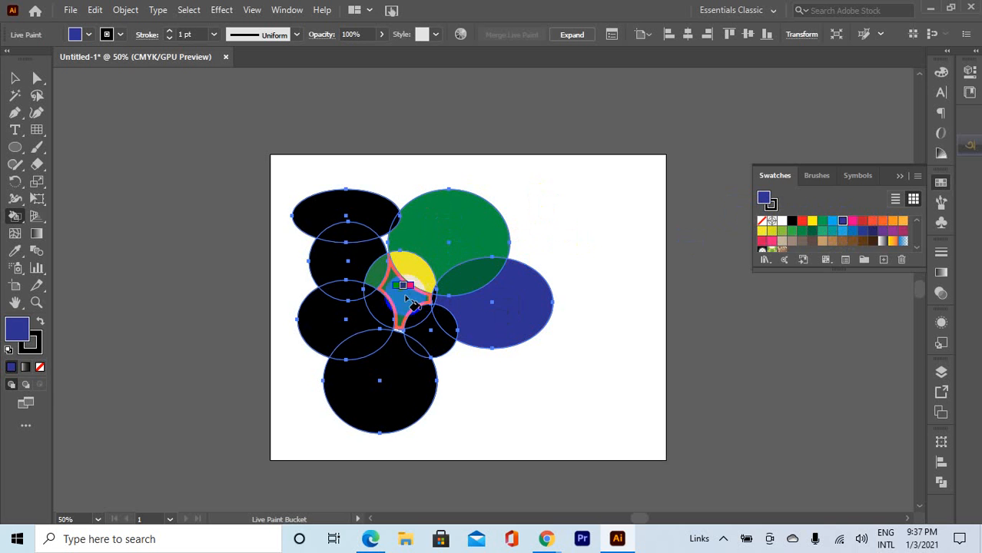
- Fill the upper-left black circle with pink and the flat ellipse above it with red
click(346, 268)
key(Right)
click(346, 267)
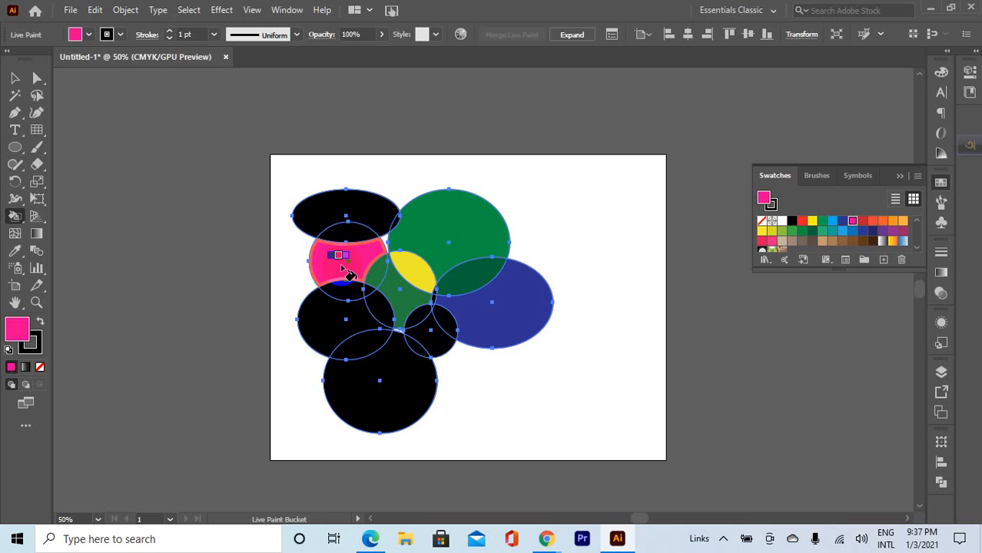
key(Left)
key(Right)
key(Right)
click(354, 220)
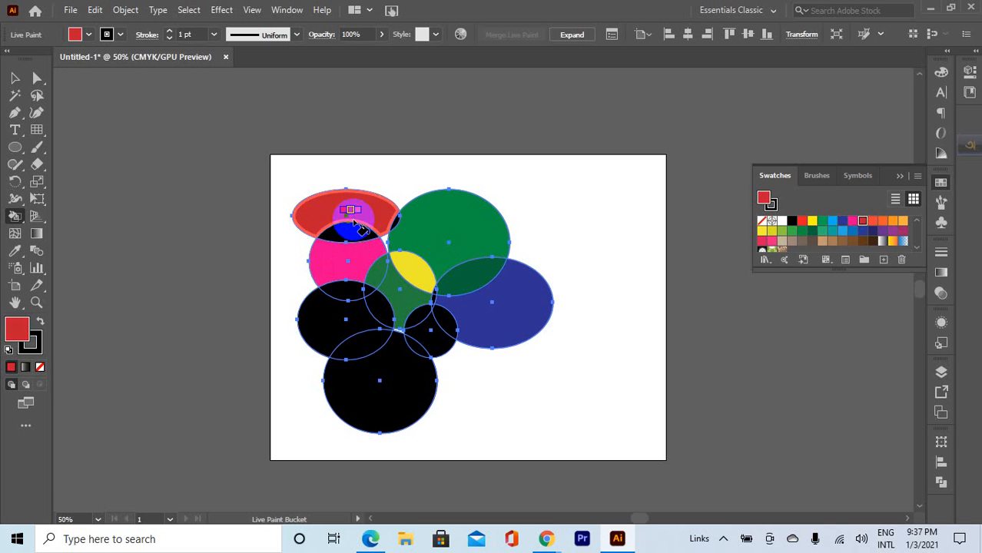
- Fill the overlap between the red flat ellipse and the pink circle with orange
key(Left)
key(Right)
key(Right)
key(Right)
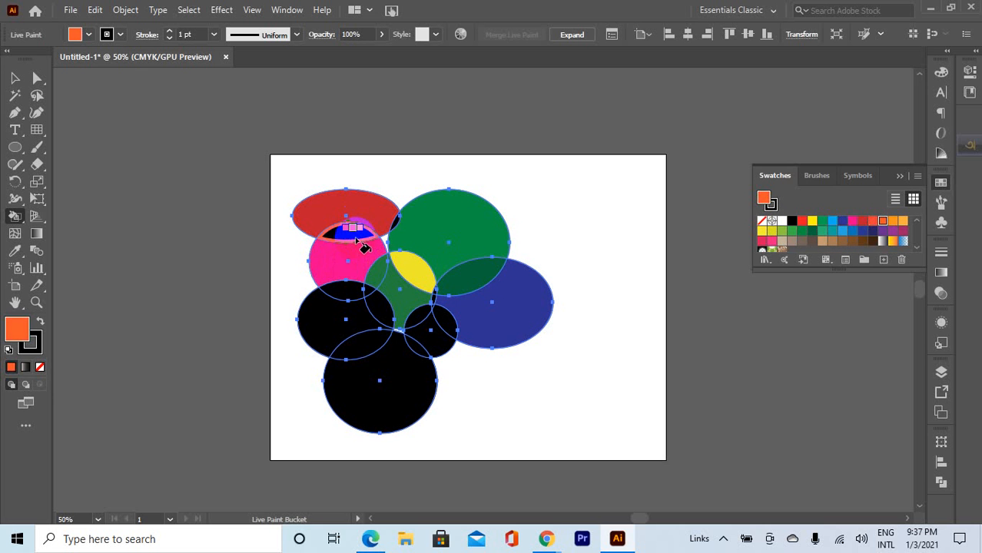
click(355, 238)
- Fill the star-shaped middle region of the central circle with dark green
key(Right)
key(Right)
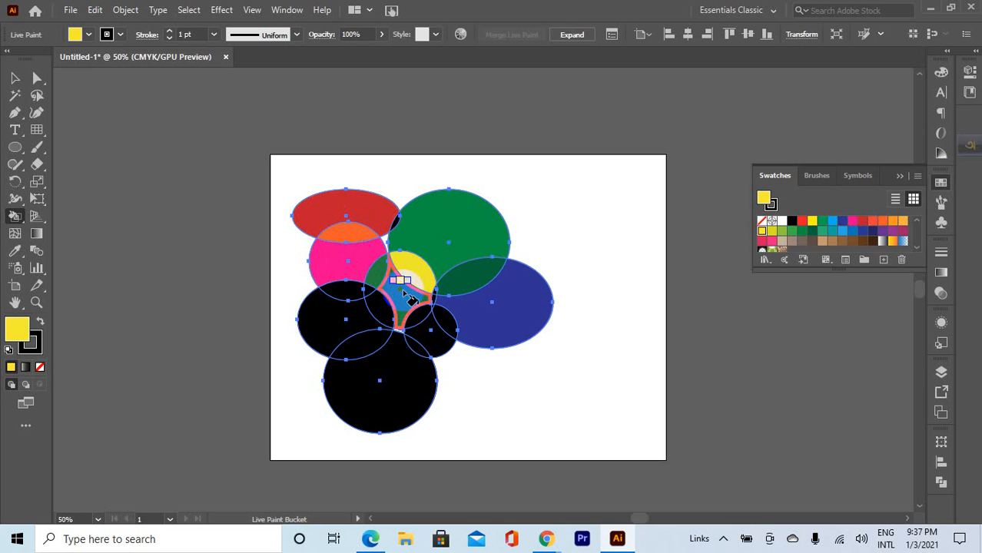
key(Right)
key(Right)
key(Right)
key(Right)
click(403, 292)
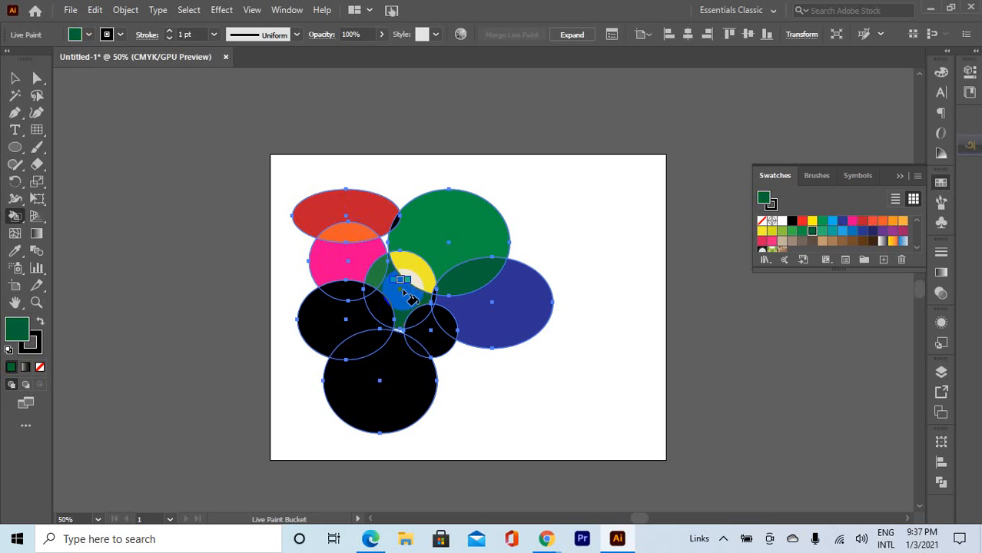
- Fill the central circle's overlap with the pink circle with light blue and its star-shaped middle region with navy
key(Right)
key(Right)
click(391, 286)
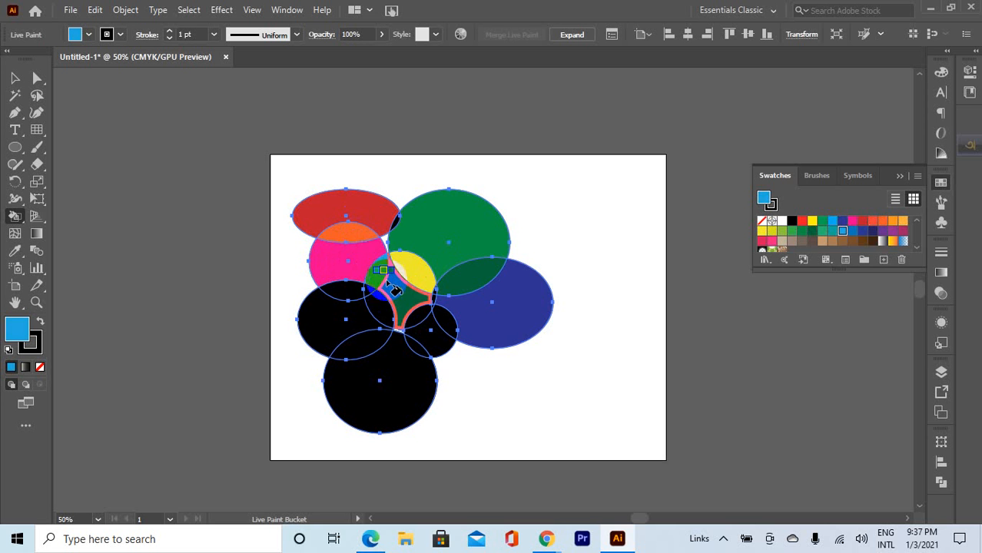
click(403, 306)
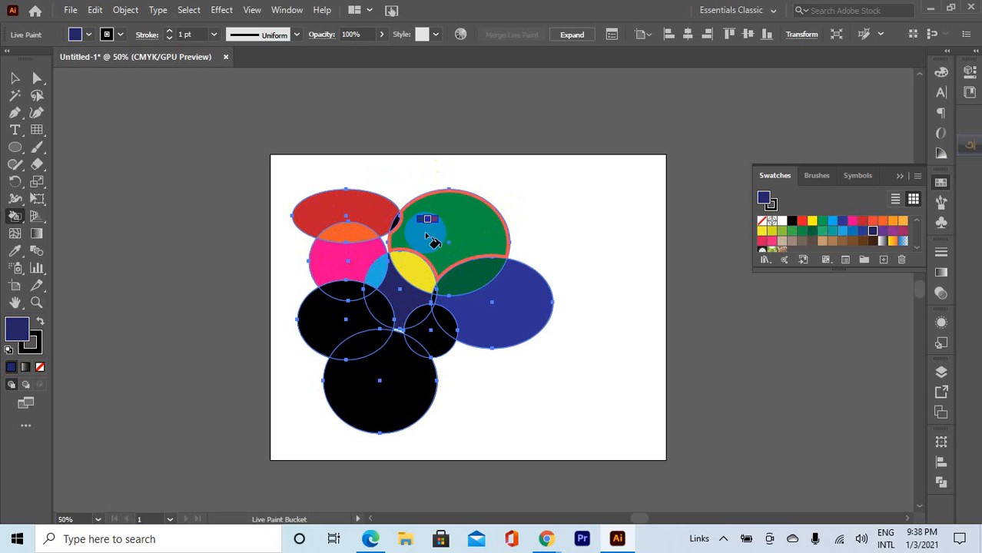
- Fill the small circle with purple and its overlaps with the right ellipse, central circle and lower circle with magenta, pink and light brown
key(Right)
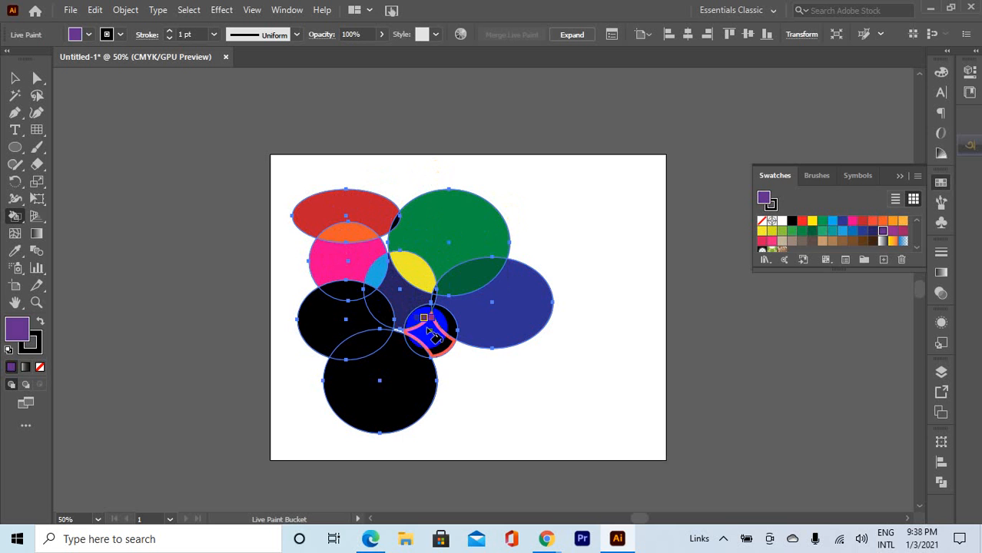
key(Right)
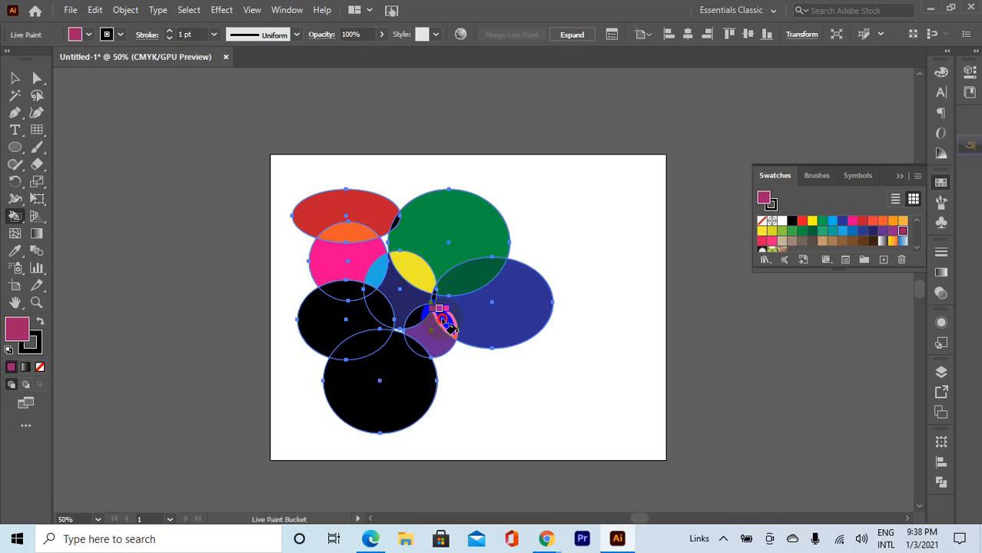
key(Right)
key(Right)
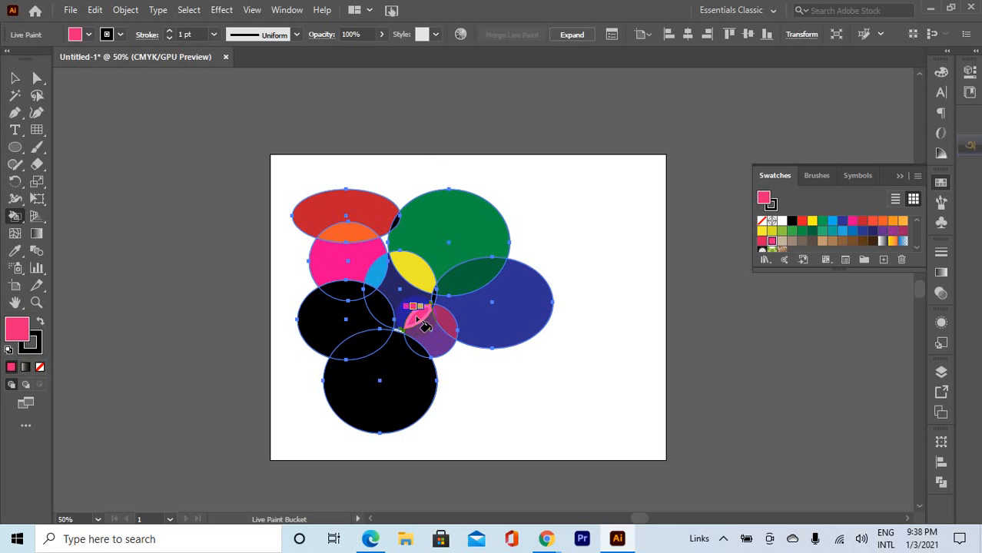
key(Right)
click(415, 344)
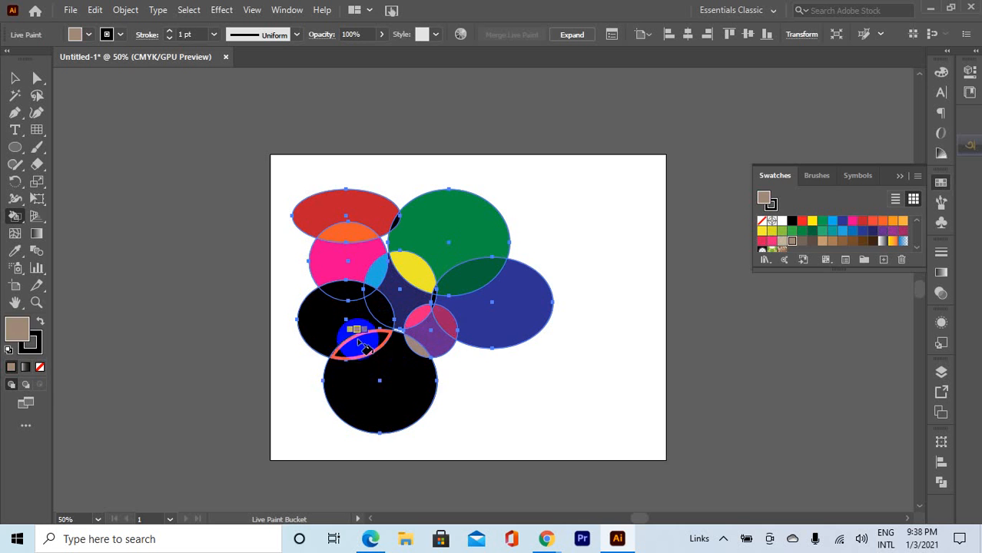
- Fill the overlap of the left ellipse and the large lower circle with the yellow-orange gradient, and the lower circle with the blue gradient
key(Right)
key(Right)
key(Right)
key(Right)
key(Right)
key(Right)
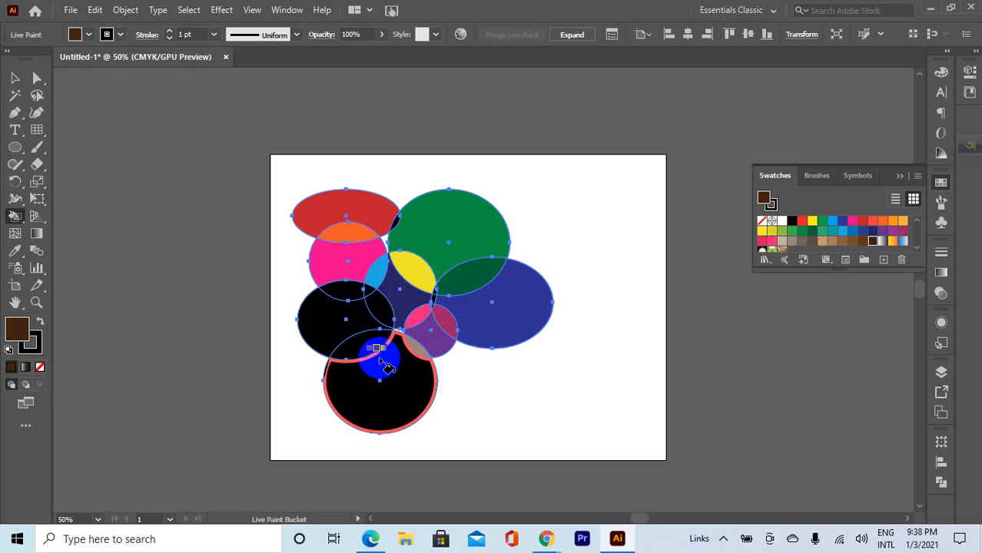
key(Right)
click(383, 342)
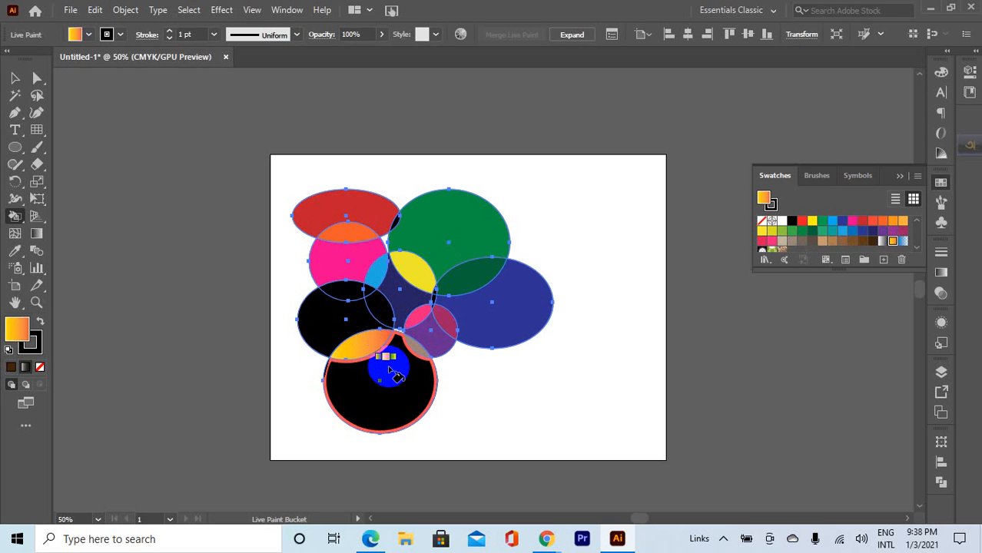
click(389, 369)
- Fill the left ellipse with the colourful foliage pattern and its overlap with the central circle with the brown floral pattern
key(Right)
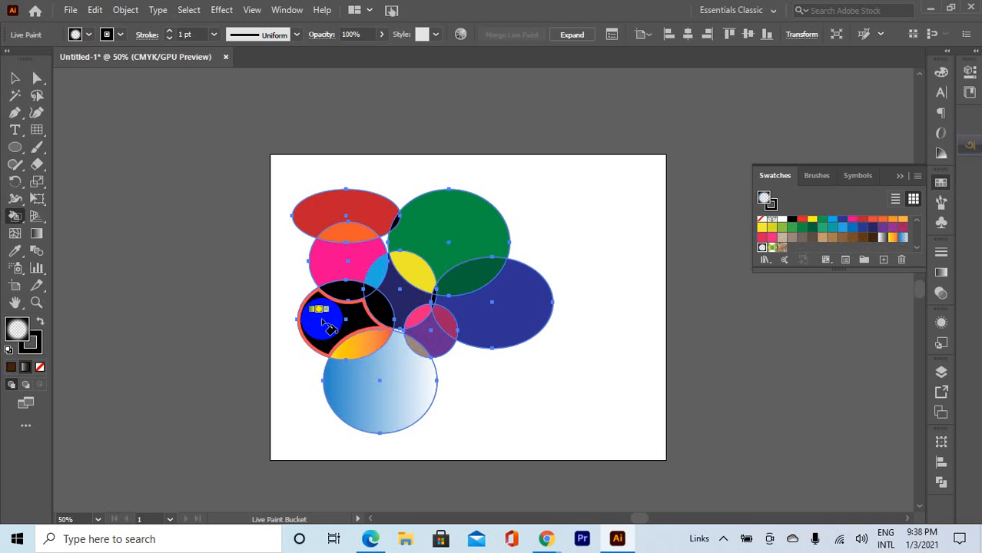
key(Right)
click(322, 321)
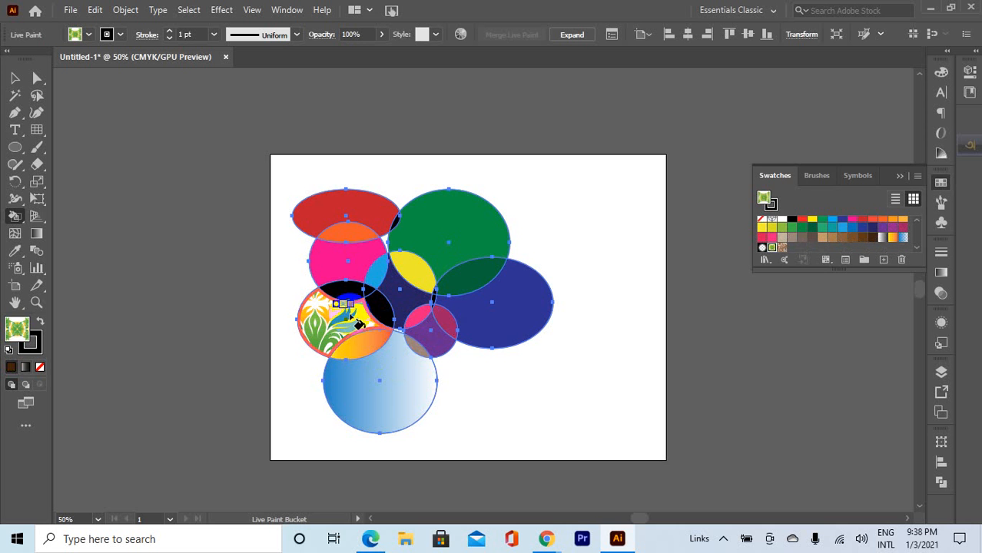
key(Right)
- Fill the overlap of the pink circle and the foliage-patterned left ellipse with yellow, and deselect the artwork
key(Right)
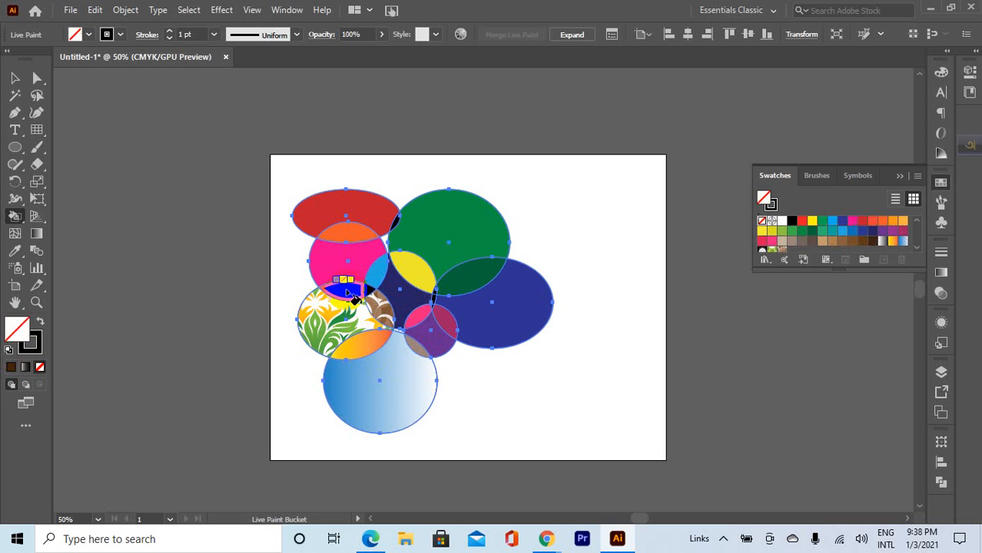
key(Left)
key(Left)
key(Left)
key(Left)
key(Left)
key(Left)
key(Left)
key(Left)
key(Left)
key(Left)
key(Left)
key(Left)
key(Left)
key(Left)
key(Left)
key(Left)
key(Left)
key(Left)
key(Left)
key(Left)
key(Left)
key(Left)
key(Left)
key(Left)
key(Left)
key(Left)
key(Left)
key(Left)
key(Left)
key(Left)
key(Left)
key(Left)
key(Left)
key(Left)
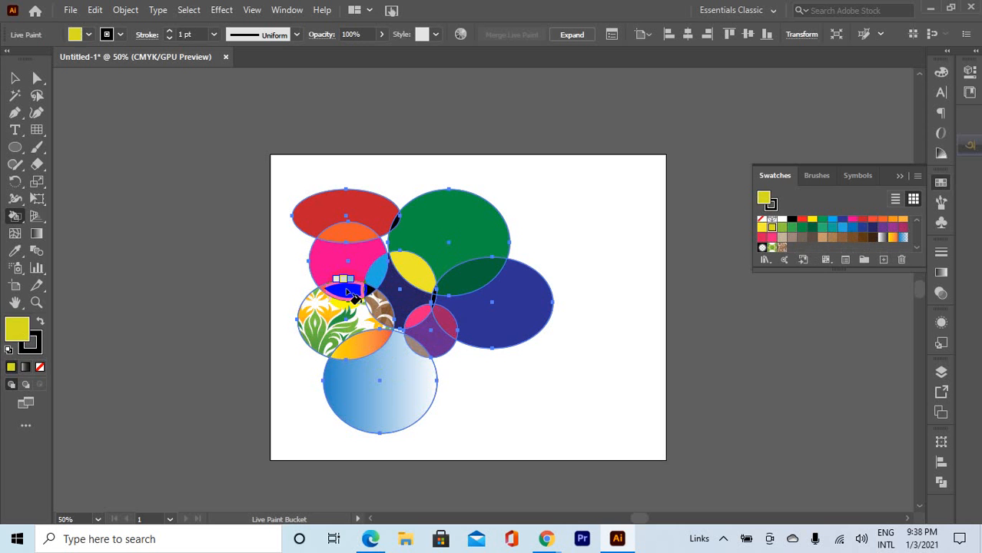
key(Left)
key(Left)
key(Left)
key(Left)
key(Left)
key(Left)
key(Left)
key(Left)
key(Left)
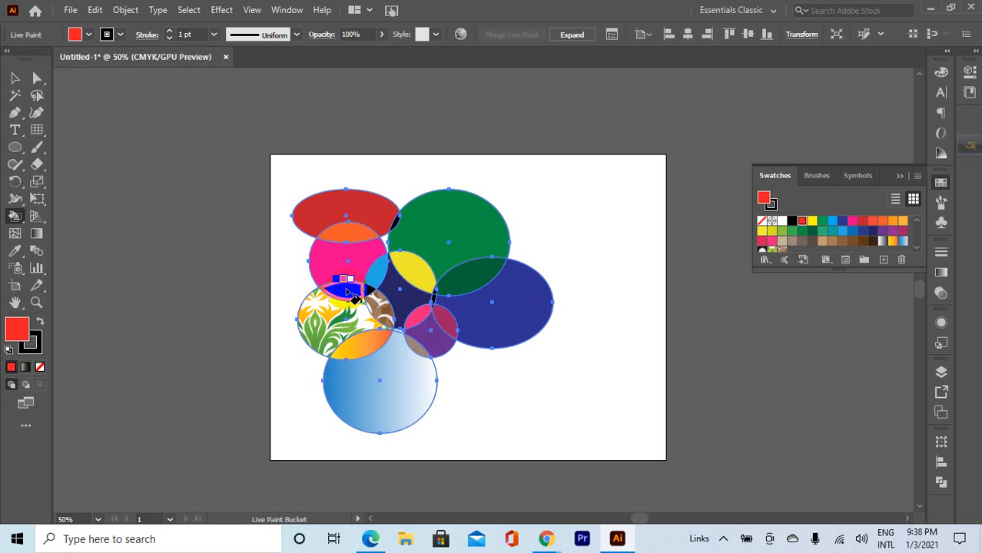
key(Right)
click(346, 291)
key(Left)
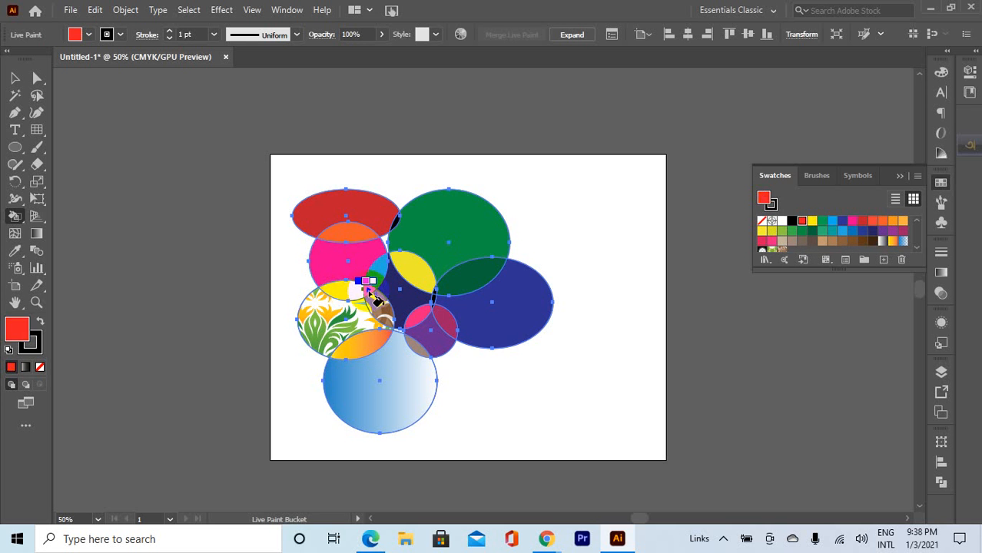
key(Right)
key(Right)
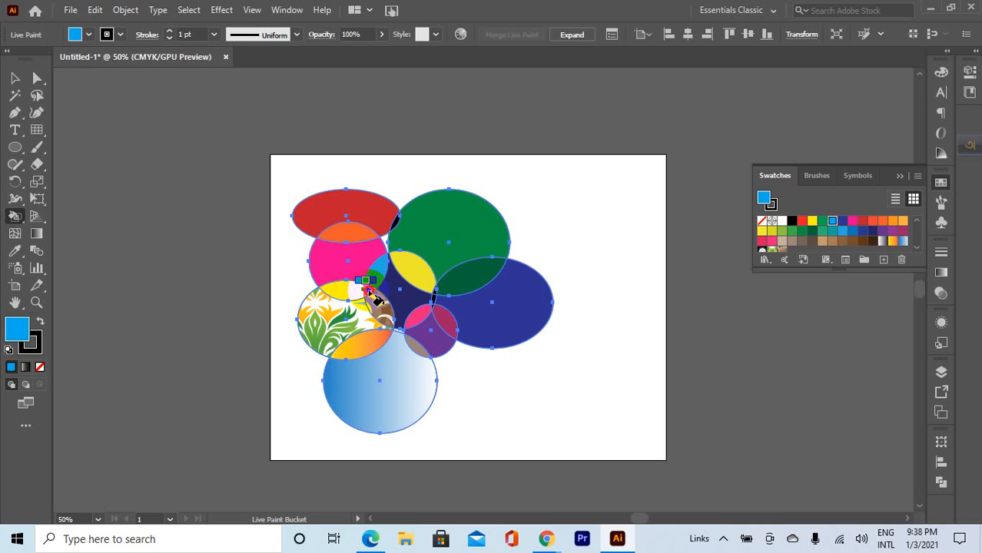
click(15, 79)
click(436, 143)
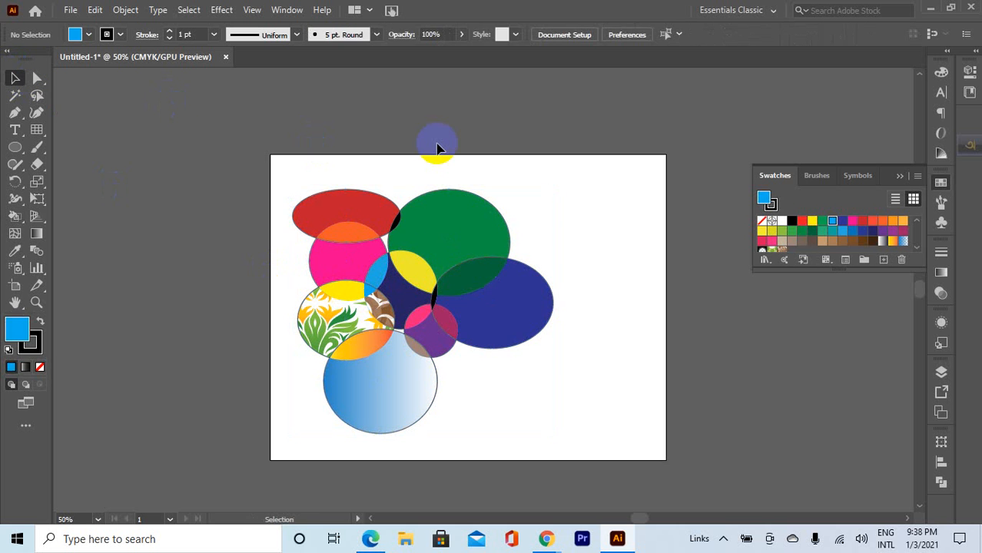
- Move the whole Live Paint group up and to the right until it extends past the artboard's upper edge
click(511, 305)
drag(464, 244, 509, 213)
click(676, 219)
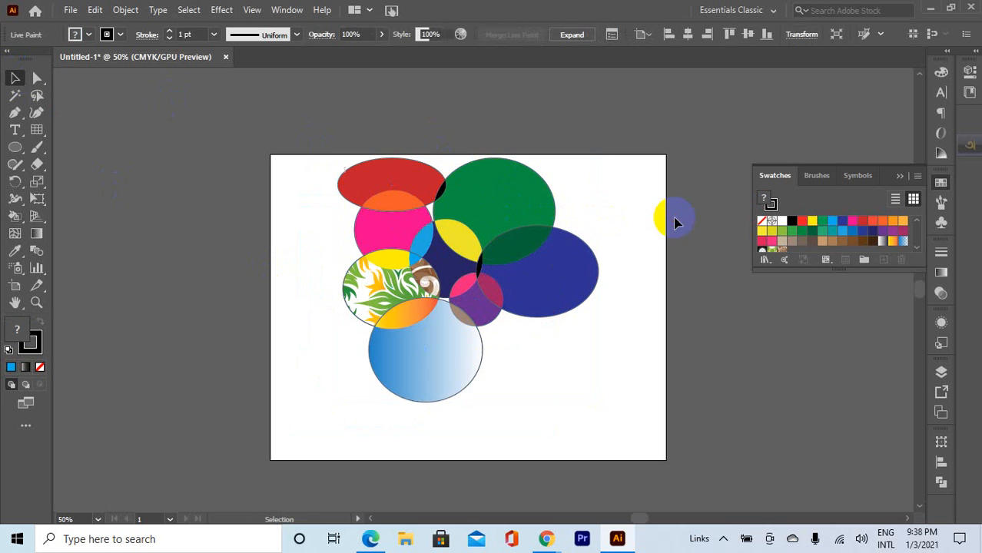
click(521, 194)
key(a)
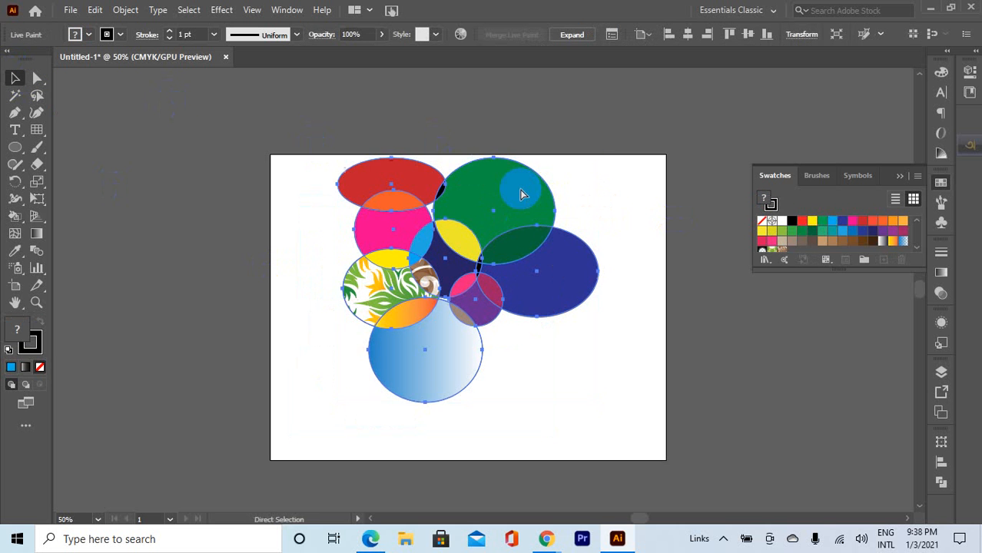
click(604, 285)
drag(478, 184, 541, 163)
key(ctrl)
click(374, 253)
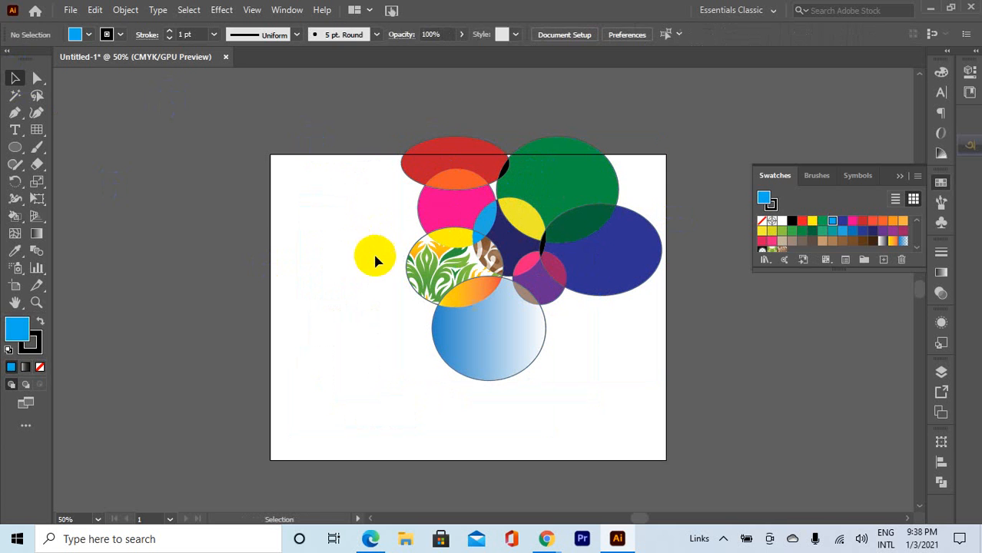
- Move the Live Paint group to the left half of the artboard, entirely inside its edges
click(438, 262)
drag(471, 295, 345, 294)
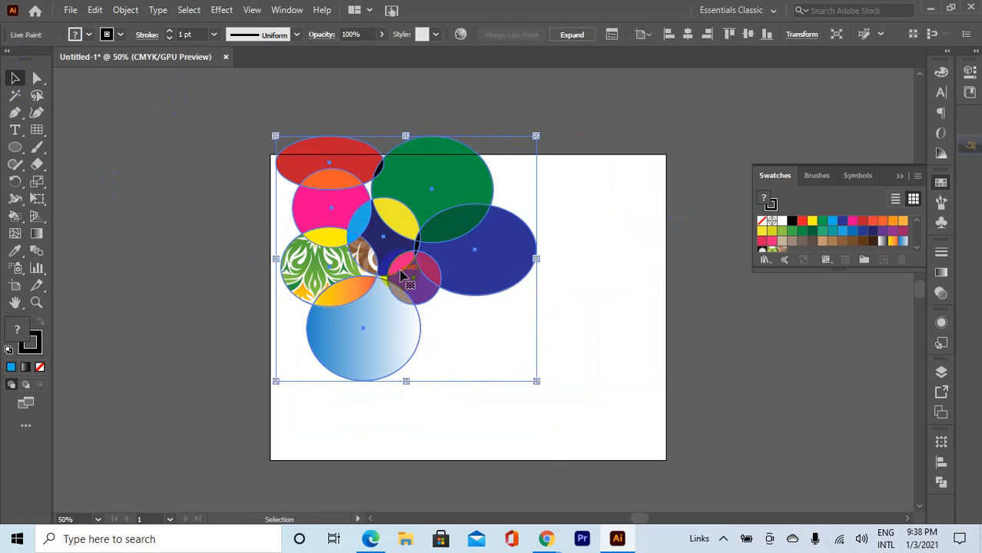
right_click(403, 274)
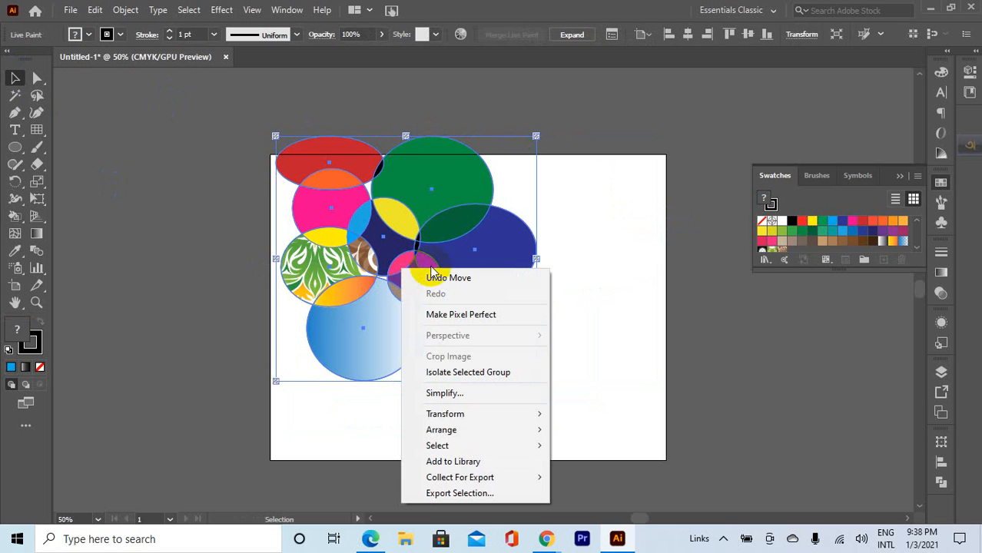
click(579, 200)
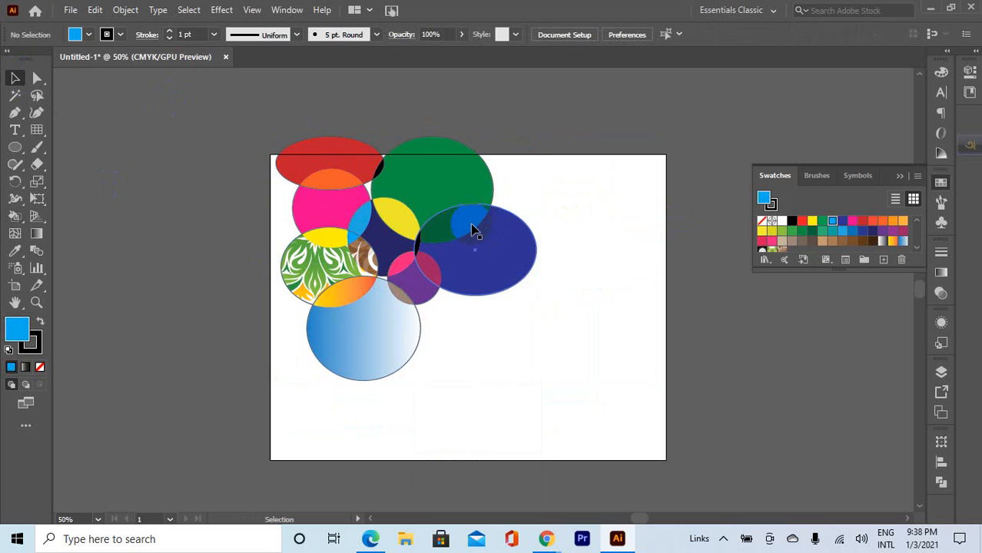
drag(471, 225, 390, 209)
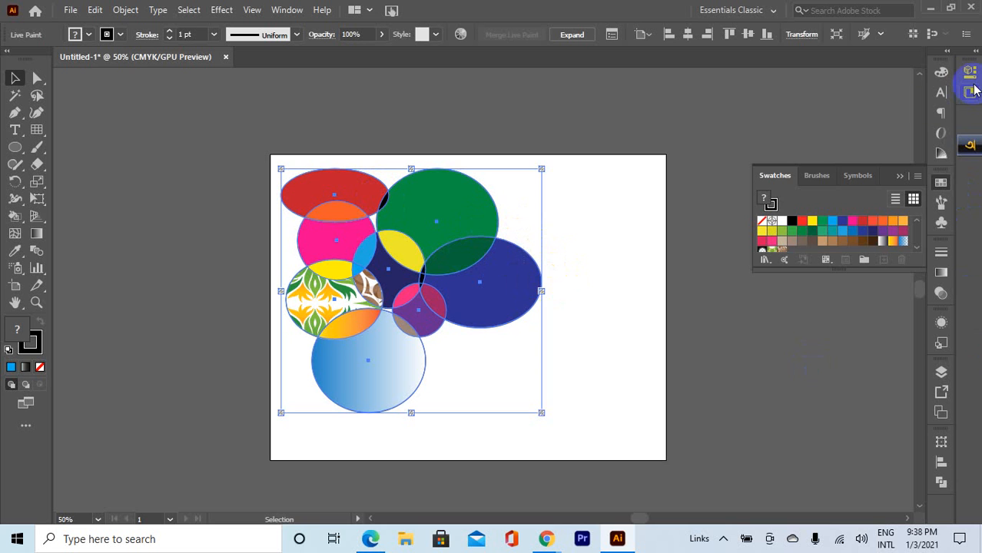
key(ctrl)
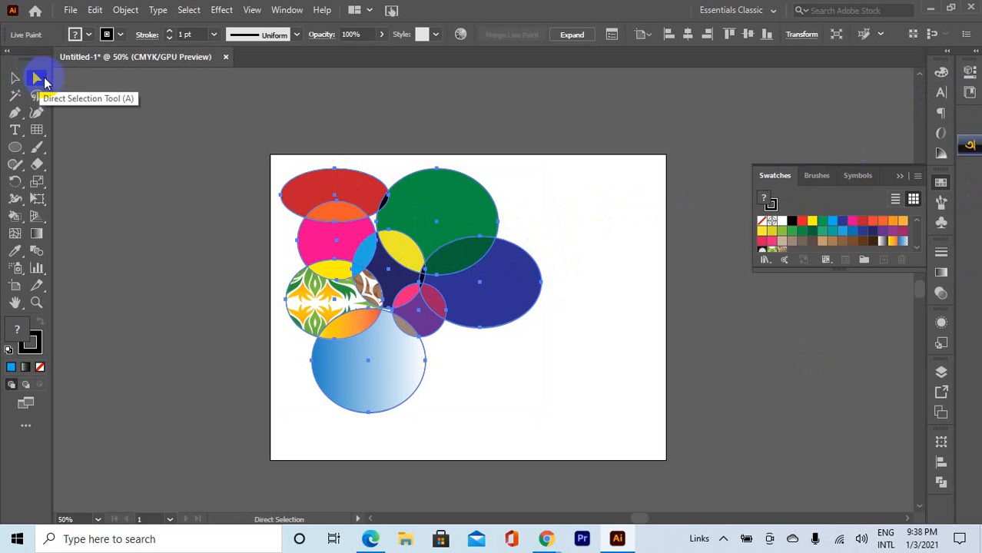
- Move the green, blue and purple ellipses out of the overlapping group to the right part of the artboard with the Direct Selection tool
click(38, 79)
click(279, 116)
drag(449, 213, 620, 188)
drag(533, 252, 577, 363)
drag(437, 314, 584, 311)
click(445, 314)
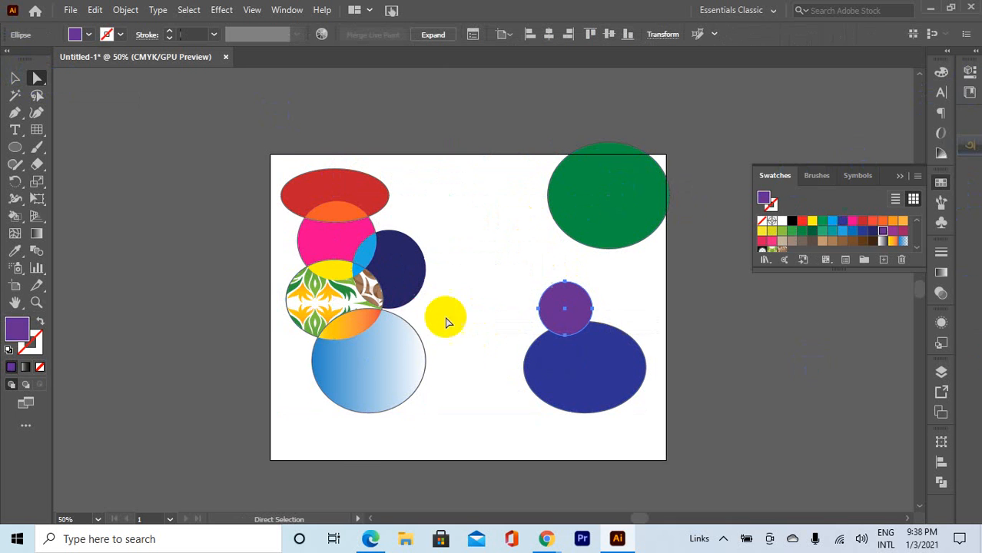
- Spread out the gradient, patterned, navy, pink and red ellipses so that none of them overlap
drag(372, 353, 319, 417)
drag(321, 304, 210, 309)
drag(399, 285, 435, 358)
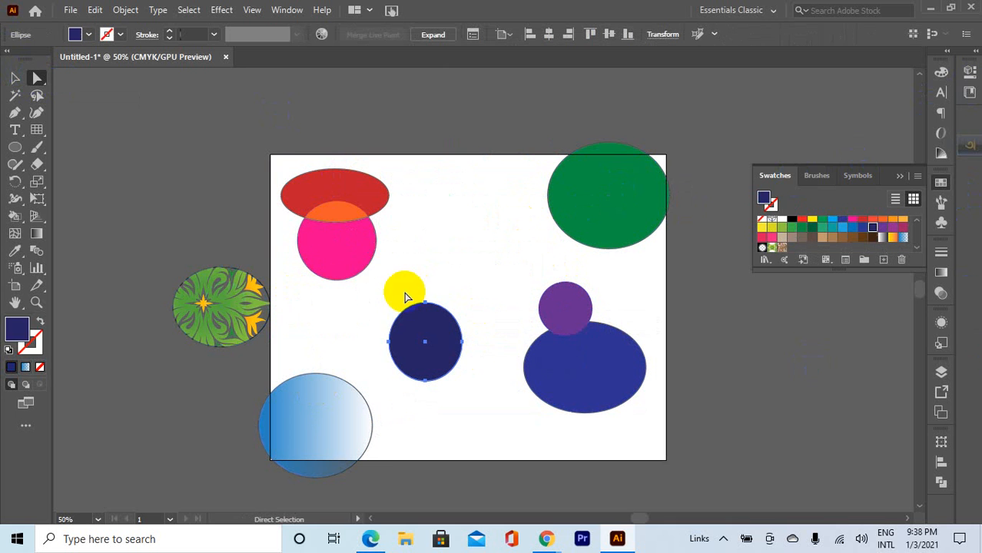
drag(326, 234, 318, 310)
drag(360, 190, 422, 144)
click(296, 210)
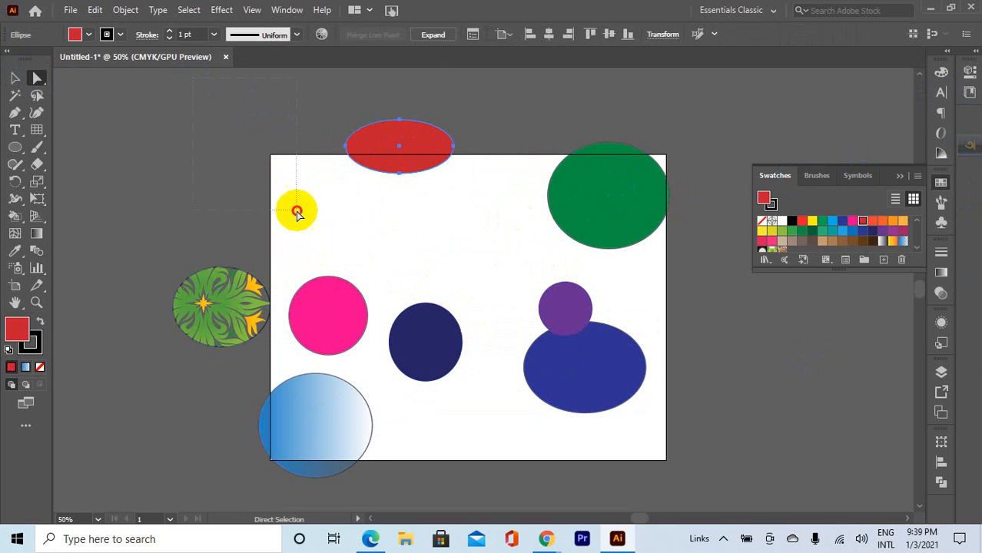
- Delete all the ellipses and the leftover path segment so the document is empty
key(ctrl+a)
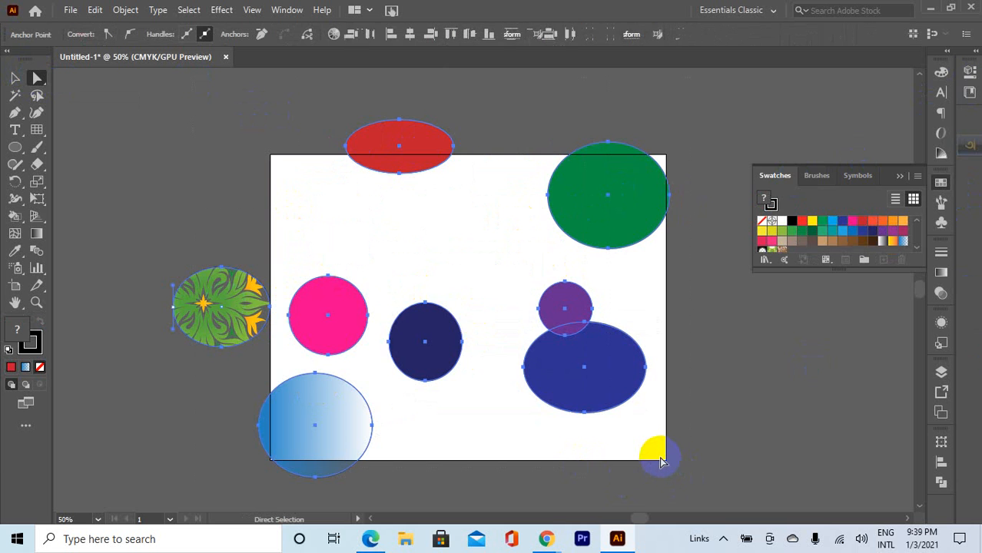
key(Delete)
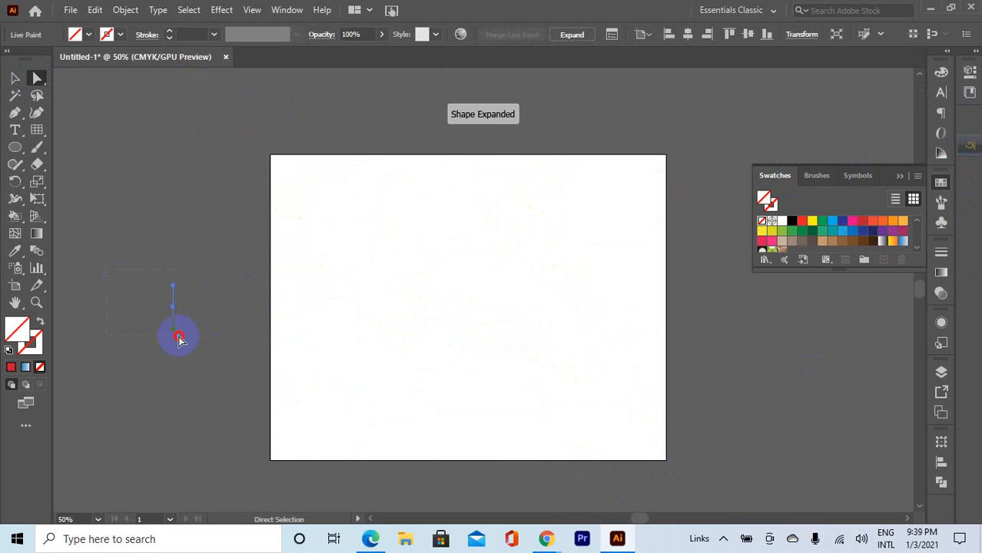
drag(178, 336, 180, 337)
key(Delete)
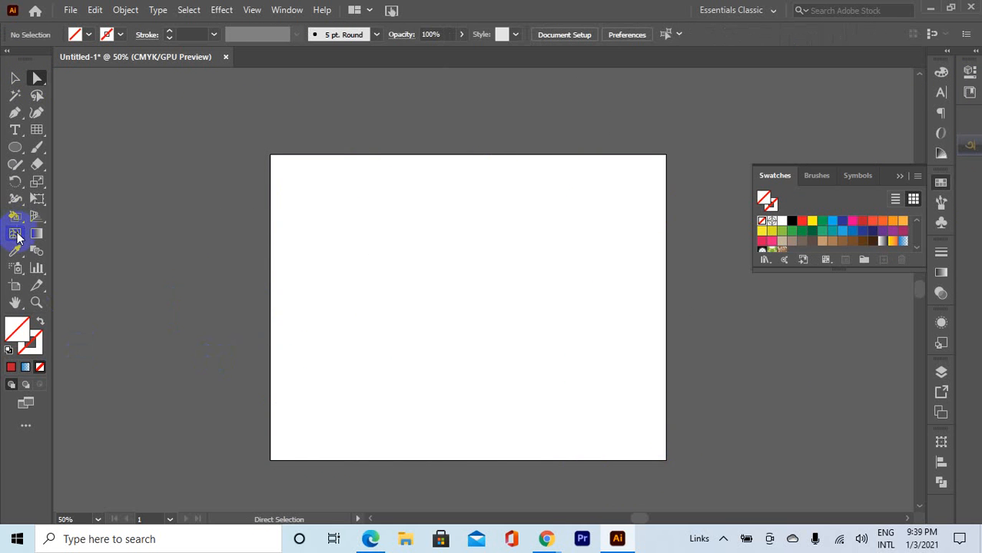
drag(19, 214, 59, 219)
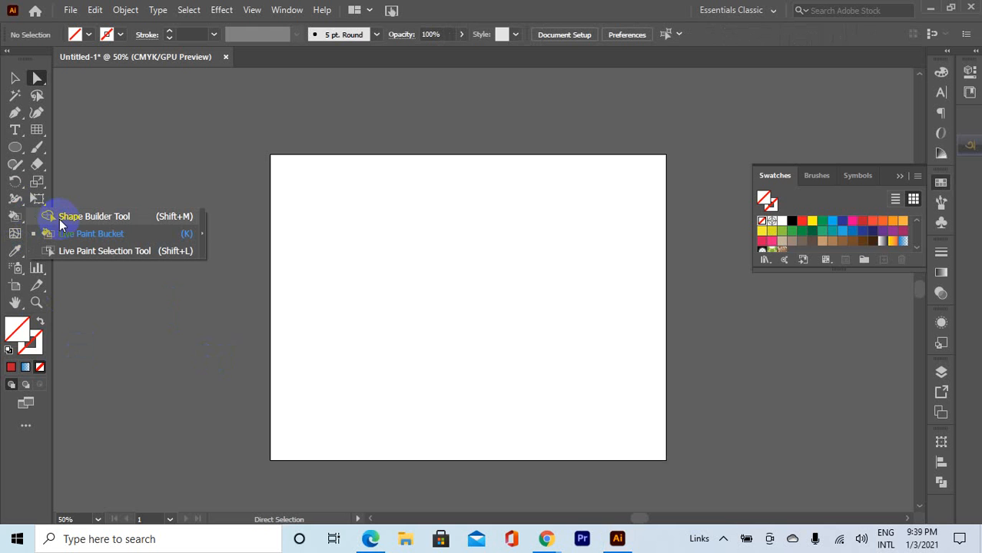
click(59, 219)
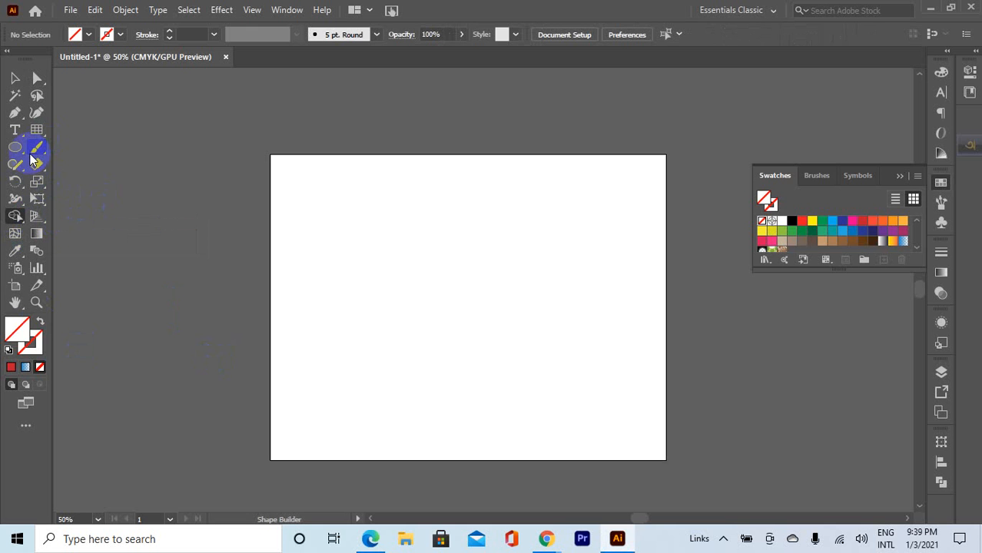
click(33, 164)
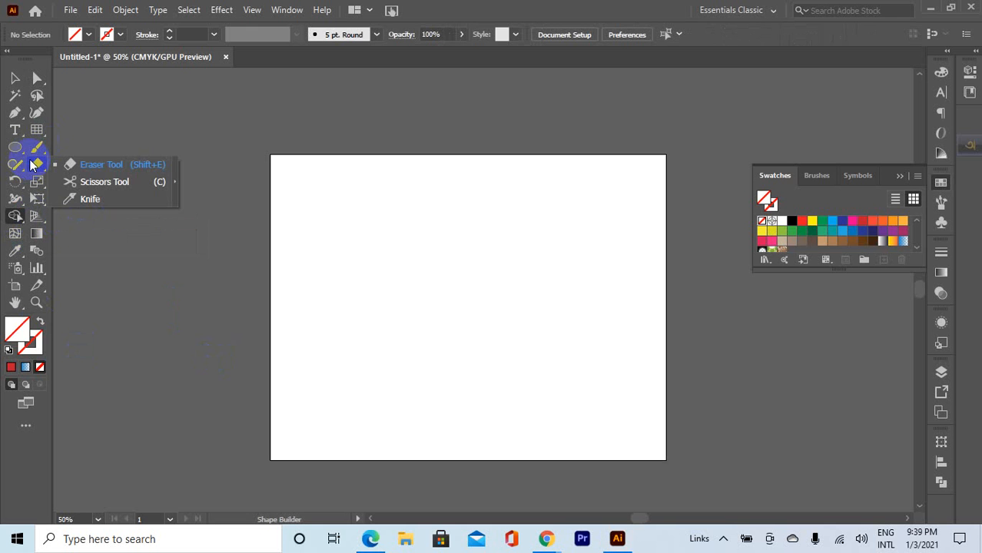
click(33, 165)
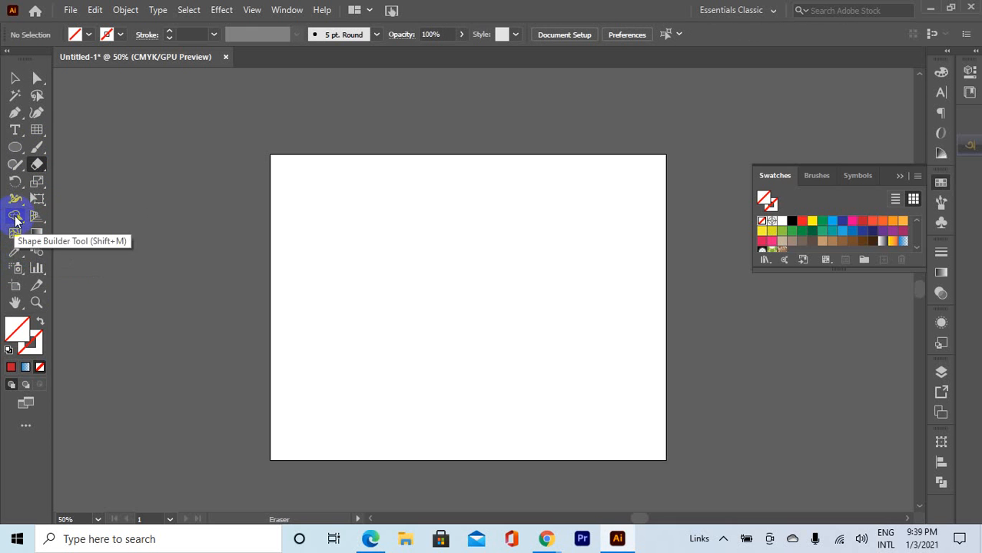
click(14, 217)
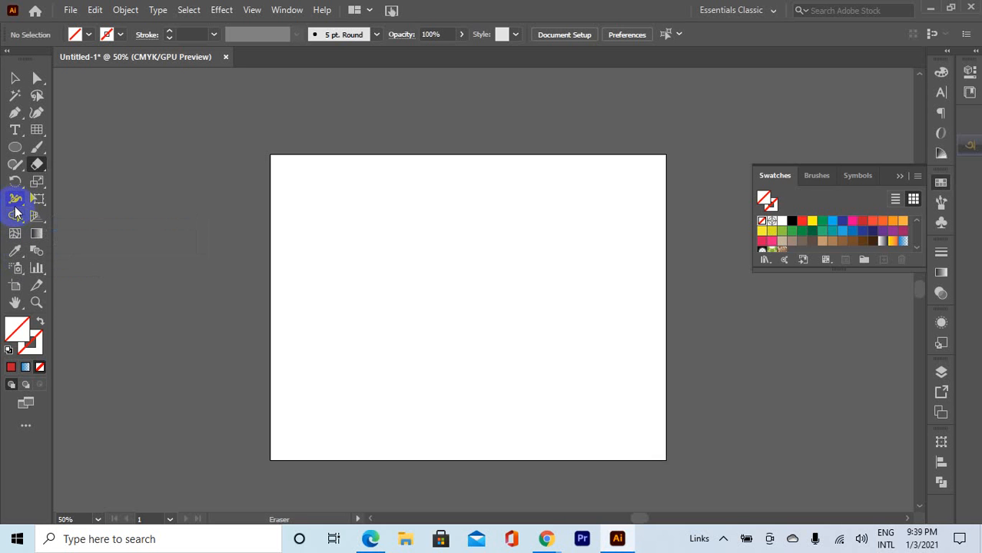
click(16, 204)
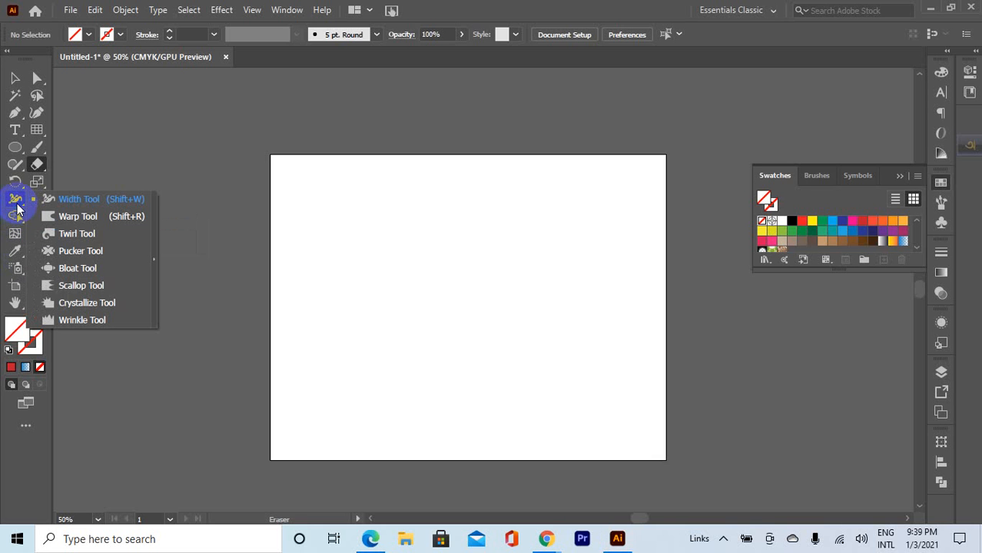
click(20, 170)
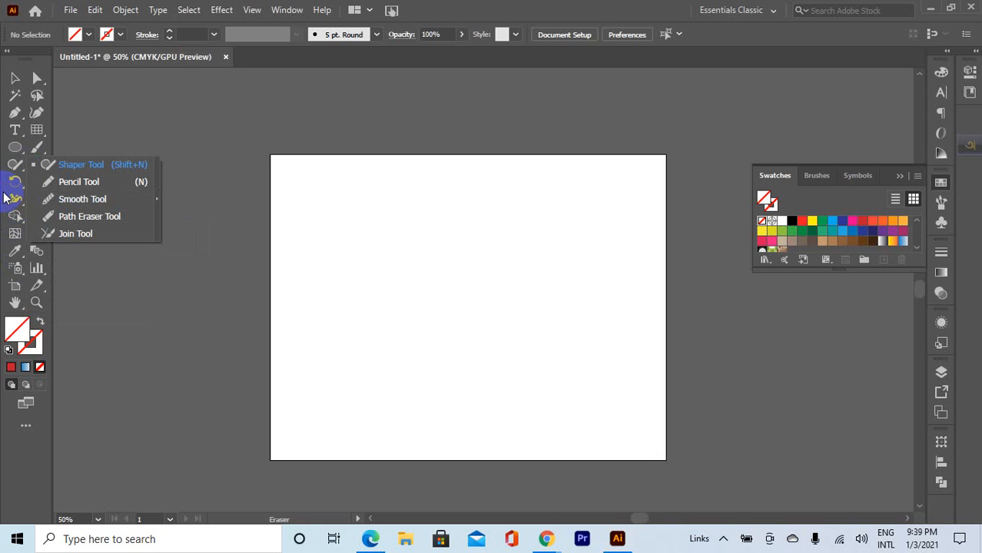
click(10, 198)
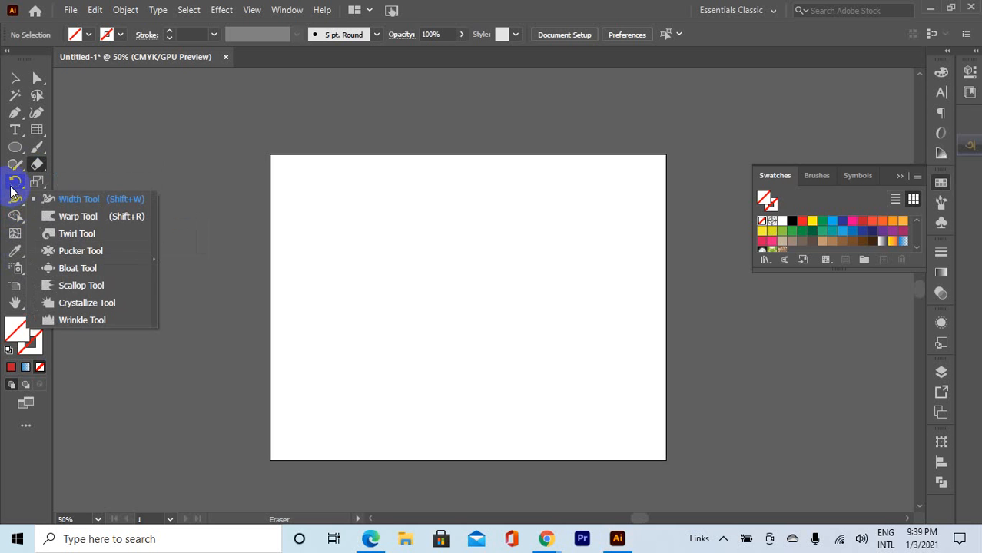
click(13, 184)
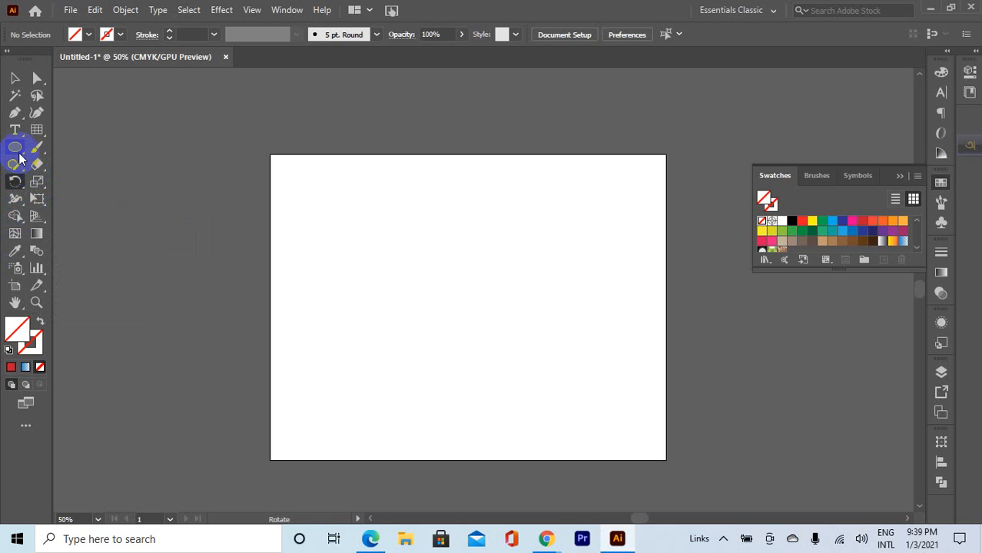
click(20, 157)
click(36, 127)
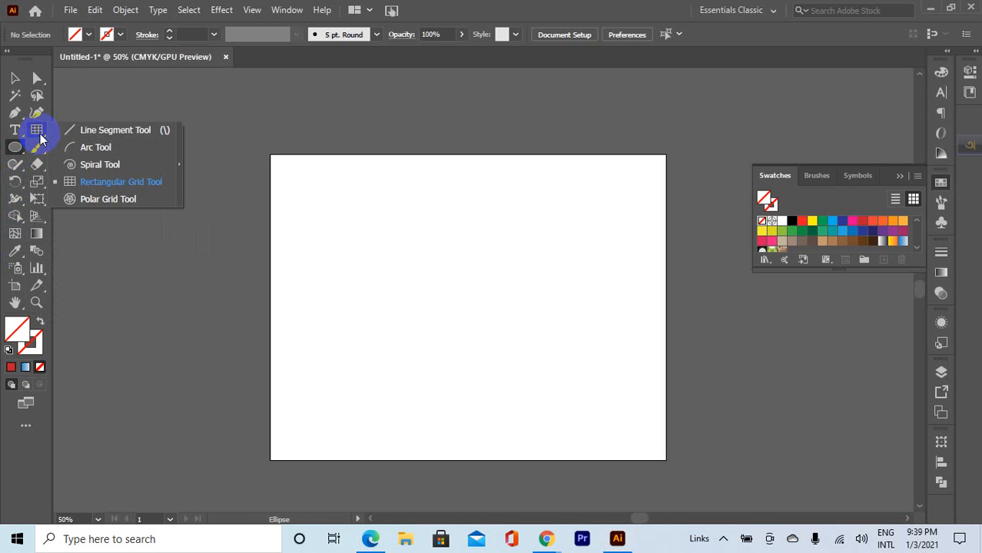
click(39, 146)
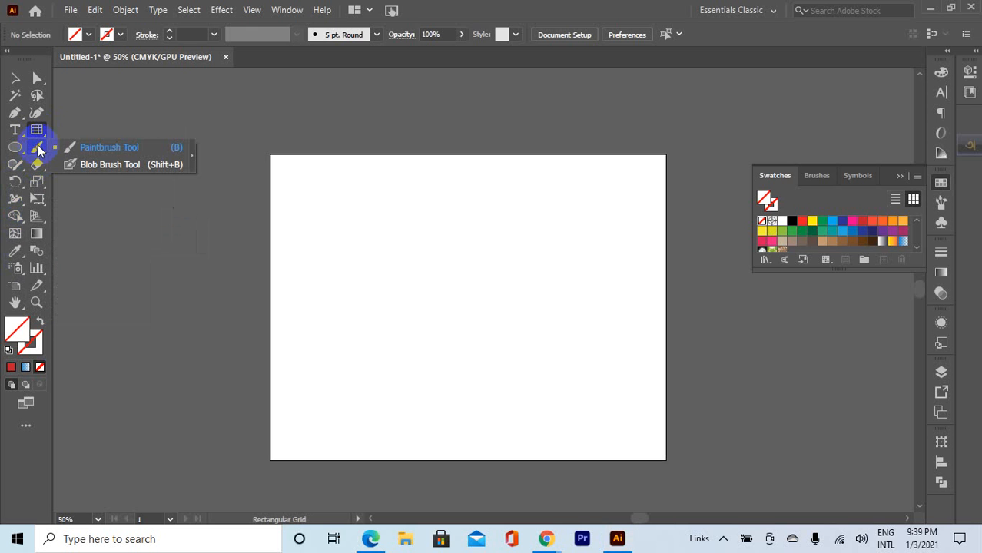
click(17, 199)
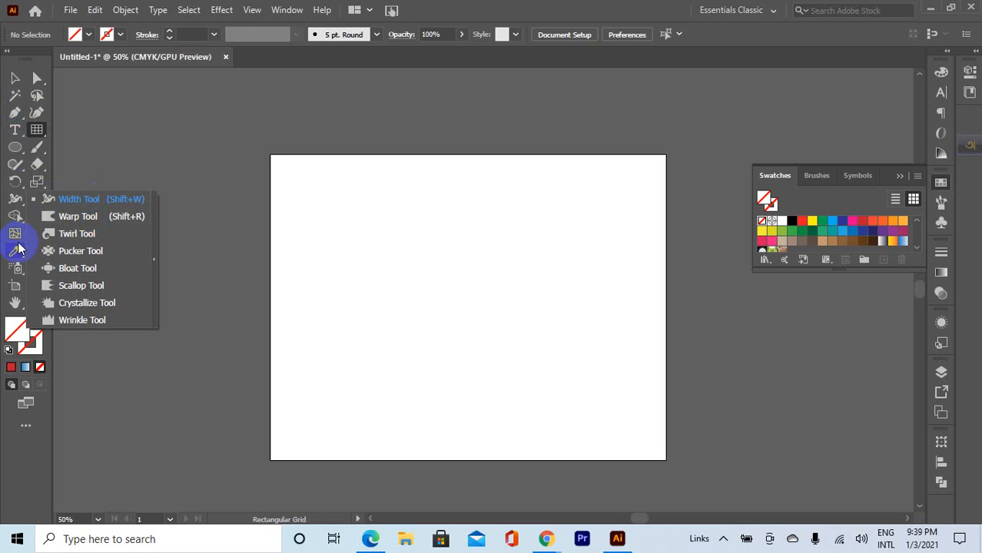
- Draw a nearly horizontal line segment across the middle of the artboard and give it a 7 pt stroke
click(41, 134)
click(79, 132)
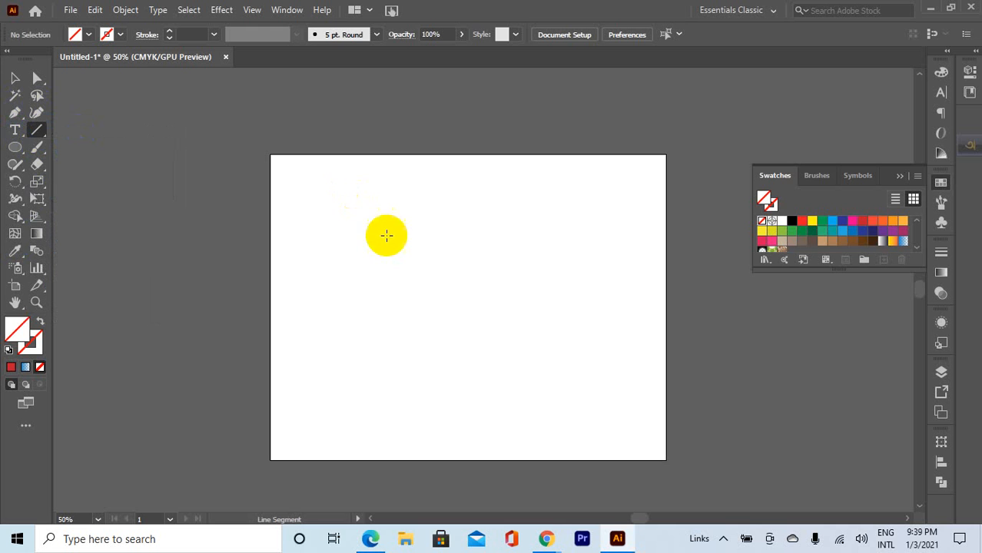
drag(319, 279, 550, 279)
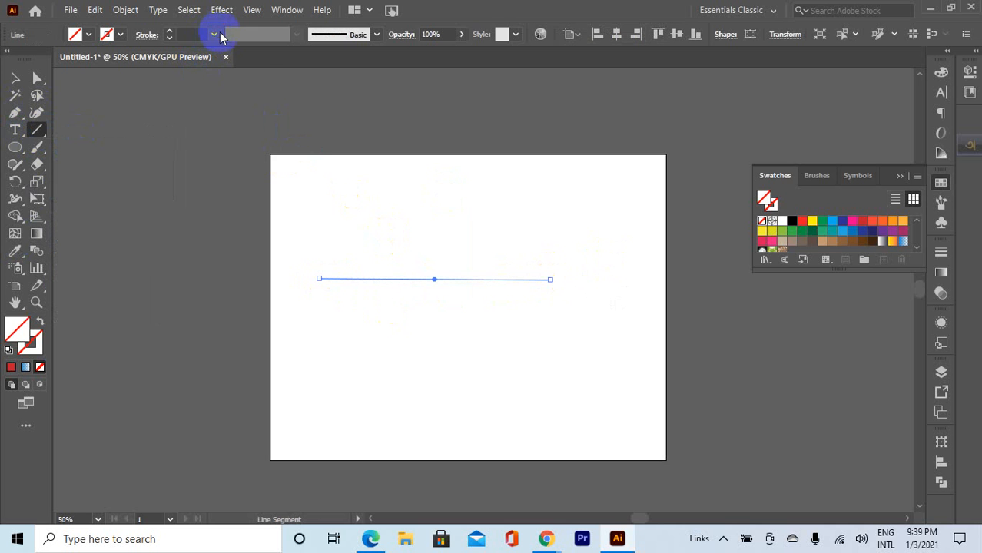
click(214, 35)
click(226, 171)
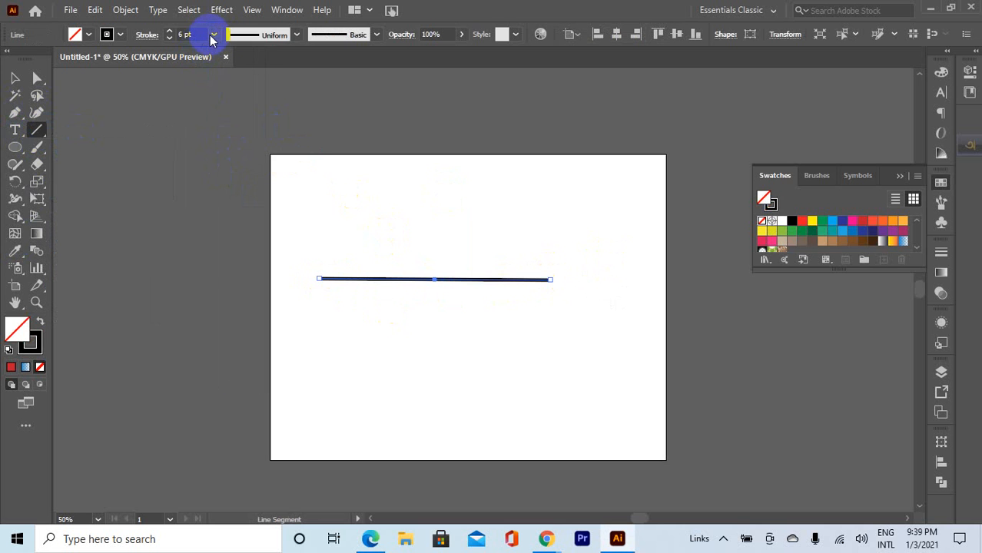
click(211, 36)
click(229, 191)
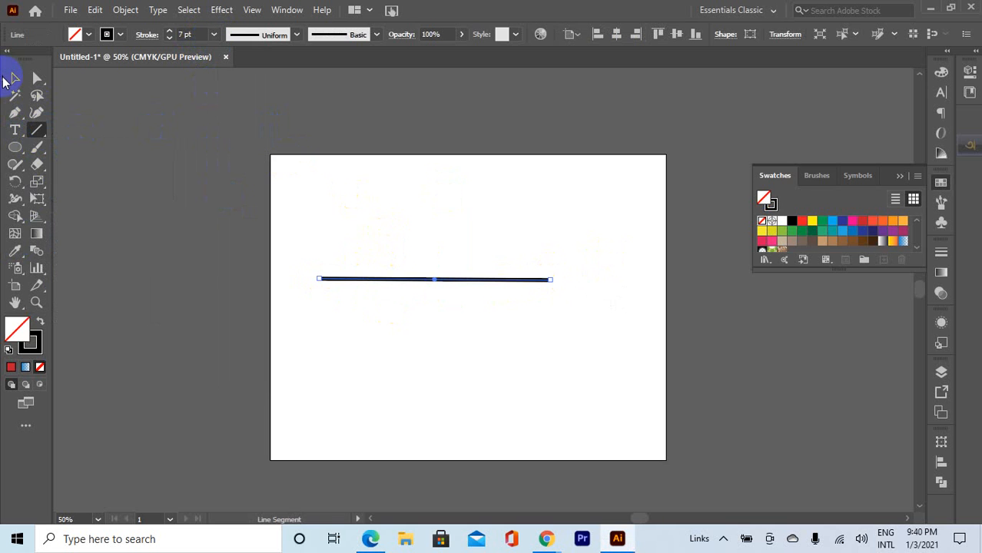
- Widen the line's stroke with the Width tool at its middle, partway towards each end, and most strongly at both ends
click(14, 78)
drag(346, 218, 549, 312)
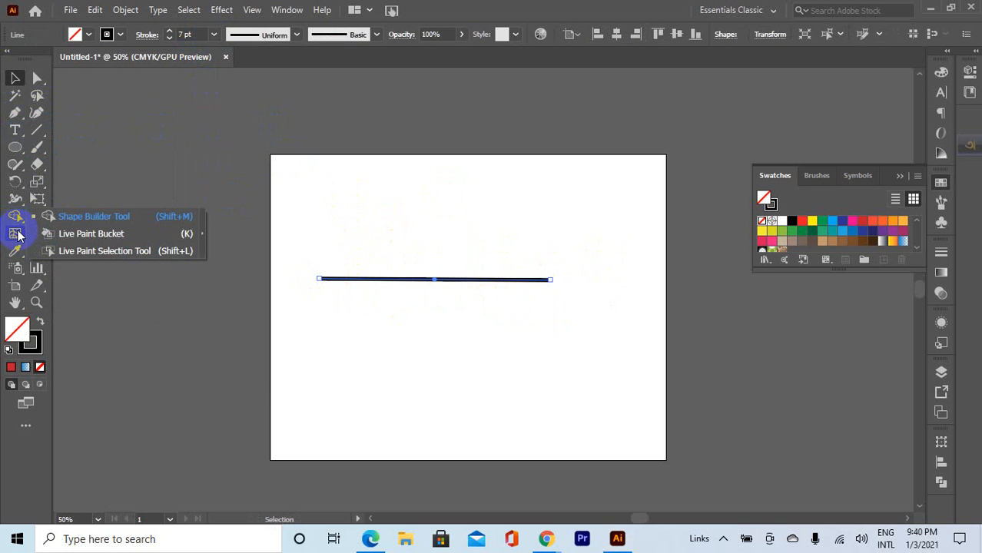
click(19, 235)
click(17, 217)
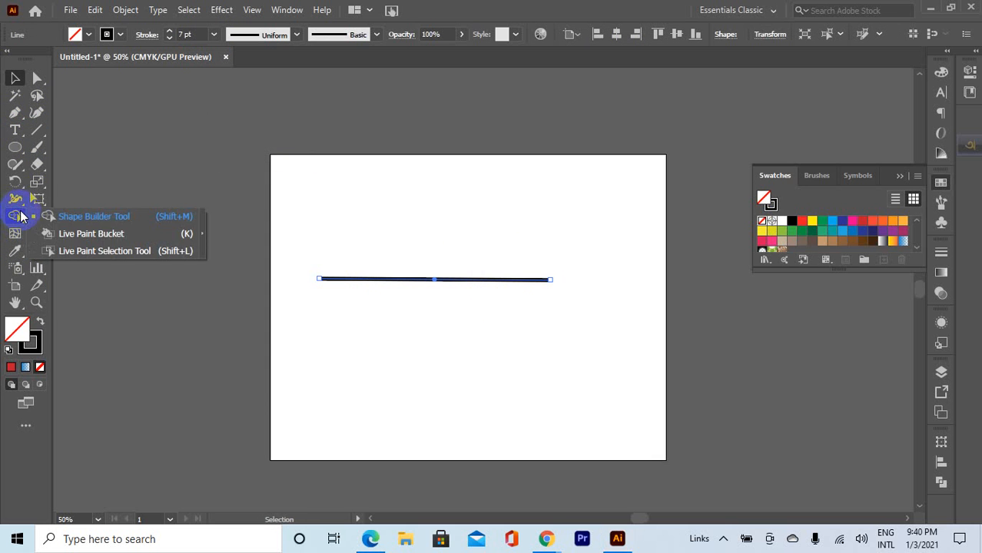
click(18, 201)
click(108, 201)
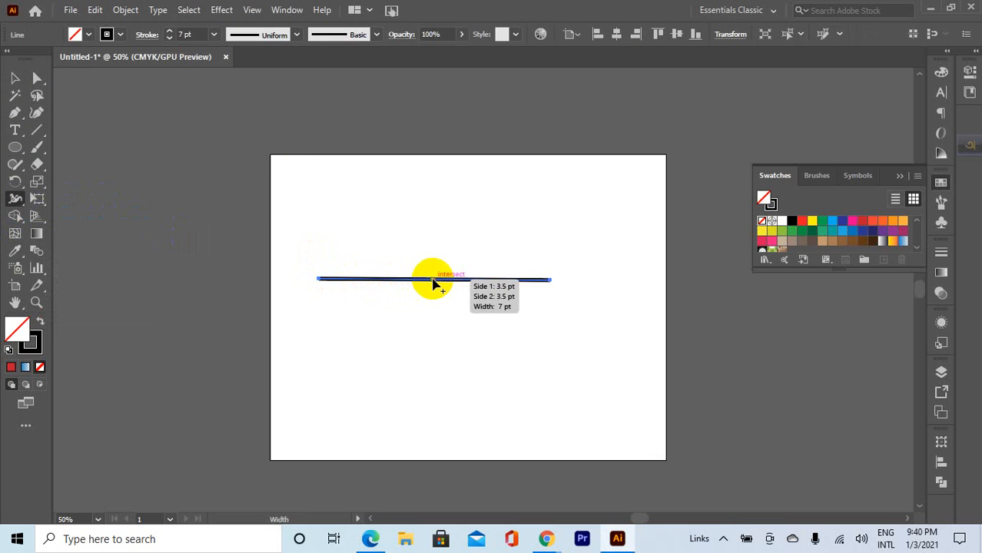
mouse_move(435, 279)
mouse_down()
mouse_move(430, 417)
mouse_move(435, 301)
mouse_move(436, 395)
mouse_move(434, 335)
mouse_move(480, 307)
mouse_move(513, 307)
mouse_move(505, 357)
mouse_up()
drag(343, 285, 346, 372)
mouse_move(367, 311)
mouse_down()
mouse_move(329, 276)
mouse_move(305, 278)
mouse_move(329, 298)
mouse_move(322, 415)
mouse_up()
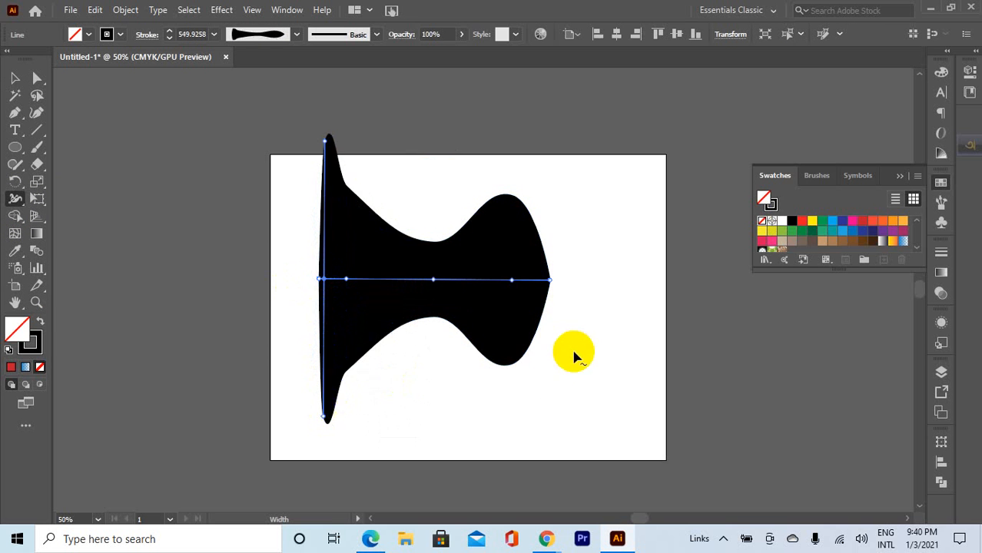
drag(549, 280, 545, 415)
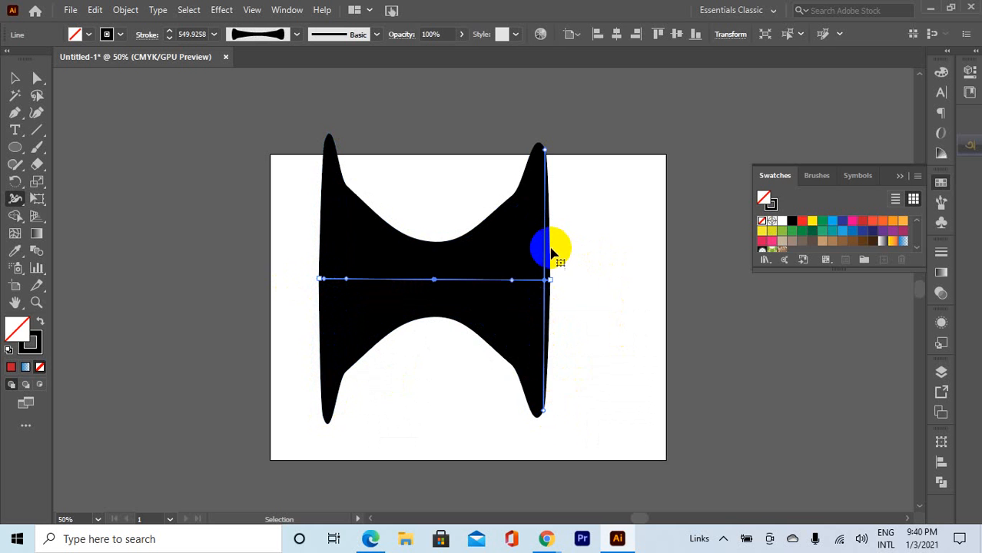
- Undo all the width changes on the line, back to its uniform 7 pt stroke
key(ctrl+z)
key(ctrl+z)
key(ctrl+z)
key(ctrl+z)
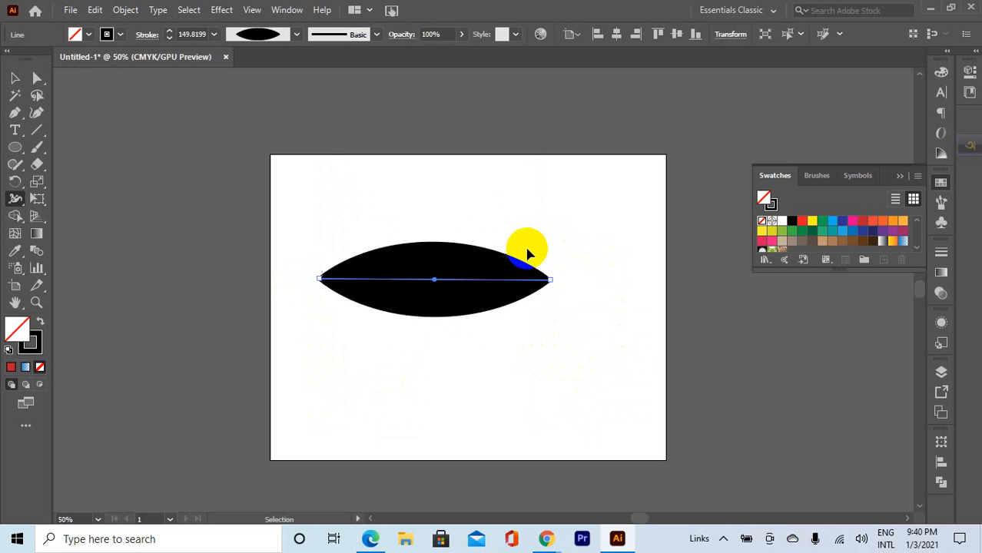
key(ctrl+z)
key(ctrl+z)
key(ctrl+z)
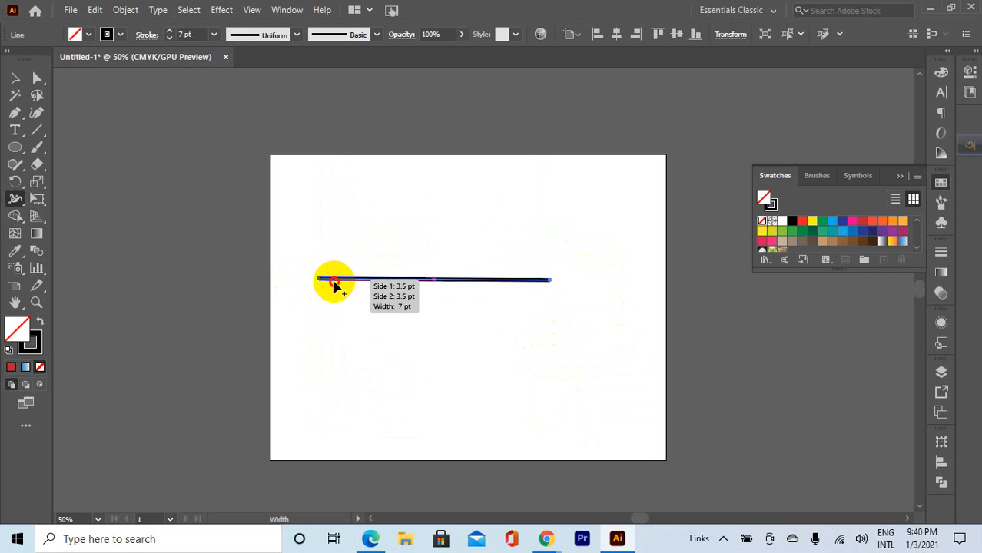
- Try widening the stroke near the line's left and right ends with the Width tool, and undo both changes
drag(335, 284, 340, 326)
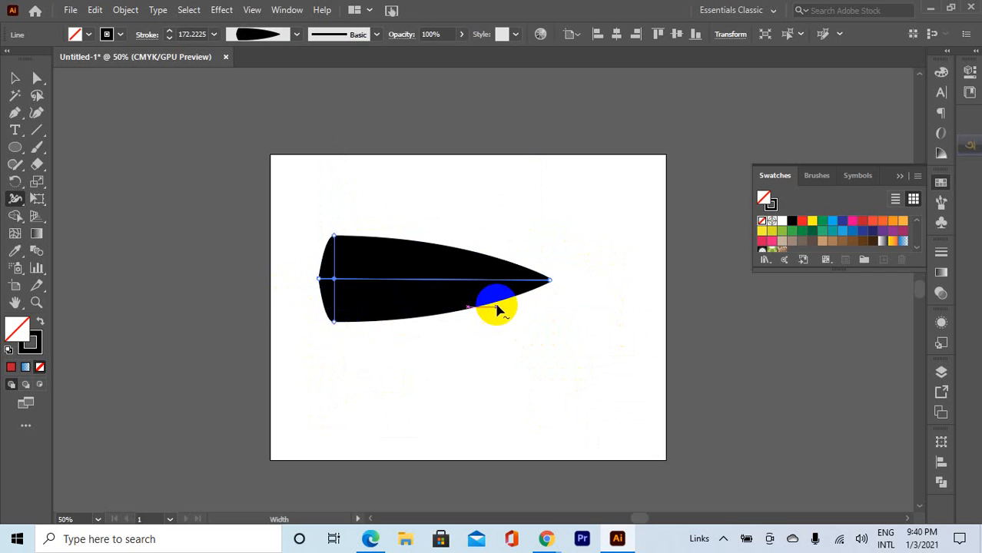
drag(497, 308, 497, 338)
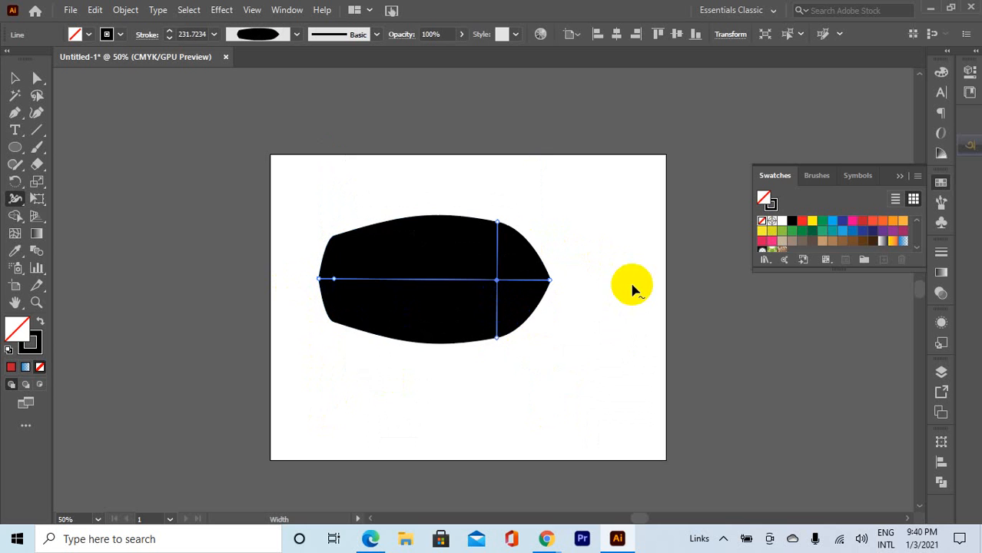
key(ctrl+z)
key(ctrl+z)
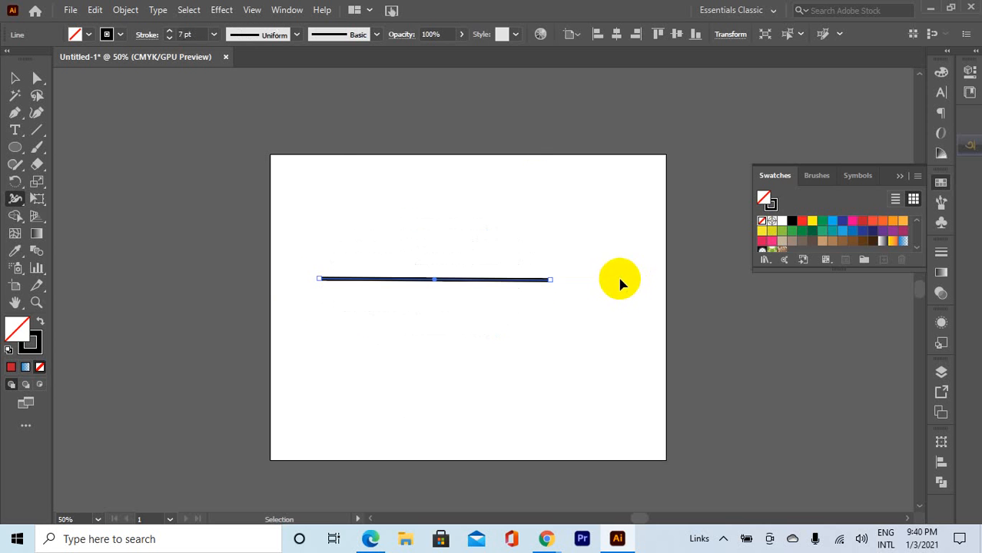
- Distort the line with the Warp tool into an irregular wave, pushing it alternately up and down at four places along its length
drag(16, 198, 88, 222)
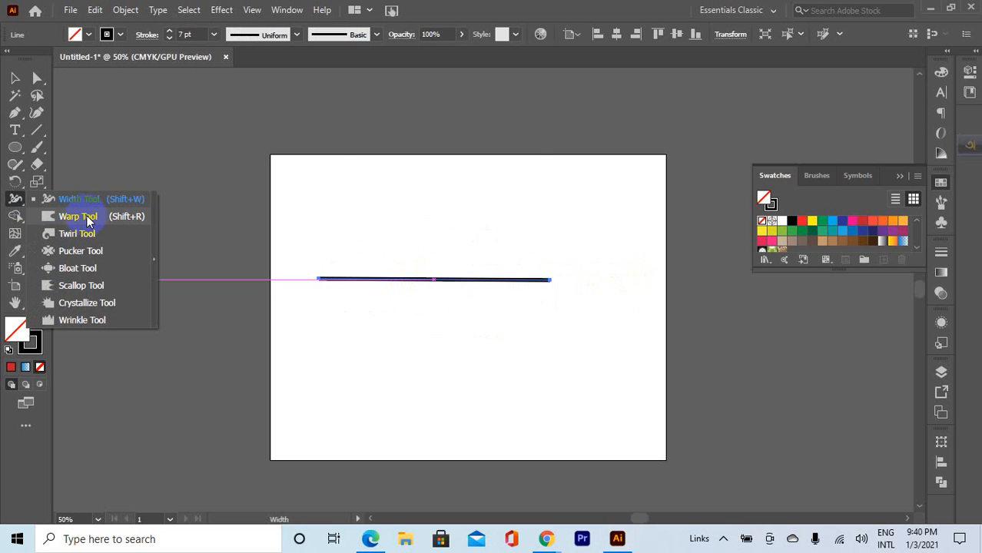
click(88, 221)
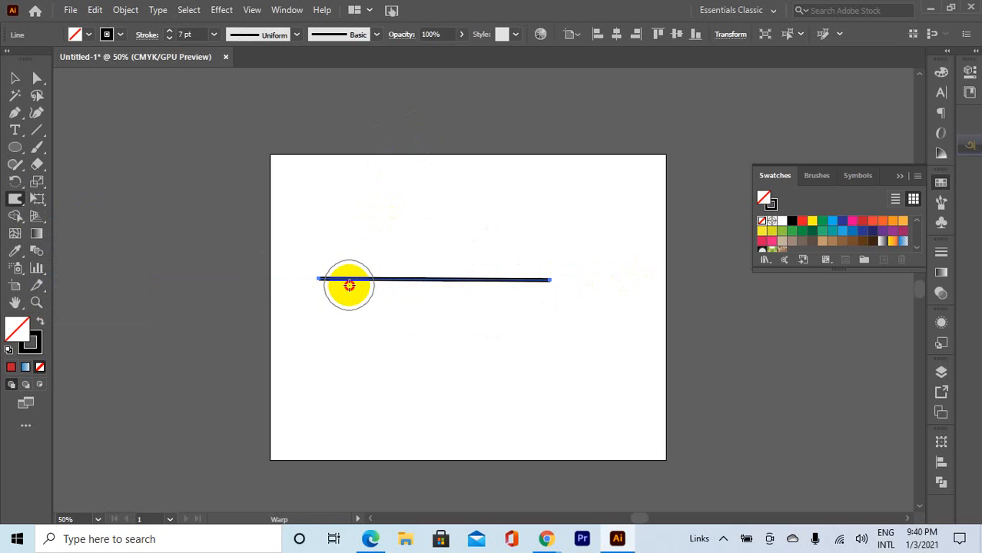
drag(373, 291, 371, 227)
drag(442, 269, 402, 334)
mouse_move(475, 268)
mouse_down()
mouse_move(482, 313)
mouse_move(492, 196)
mouse_up()
drag(527, 266, 539, 296)
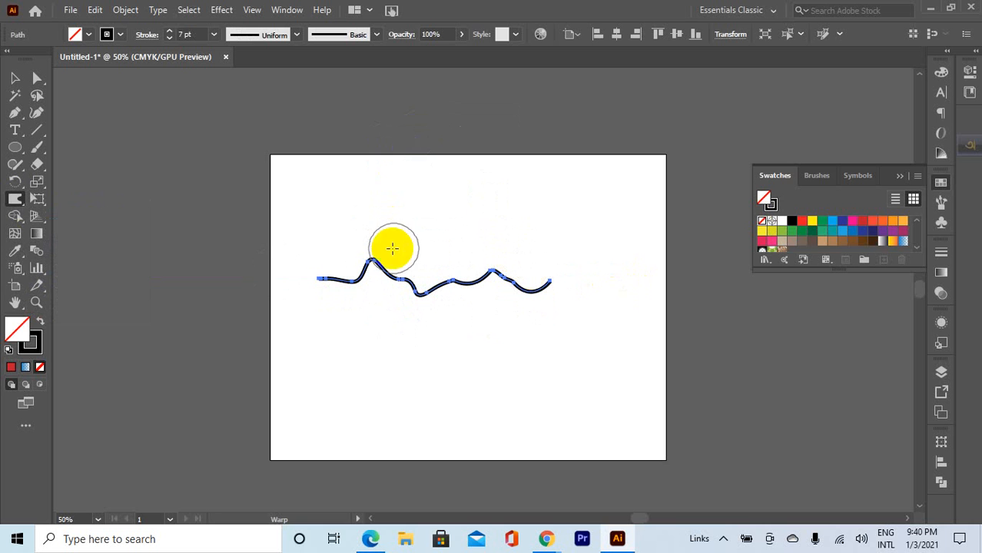
- Warp the line further, bending its left end down, raising two peaks near the middle and right, and curling the right end upward
drag(329, 260, 307, 345)
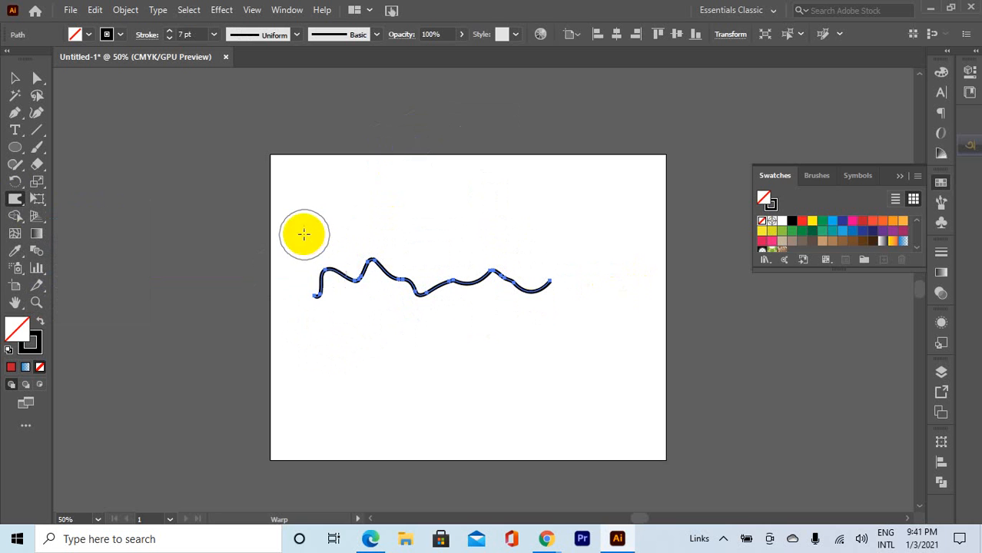
drag(404, 295, 431, 185)
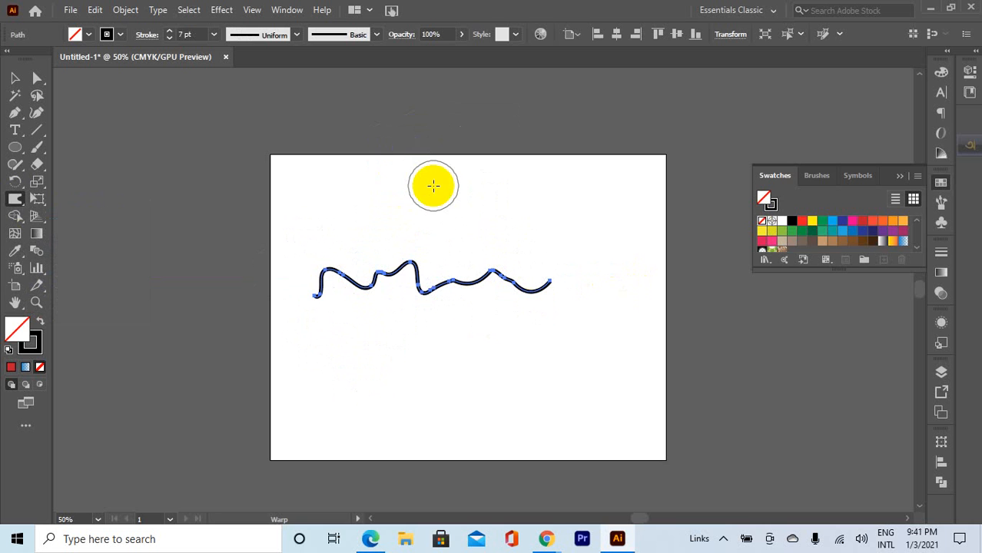
drag(498, 291, 506, 200)
drag(542, 277, 548, 412)
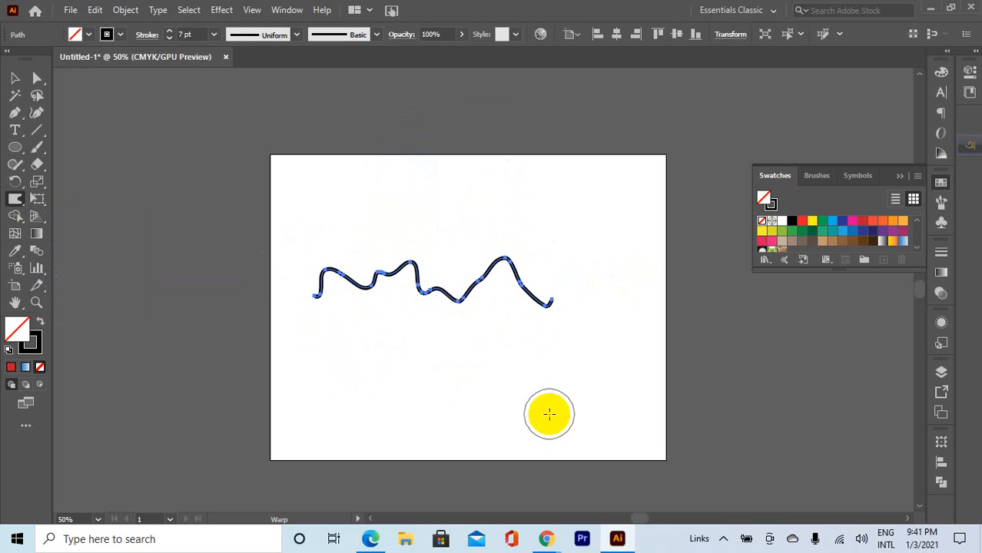
mouse_move(560, 315)
mouse_down()
mouse_move(573, 272)
mouse_move(552, 278)
mouse_move(587, 250)
mouse_move(574, 262)
mouse_move(588, 237)
mouse_up()
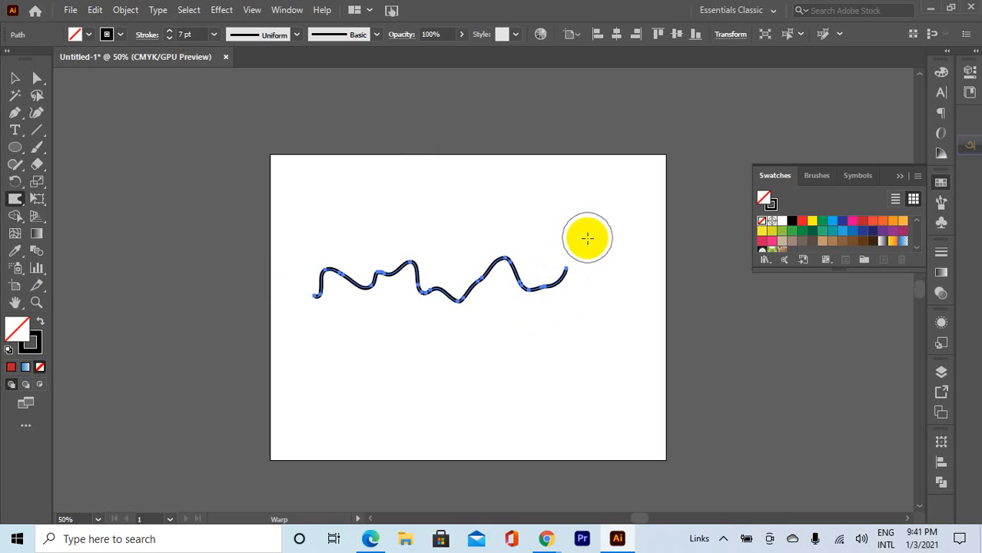
- Undo all the Warp distortions, back to the straight 7 pt line
key(v)
key(ctrl+z)
key(ctrl+z)
key(ctrl+z)
key(ctrl+z)
key(ctrl+z)
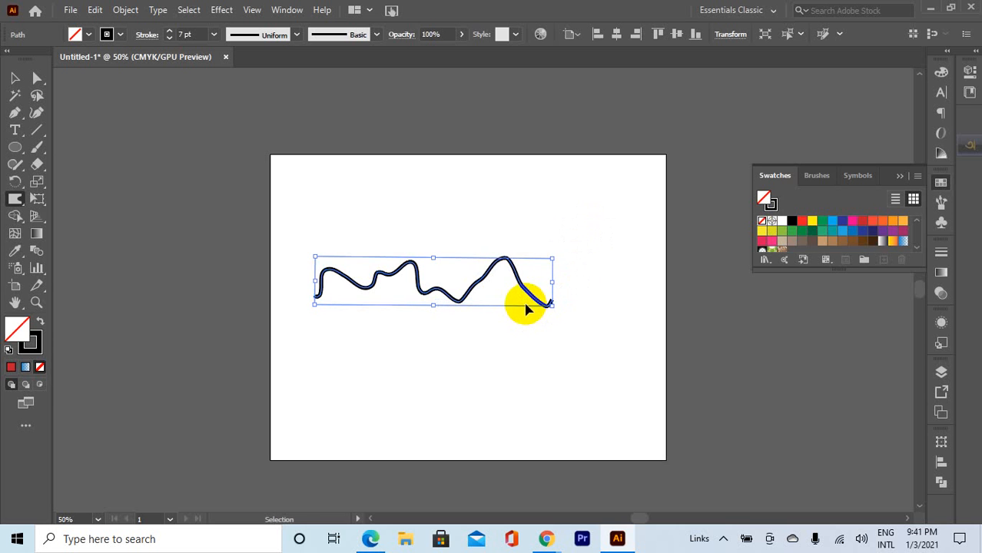
key(ctrl+z)
key(ctrl+z)
key(ctrl+z)
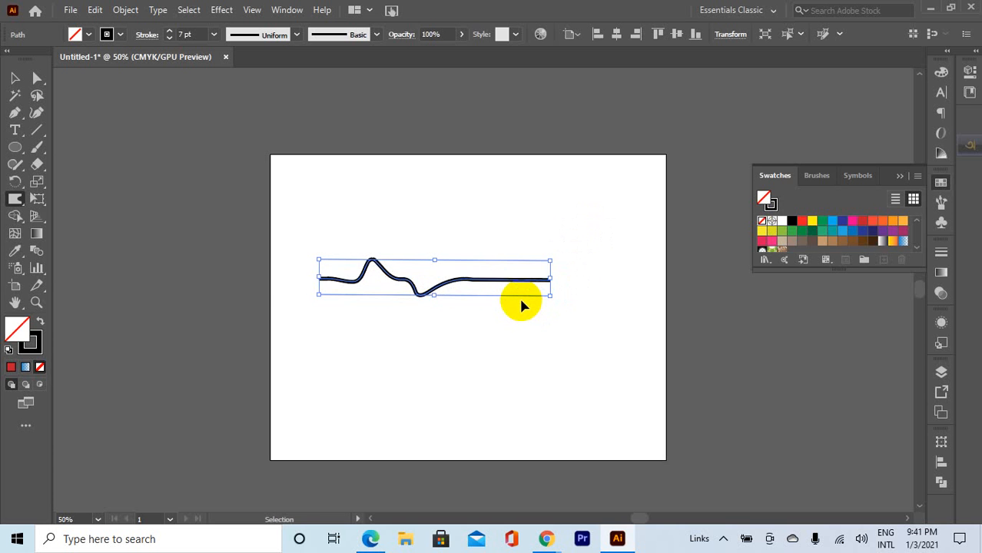
- Twirl the line into five spirals, placed near both ends, at the middle, and between those points
key(shift+r)
drag(15, 198, 77, 236)
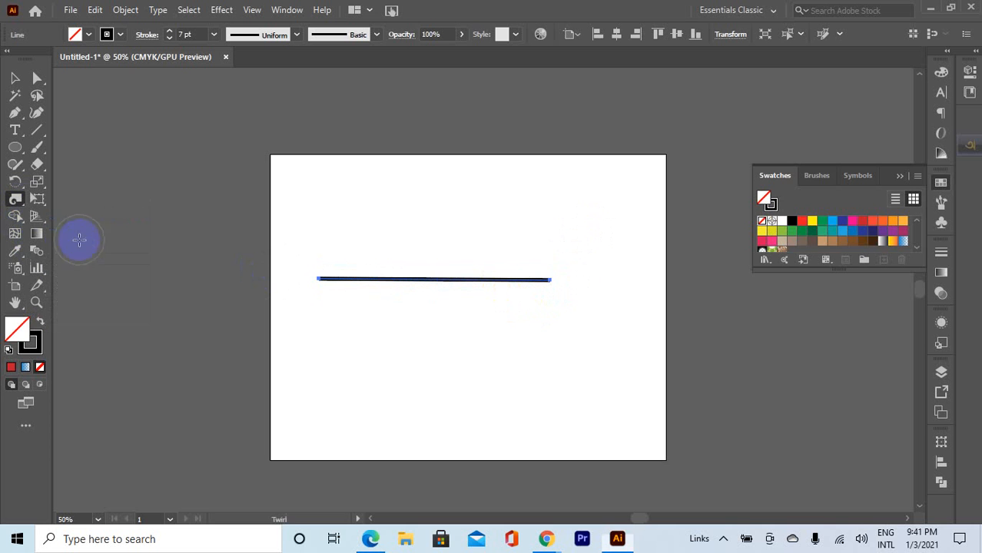
click(349, 267)
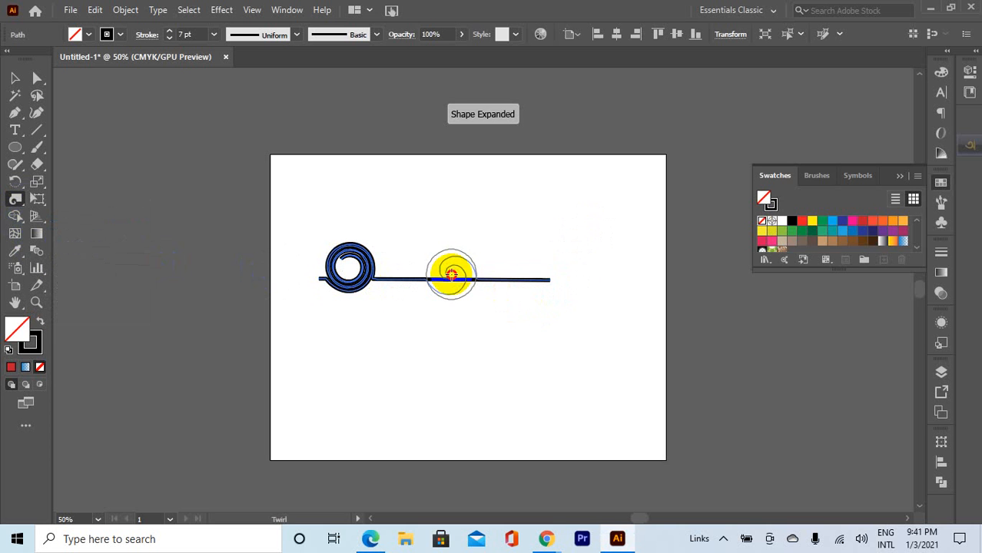
click(452, 275)
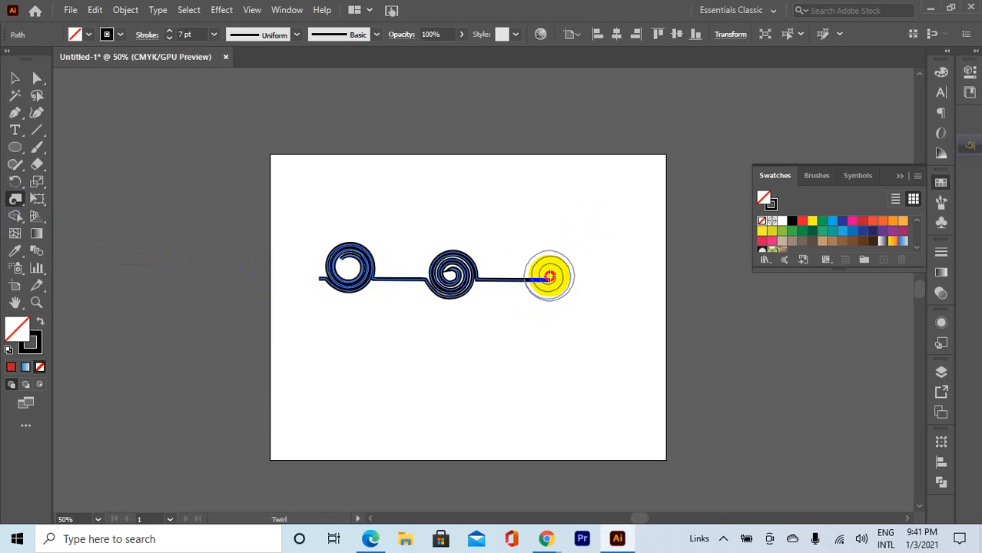
click(549, 277)
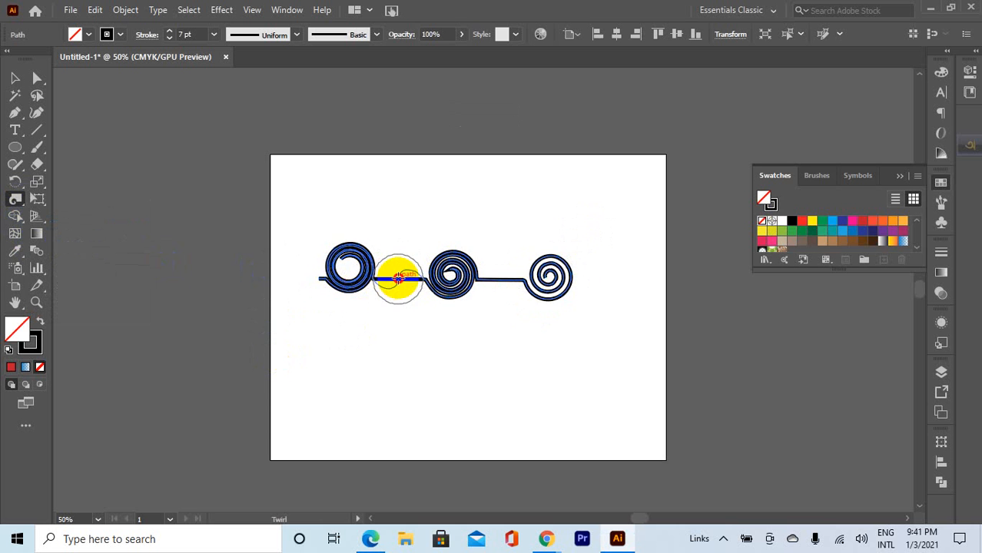
drag(398, 278, 400, 281)
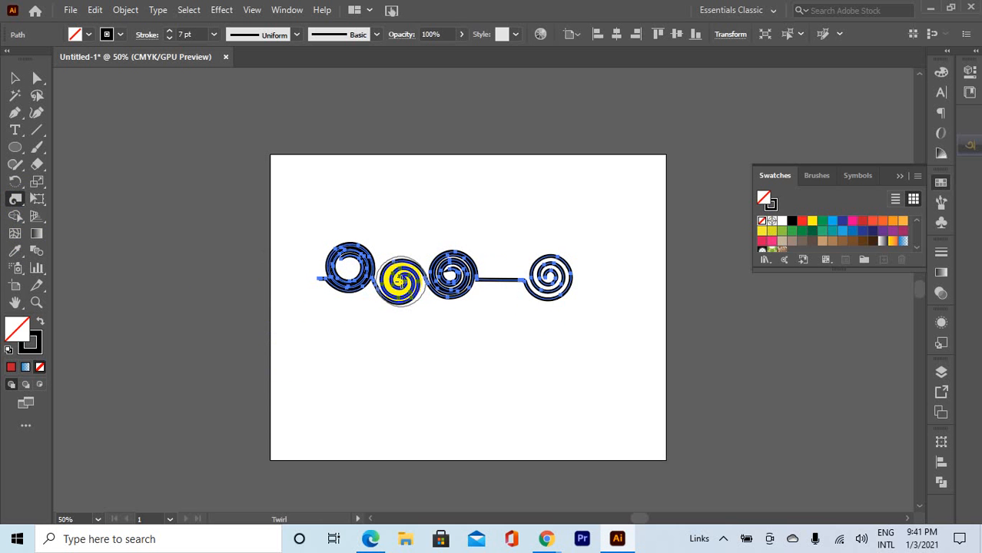
click(497, 281)
drag(499, 280, 301, 338)
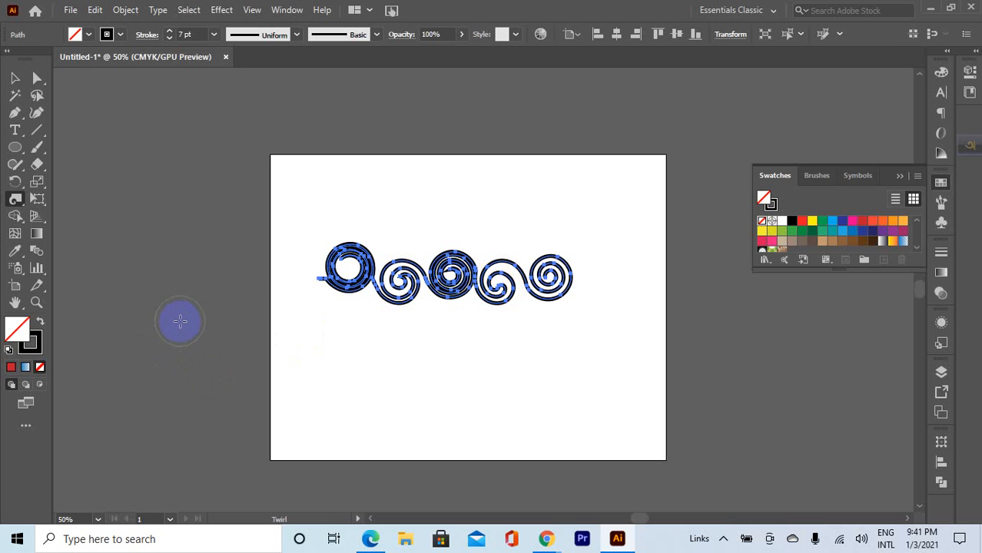
- Pull the anchor point atop the middle spiral's outer turn upward with the Direct Selection tool
click(37, 78)
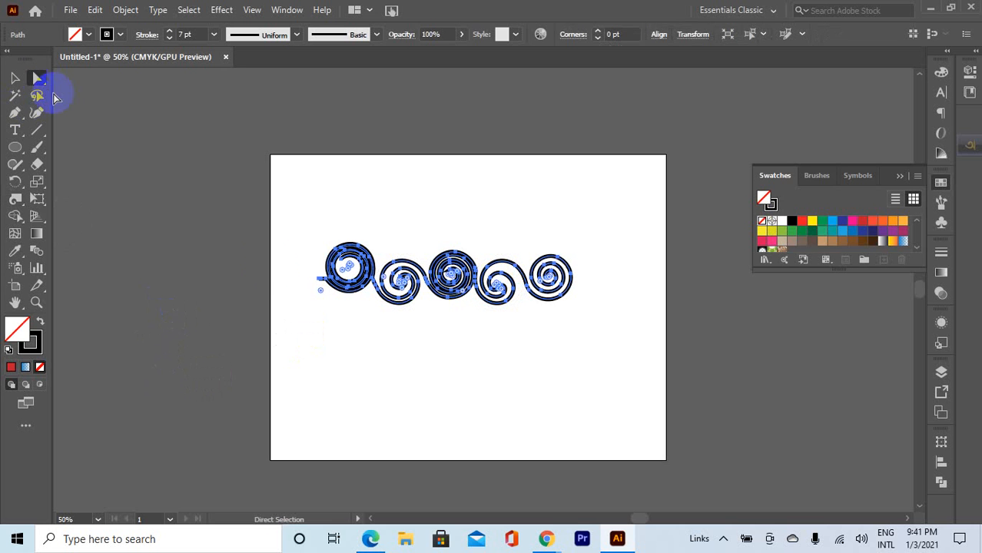
click(401, 270)
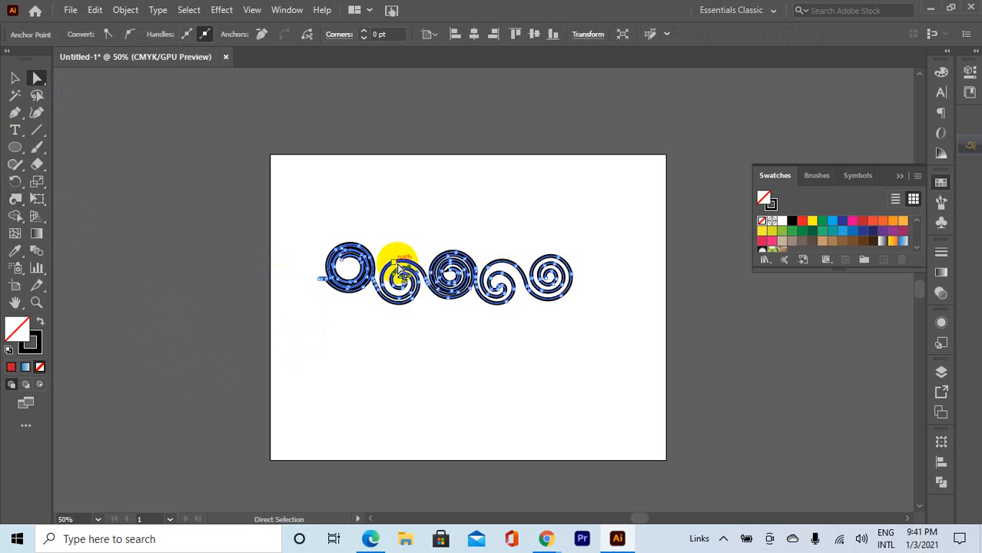
click(451, 270)
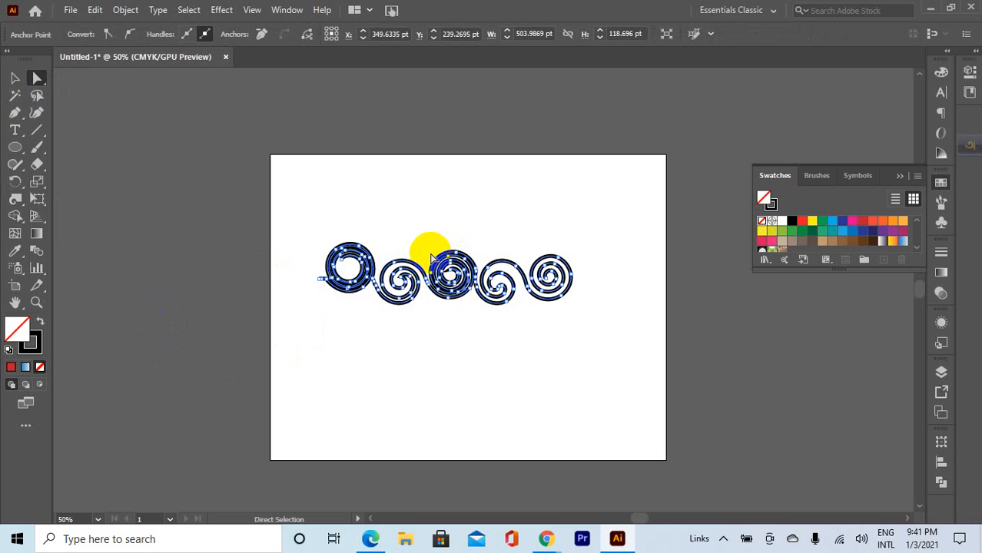
scroll(483, 256, up, 5)
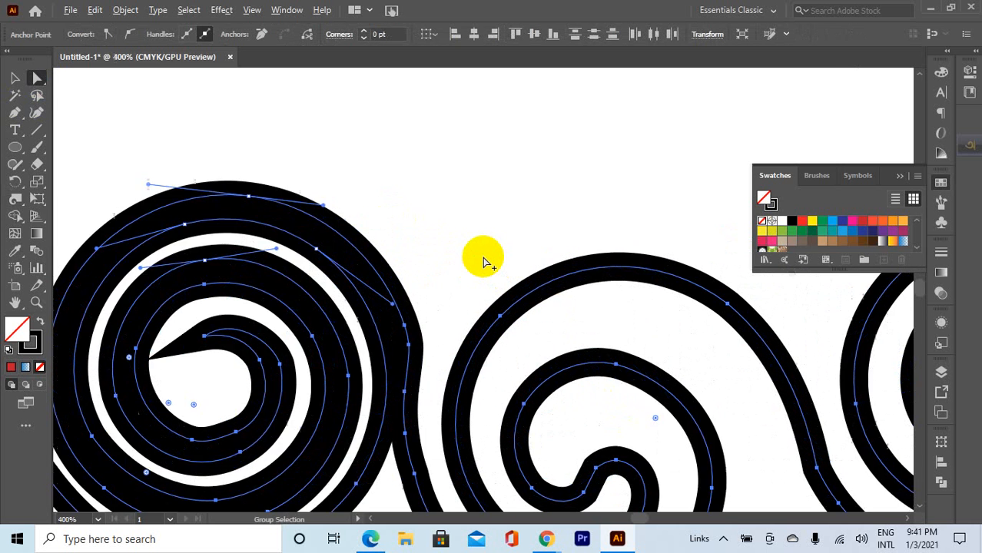
click(473, 251)
click(350, 222)
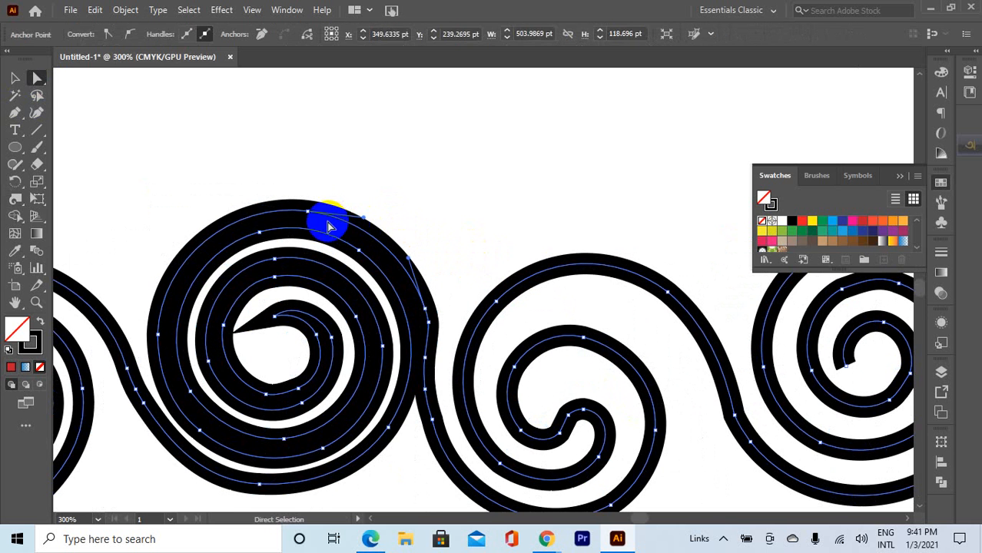
drag(313, 216, 408, 169)
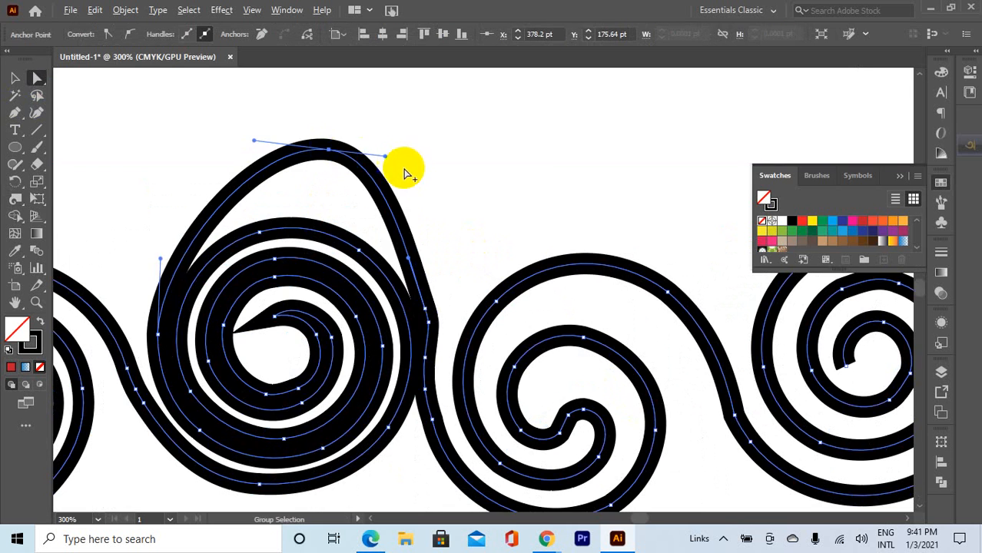
- Undo the anchor point move and all the Twirl distortions, back to the straight line
scroll(408, 169, down, 4)
key(ctrl+z)
key(ctrl+z)
key(ctrl+z)
key(ctrl+z)
key(ctrl+z)
key(ctrl+z)
key(ctrl+z)
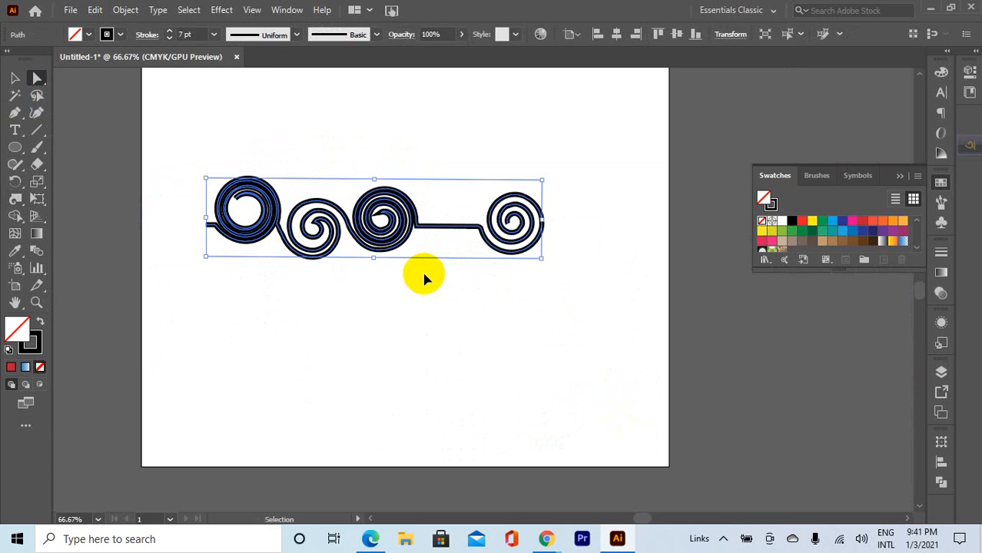
key(ctrl+z)
key(ctrl+z)
key(ctrl+z)
key(ctrl+z)
key(ctrl+z)
key(ctrl+z)
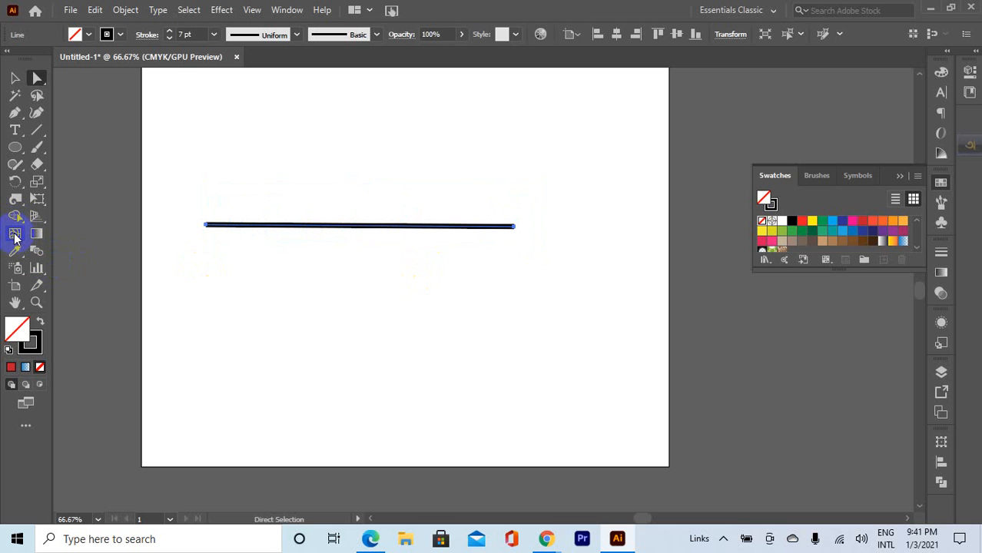
- Distort the line with the Pucker tool, pulling narrow spikes down at several places and drawing its left end far down
click(14, 198)
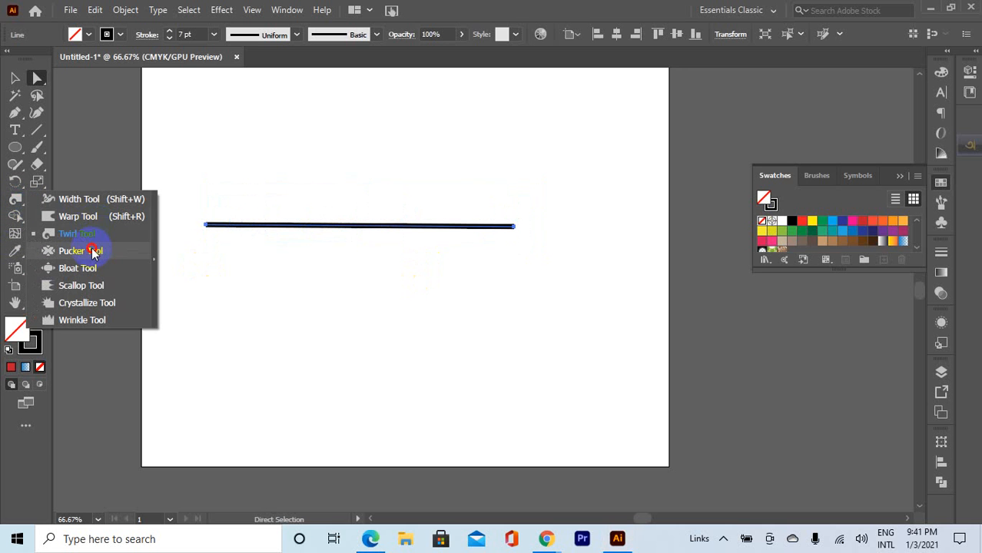
click(80, 251)
drag(271, 228, 283, 370)
mouse_move(336, 243)
mouse_down()
mouse_move(381, 250)
mouse_move(318, 358)
mouse_move(313, 327)
mouse_up()
mouse_move(445, 217)
mouse_down()
mouse_move(442, 351)
mouse_move(499, 206)
mouse_up()
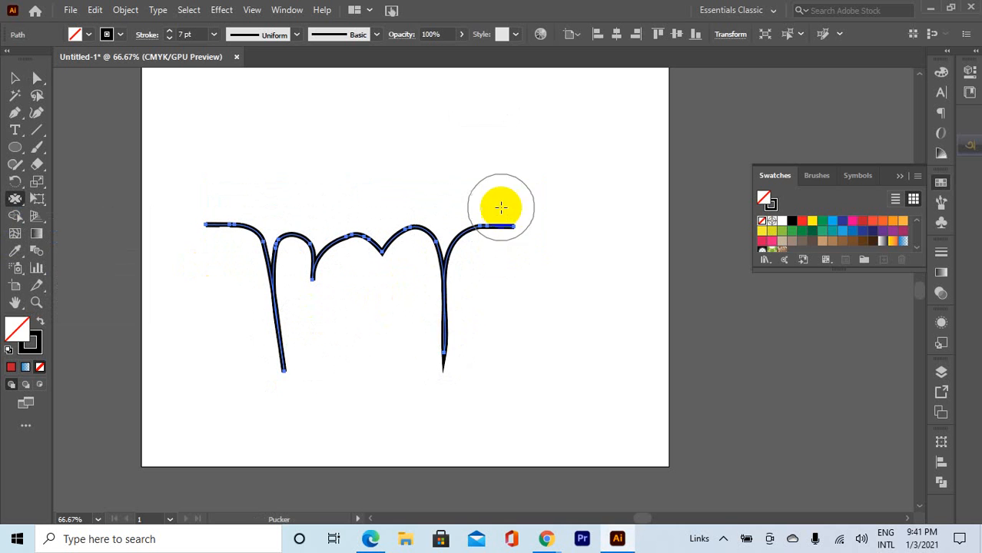
mouse_move(215, 220)
mouse_down()
mouse_move(194, 260)
mouse_move(182, 376)
mouse_move(187, 410)
mouse_move(212, 421)
mouse_up()
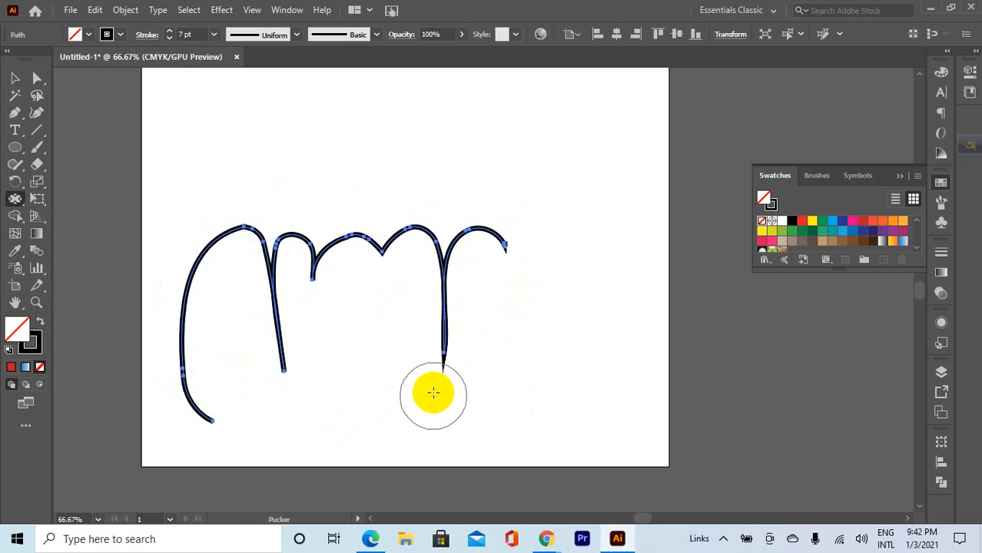
- Pucker the spikes further, curving the long right one toward the lower left and pulling the middle ones down and around
drag(444, 361, 383, 406)
drag(324, 253, 321, 345)
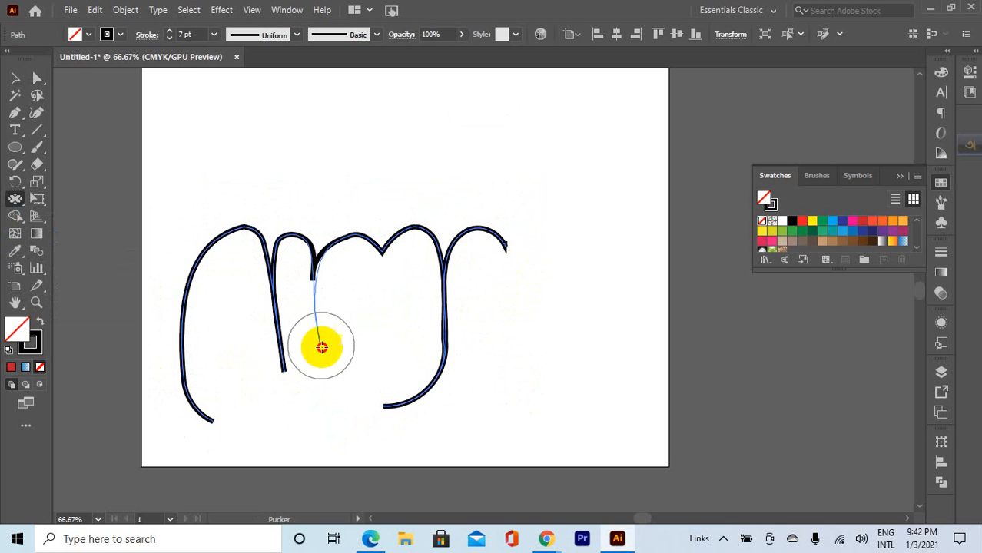
mouse_move(391, 256)
mouse_down()
mouse_move(379, 313)
mouse_move(302, 244)
mouse_move(359, 216)
mouse_move(408, 275)
mouse_move(342, 265)
mouse_move(332, 331)
mouse_move(302, 298)
mouse_move(281, 338)
mouse_move(285, 210)
mouse_move(273, 280)
mouse_move(313, 230)
mouse_move(298, 288)
mouse_move(310, 248)
mouse_move(361, 246)
mouse_move(313, 256)
mouse_move(402, 234)
mouse_move(463, 240)
mouse_move(430, 278)
mouse_move(349, 288)
mouse_move(364, 328)
mouse_move(397, 331)
mouse_move(419, 314)
mouse_move(391, 285)
mouse_move(418, 338)
mouse_up()
- Undo all the Pucker distortions and step back in the history to the straight line with a 6 pt stroke
key(z)
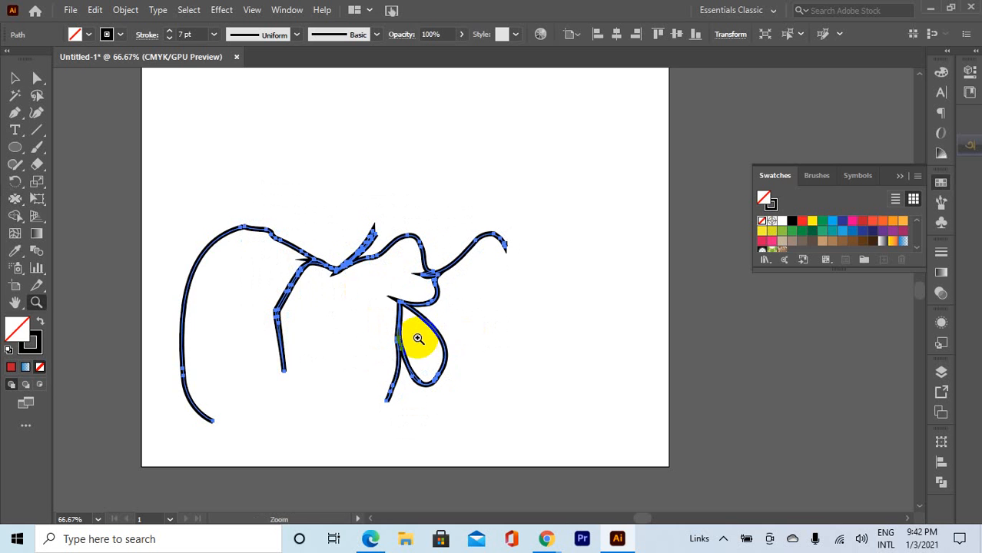
key(ctrl+z)
key(ctrl+z)
key(ctrl+z)
key(ctrl+z)
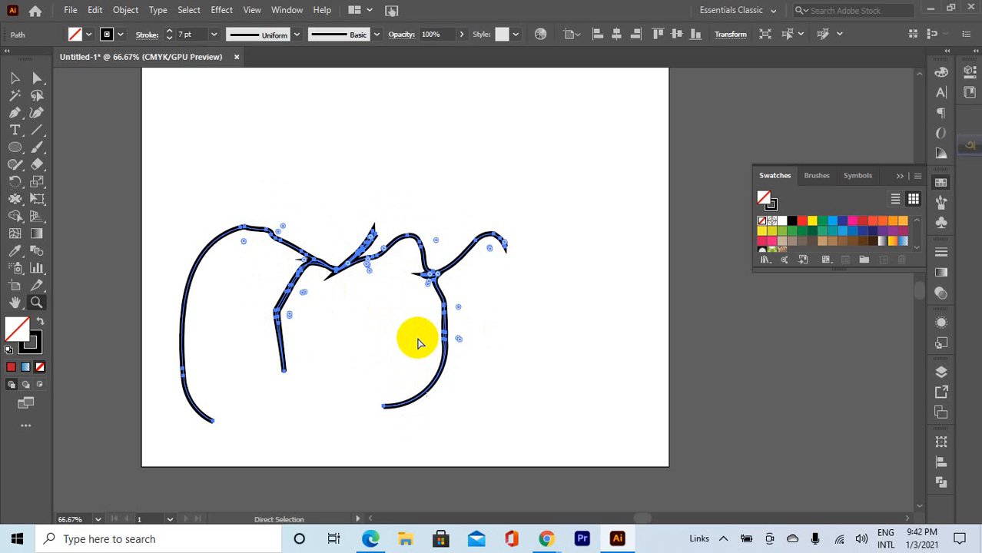
key(ctrl+z)
key(ctrl+z)
key(ctrl+z)
key(ctrl+z)
key(ctrl+z)
key(ctrl+z)
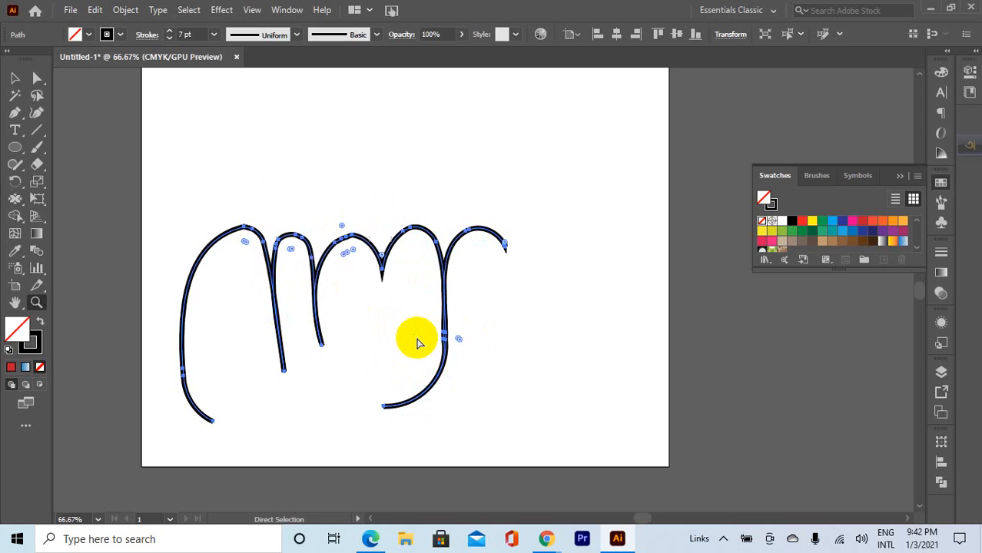
key(ctrl+z)
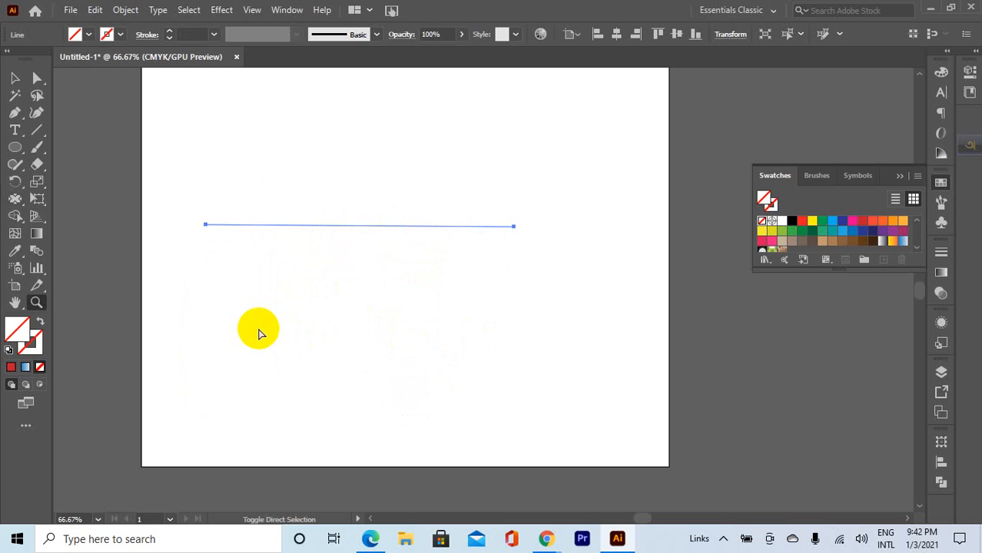
key(ctrl+z)
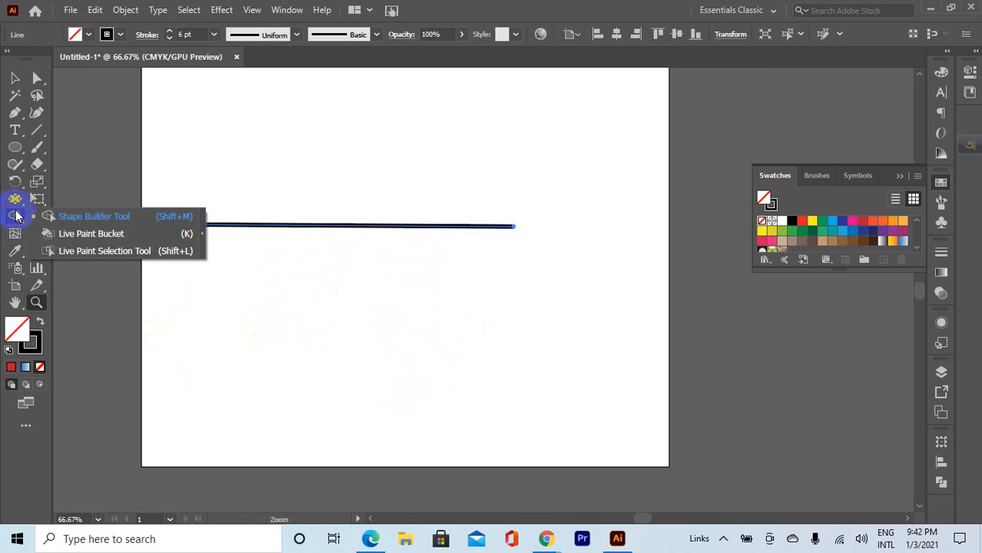
- Distort the straight line with the Bloat tool, making three rounded downward bulges along it and pushing in its right end
mouse_move(14, 198)
mouse_down()
mouse_move(62, 251)
mouse_move(62, 270)
mouse_up()
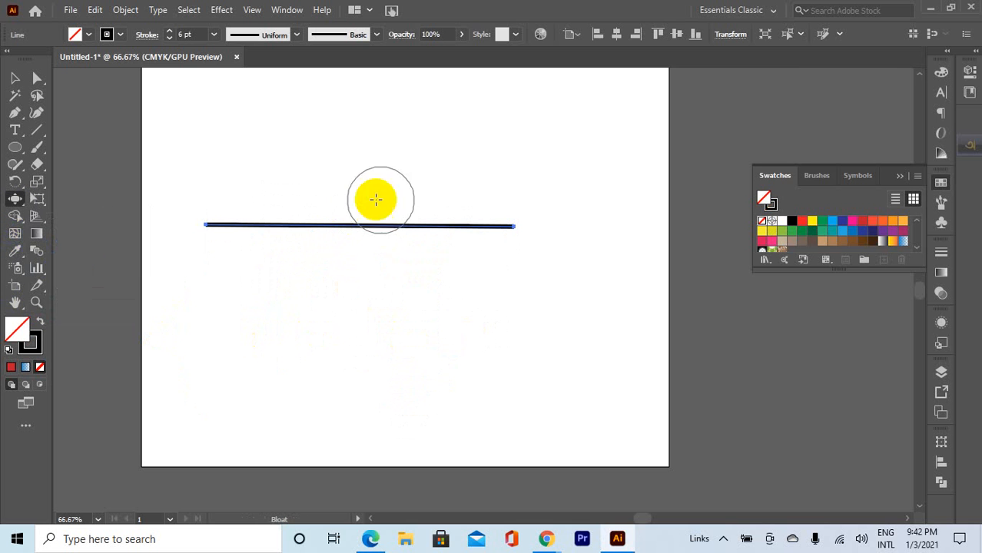
click(256, 215)
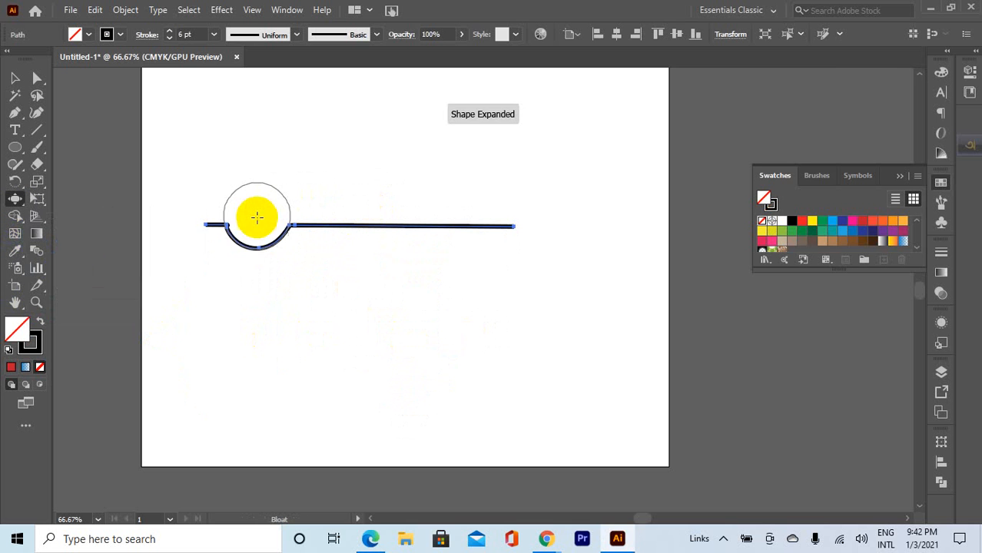
click(350, 223)
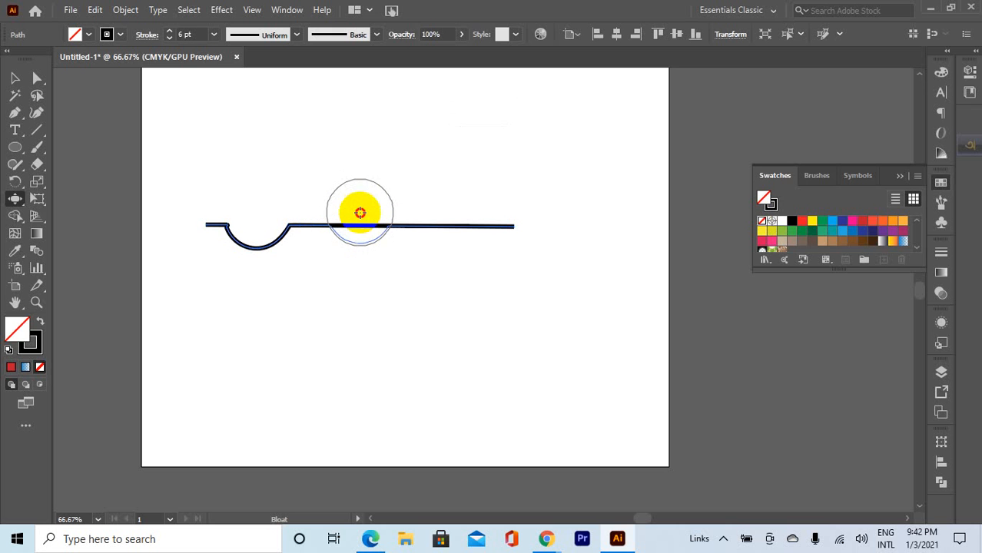
click(361, 213)
click(441, 224)
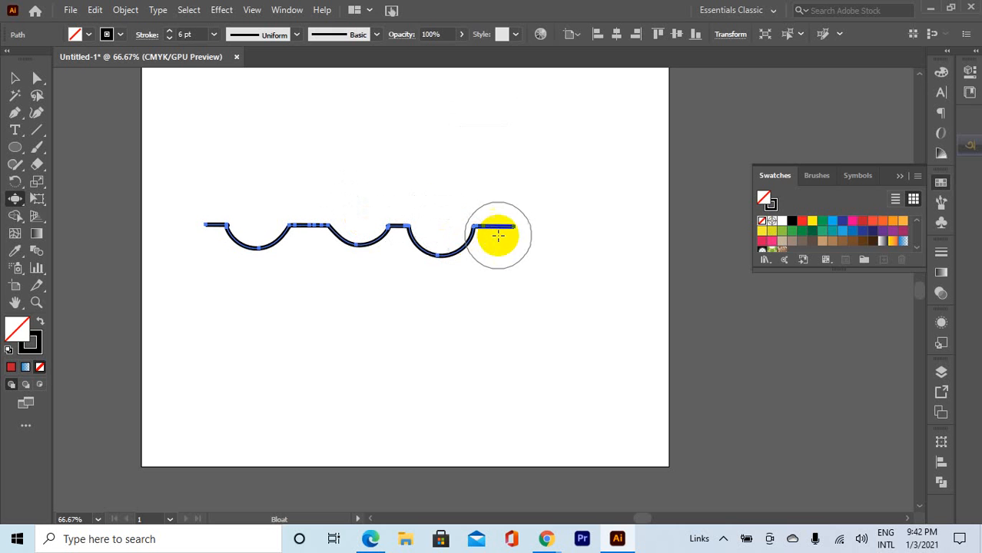
click(518, 225)
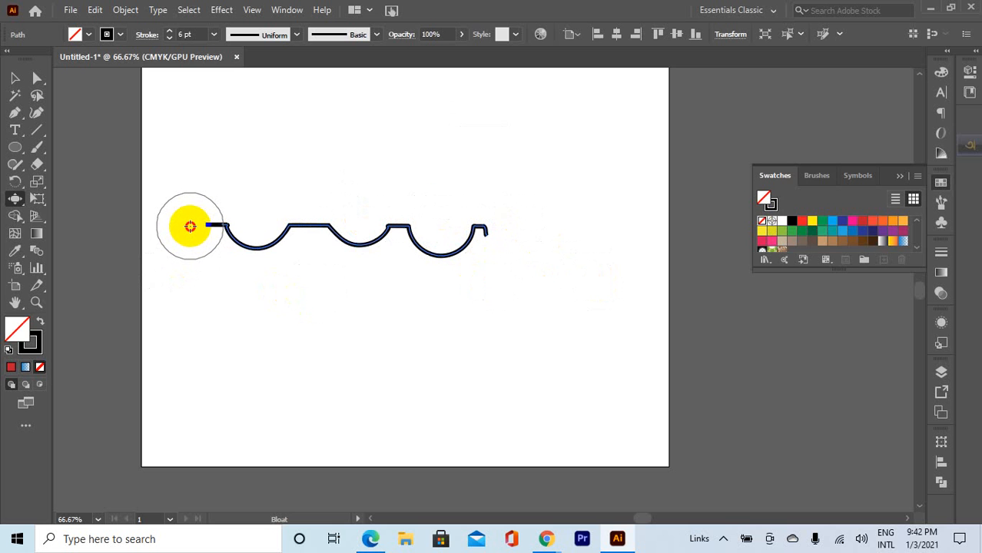
- Bloat the left end, deepen the bulges and swell the two stretches between them into round upward humps
click(190, 226)
click(255, 239)
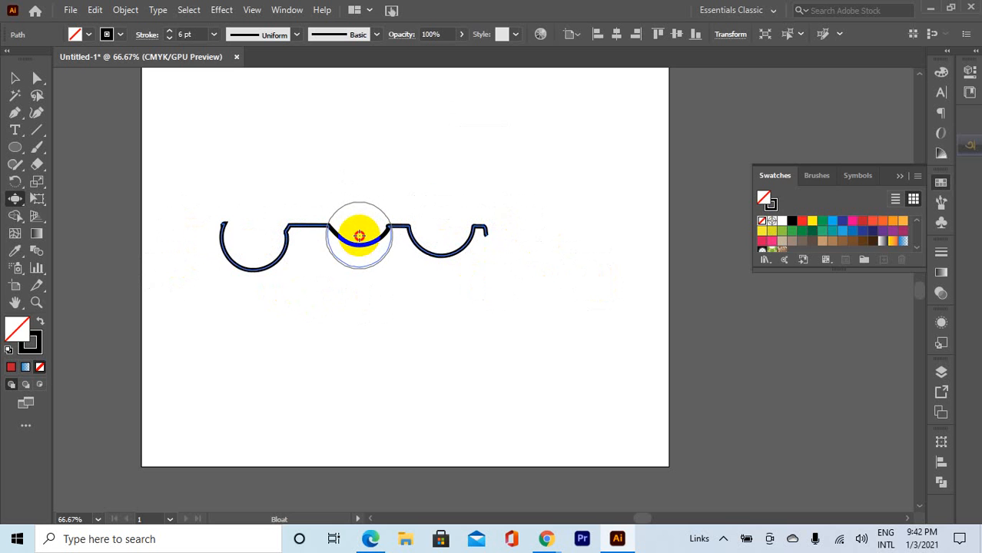
click(359, 236)
click(444, 238)
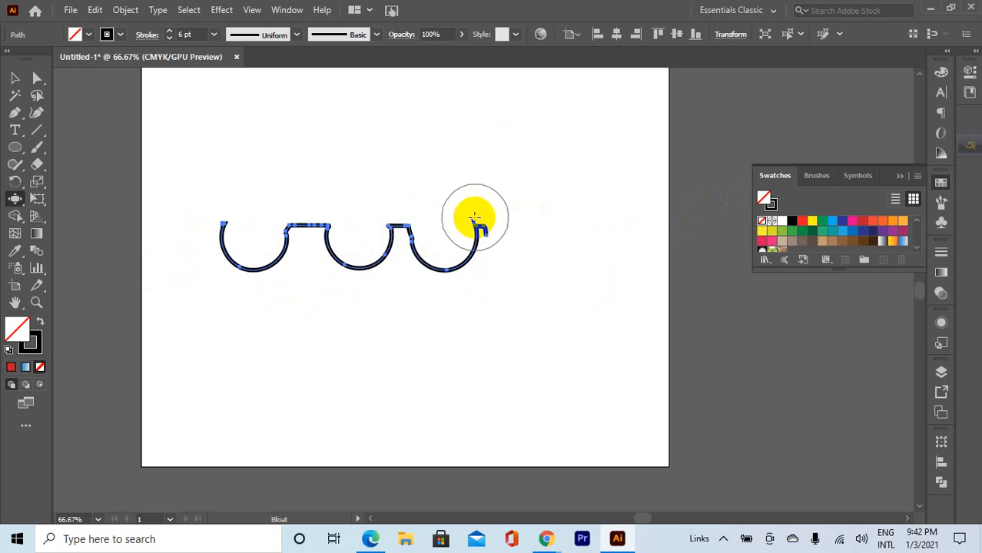
click(358, 247)
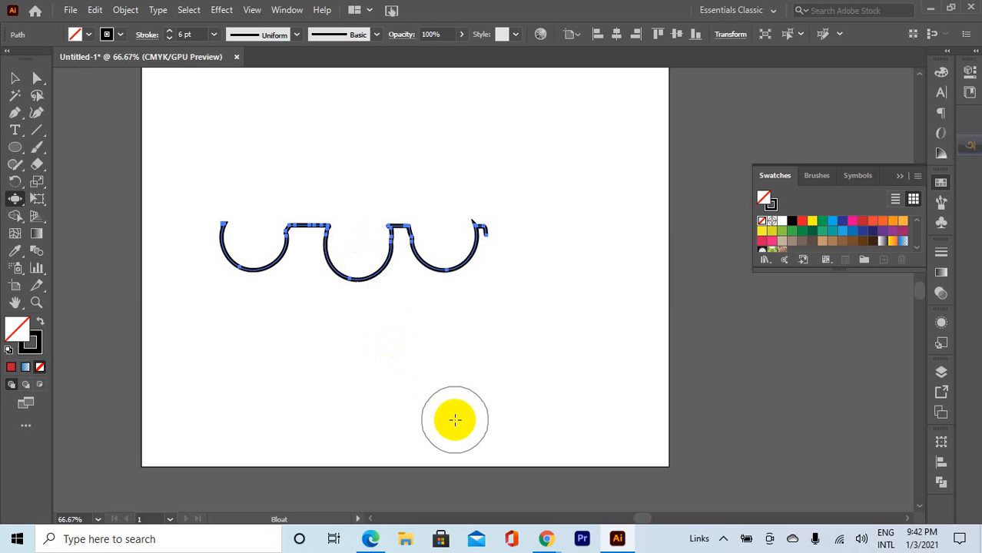
click(248, 255)
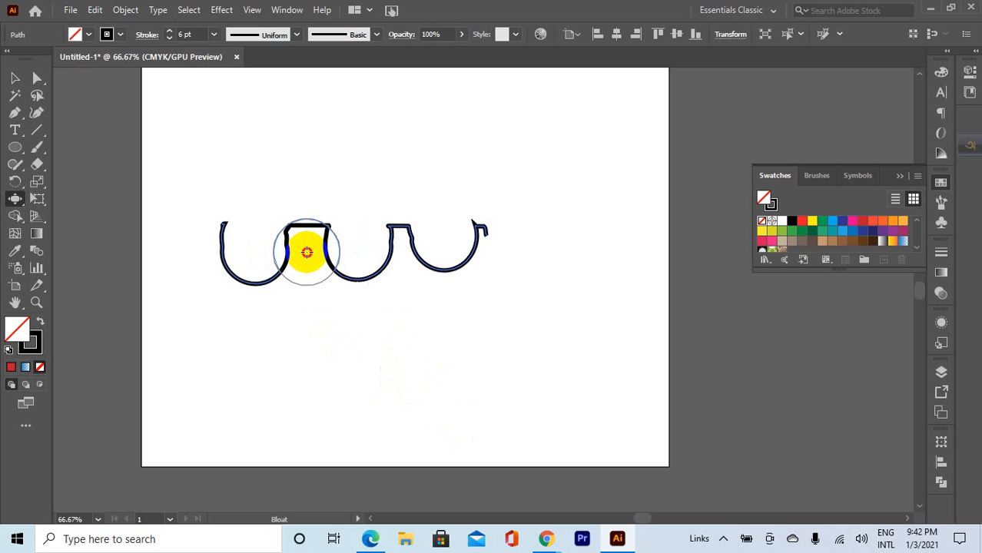
click(307, 252)
click(404, 247)
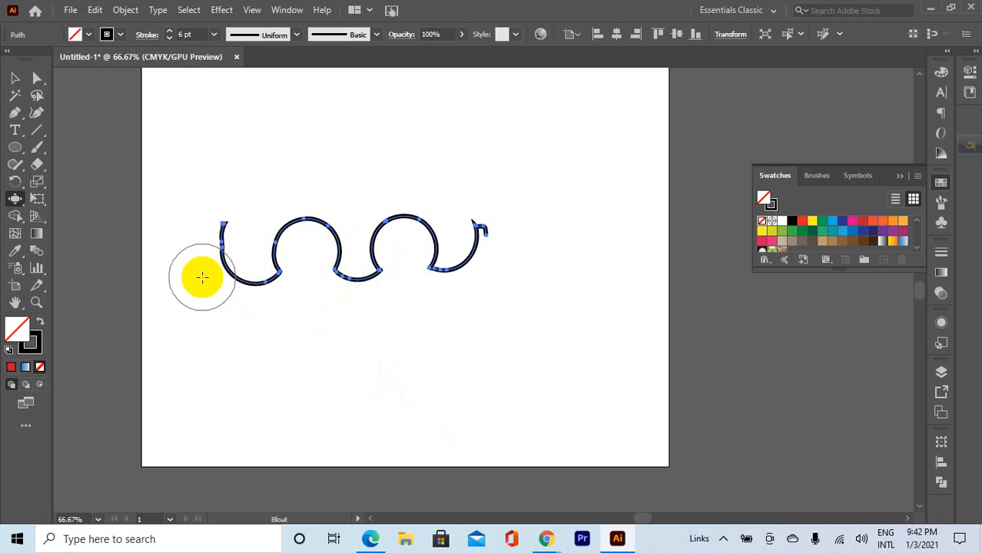
- Undo all the Bloat distortions, back to the straight line with a 6 pt stroke
key(ctrl+z)
key(ctrl+z)
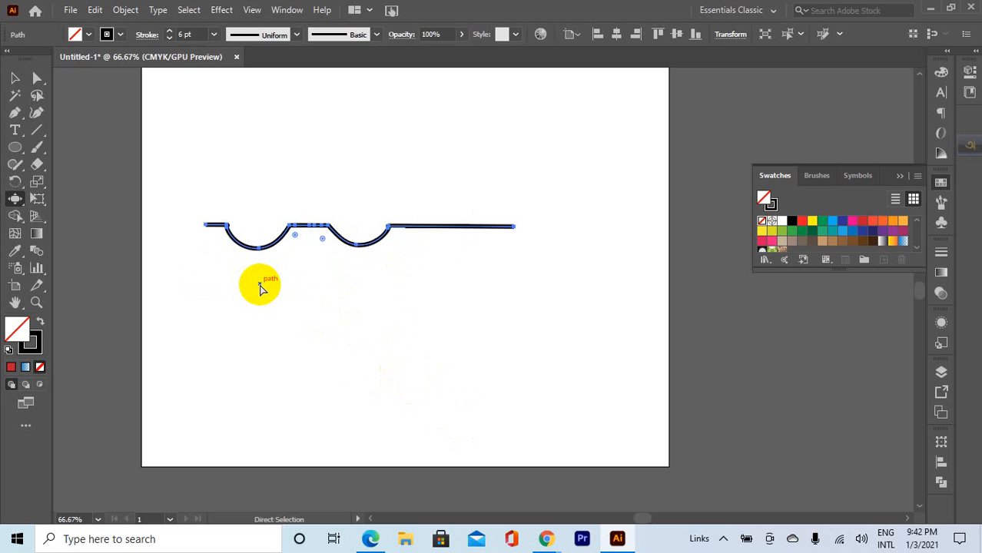
key(ctrl+z)
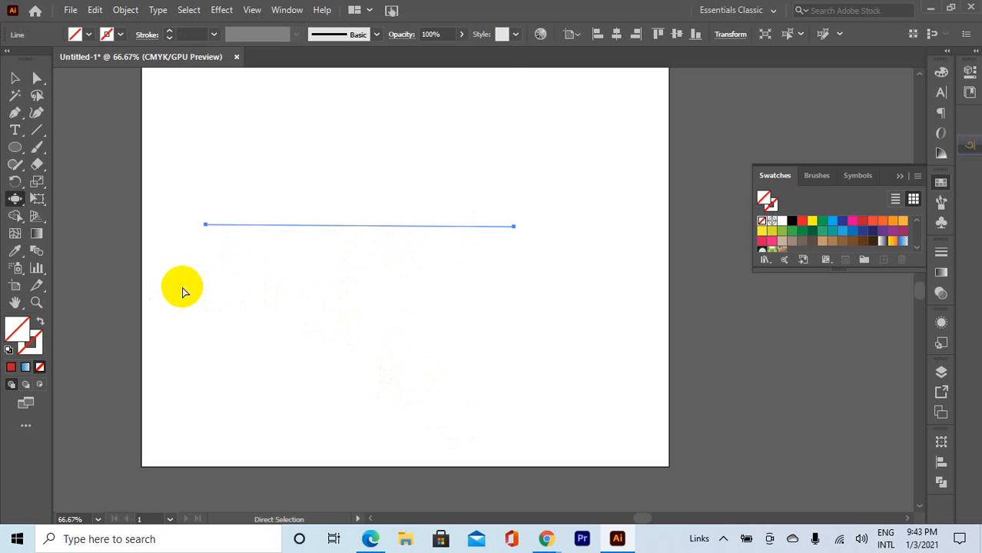
key(ctrl+z)
- Switch to the Google Meet tab in Chrome to check the call's participants and chat
mouse_move(545, 537)
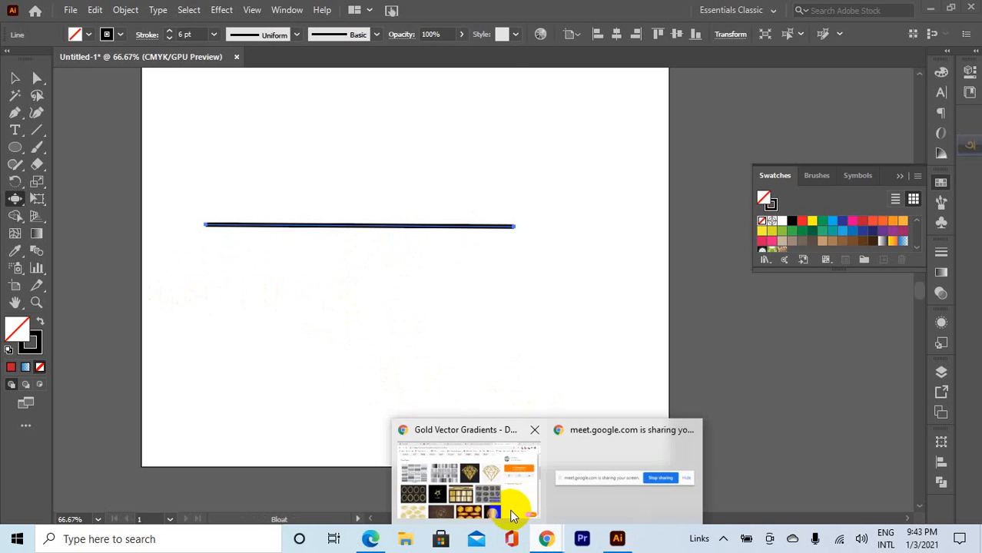
click(513, 517)
click(450, 11)
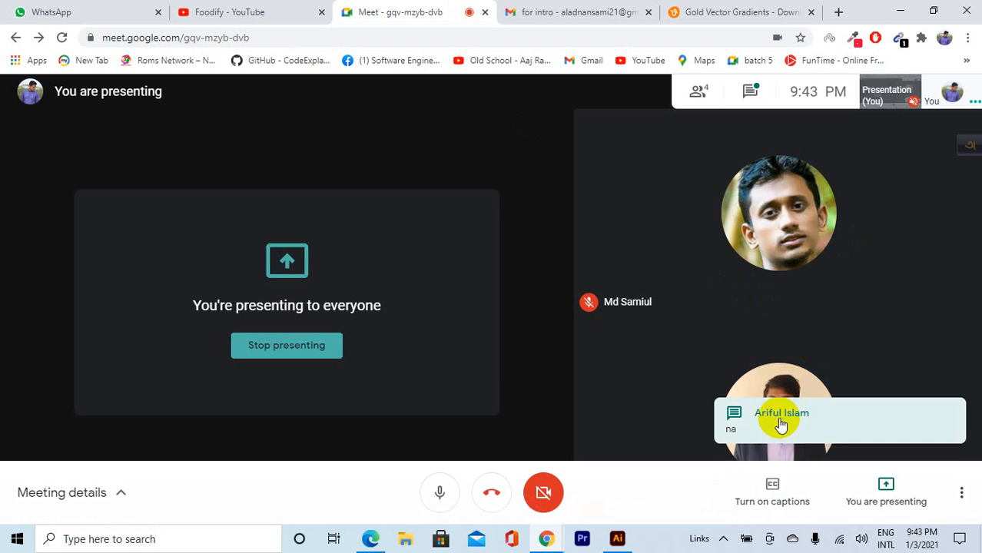
- Return to Illustrator and distort the line with the Scallop tool, fanning out dense spikes along its length
click(617, 540)
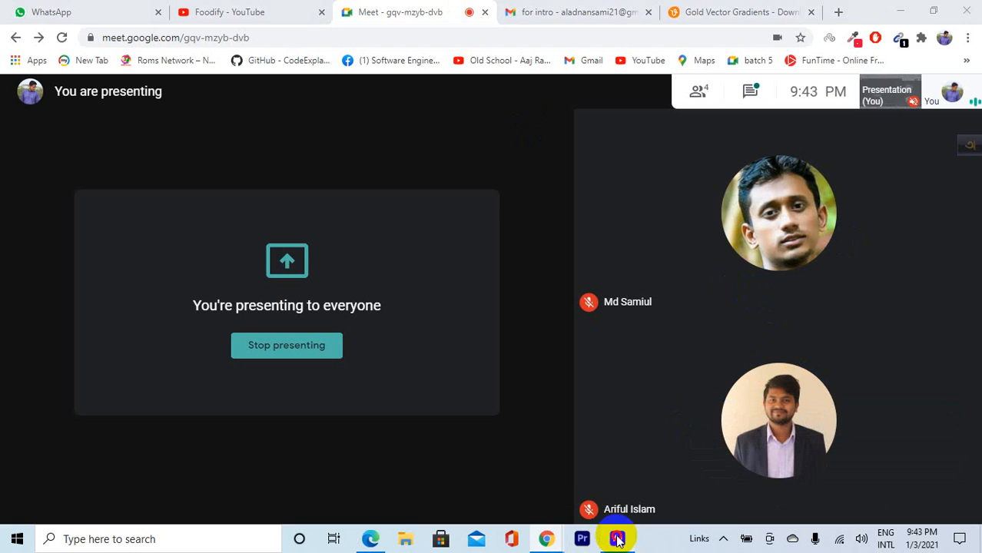
drag(20, 206, 82, 289)
mouse_move(208, 247)
mouse_down()
mouse_move(245, 239)
mouse_move(235, 243)
mouse_move(304, 234)
mouse_move(264, 249)
mouse_move(331, 235)
mouse_move(313, 250)
mouse_move(381, 230)
mouse_move(348, 250)
mouse_move(416, 227)
mouse_move(392, 242)
mouse_move(475, 234)
mouse_move(441, 243)
mouse_move(492, 225)
mouse_move(410, 250)
mouse_move(395, 275)
mouse_move(446, 235)
mouse_move(299, 208)
mouse_move(234, 236)
mouse_move(257, 257)
mouse_move(252, 233)
mouse_move(282, 267)
mouse_move(329, 228)
mouse_move(295, 180)
mouse_move(271, 251)
mouse_move(292, 262)
mouse_move(309, 226)
mouse_move(304, 258)
mouse_move(326, 228)
mouse_move(297, 245)
mouse_move(354, 240)
mouse_move(306, 232)
mouse_move(310, 259)
mouse_move(331, 243)
mouse_move(412, 227)
mouse_move(435, 237)
mouse_move(286, 250)
mouse_move(314, 268)
mouse_move(315, 254)
mouse_move(294, 235)
mouse_move(288, 245)
mouse_move(267, 230)
mouse_move(345, 246)
mouse_move(292, 223)
mouse_move(312, 258)
mouse_move(279, 256)
mouse_move(277, 229)
mouse_up()
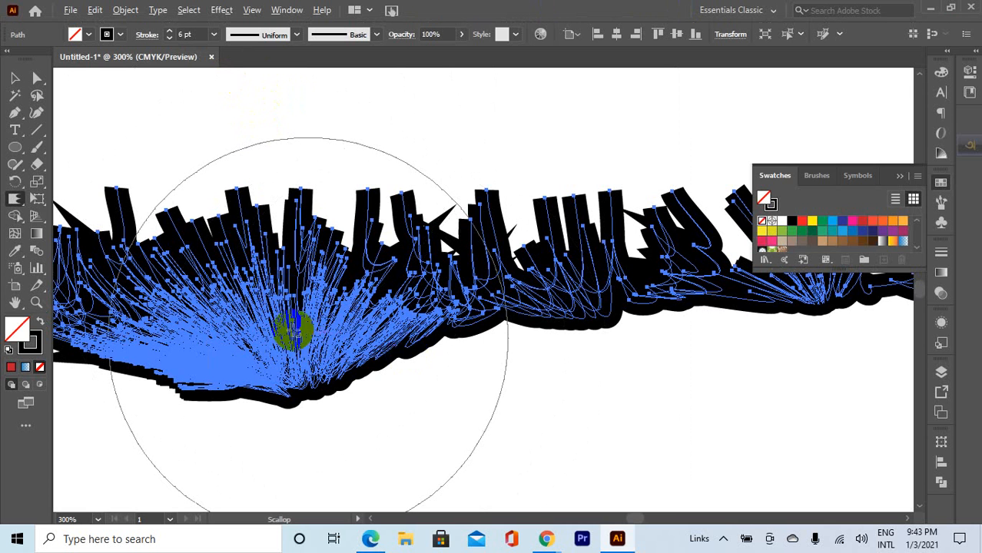
- Delete the scalloped line from the artboard
key(ctrl+1)
click(15, 77)
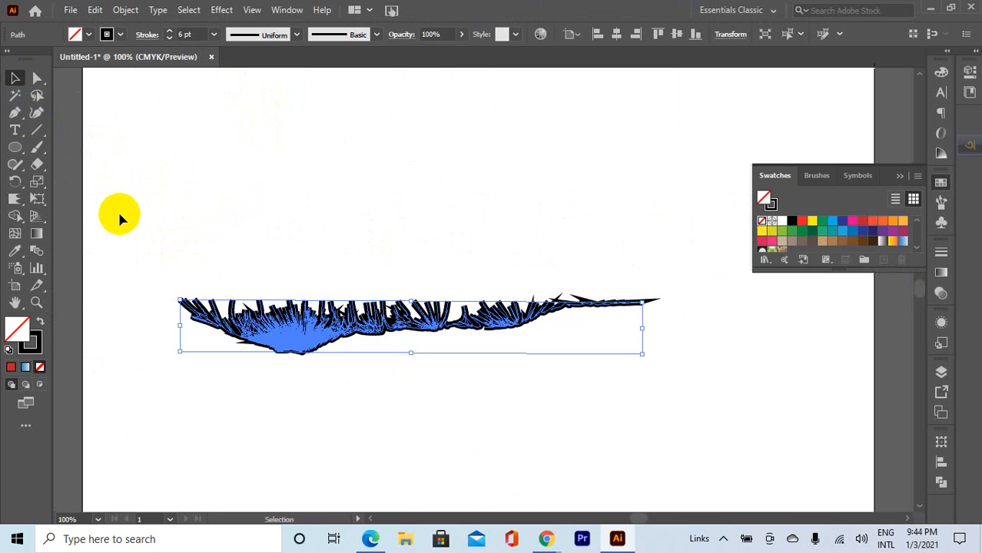
key(Delete)
scroll(246, 347, down, 3)
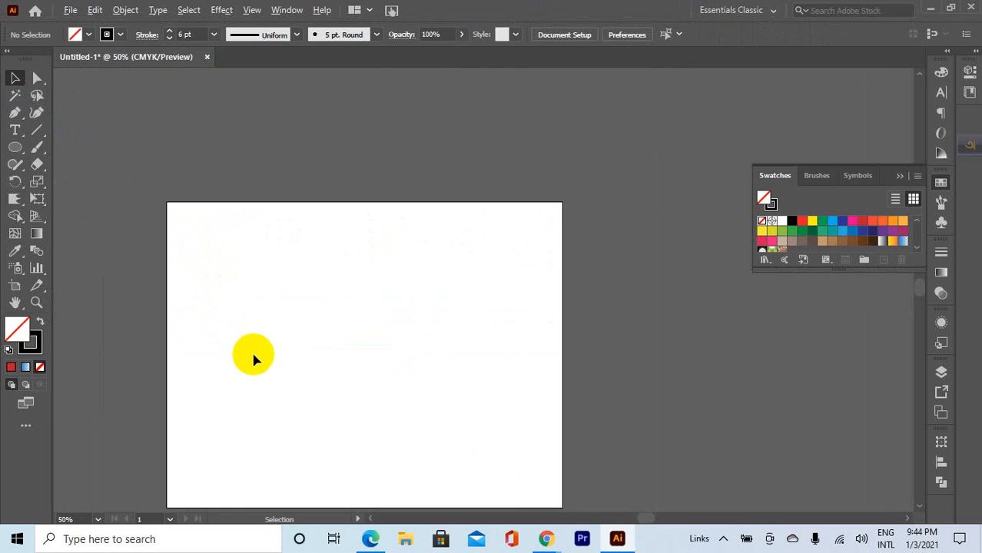
scroll(238, 427, up, 3)
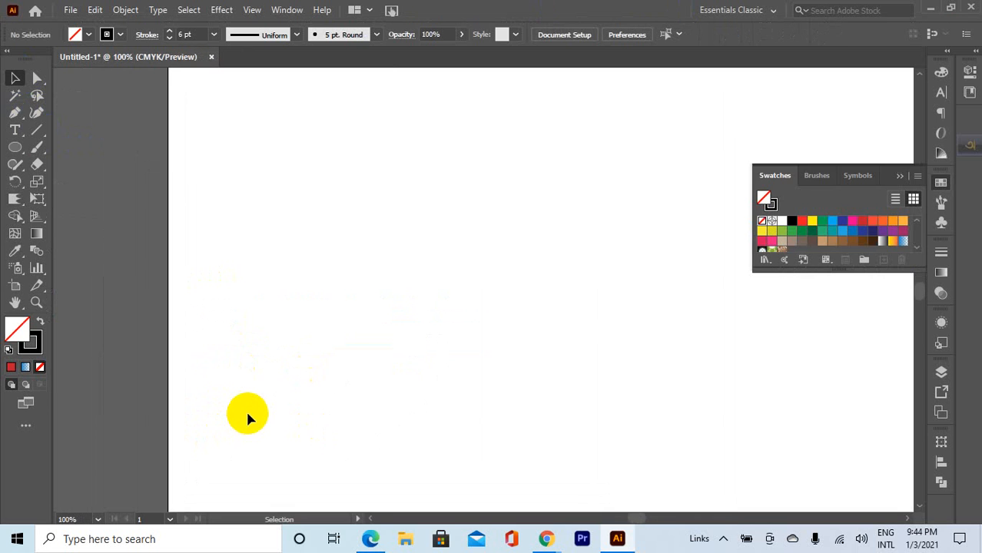
scroll(248, 415, down, 2)
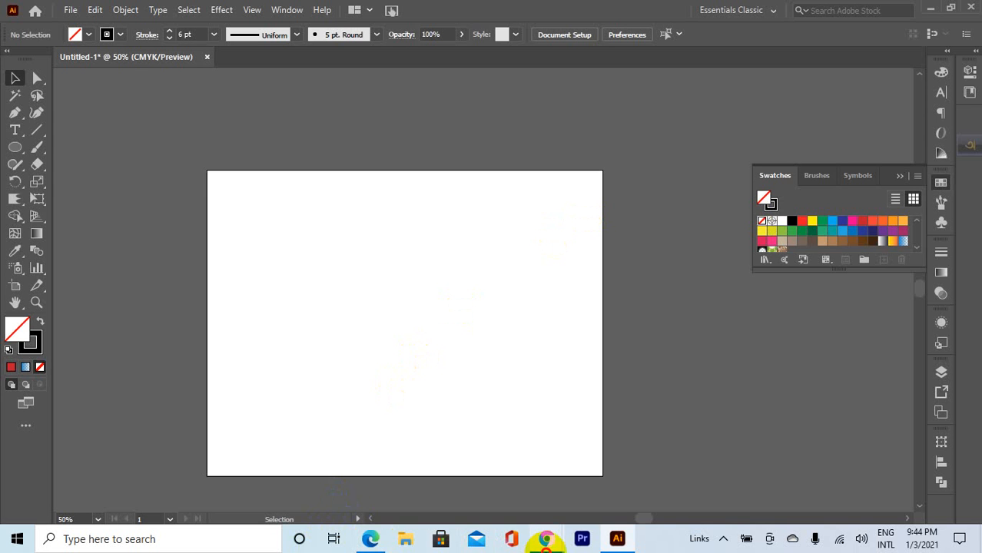
- Switch to the Google Meet call in Chrome and admit the person waiting to join
mouse_move(547, 540)
click(493, 497)
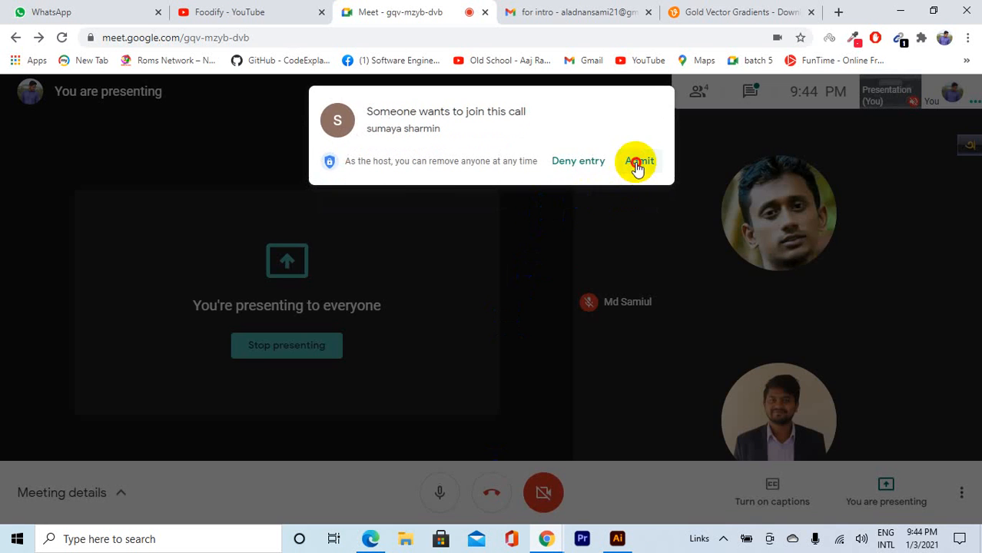
click(636, 169)
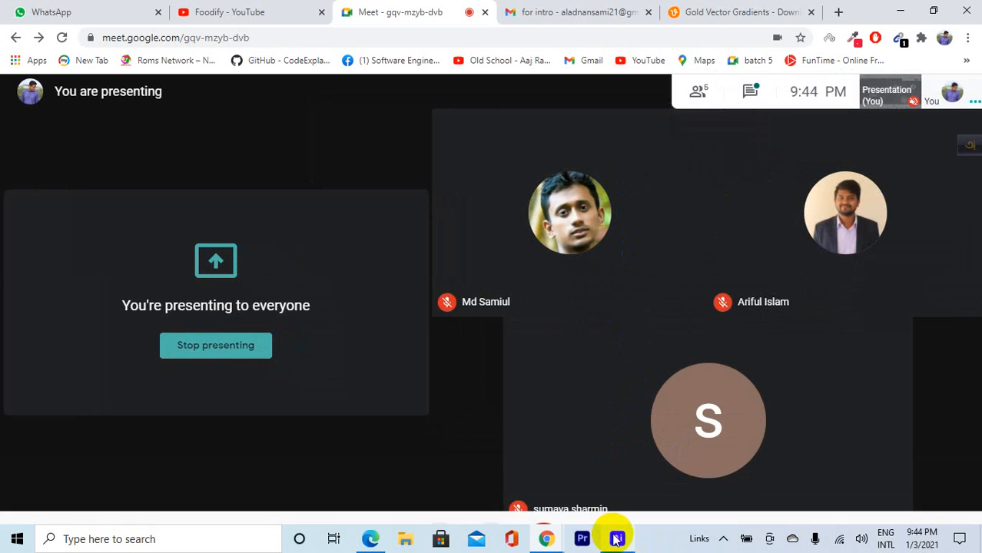
- Return to Illustrator and draw a nearly horizontal line with a 6 pt stroke across the middle of the artboard
click(617, 539)
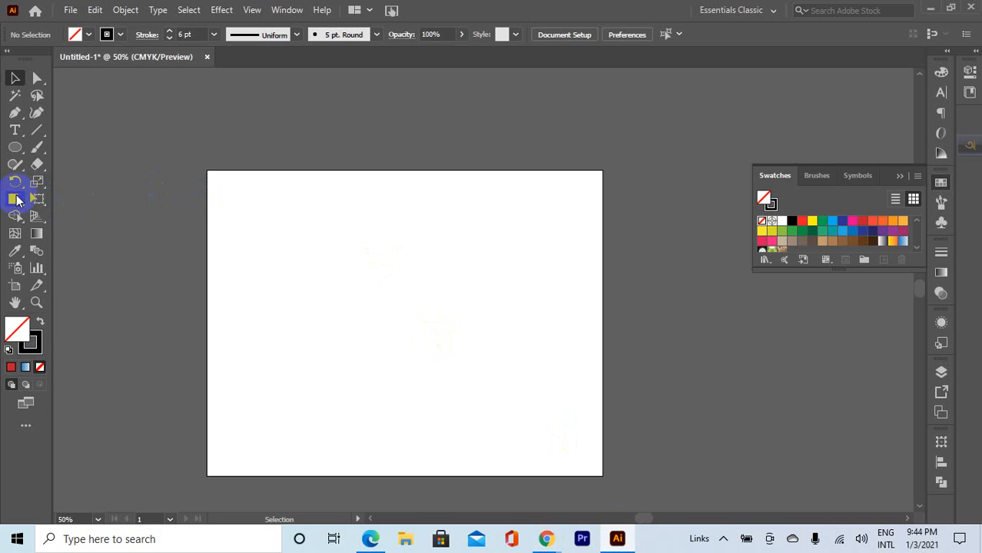
click(17, 199)
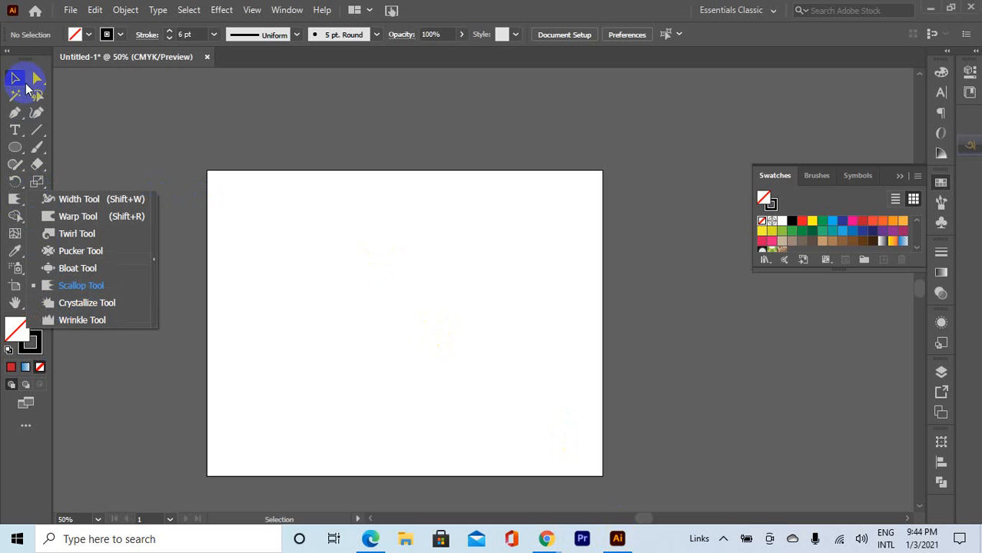
click(37, 133)
drag(248, 300, 449, 296)
- Distort the new line with the Crystallize tool, sweeping along it repeatedly to pull out spikes and long branching strands
click(19, 221)
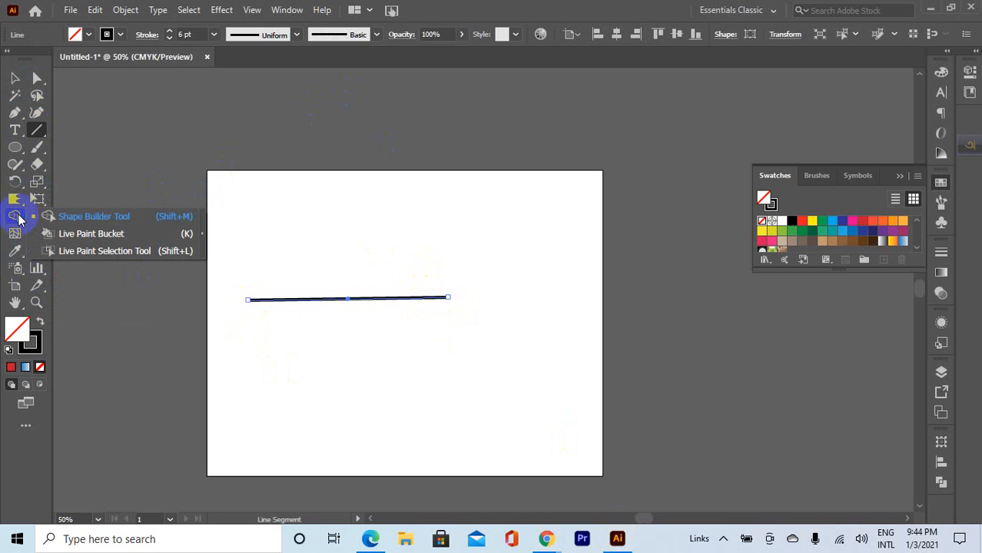
click(17, 199)
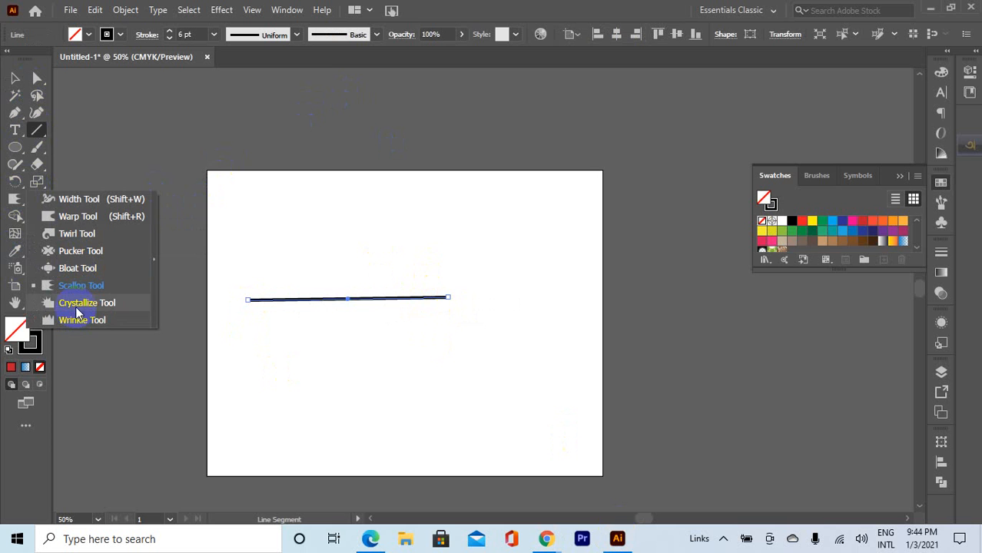
click(77, 310)
mouse_move(247, 297)
mouse_down()
mouse_move(360, 305)
mouse_move(375, 298)
mouse_move(415, 315)
mouse_move(449, 291)
mouse_up()
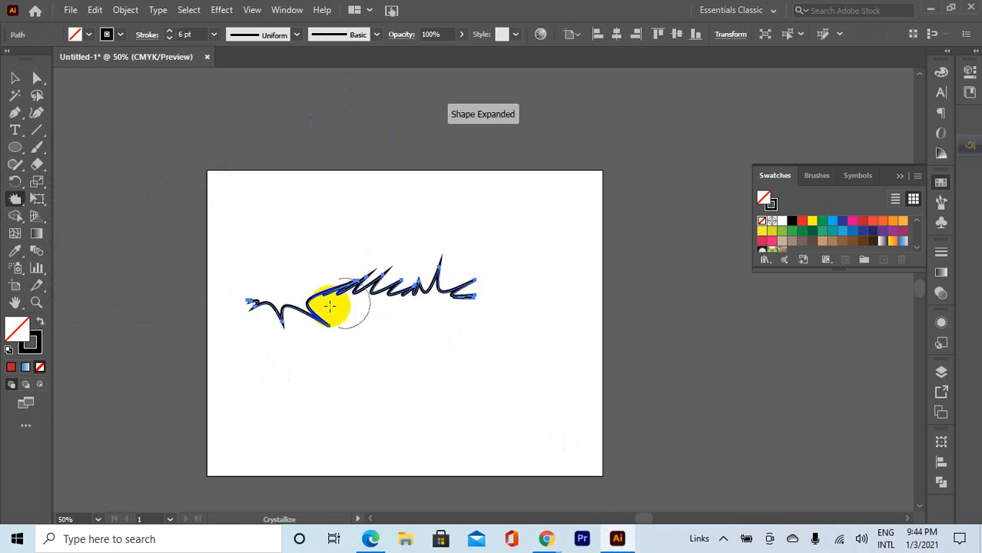
mouse_move(244, 302)
mouse_down()
mouse_move(242, 309)
mouse_move(374, 275)
mouse_move(460, 285)
mouse_move(439, 222)
mouse_move(416, 268)
mouse_move(333, 253)
mouse_move(522, 282)
mouse_move(441, 355)
mouse_move(396, 329)
mouse_move(329, 314)
mouse_move(415, 335)
mouse_move(455, 329)
mouse_move(508, 270)
mouse_move(498, 235)
mouse_move(435, 213)
mouse_up()
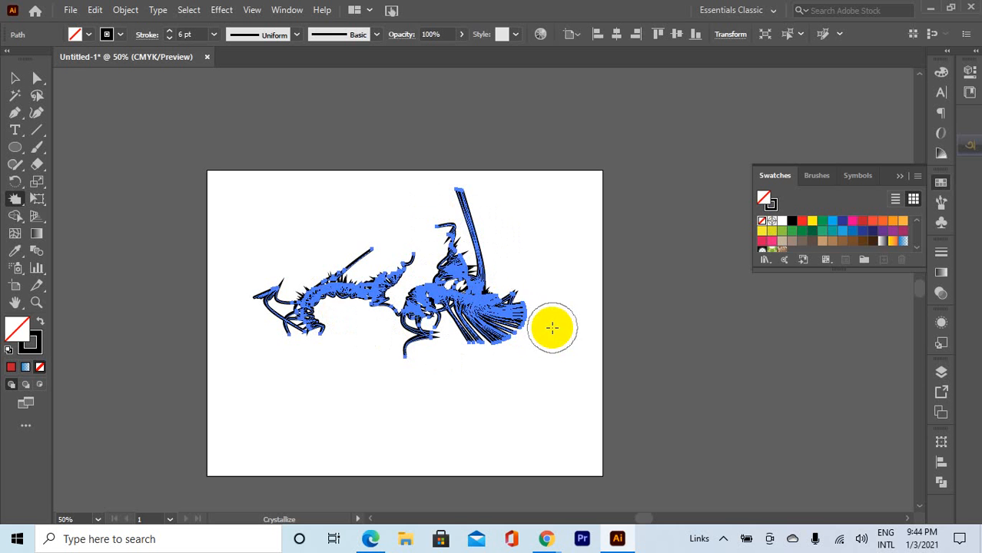
- Undo all the Crystallize distortions, back to the straight line
key(ctrl+z)
key(ctrl+z)
key(ctrl+z)
key(ctrl+z)
key(ctrl+z)
key(ctrl+z)
key(ctrl+z)
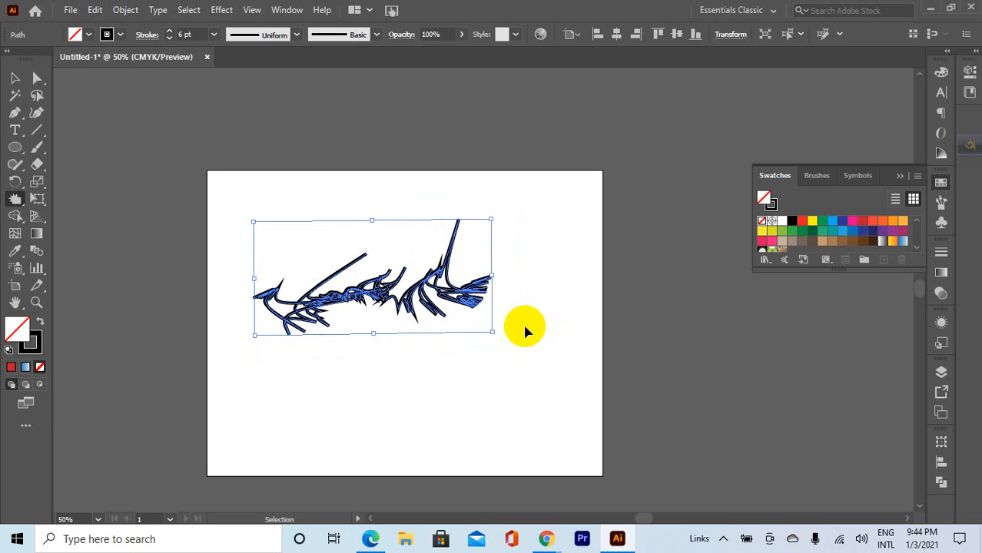
- Roughen the line along its whole length with the Wrinkle tool, and delete the wrinkled line
click(15, 199)
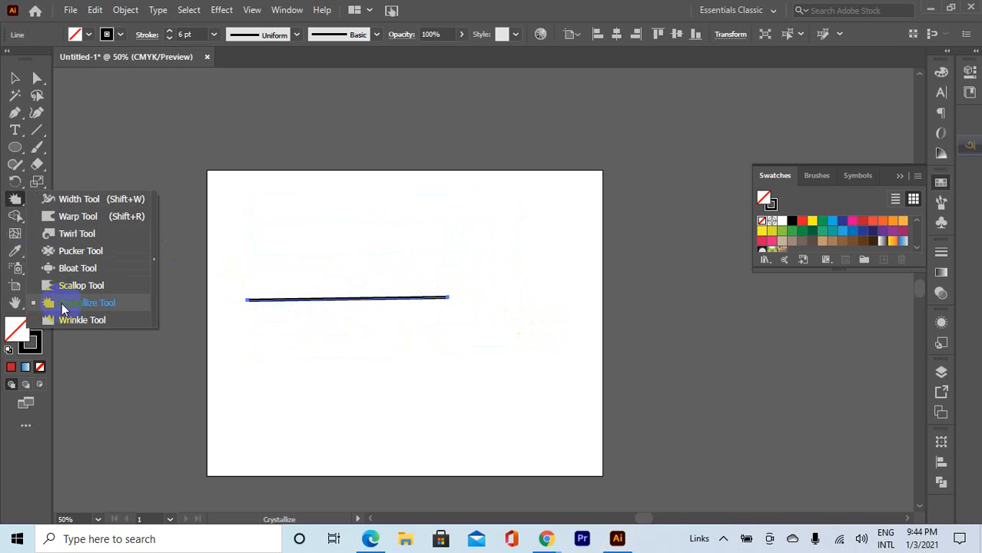
click(73, 319)
mouse_move(267, 297)
mouse_down()
mouse_move(330, 299)
mouse_move(345, 286)
mouse_move(398, 303)
mouse_move(399, 294)
mouse_move(430, 298)
mouse_move(307, 292)
mouse_move(306, 303)
mouse_move(306, 290)
mouse_move(338, 308)
mouse_move(353, 298)
mouse_move(358, 313)
mouse_move(386, 299)
mouse_move(401, 307)
mouse_move(431, 282)
mouse_move(436, 298)
mouse_move(230, 319)
mouse_move(211, 310)
mouse_move(260, 290)
mouse_move(261, 313)
mouse_move(236, 280)
mouse_move(258, 305)
mouse_move(267, 292)
mouse_move(274, 309)
mouse_move(320, 282)
mouse_move(312, 306)
mouse_move(305, 254)
mouse_move(330, 319)
mouse_move(337, 274)
mouse_move(355, 318)
mouse_move(375, 270)
mouse_move(397, 347)
mouse_move(394, 289)
mouse_move(411, 307)
mouse_move(410, 294)
mouse_move(434, 296)
mouse_move(432, 265)
mouse_up()
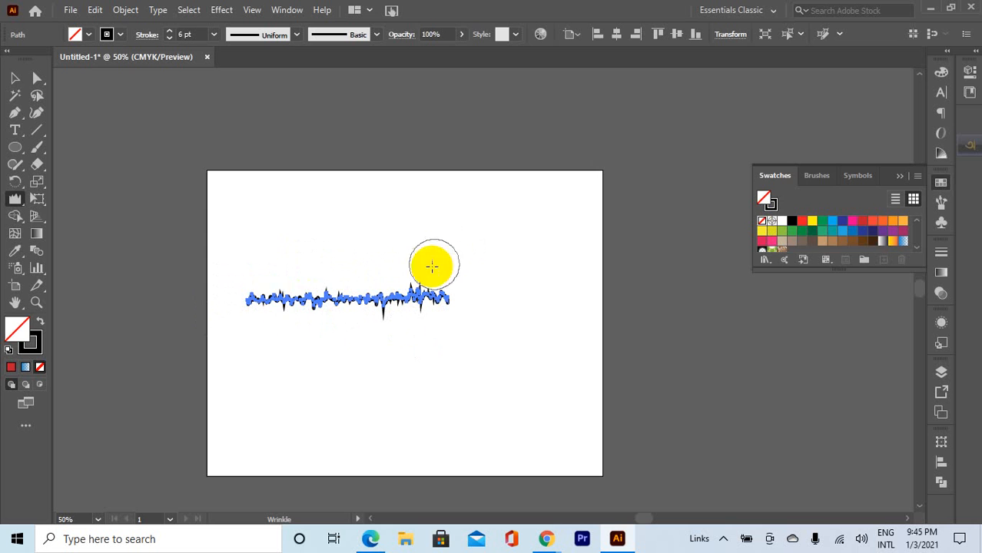
click(15, 78)
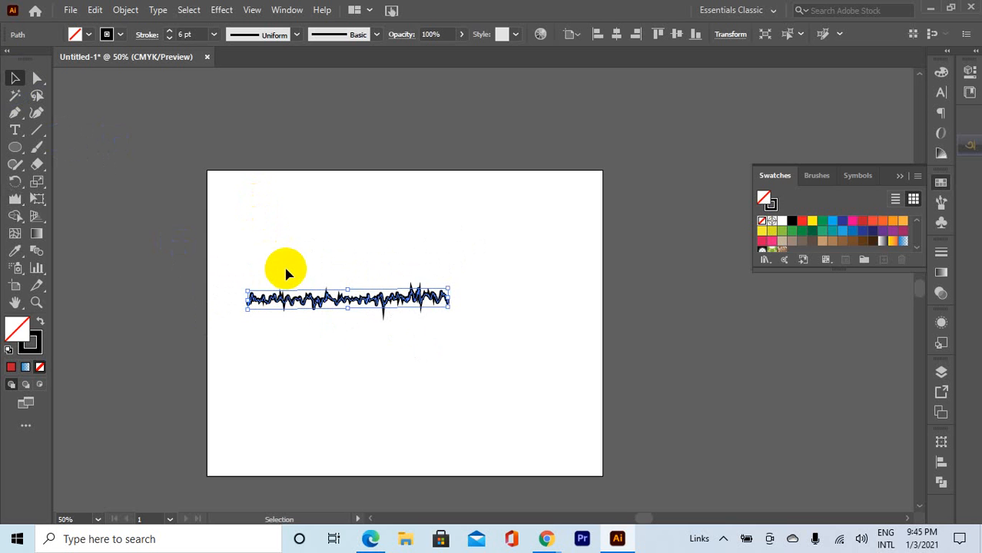
key(Delete)
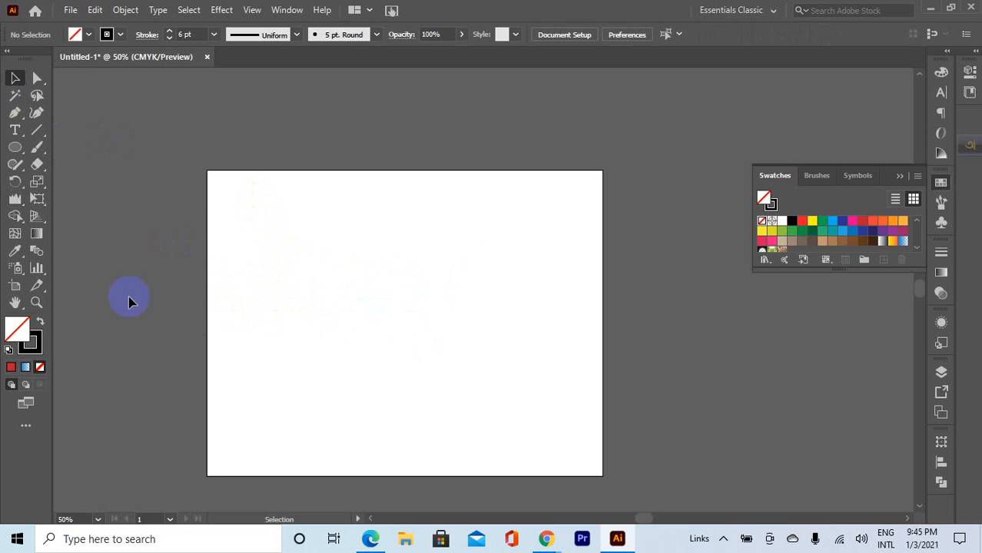
- Draw a horizontal line across the middle of the artboard and set its stroke weight to 7 pt
click(16, 197)
click(46, 201)
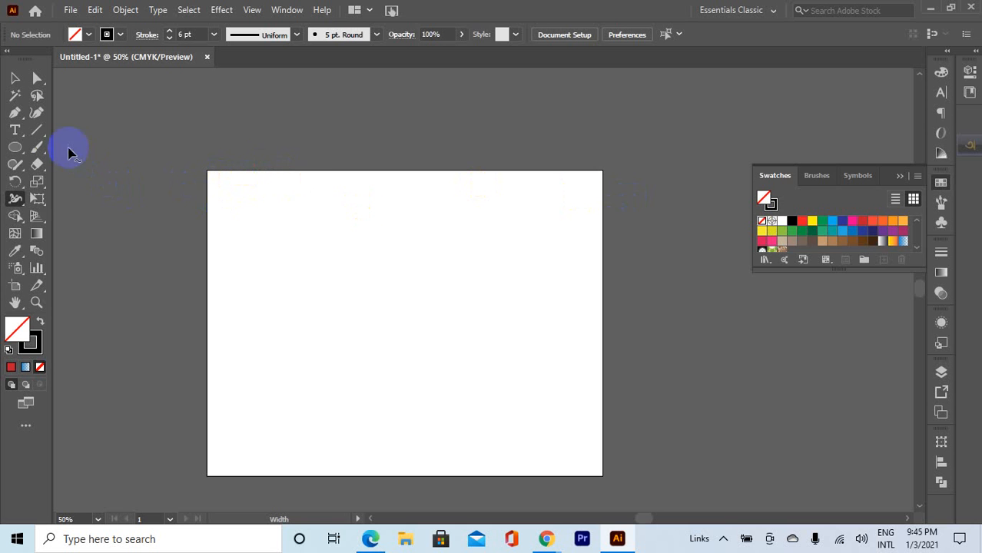
click(37, 130)
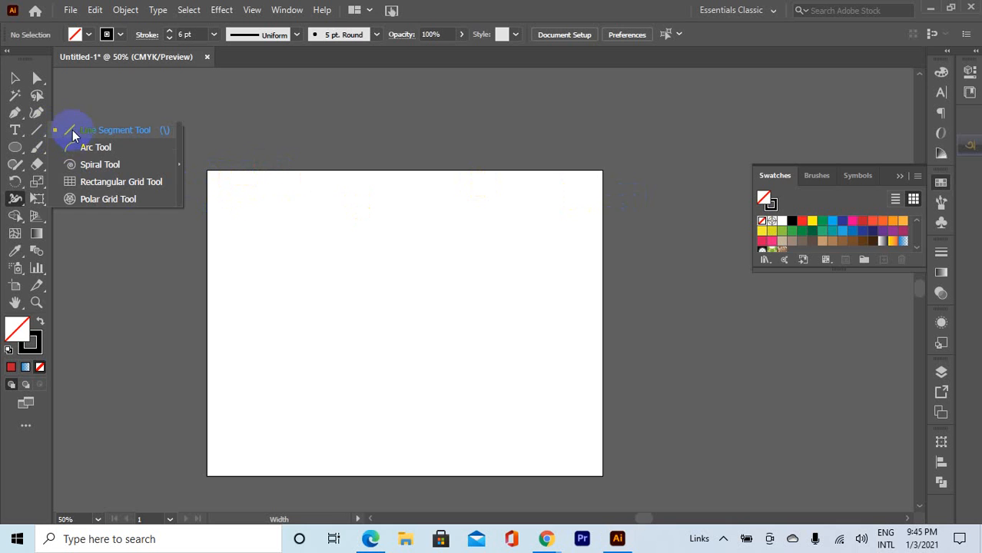
click(72, 130)
mouse_move(255, 298)
mouse_down()
mouse_move(530, 300)
mouse_move(518, 299)
mouse_up()
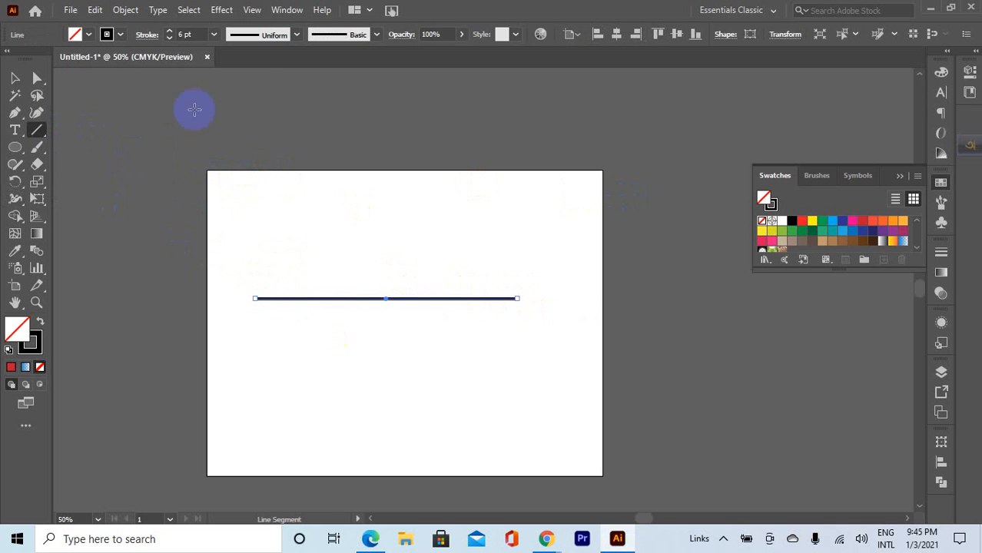
click(214, 34)
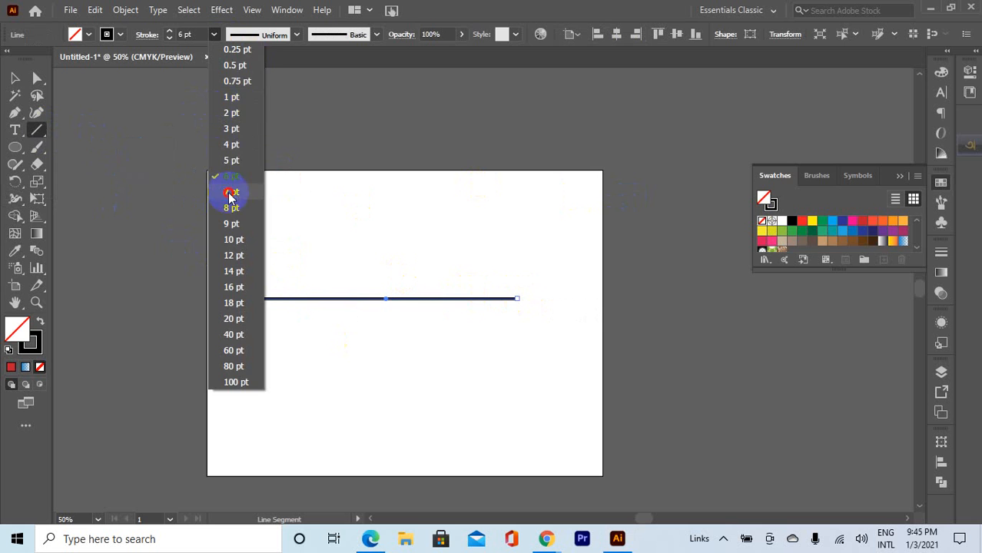
click(230, 192)
- Examine the selected line's thickness and centre path up close, and bring the whole line back into view
click(14, 77)
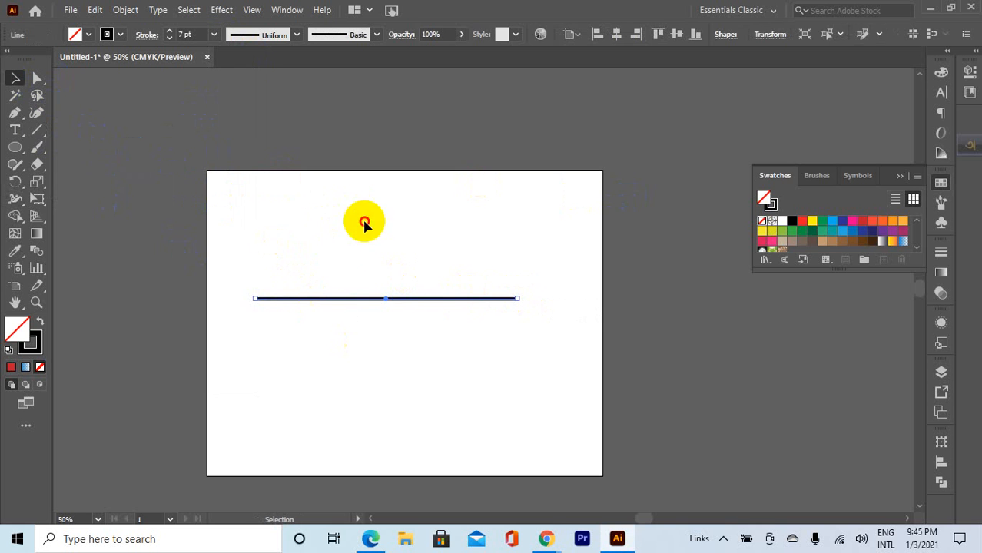
click(364, 223)
click(386, 299)
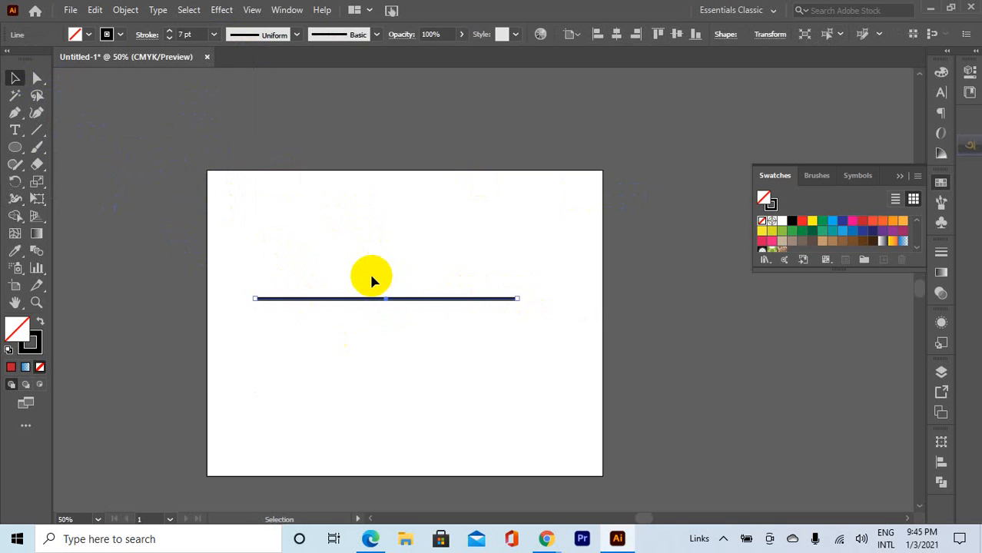
scroll(372, 276, up, 4)
scroll(372, 276, down, 2)
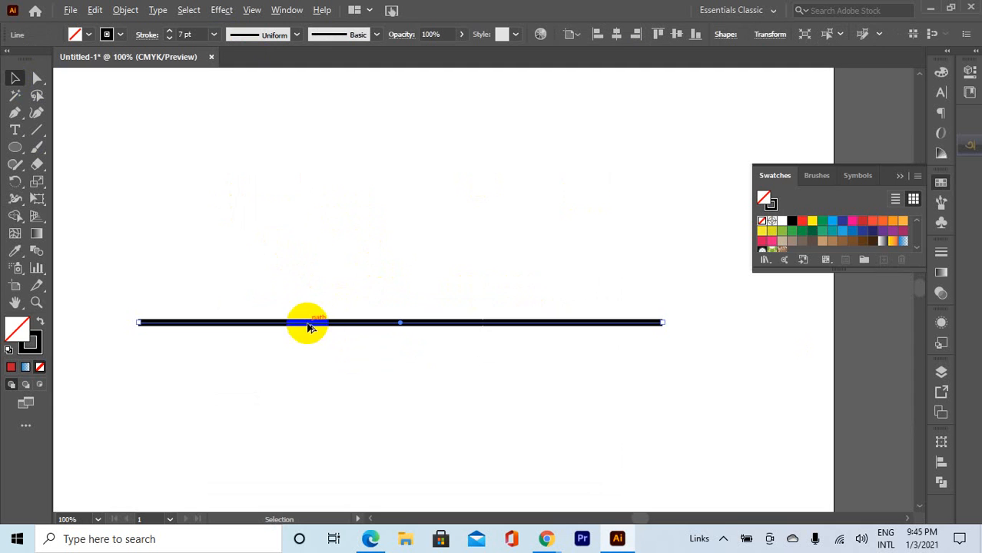
scroll(308, 326, up, 3)
scroll(601, 318, up, 2)
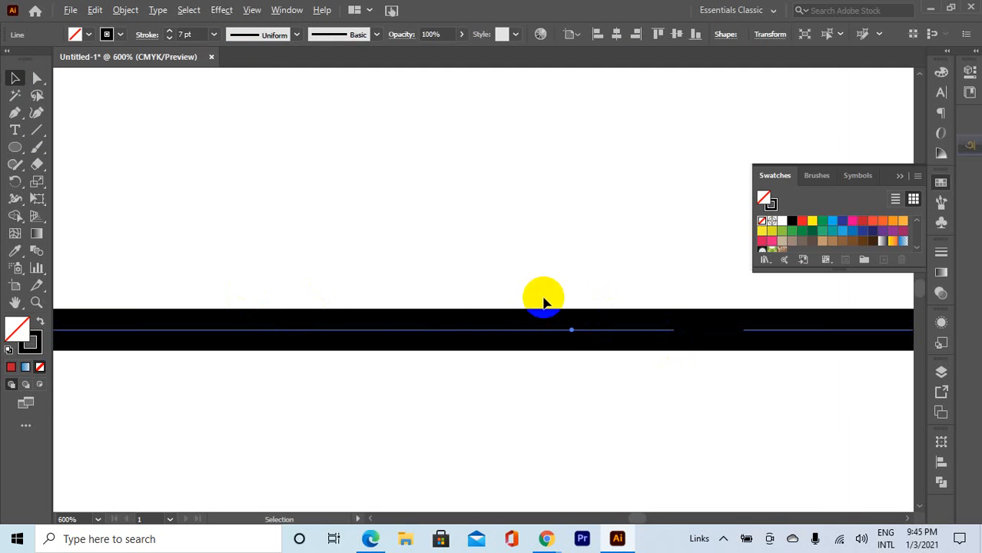
scroll(543, 302, down, 5)
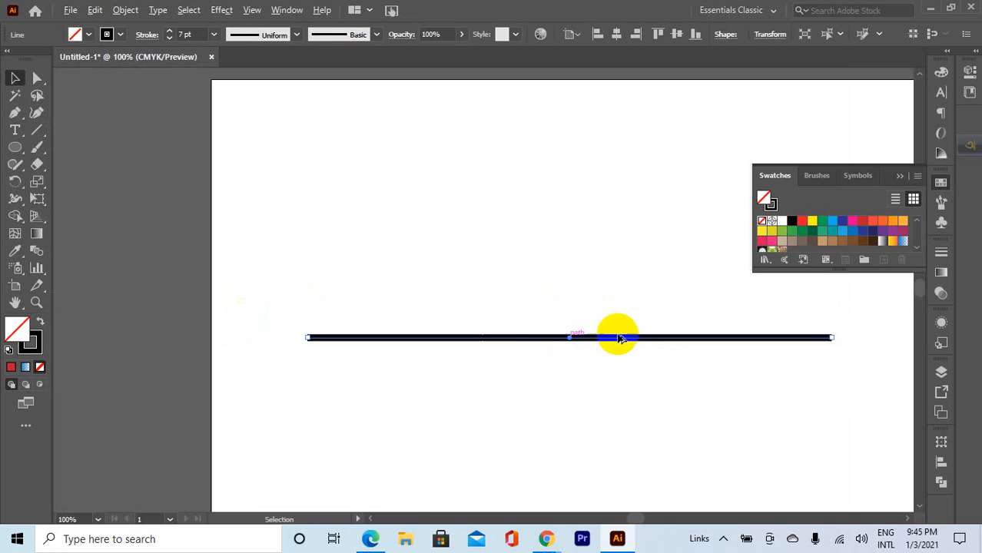
scroll(833, 338, down, 1)
scroll(887, 362, up, 1)
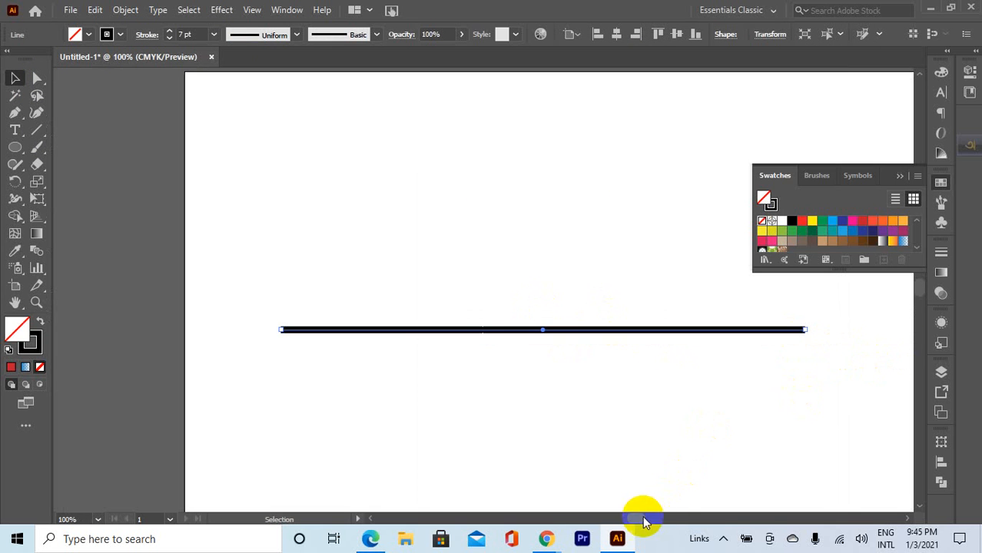
mouse_move(645, 522)
mouse_down()
mouse_move(657, 525)
mouse_move(637, 523)
mouse_up()
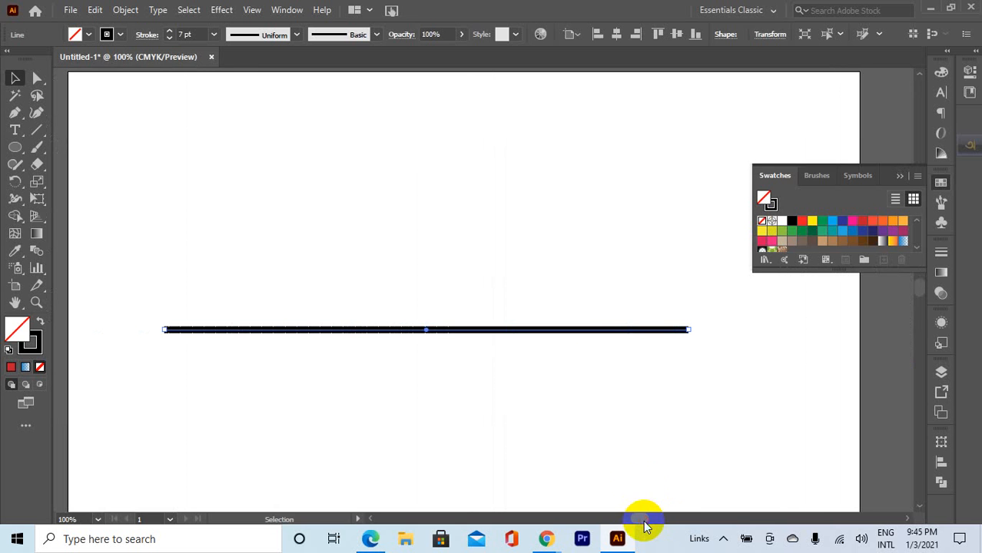
- Open the Stroke settings for the line with all their options shown
click(287, 10)
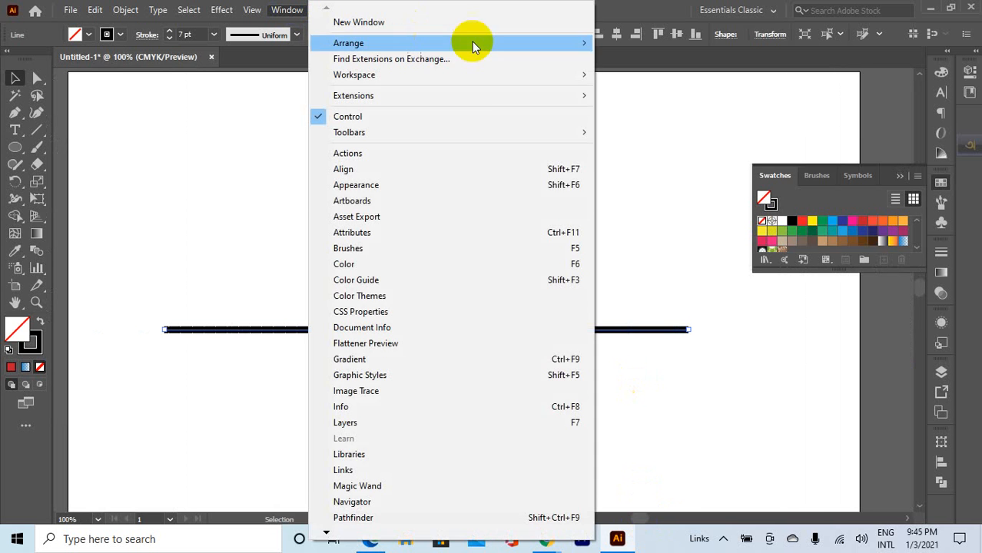
mouse_move(373, 529)
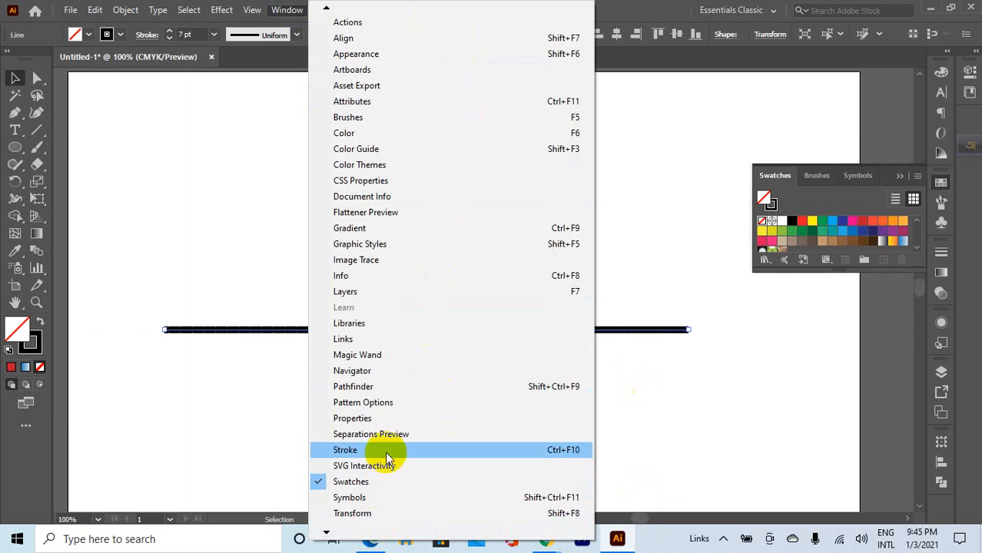
click(392, 450)
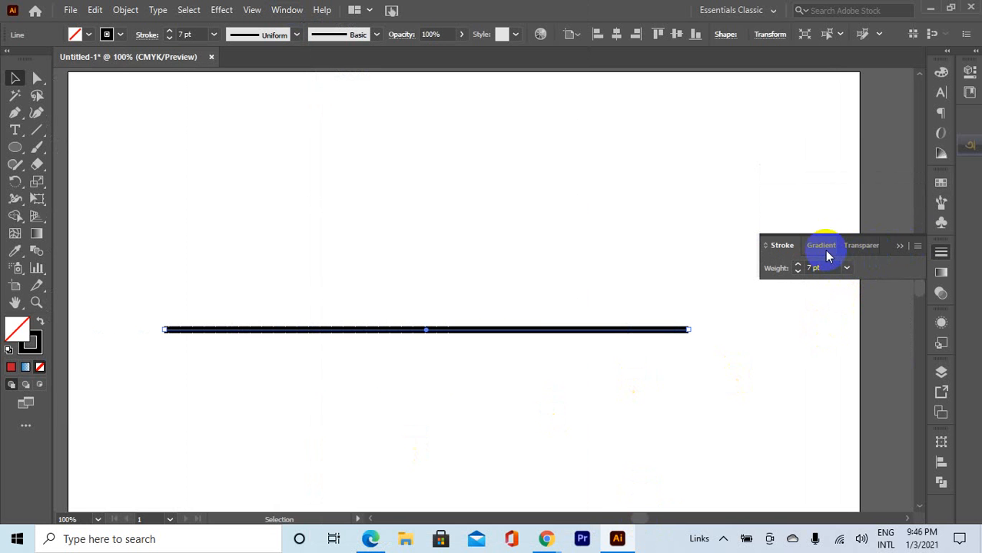
click(920, 249)
click(921, 248)
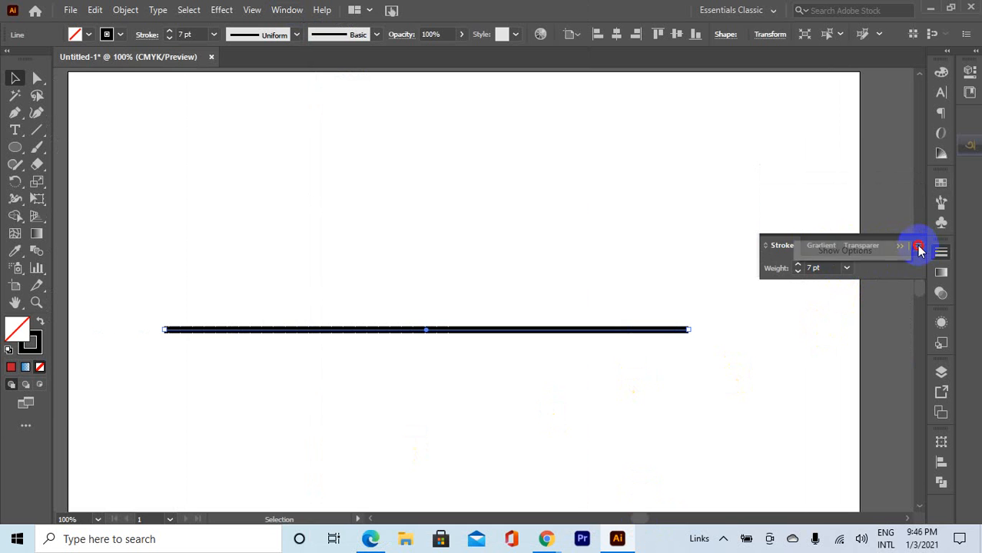
click(921, 249)
click(888, 251)
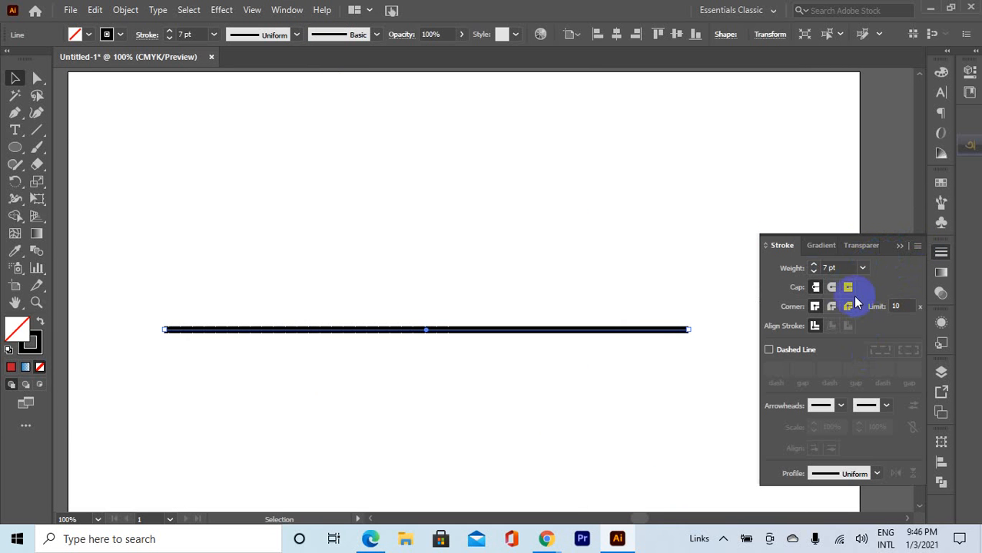
- Set the line's stroke weight to 8 pt
click(844, 267)
click(863, 269)
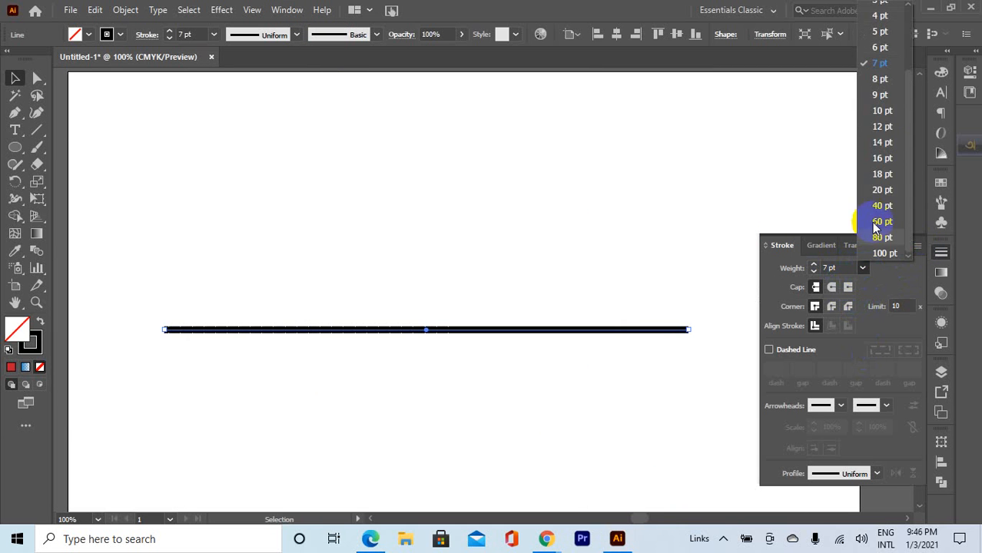
click(883, 90)
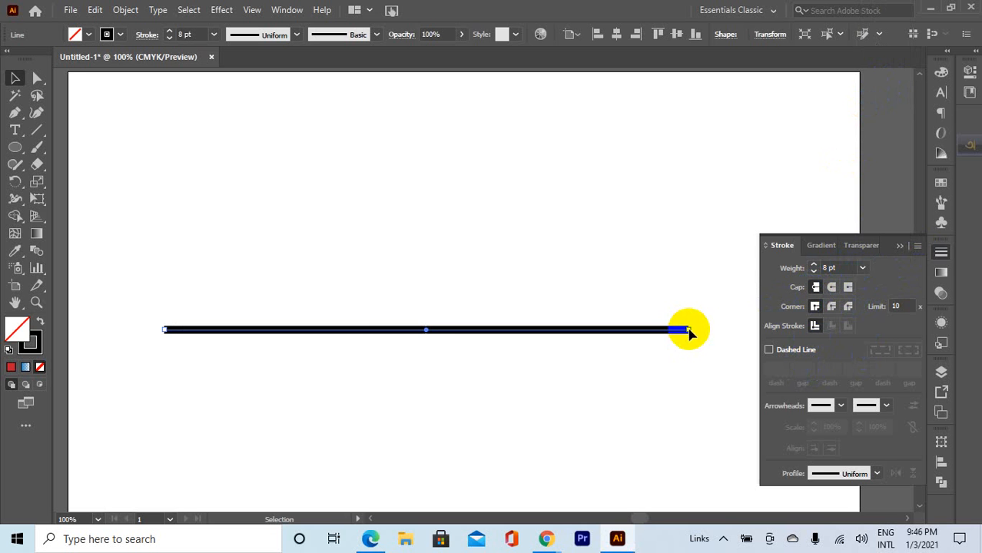
- Try the round and projecting caps on the line, comparing its right end up close, and return to the butt cap
scroll(684, 324, up, 4)
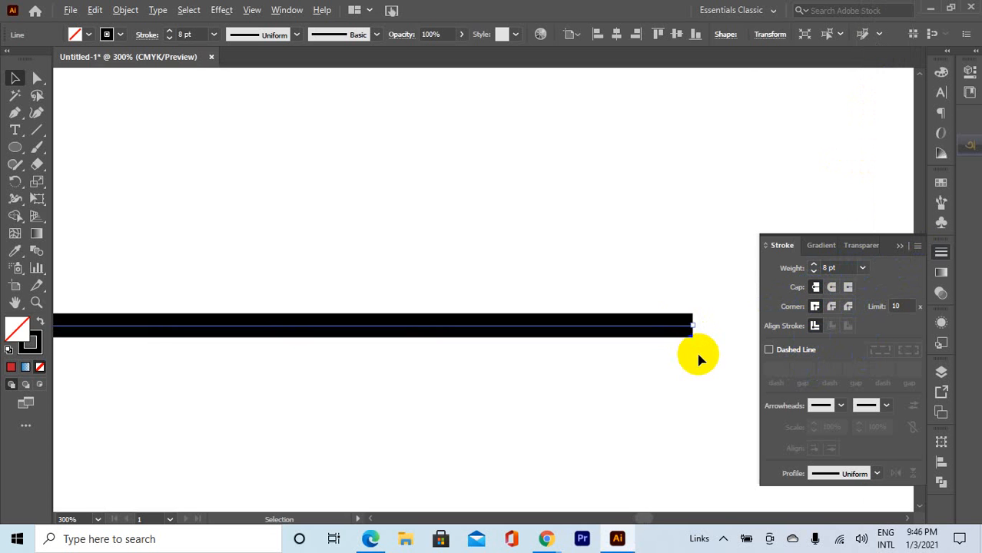
click(832, 287)
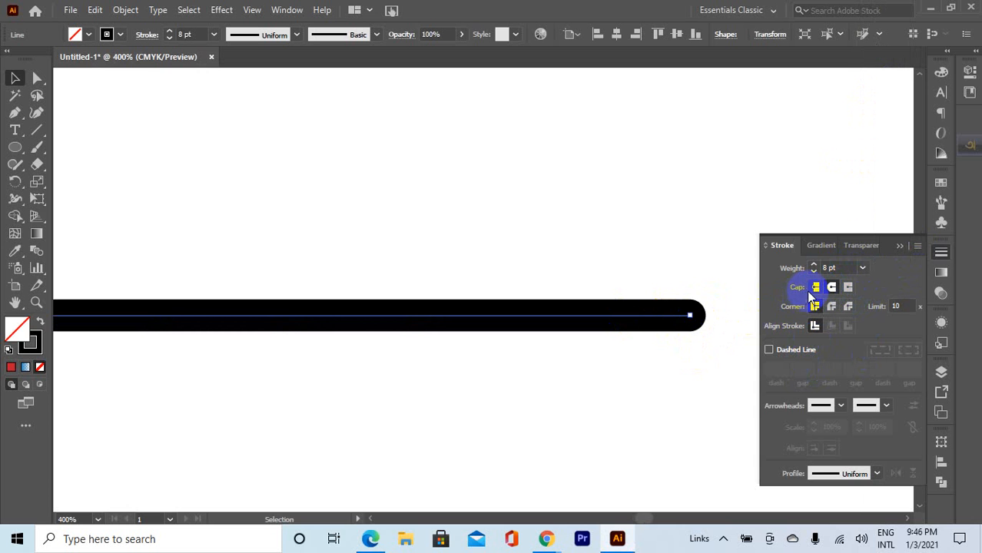
click(816, 288)
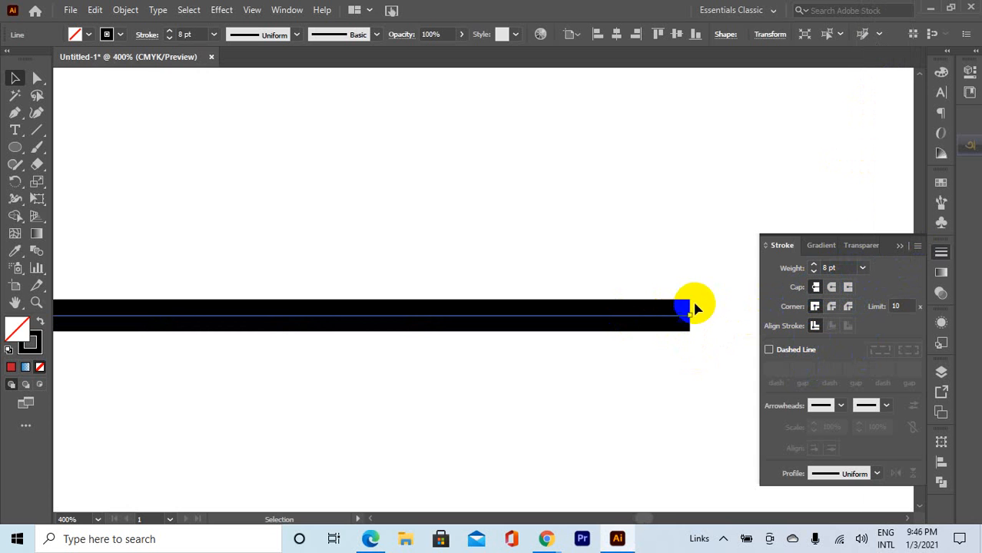
click(829, 288)
click(849, 286)
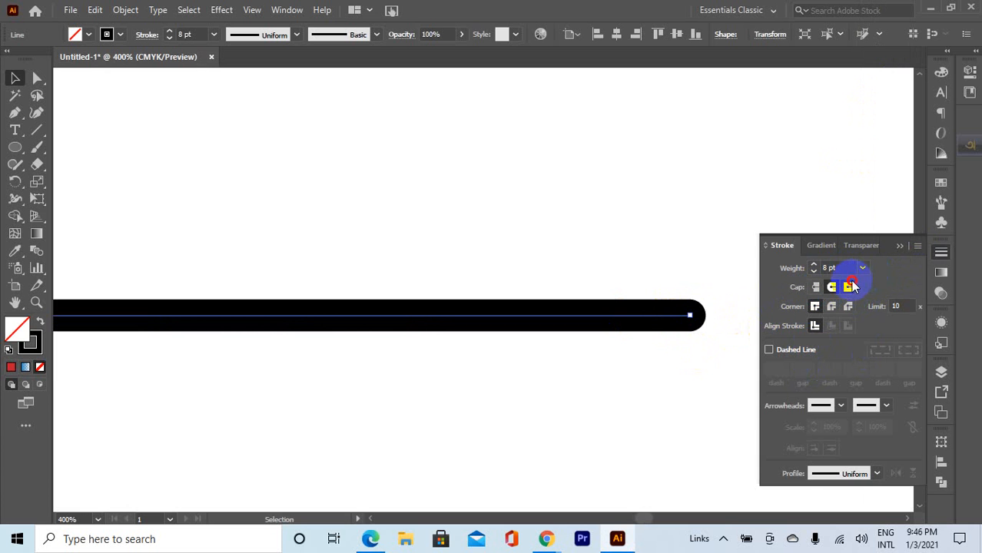
scroll(715, 311, down, 1)
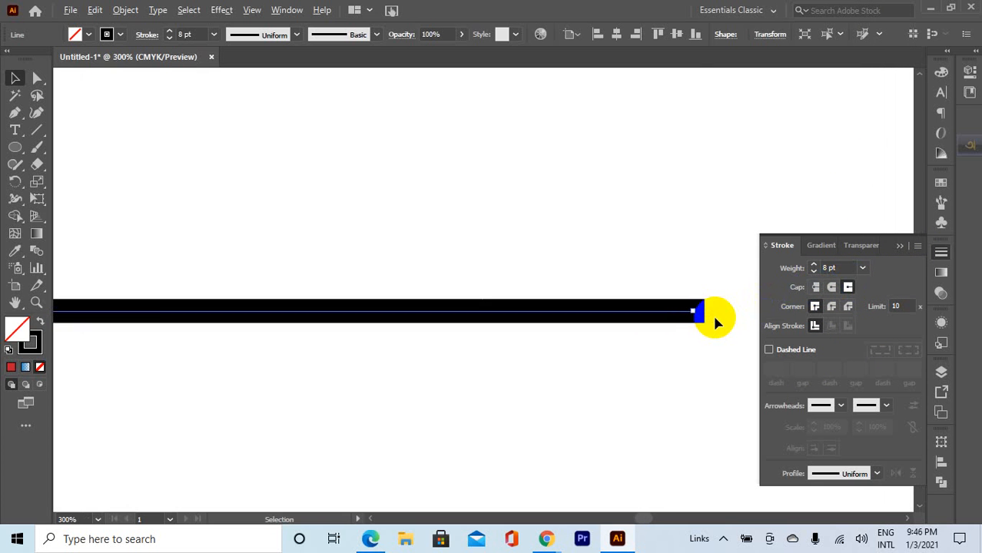
scroll(712, 312, up, 3)
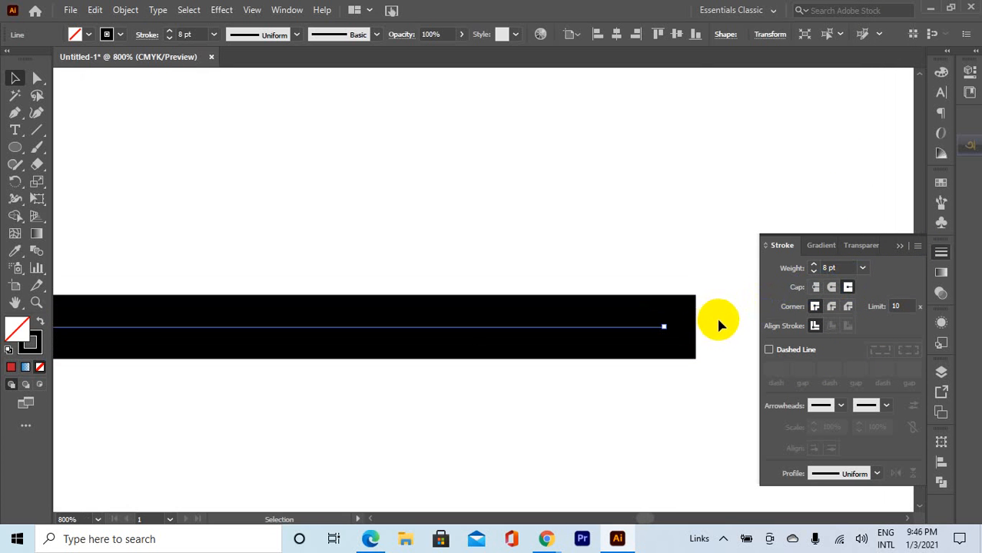
click(816, 287)
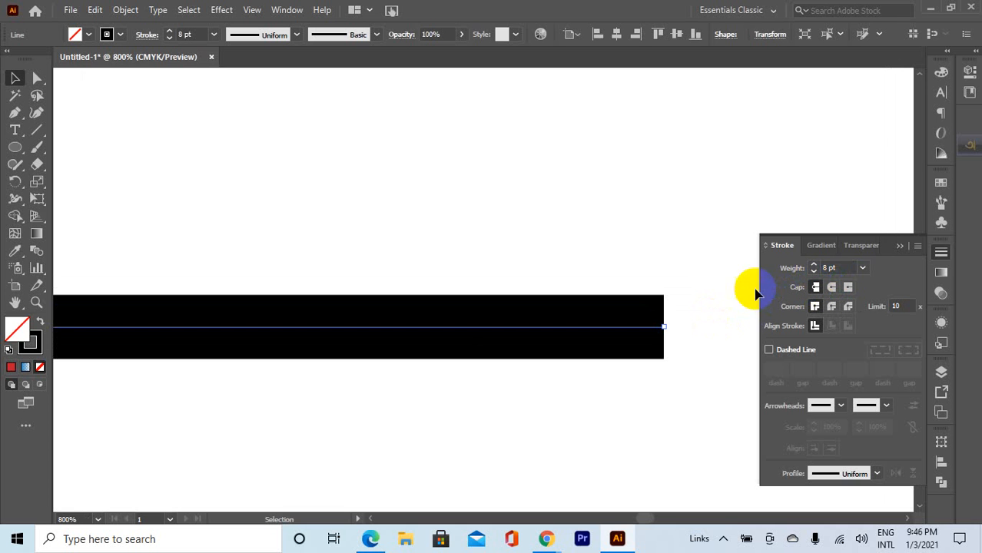
- Draw a small unfilled rectangle above the line and set its stroke weight to 4 pt
drag(17, 148, 51, 147)
drag(251, 108, 402, 219)
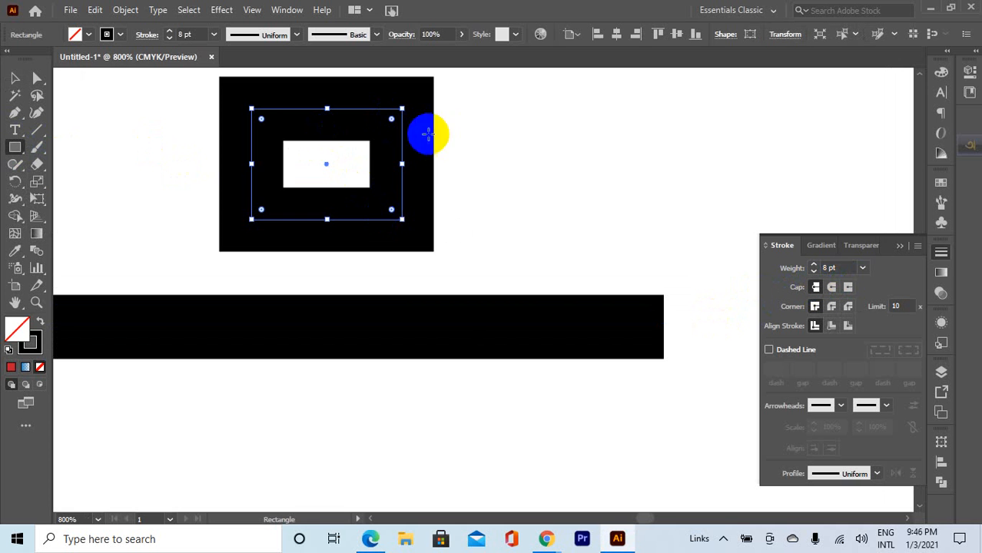
click(862, 267)
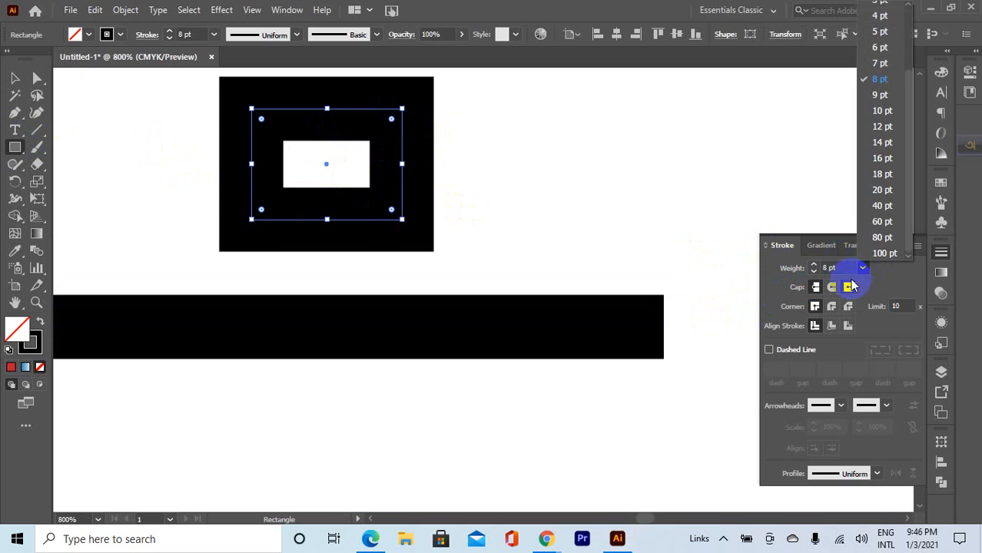
click(877, 31)
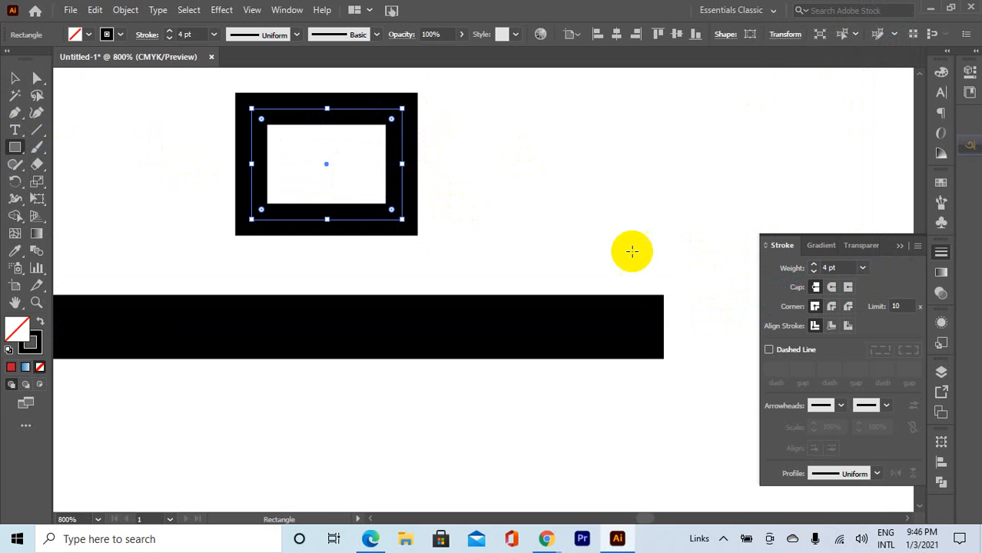
- Try round and bevel corner joins on the rectangle, return to miter joins, and set its stroke cap to round
click(839, 307)
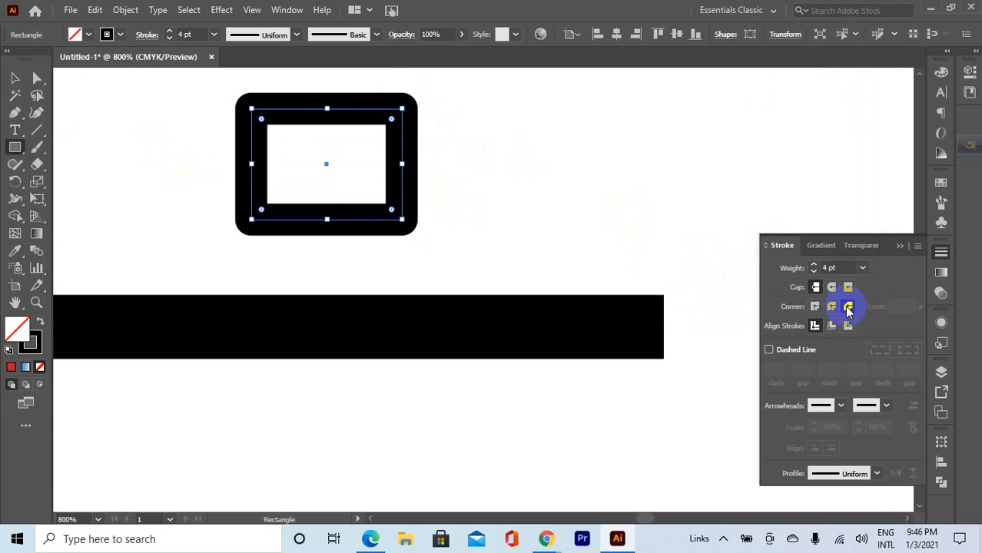
click(816, 307)
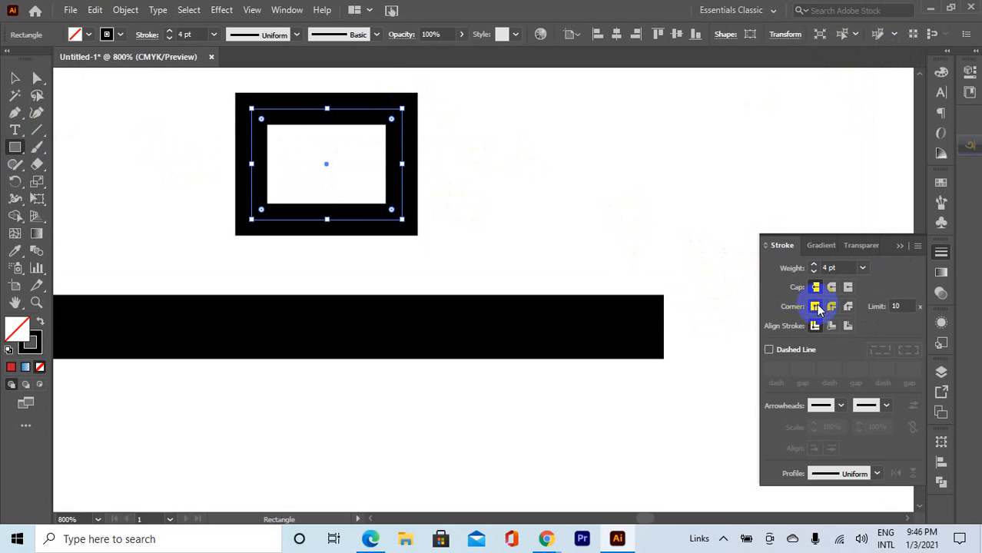
click(832, 287)
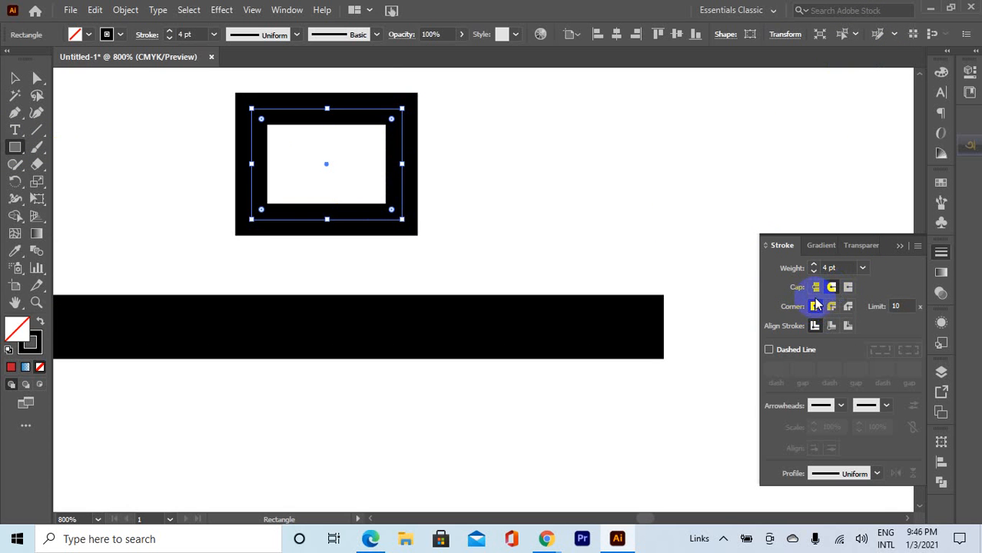
click(832, 306)
click(847, 307)
click(816, 306)
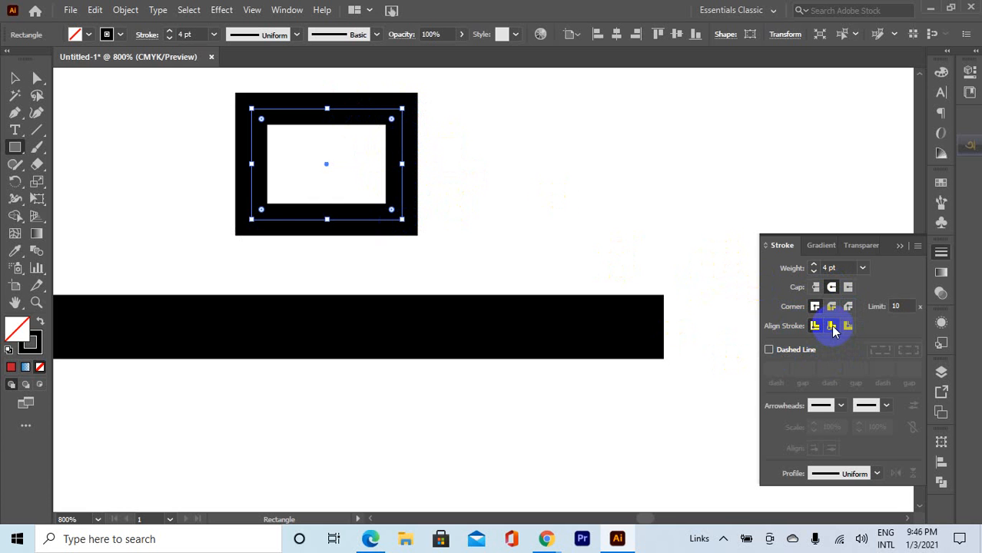
- Try aligning the rectangle's stroke to the inside and outside of its path, and return it to center alignment
click(833, 325)
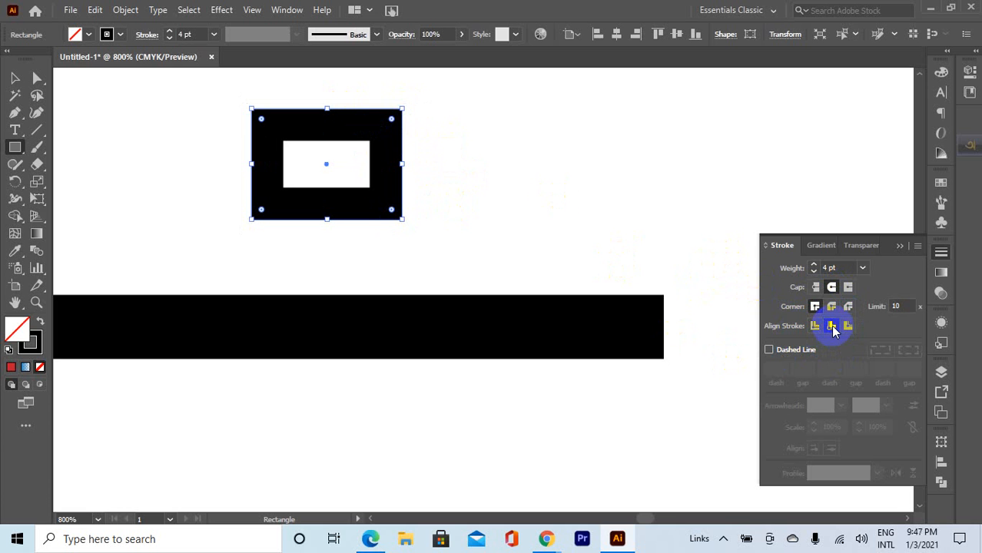
click(847, 326)
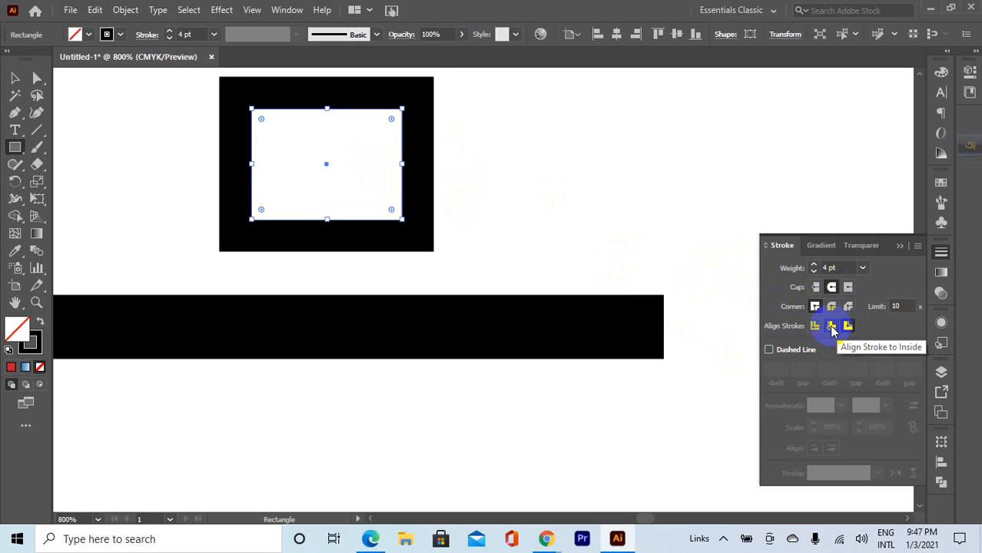
click(815, 325)
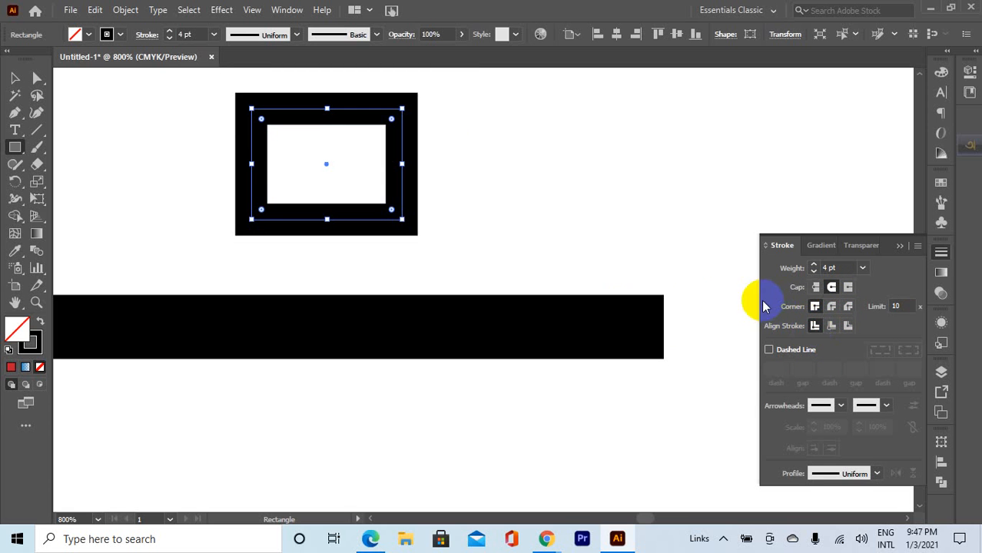
- Select the long line below the rectangle and turn on its dashed stroke
click(12, 77)
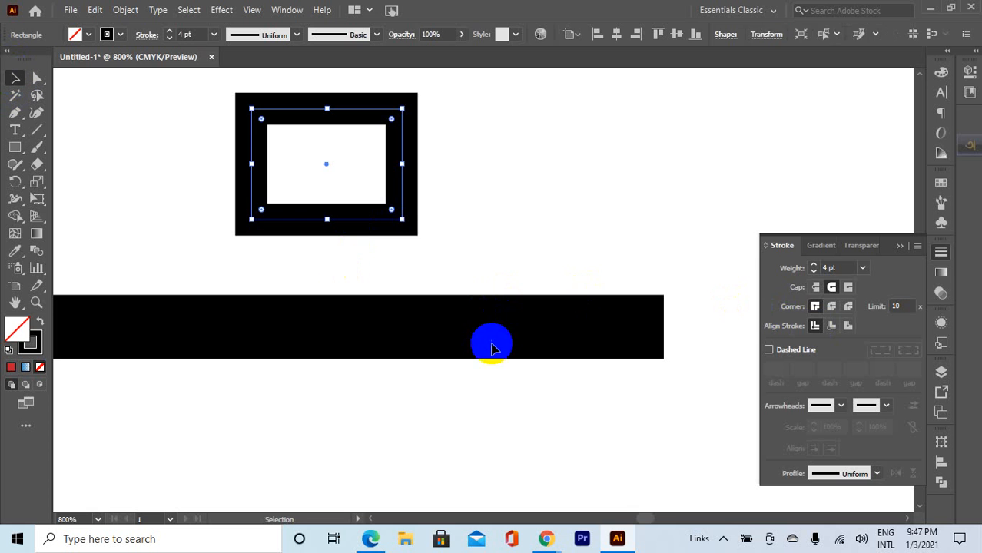
click(484, 309)
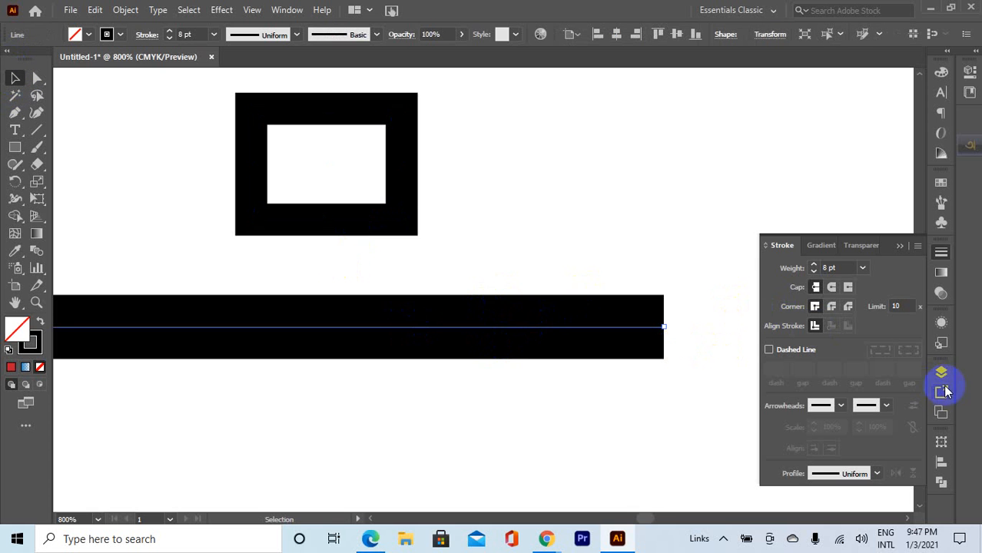
click(768, 351)
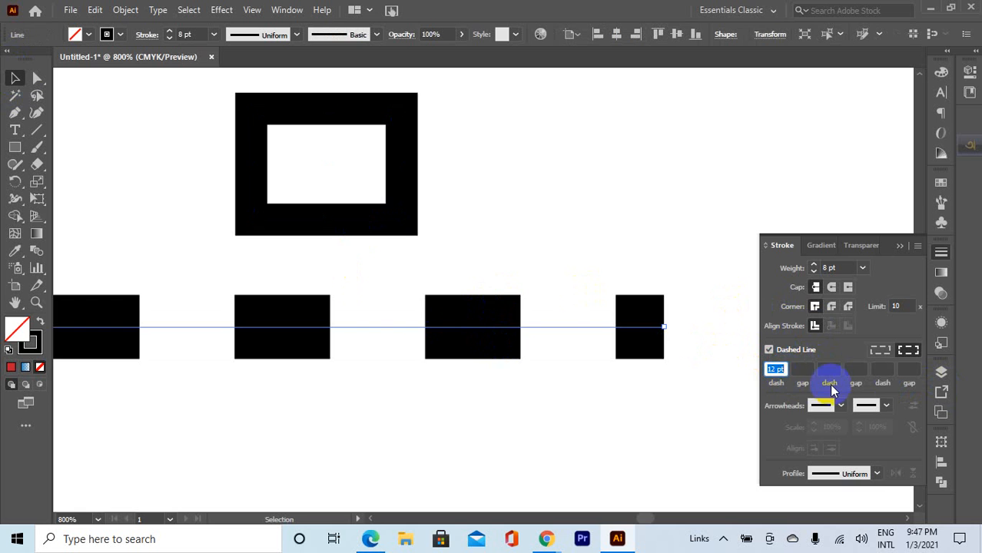
scroll(661, 358, down, 2)
scroll(657, 359, down, 5)
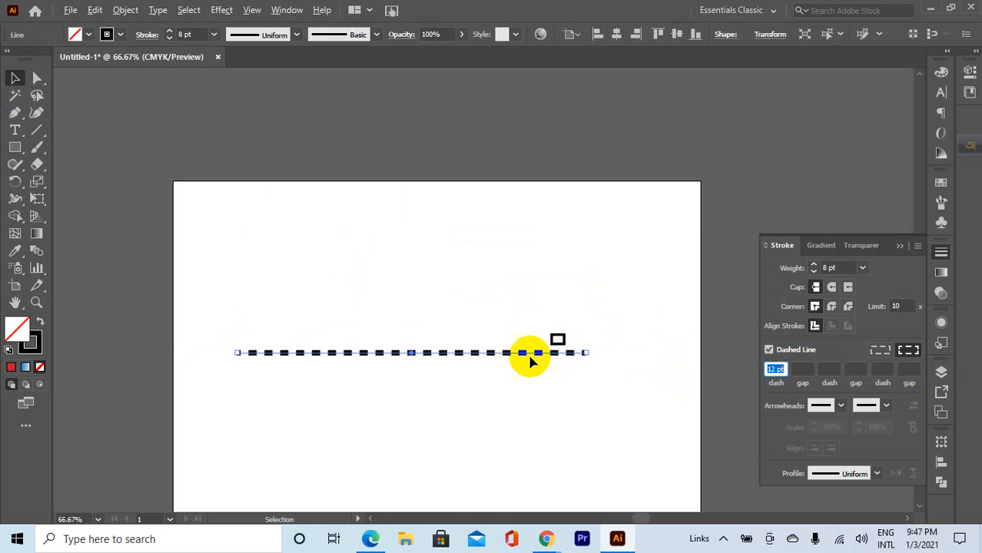
scroll(530, 351, up, 1)
- Shorten the line's first dash to 1 pt, and lengthen it to 31 pt
click(775, 369)
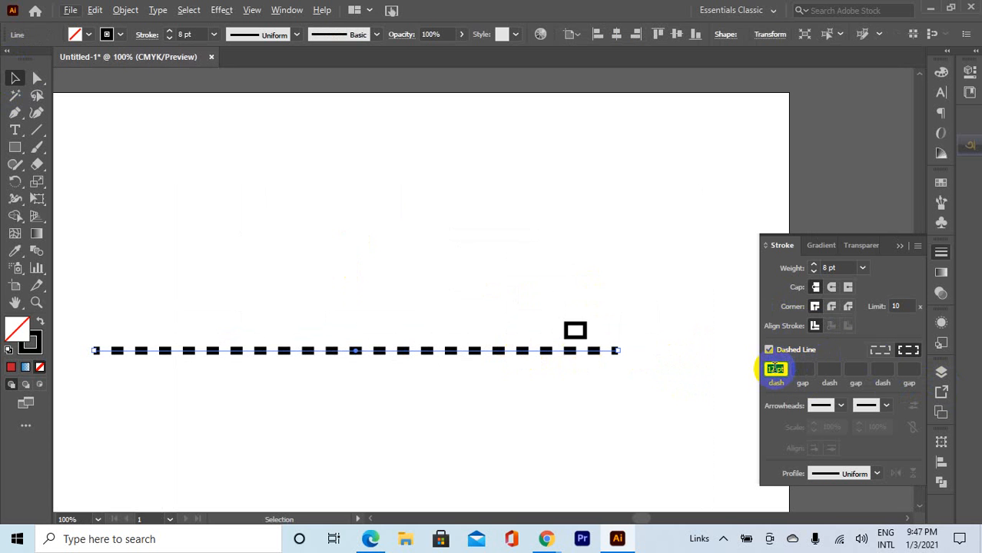
key(alt+f)
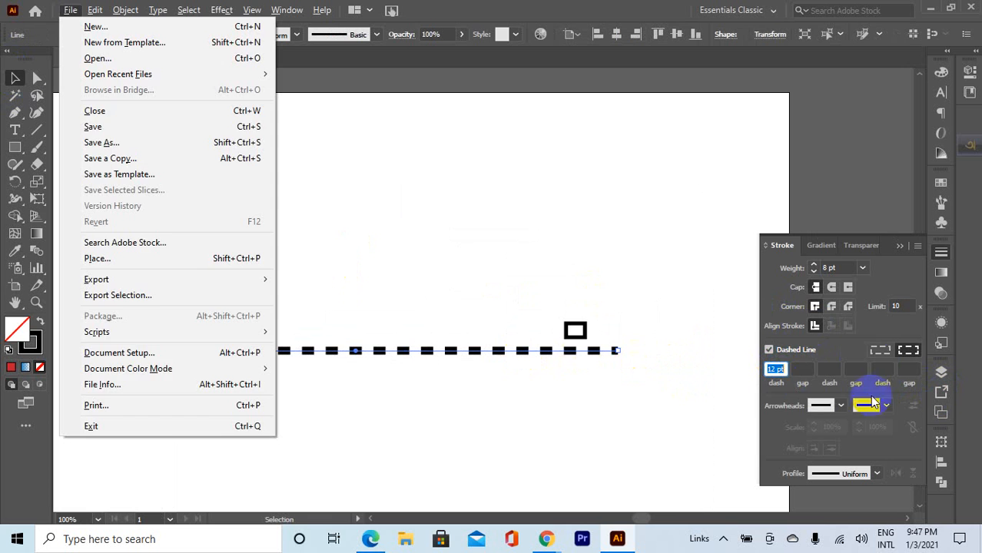
key(Escape)
key(Down)
key(Down)
key(Down)
key(Down)
key(Down)
key(Down)
key(Down)
key(Down)
key(Down)
key(Down)
key(Down)
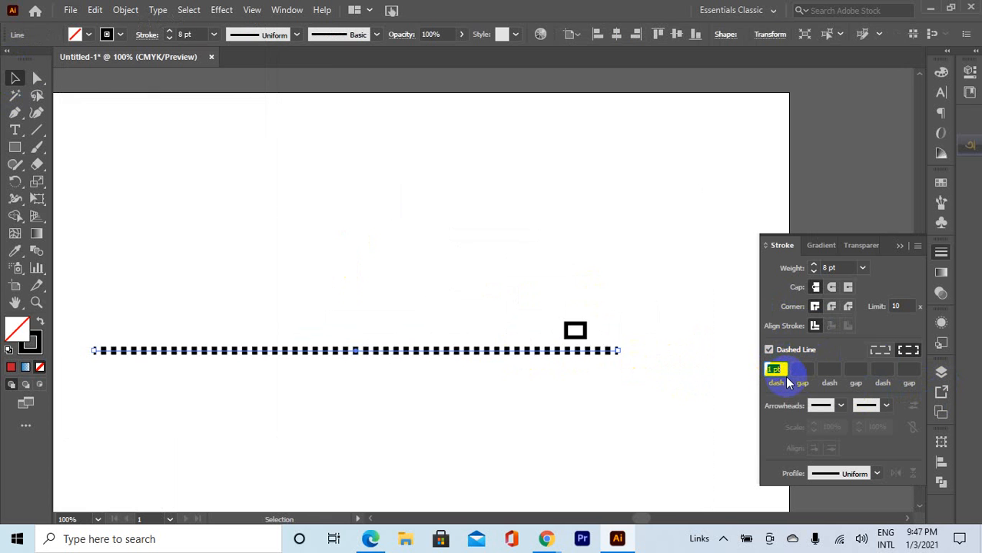
key(Up)
key(Up)
key(Up)
key(Up)
key(Up)
key(Up)
key(Up)
key(Up)
key(Up)
key(Up)
key(Up)
key(Up)
key(Up)
key(Up)
key(Up)
key(Up)
key(Up)
key(Up)
key(Up)
key(Up)
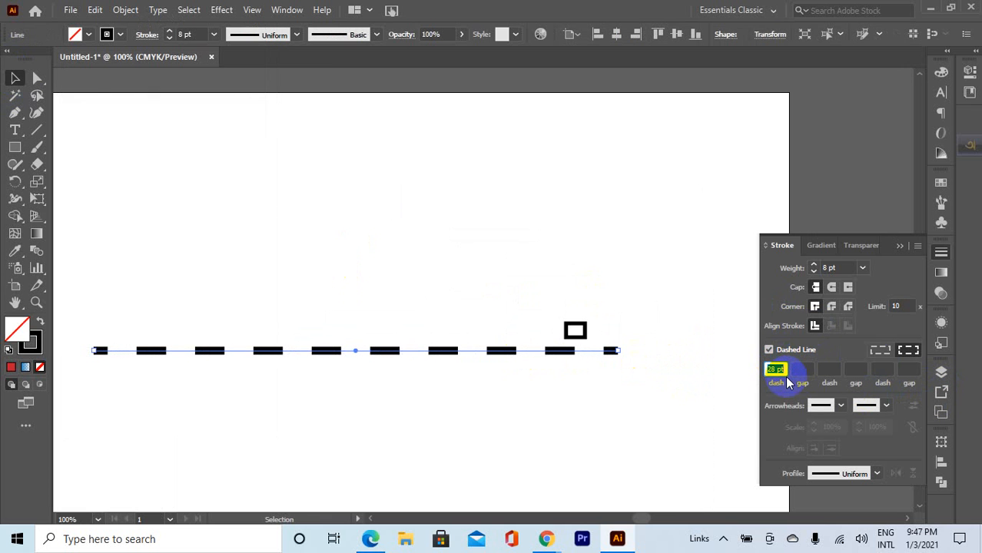
key(Up)
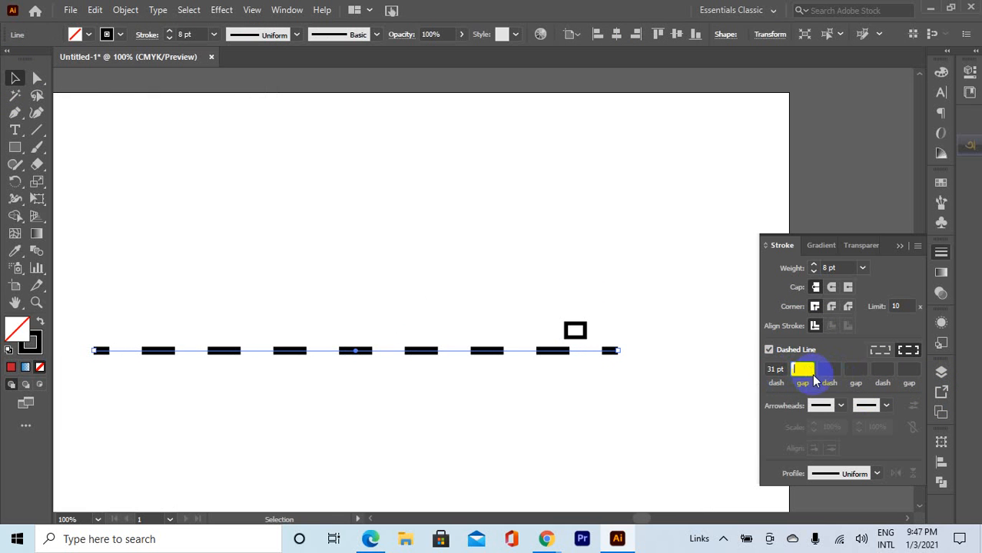
- Enter a 14 pt gap between the line's dashes, and increase it to 31 pt
text(14)
key(Return)
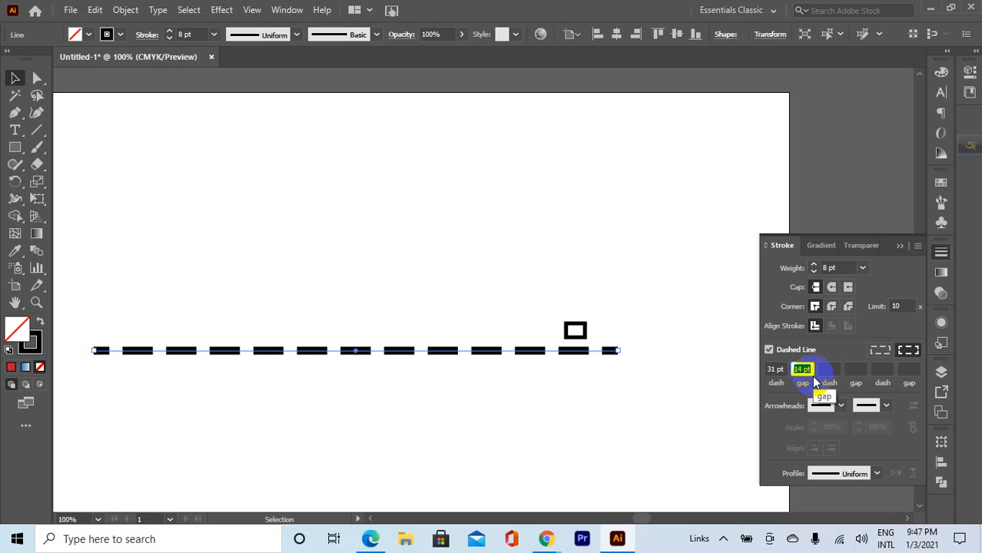
key(Up)
key(Up)
key(Up)
- Try different lengths for the line's second dash, raising and lowering the value and ending at 86 pt
click(835, 369)
key(Up)
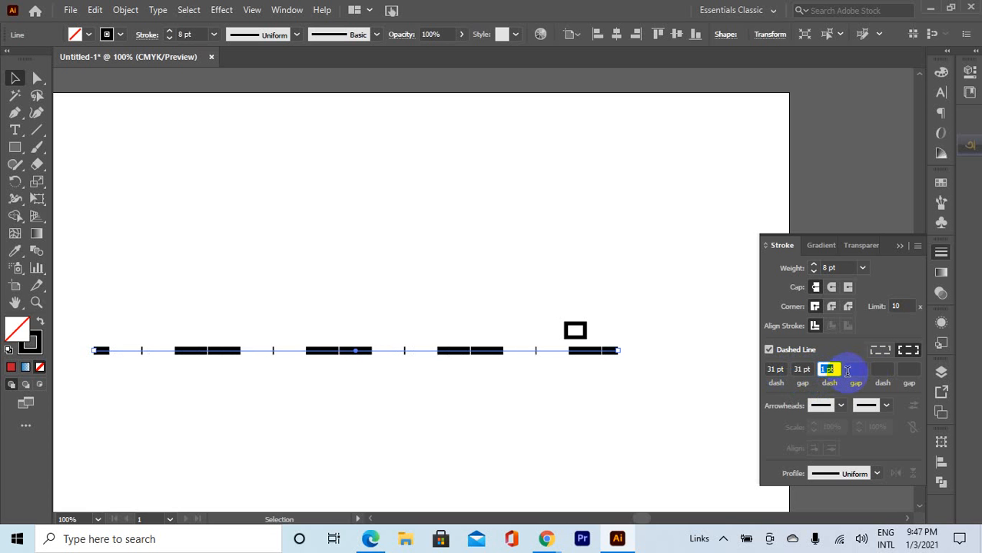
key(Up)
key(Up)
key(Up)
key(Up)
key(Up)
key(Up)
key(Up)
key(Up)
key(Up)
key(Up)
key(Up)
key(Up)
key(Up)
key(Up)
key(Up)
key(Up)
key(Up)
key(Up)
key(Up)
key(Up)
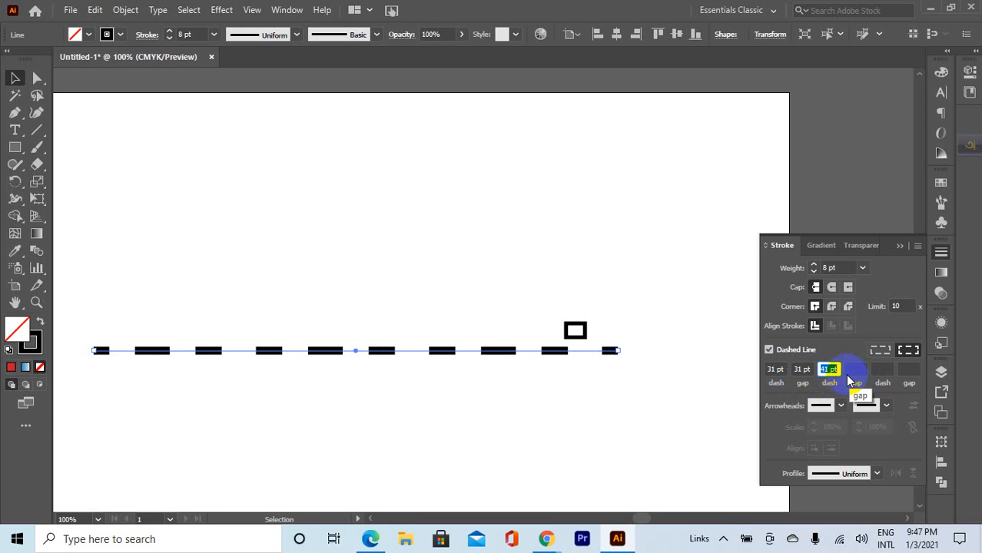
key(Down)
key(Down)
key(Down)
key(Down)
key(Down)
key(Down)
key(Down)
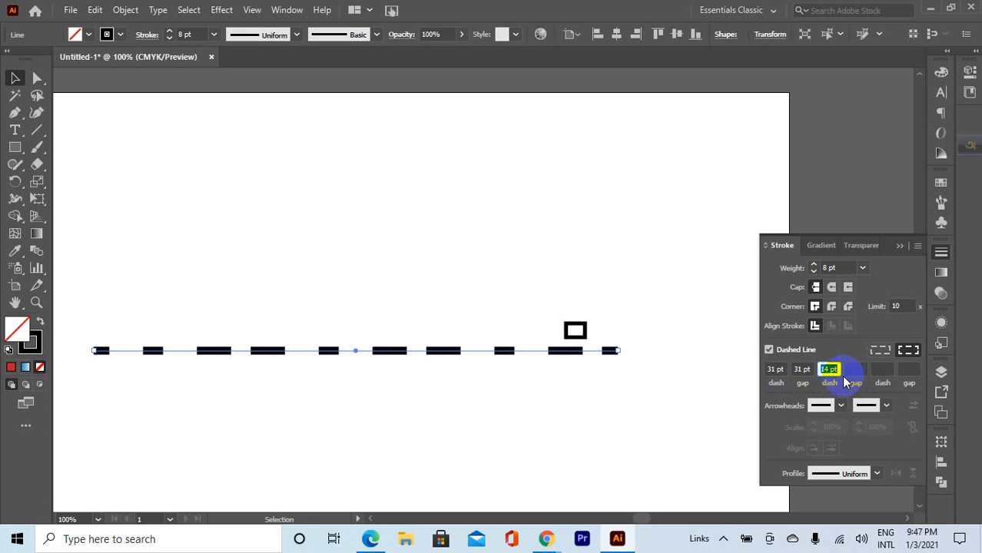
key(Down)
key(Down)
key(Down)
key(Down)
key(Down)
key(Down)
key(Down)
key(Down)
key(Down)
key(Down)
key(Down)
key(Down)
key(Down)
key(Down)
key(Up)
key(Up)
key(Up)
key(Up)
key(Up)
key(Up)
key(Up)
key(Up)
key(Up)
key(Up)
key(Up)
key(Up)
key(Up)
key(Up)
key(Up)
key(Up)
key(Up)
key(Up)
key(Up)
key(Up)
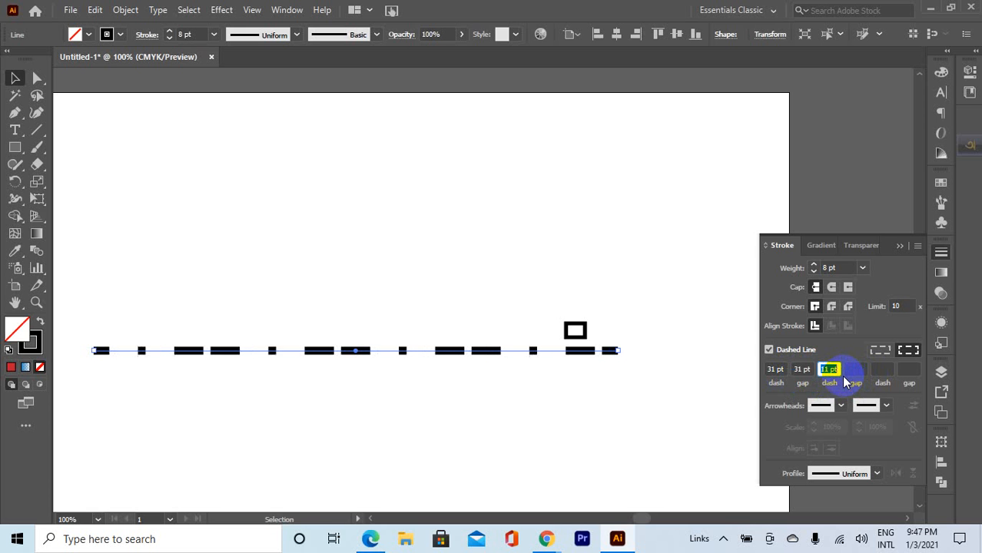
key(Up)
key(Up)
key(Up)
key(Up)
key(Up)
key(Up)
key(Up)
key(Up)
key(Up)
key(Up)
key(Up)
key(Up)
key(Up)
key(Up)
key(Up)
key(Up)
key(Up)
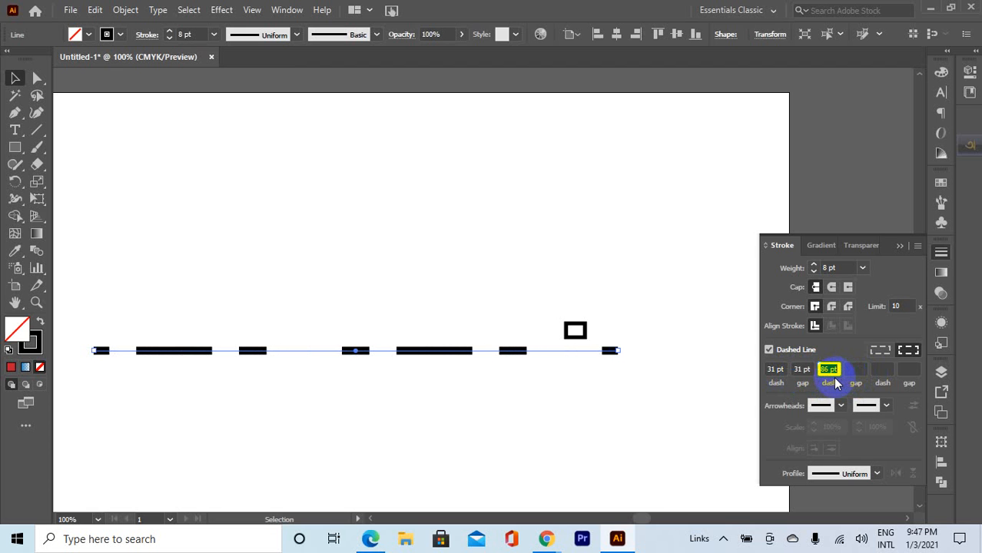
- Clear the line's second dash value, and set the gap to 0 pt and the first dash to 39 pt
click(801, 369)
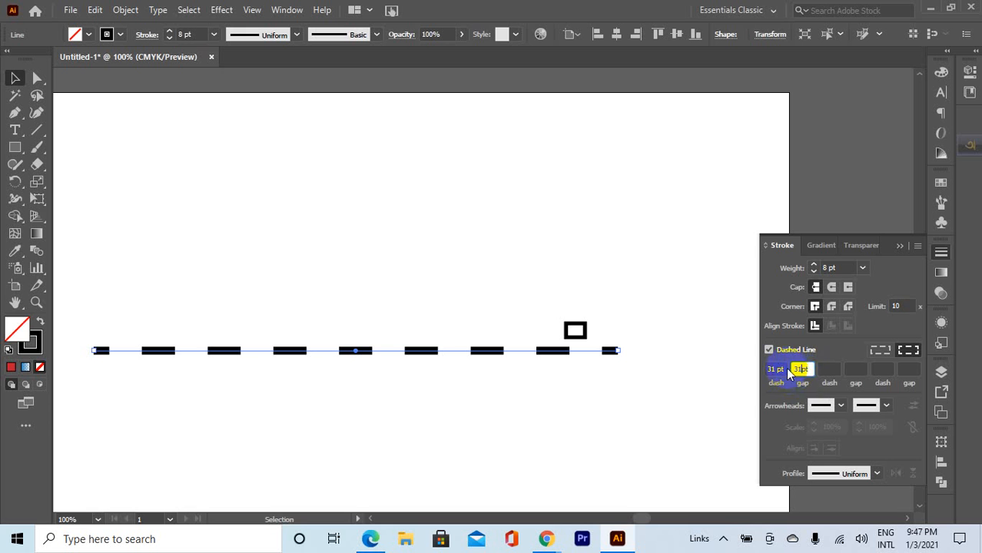
drag(809, 369, 789, 369)
text(0)
click(781, 369)
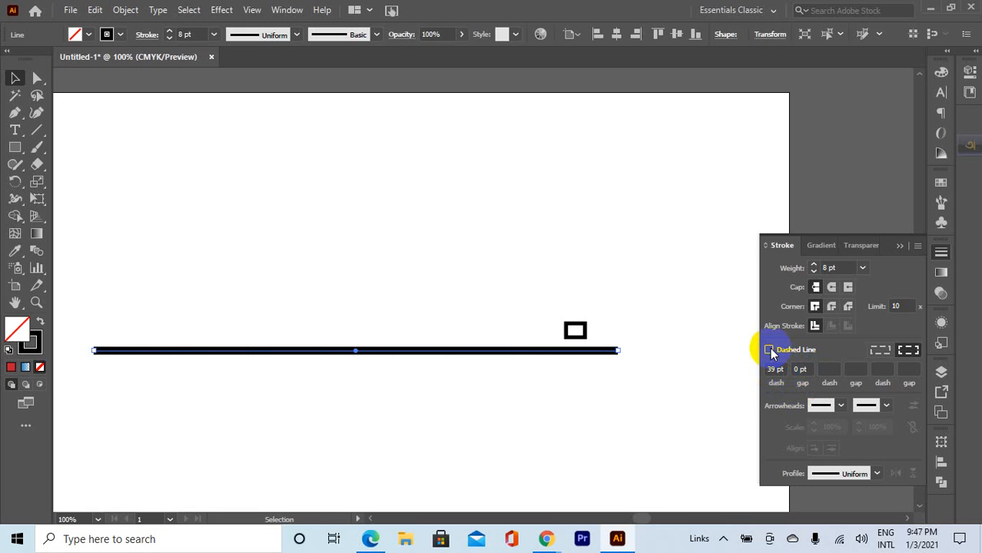
- Toggle the line's dashed option off and on, and set a 59 pt first dash with exact dash lengths preserved
click(770, 351)
click(774, 370)
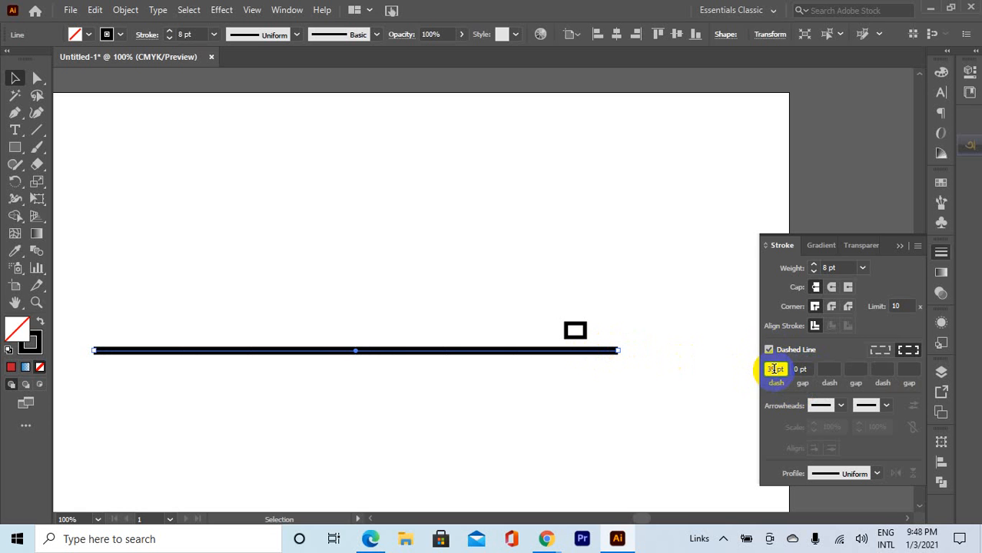
click(768, 351)
click(768, 351)
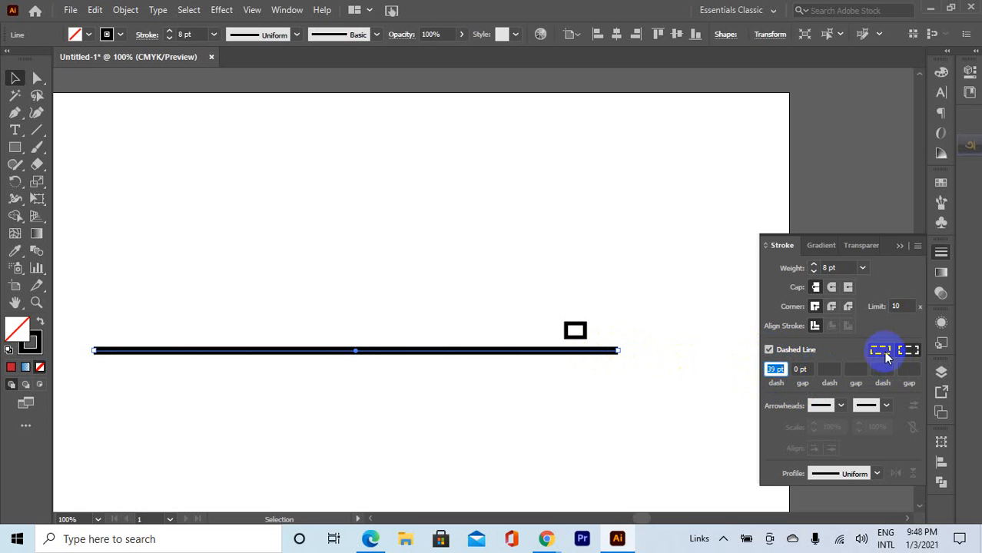
click(775, 369)
click(899, 246)
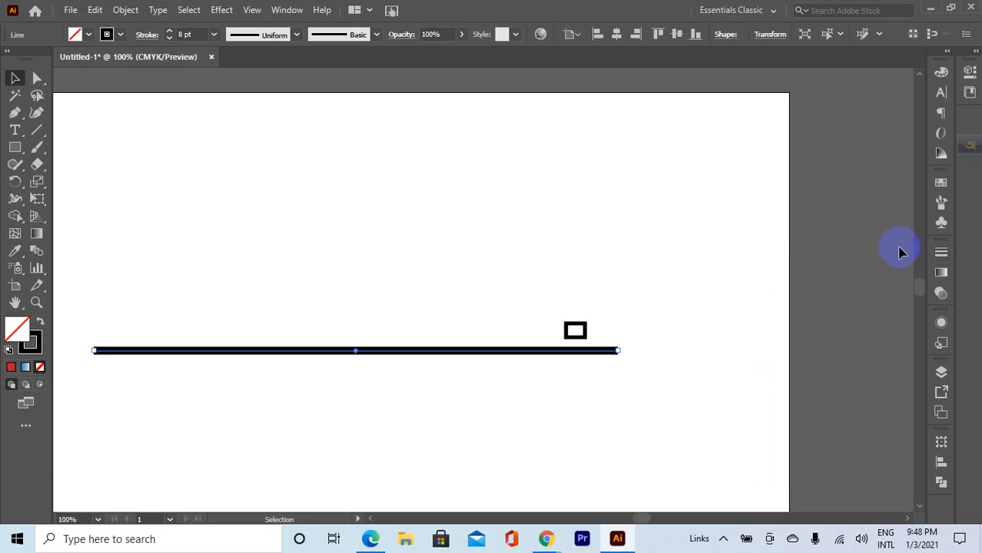
- Delete the line and the small rectangle, and draw a new horizontal 8 pt line on the upper artboard
drag(440, 294, 588, 394)
key(Delete)
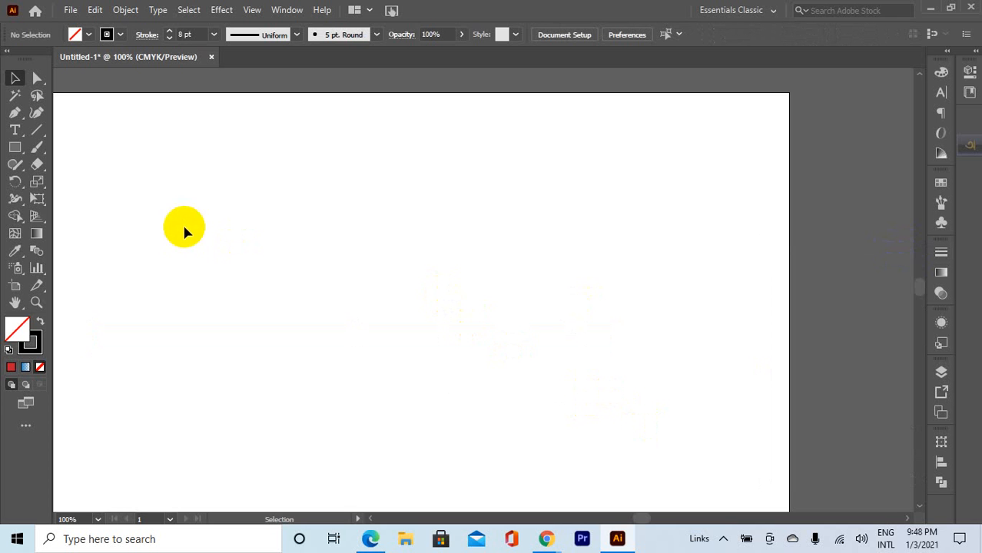
click(16, 115)
drag(407, 245, 469, 234)
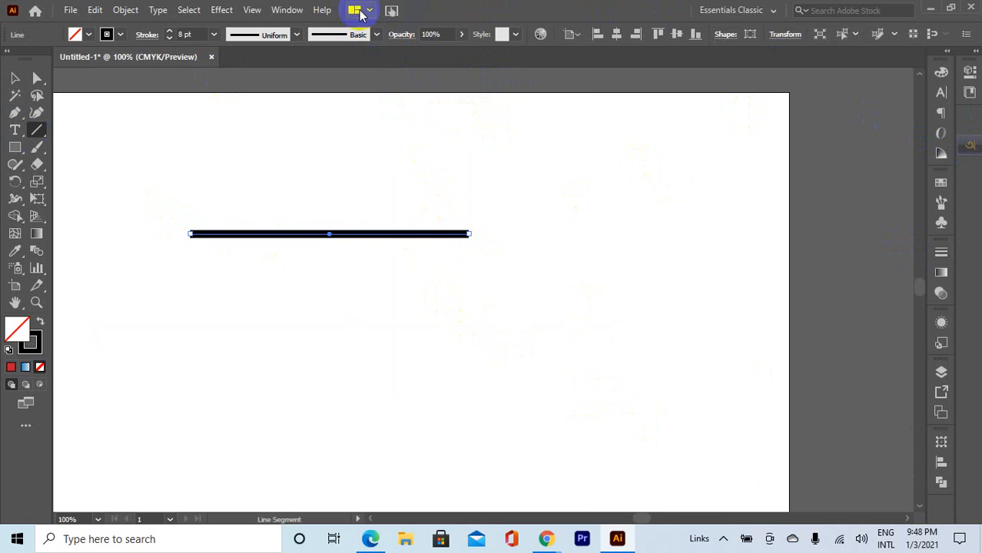
- Apply the symmetrical lens-shaped width profile to the new line's stroke and turn off its dashes
click(305, 10)
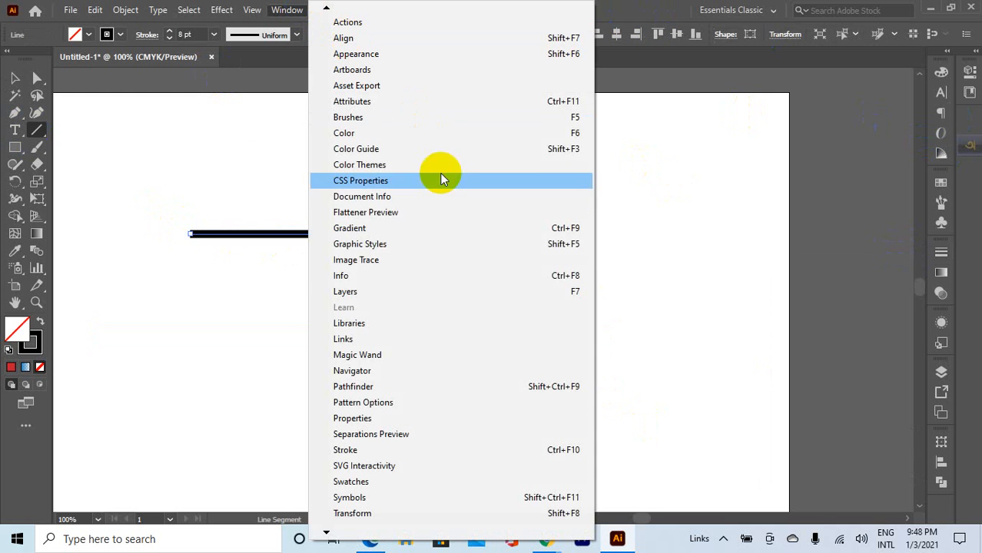
click(376, 451)
scroll(831, 372, down, 1)
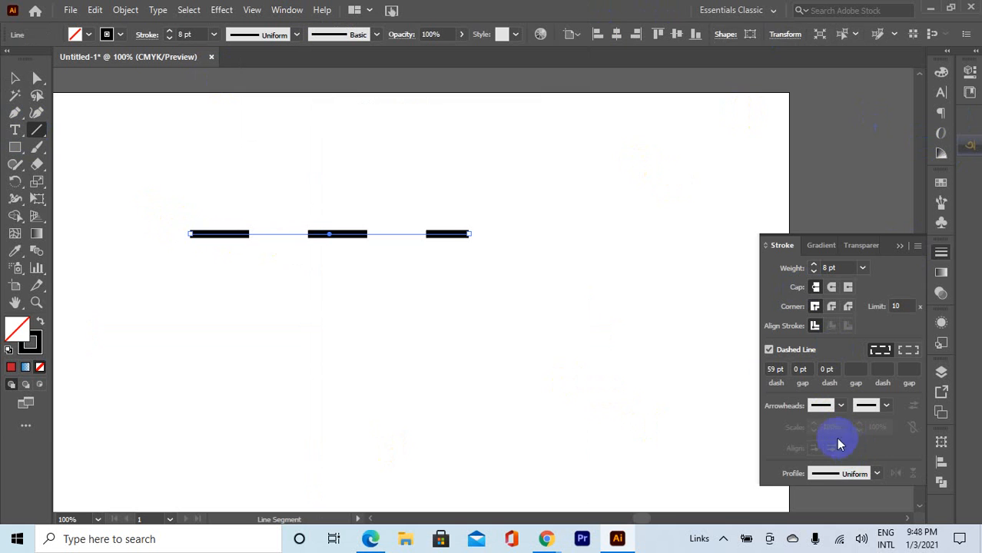
click(879, 475)
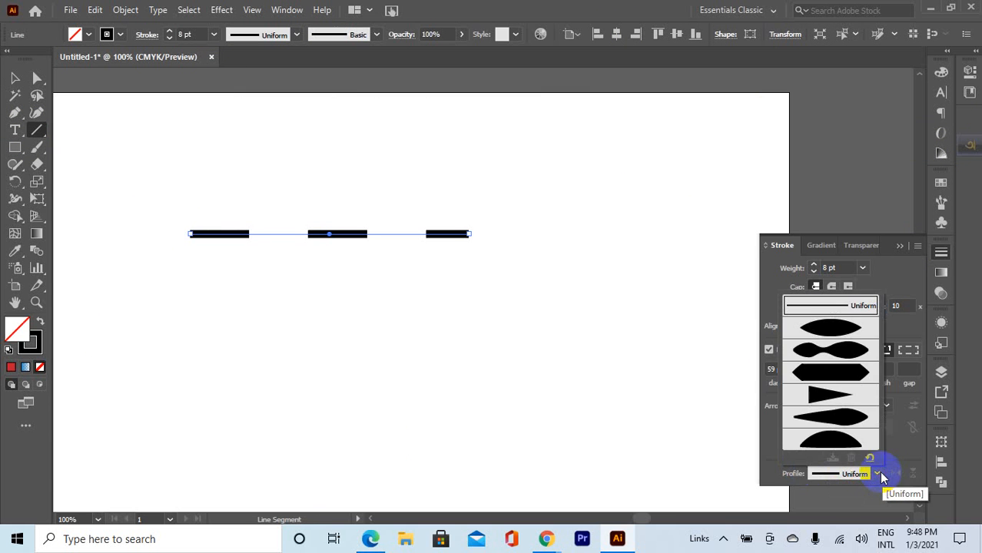
click(830, 328)
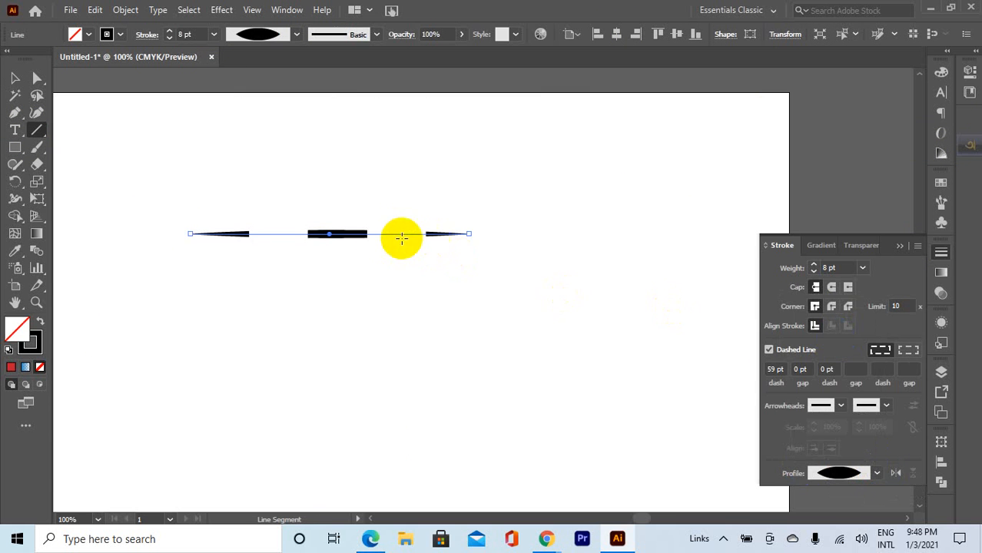
scroll(330, 236, up, 1)
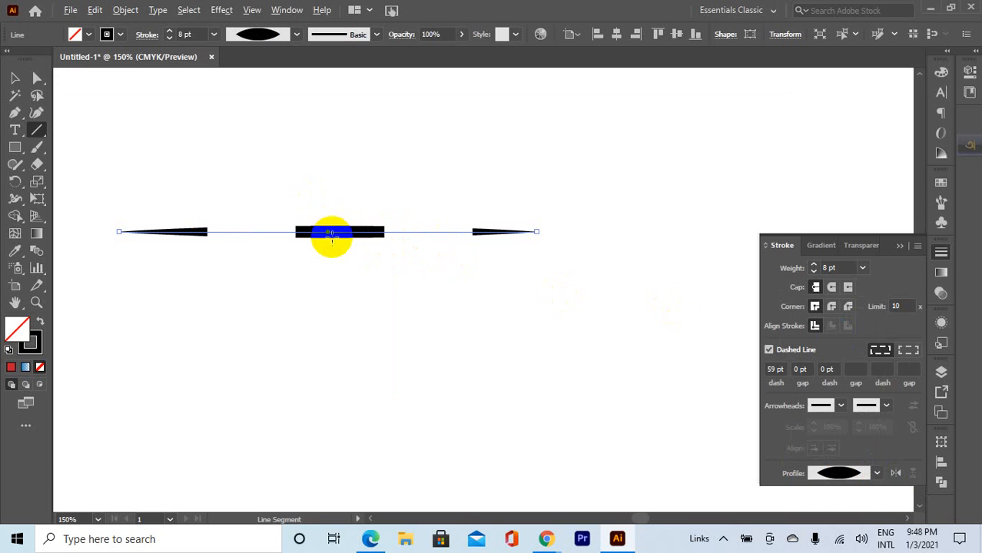
click(768, 350)
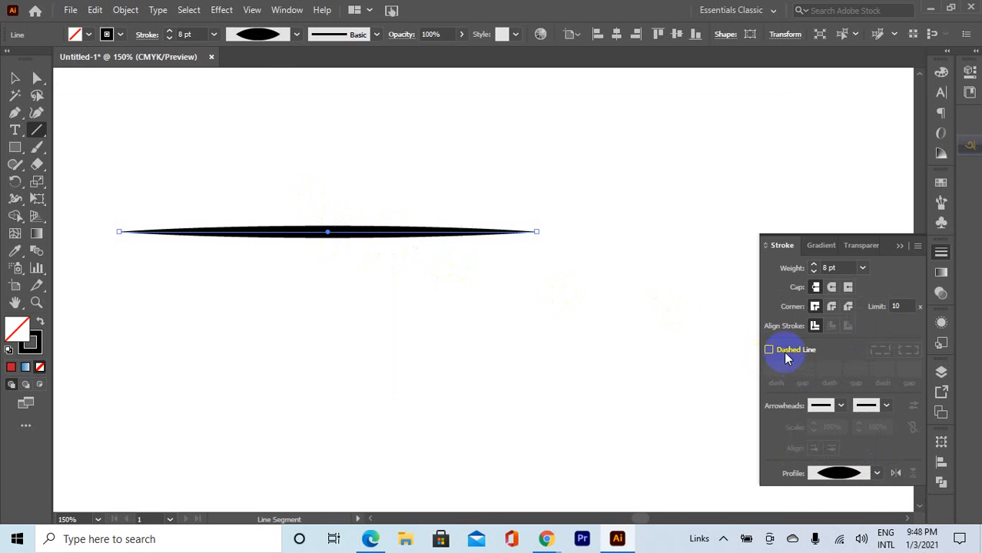
- Try the double-bulge, pointed-ends, tapered, teardrop and half-lens width profiles on the line, and return to the symmetrical lens profile
click(877, 473)
click(826, 361)
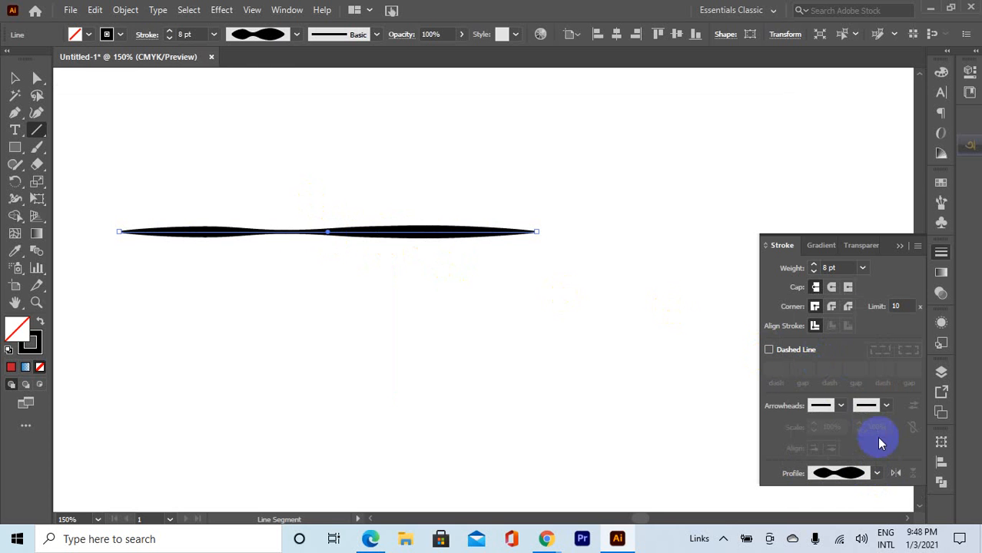
click(877, 473)
click(837, 393)
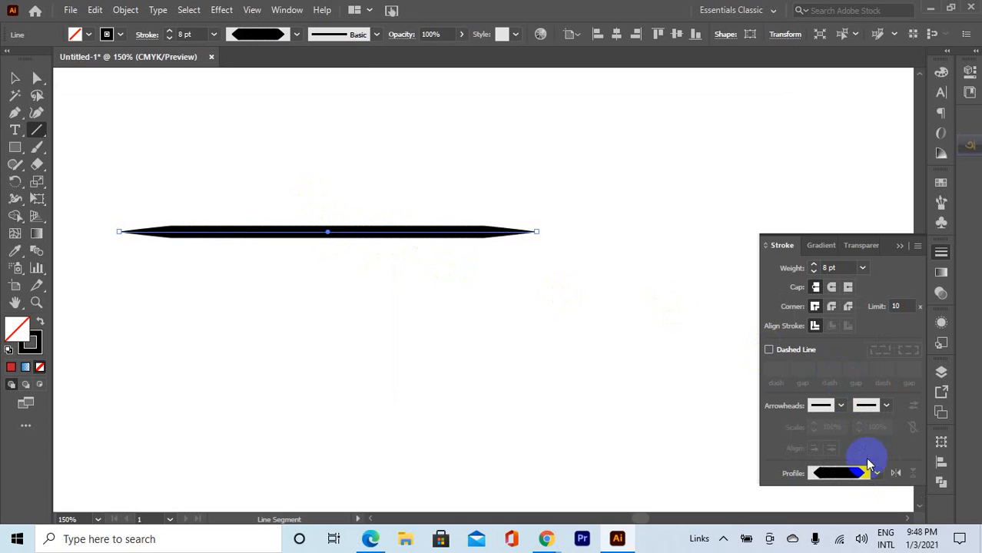
click(876, 474)
click(842, 387)
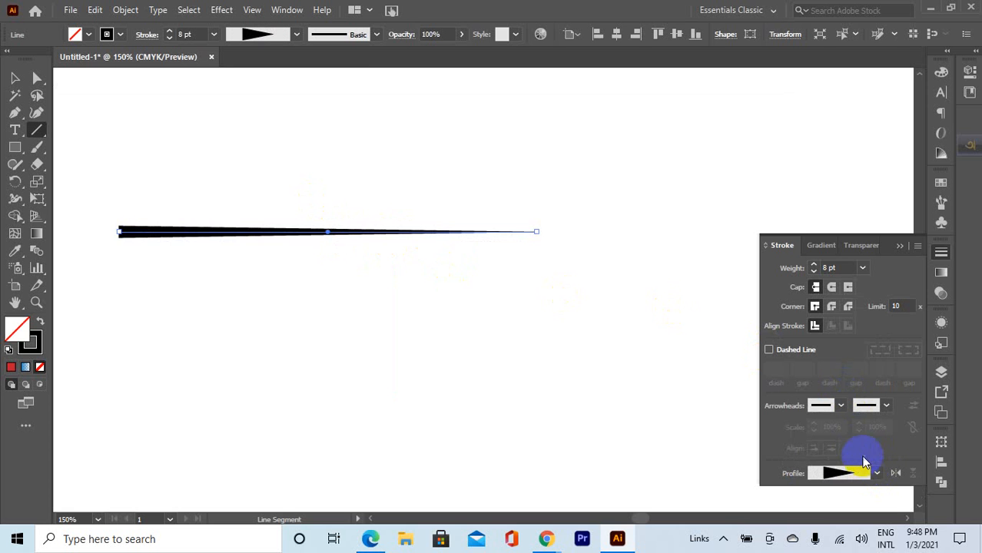
click(874, 474)
click(846, 421)
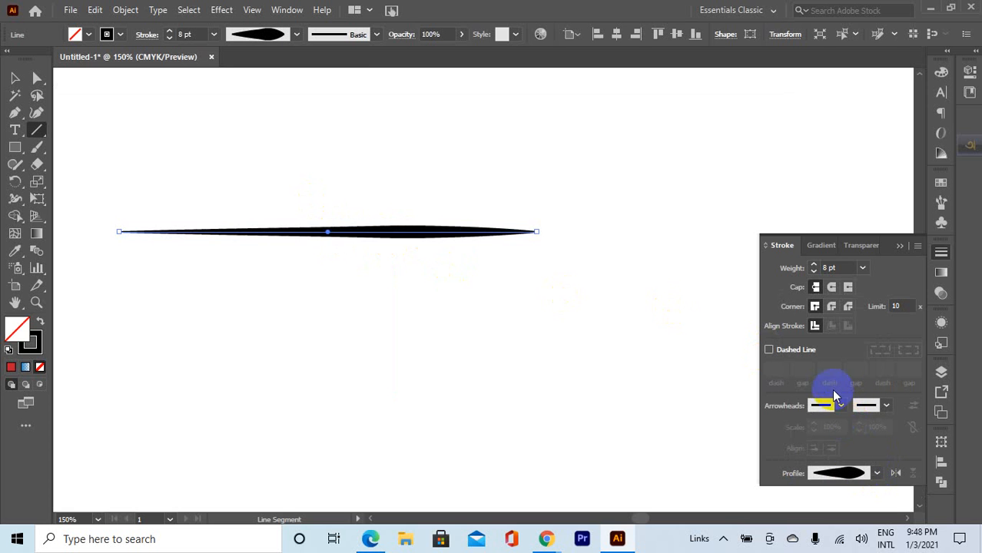
click(876, 473)
click(851, 439)
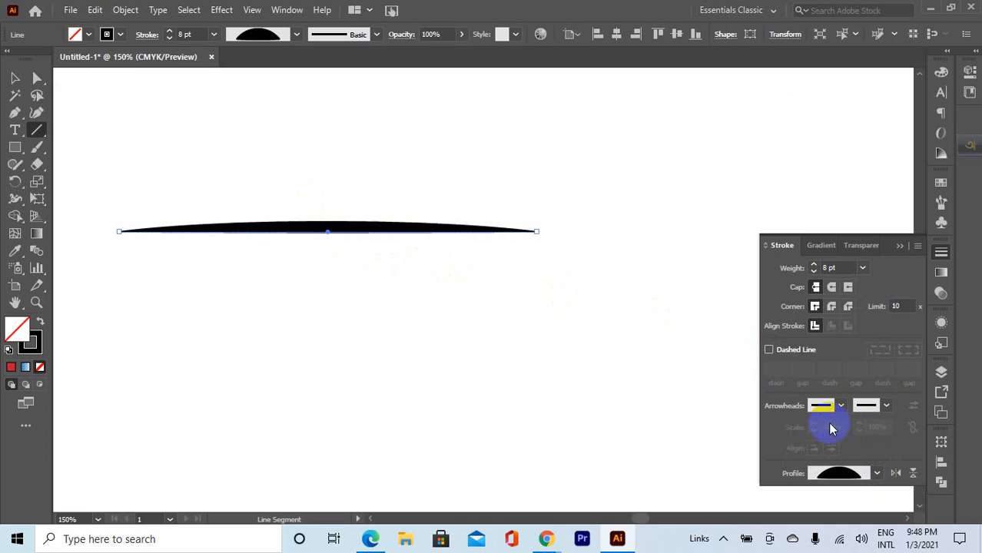
click(874, 475)
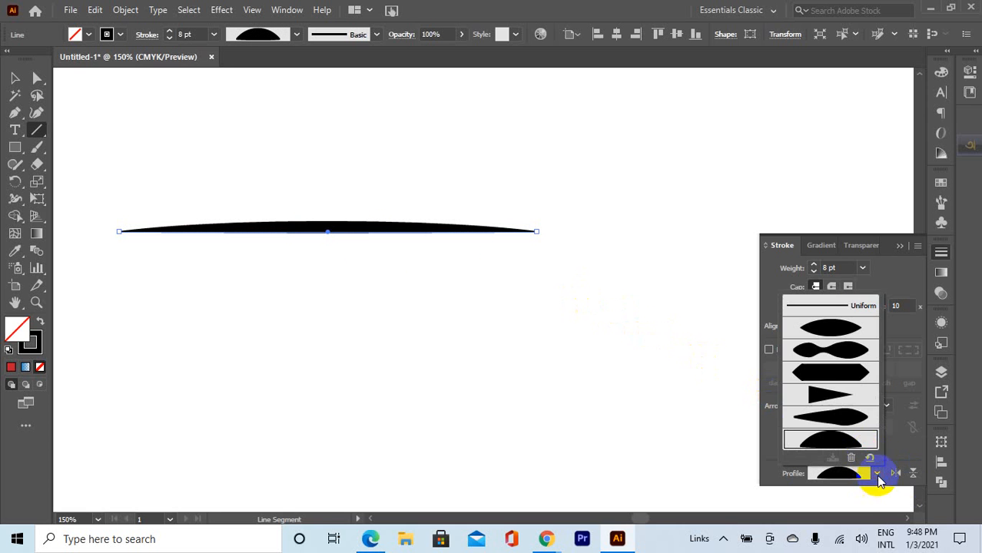
click(821, 325)
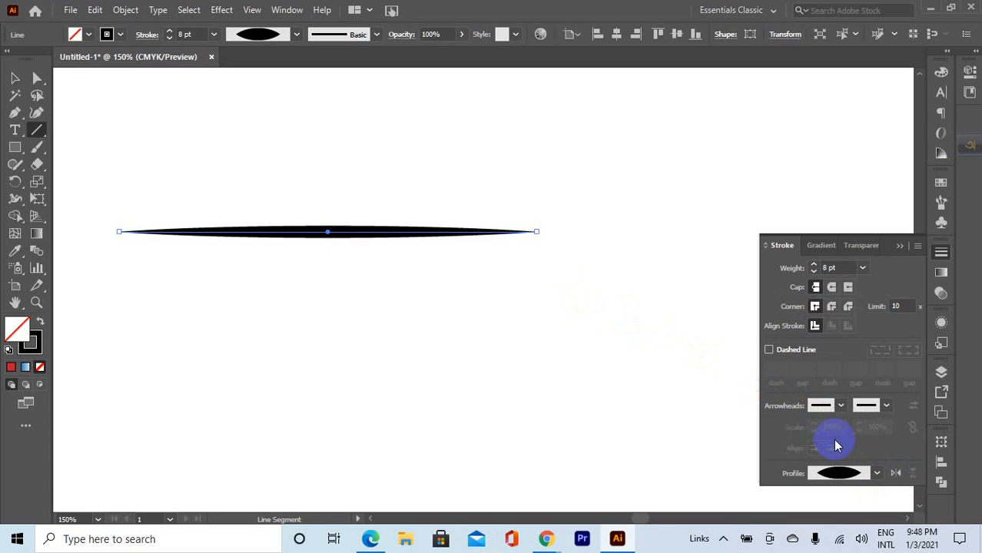
- Apply the tapered triangular width profile to the line's stroke
click(876, 474)
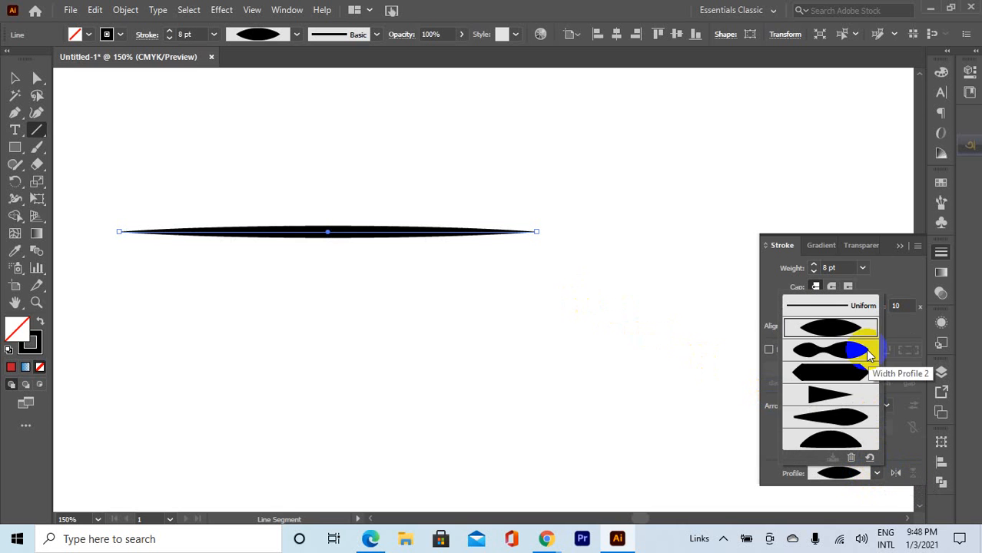
click(829, 393)
click(616, 318)
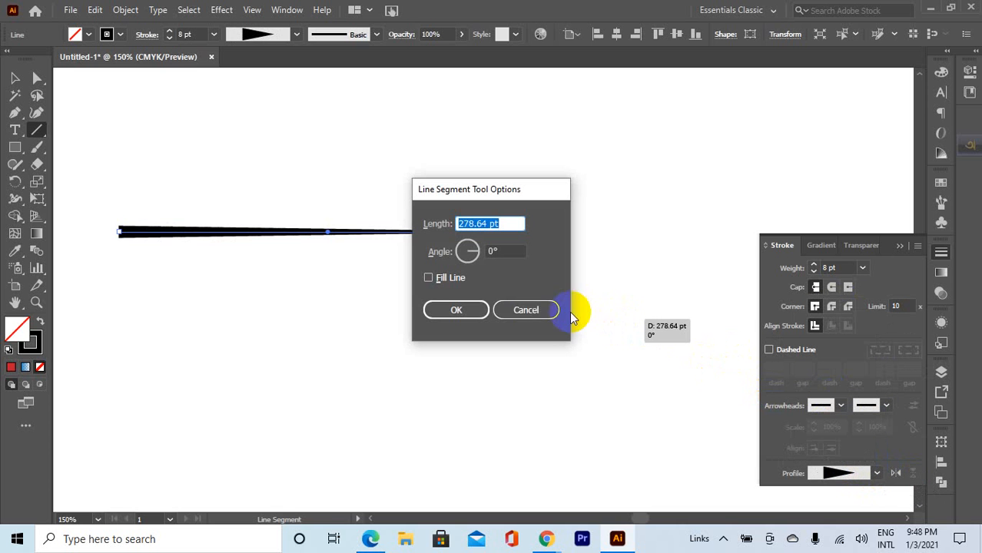
click(528, 308)
- Delete the tapered line and draw a large unfilled rectangle in the middle of the artboard
click(15, 78)
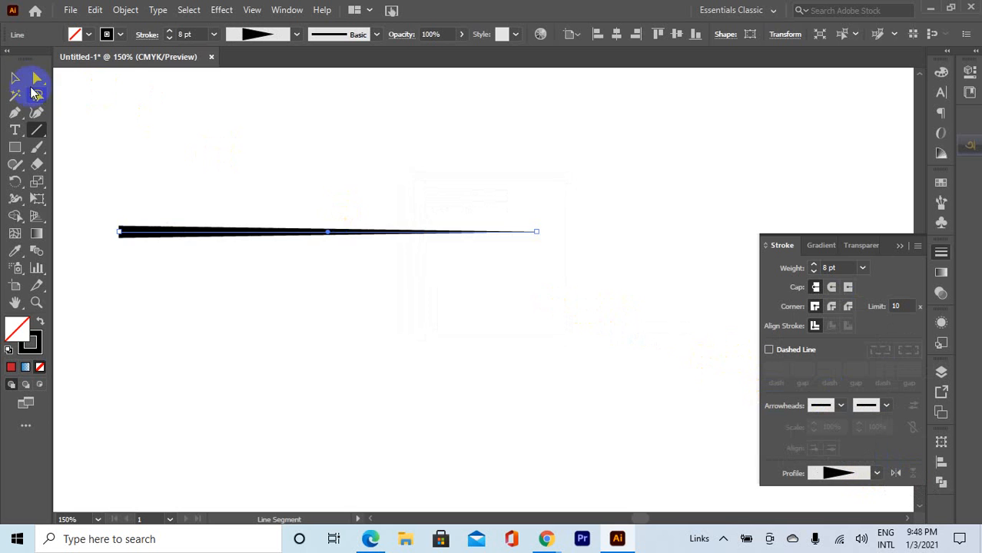
key(ctrl+0)
key(ctrl+1)
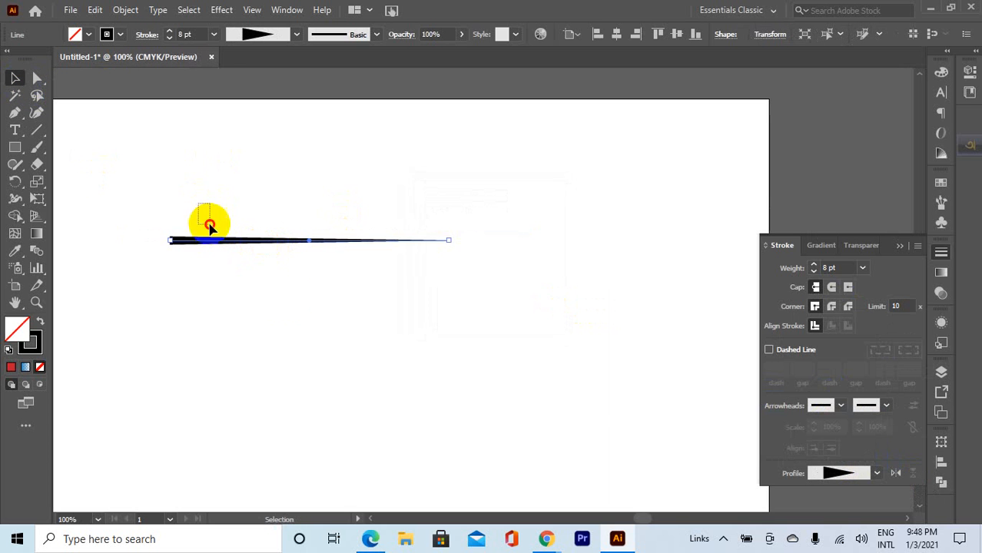
key(Delete)
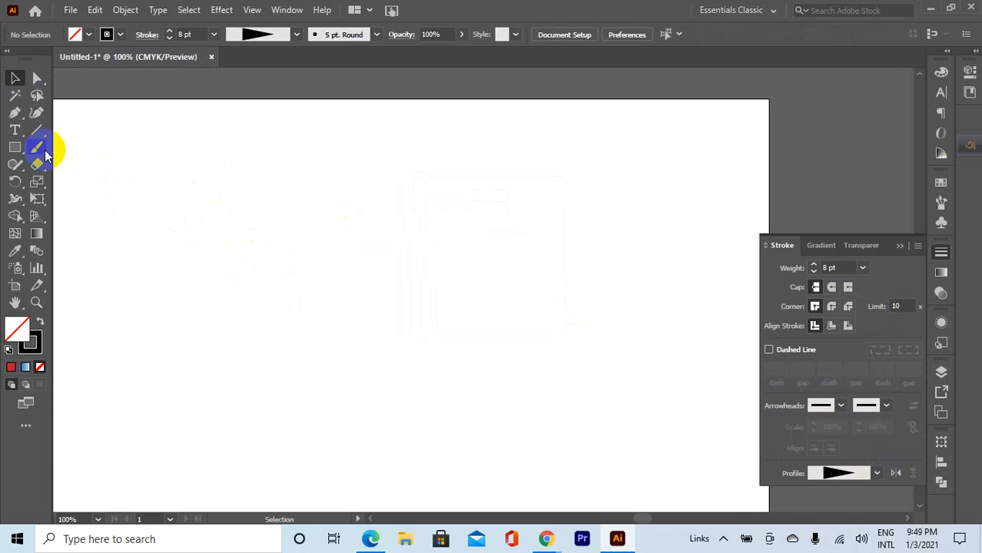
mouse_move(213, 206)
mouse_down()
mouse_move(255, 247)
mouse_move(544, 400)
mouse_up()
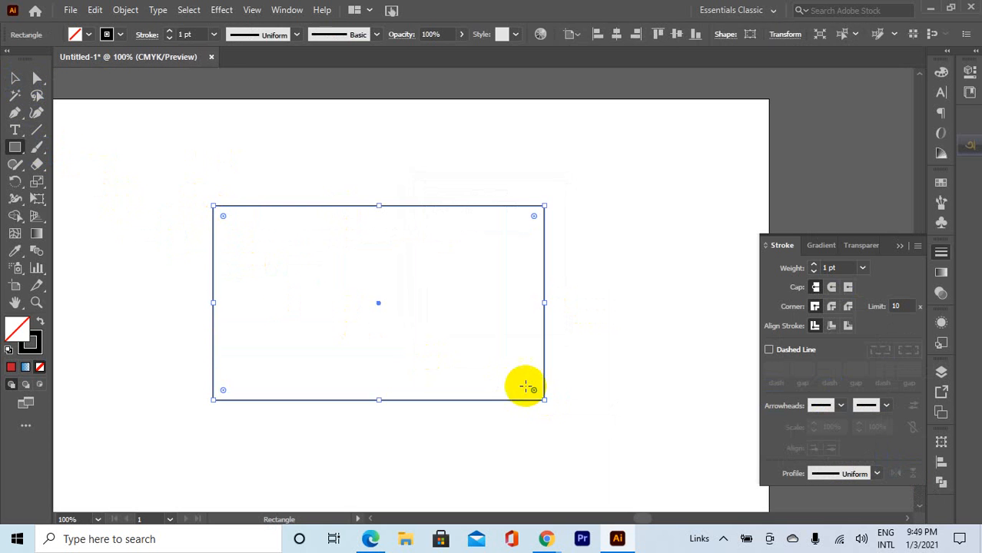
key(ctrl+plus)
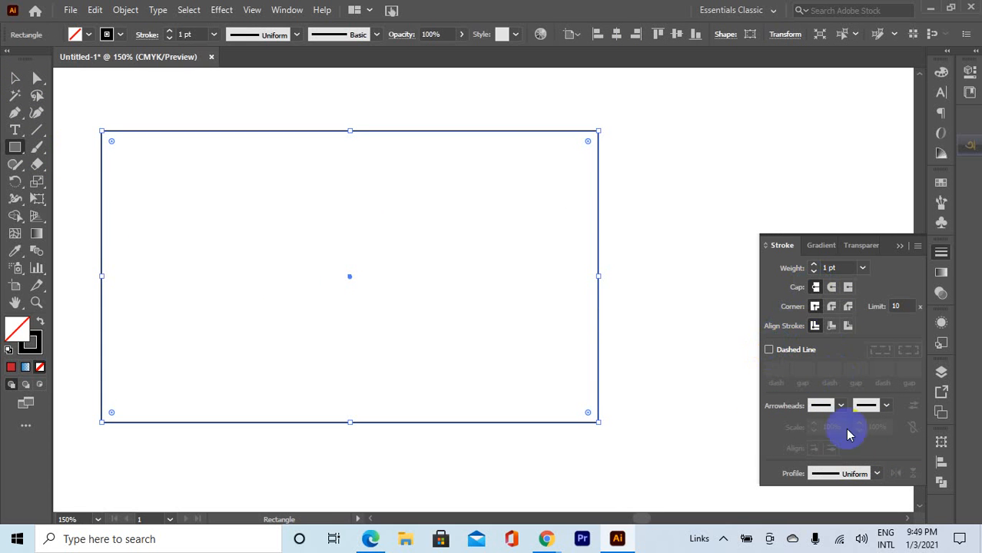
- Apply the half-lens width profile to the rectangle's stroke and set its weight to 5 pt
click(866, 476)
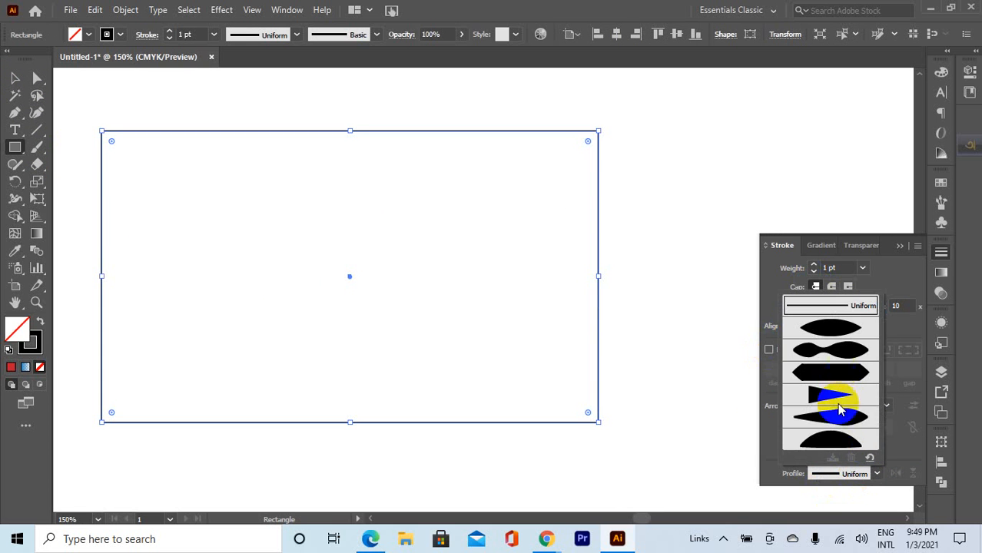
click(833, 438)
click(820, 409)
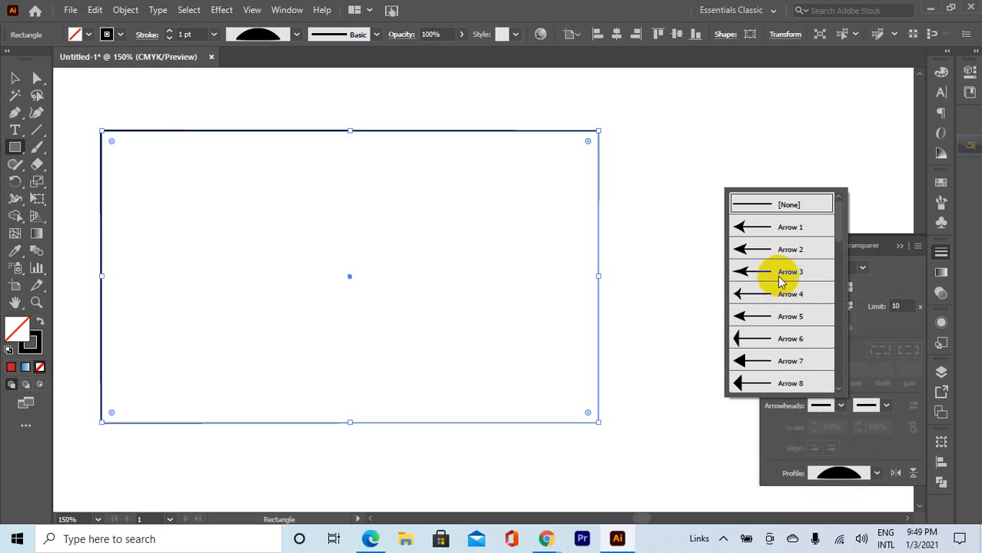
click(829, 428)
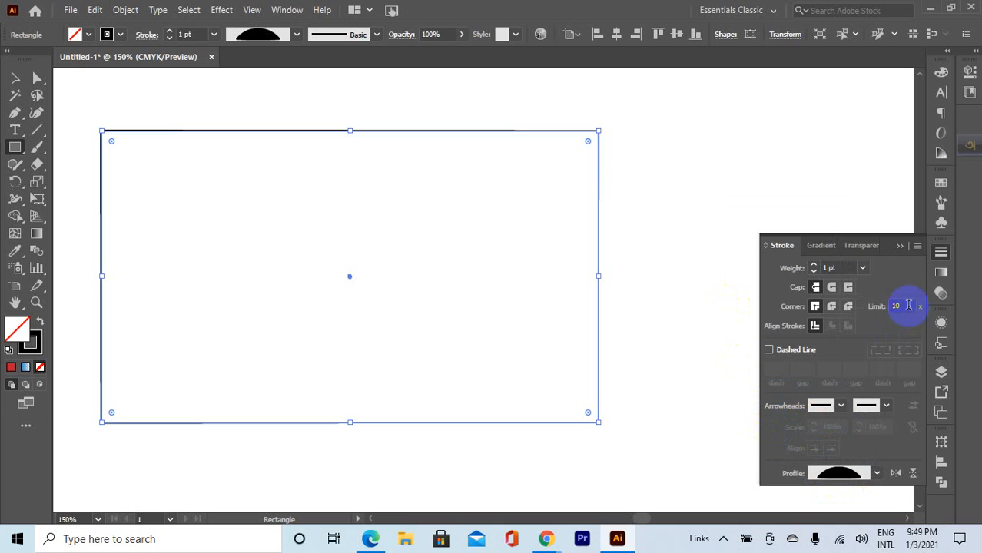
click(863, 268)
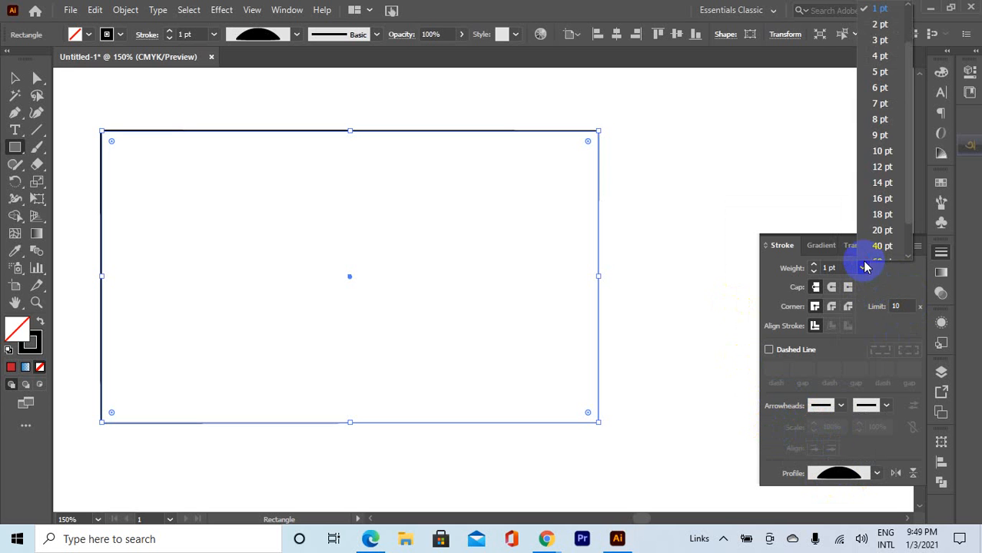
click(882, 72)
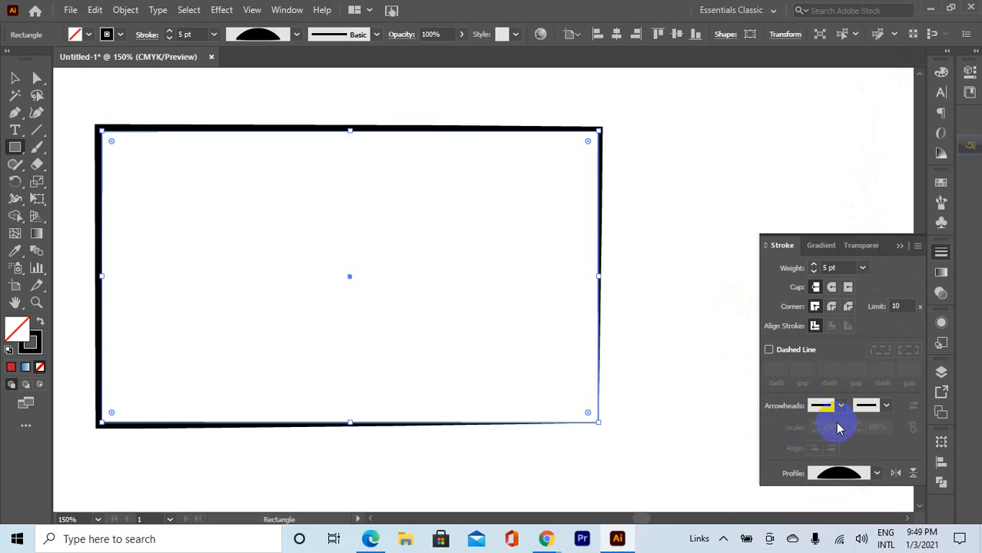
- Try the symmetrical lens width profile on the rectangle's stroke, and set the profile to Uniform
click(873, 473)
click(837, 327)
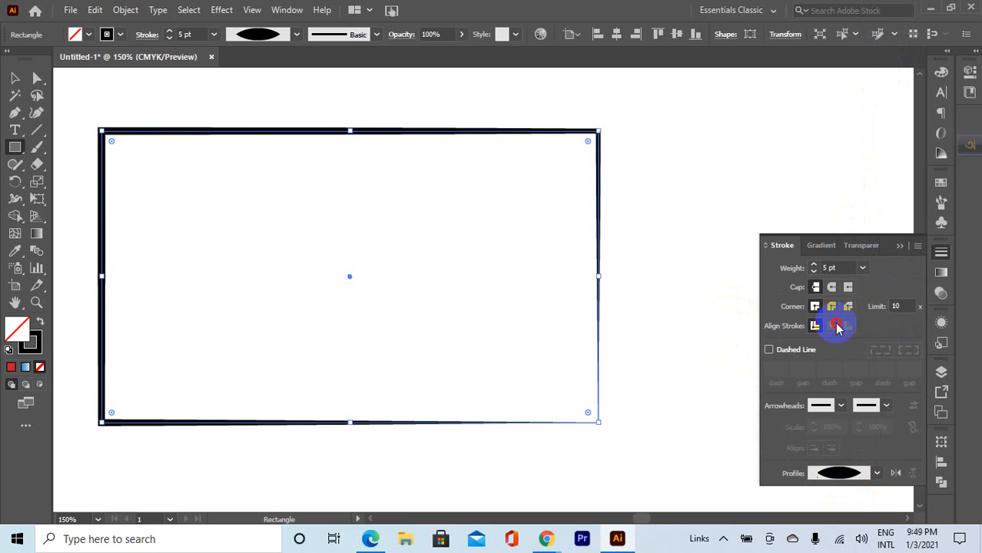
click(873, 473)
click(845, 304)
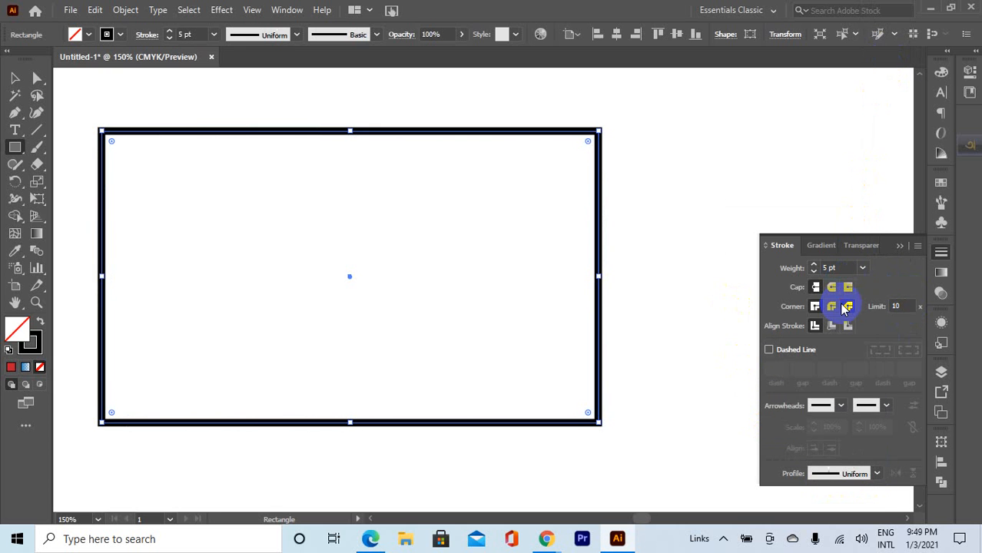
- Add the Arrow 1 arrowhead to both the start and the end of the rectangle's path
click(841, 405)
click(770, 228)
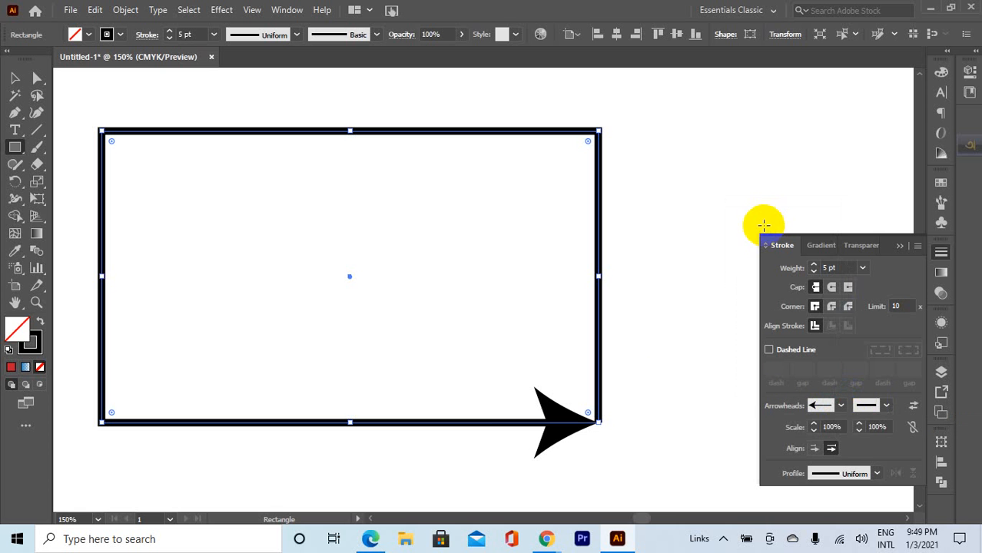
click(886, 405)
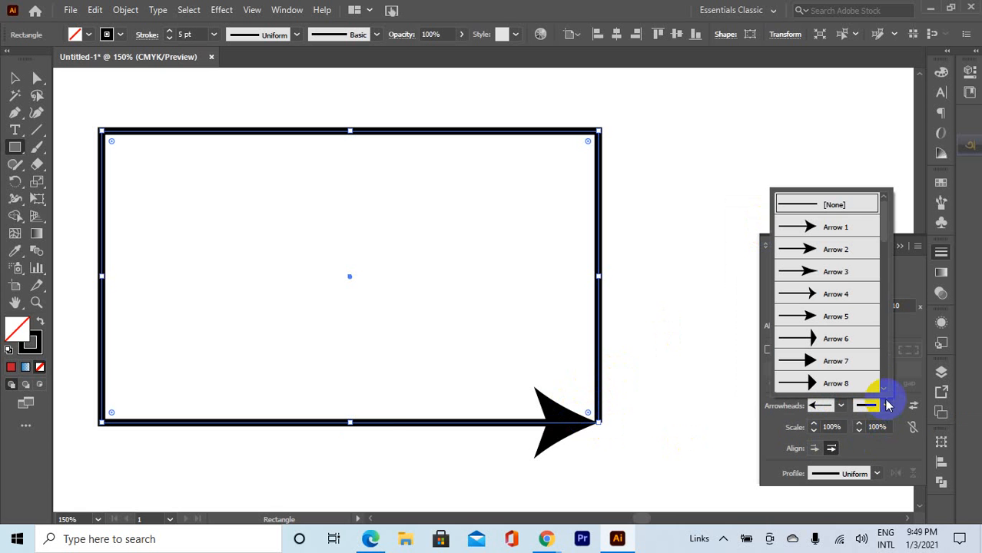
click(833, 227)
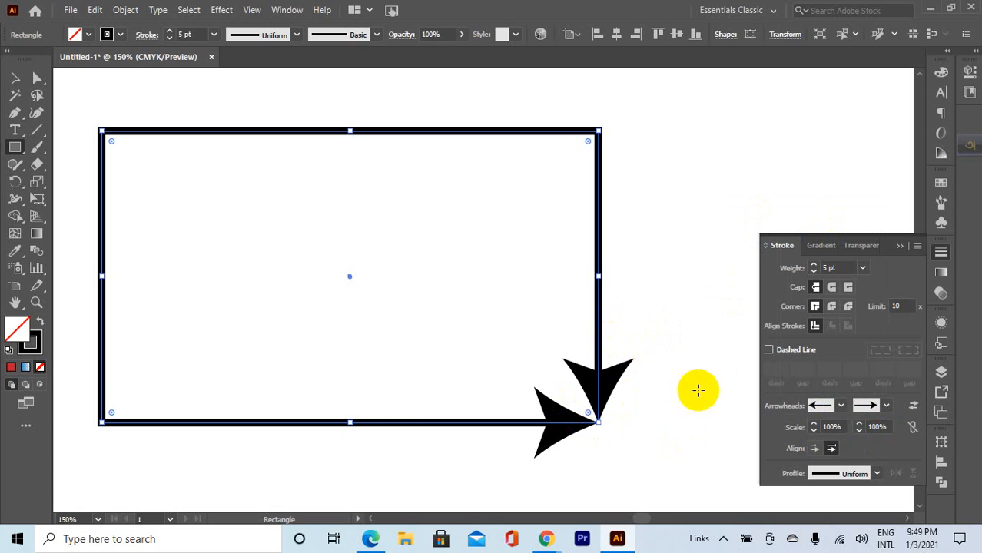
- Try the Arrow 7, Arrow 20 and Arrow 27 end arrowheads on the rectangle, and apply the pointing hand, Arrow 35
click(886, 405)
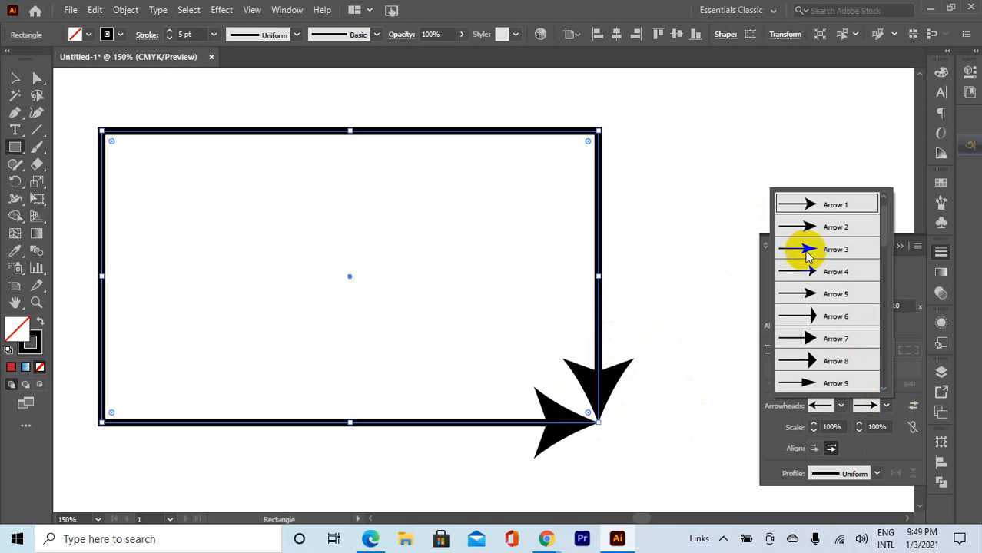
click(834, 338)
click(885, 406)
scroll(843, 366, down, 3)
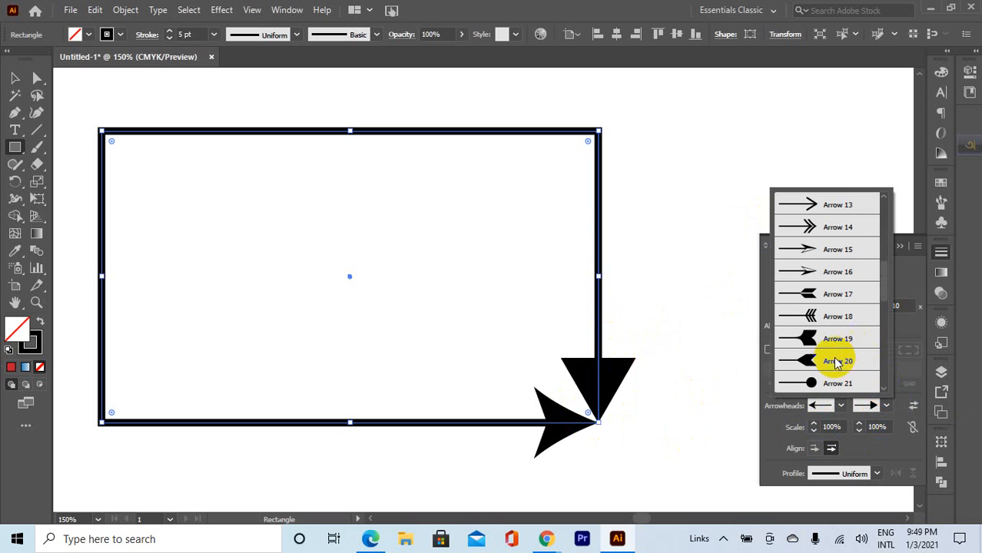
click(843, 365)
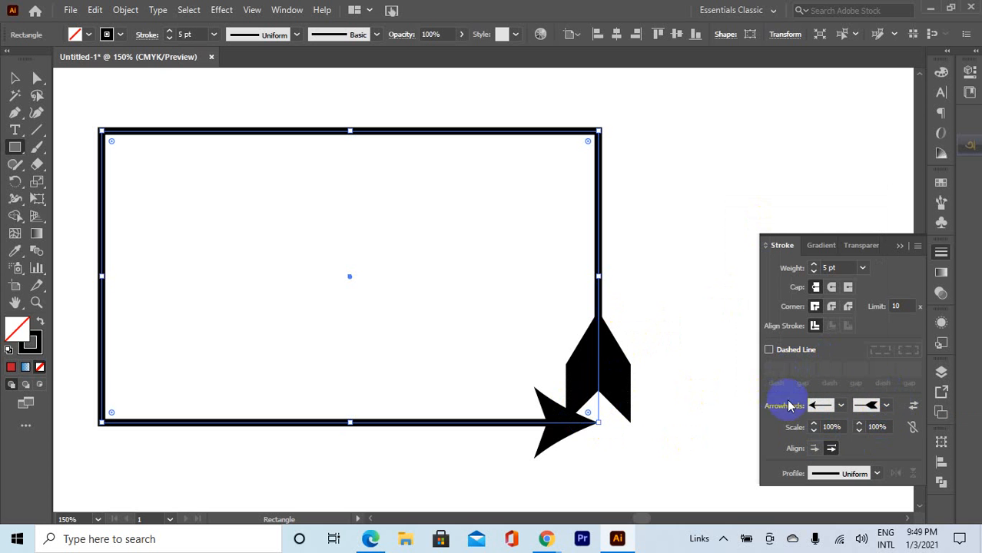
click(877, 405)
click(834, 369)
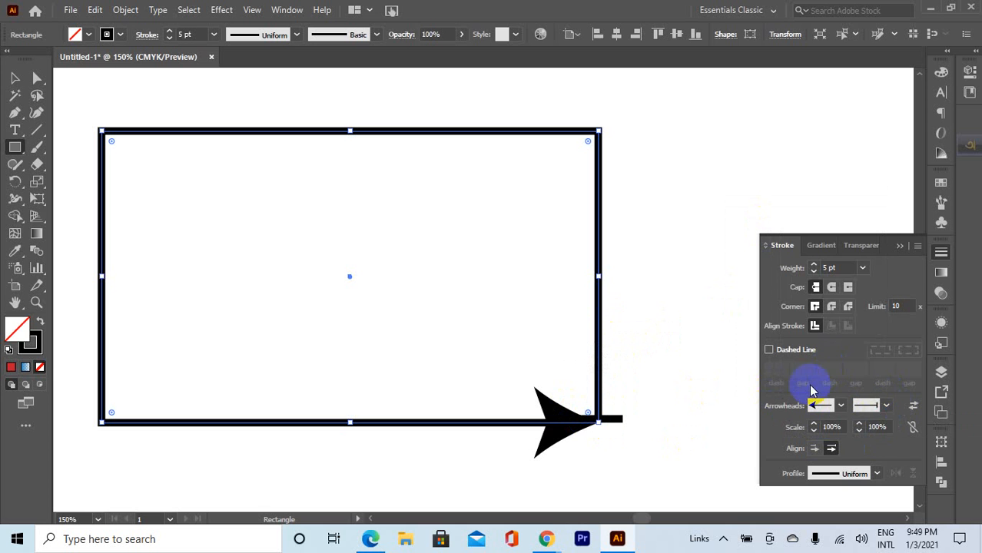
click(876, 405)
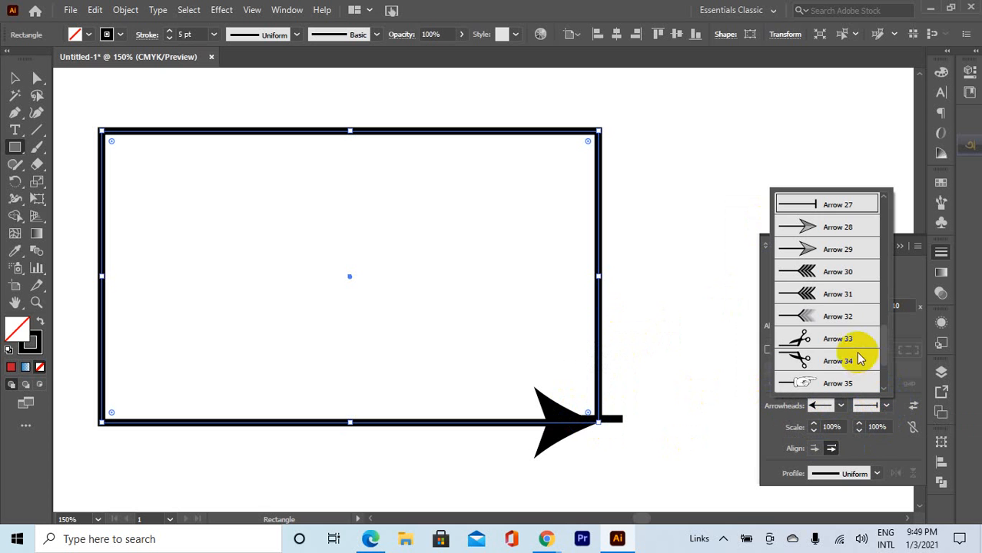
click(799, 382)
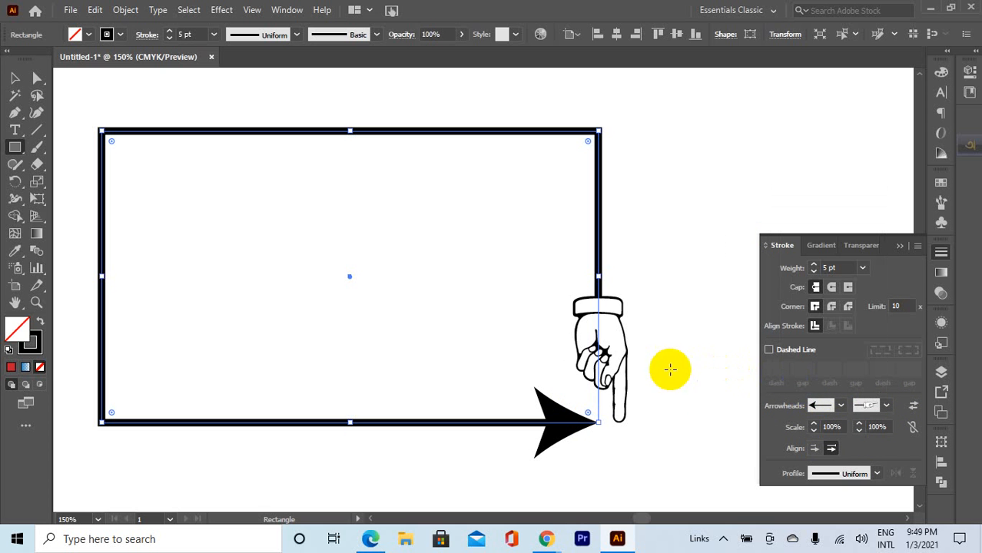
- Delete the rectangle with its arrowheads
click(15, 78)
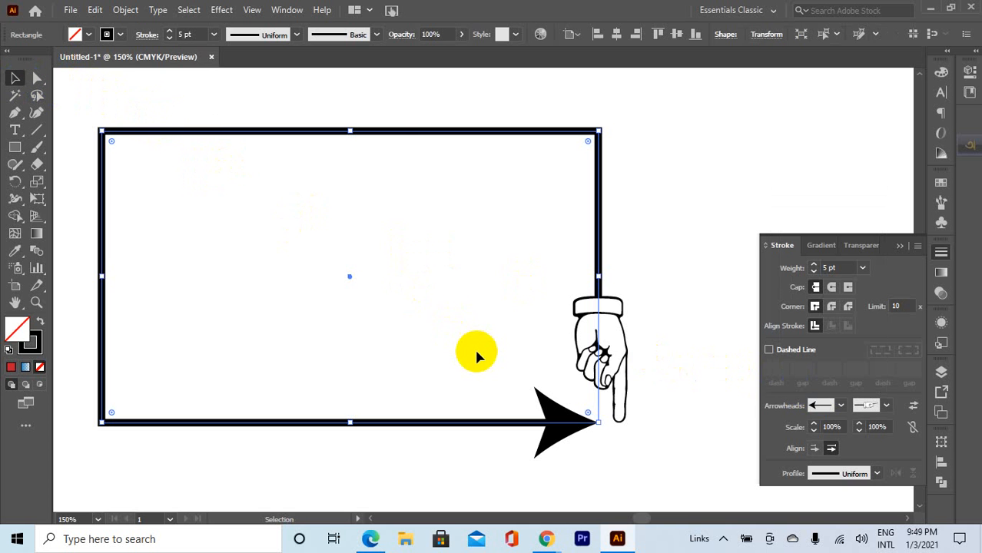
key(Delete)
- Switch to the Google Meet call in Chrome, admit the waiting participant and return to Illustrator
mouse_move(546, 538)
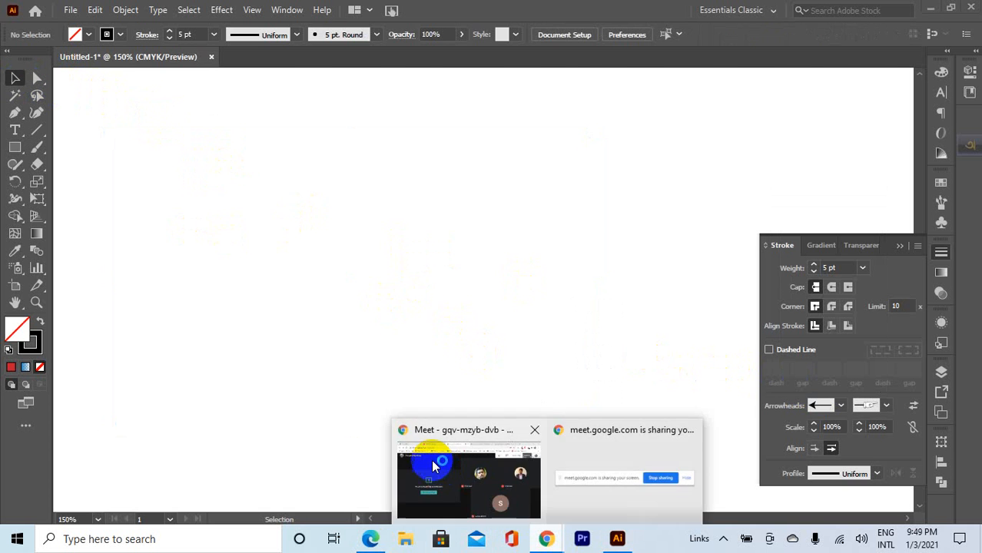
click(434, 464)
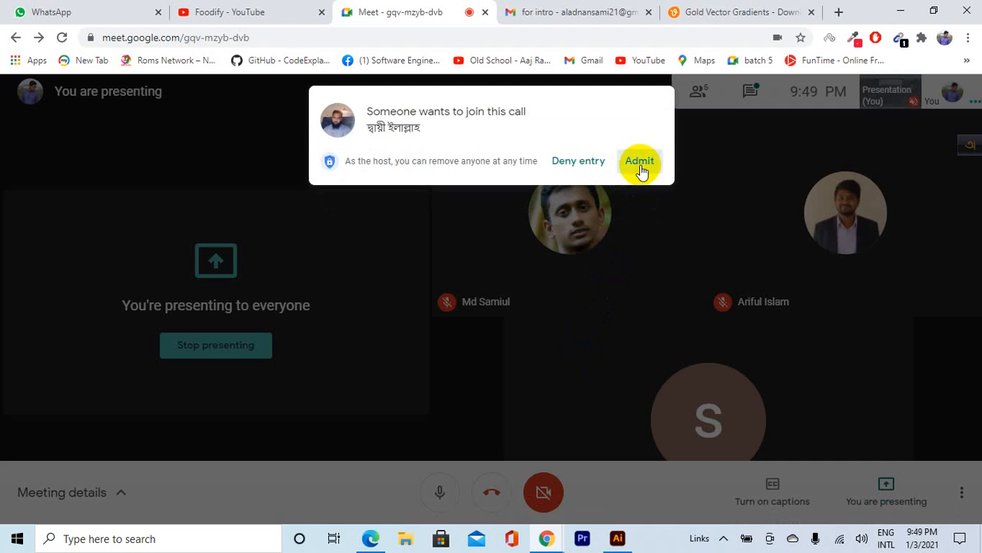
click(640, 163)
click(617, 539)
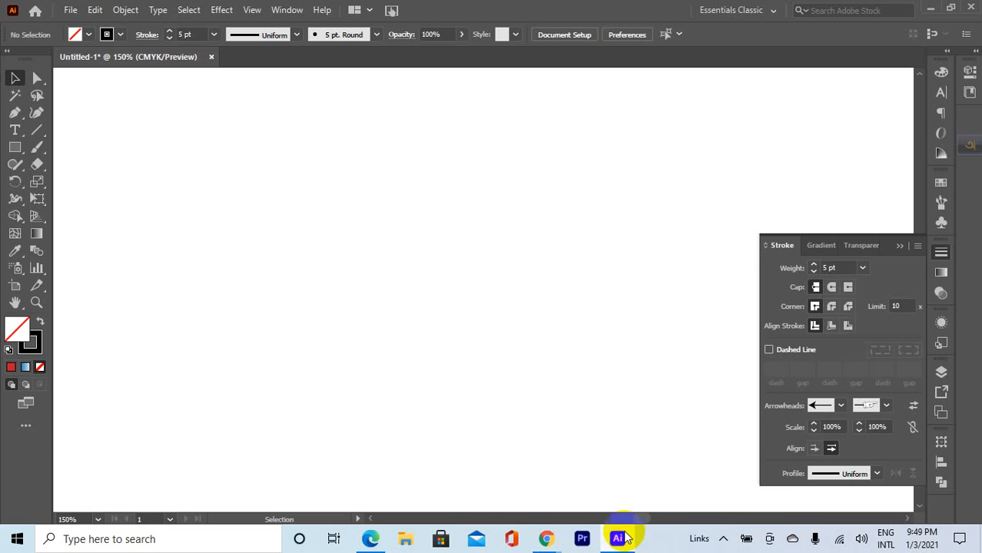
- Draw a nearly horizontal 5 pt line across the upper artboard and give its start the Arrow 5 arrowhead
click(33, 134)
drag(258, 233, 572, 232)
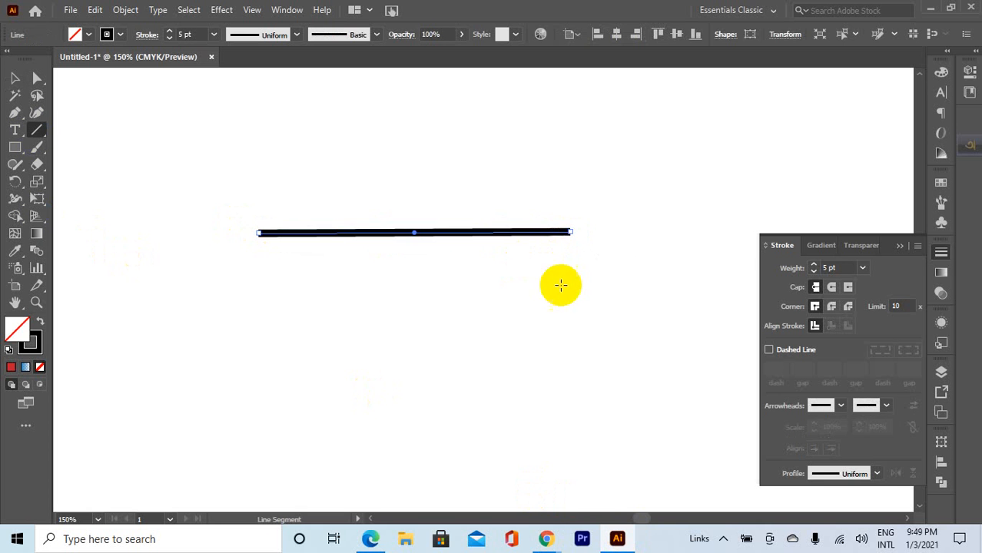
click(840, 406)
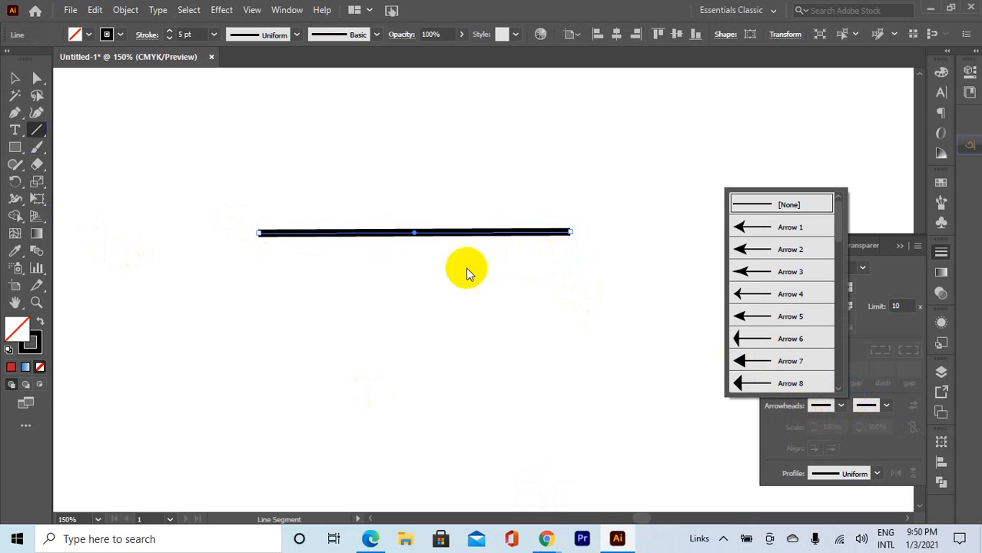
click(744, 316)
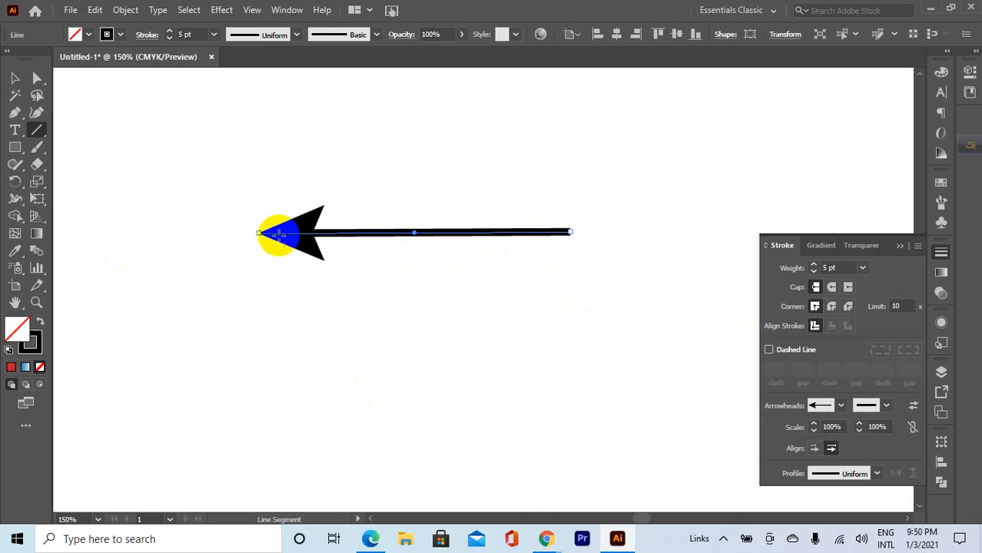
- Add the split-feather tail, Arrow 17, as the line's end arrowhead
click(887, 407)
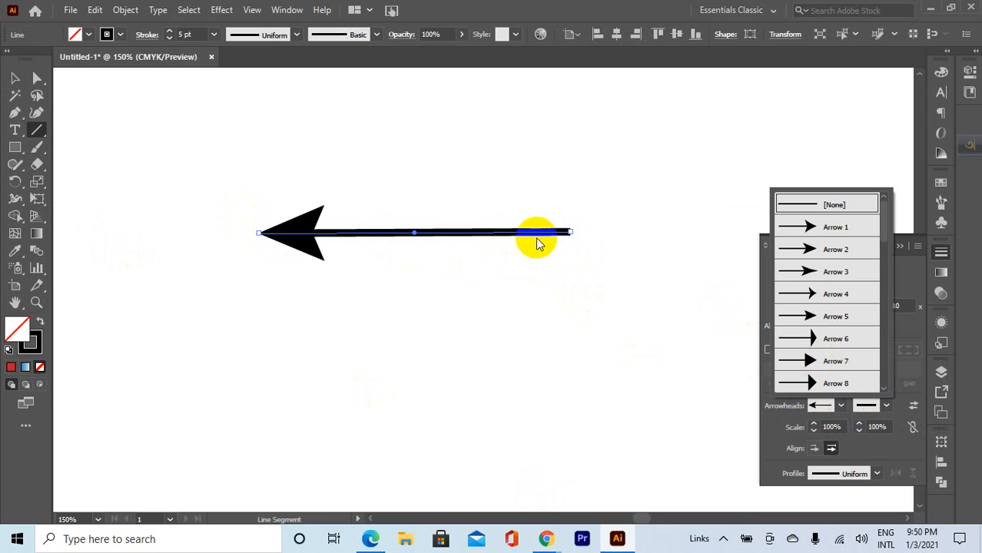
scroll(822, 278, down, 2)
scroll(803, 276, down, 4)
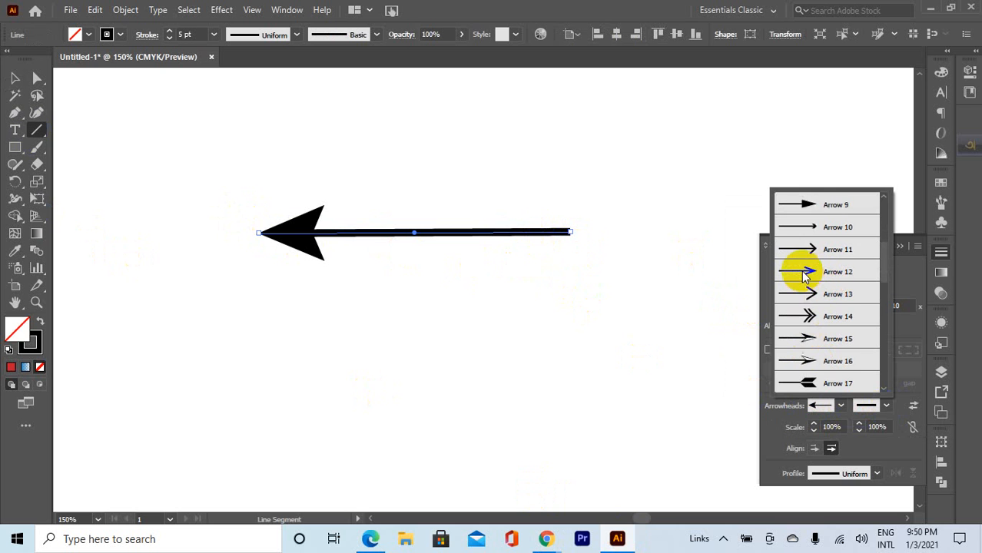
click(799, 273)
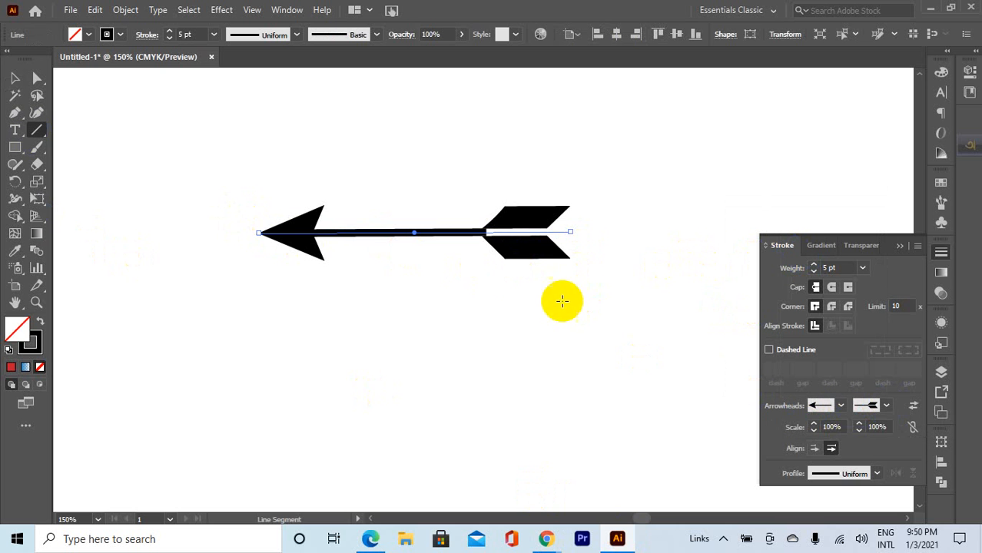
- Move the finished arrow up and to the right on the artboard
click(15, 79)
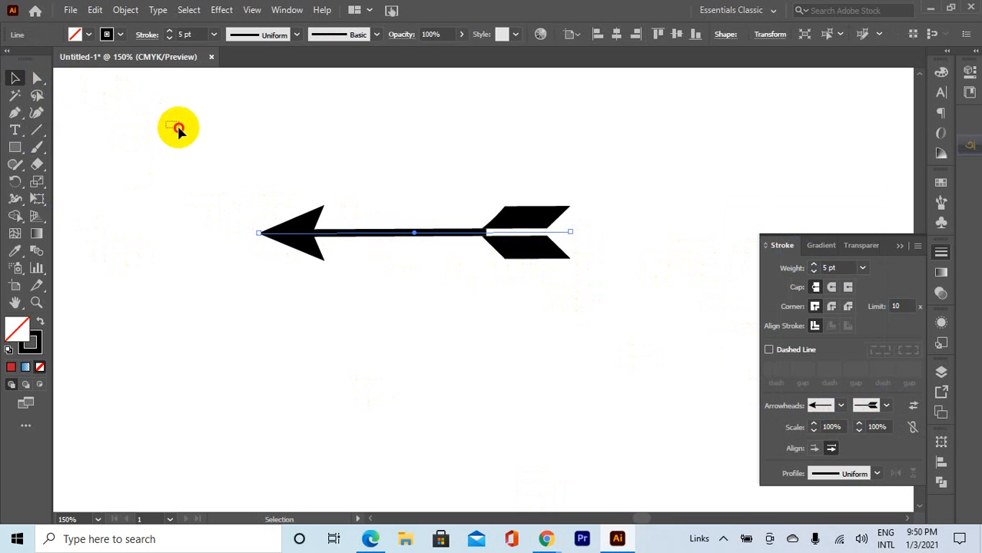
click(726, 270)
drag(540, 248, 604, 170)
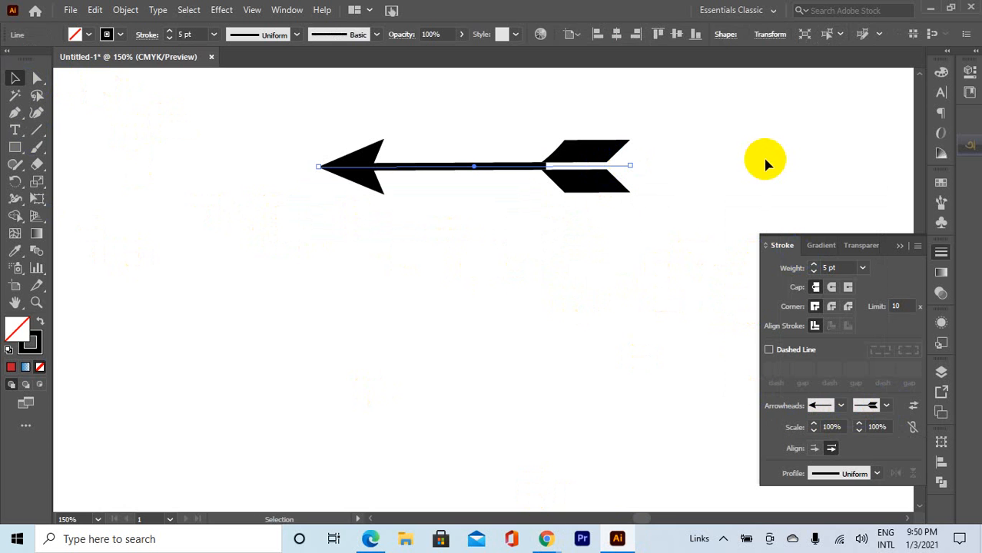
- Select the arrow line and change its end arrowhead to the open circle, Arrow 24
click(762, 157)
drag(341, 121, 643, 229)
click(886, 405)
scroll(844, 336, down, 2)
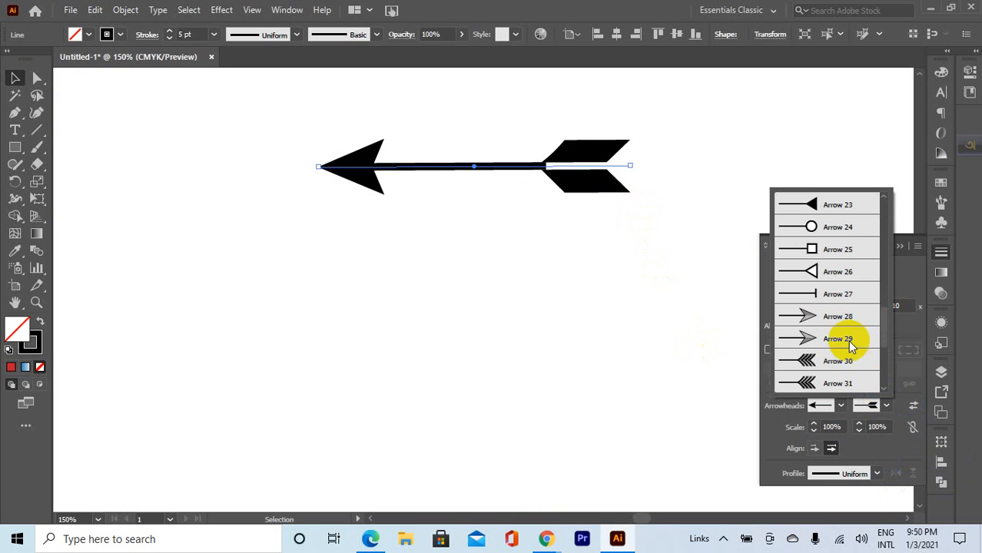
click(818, 228)
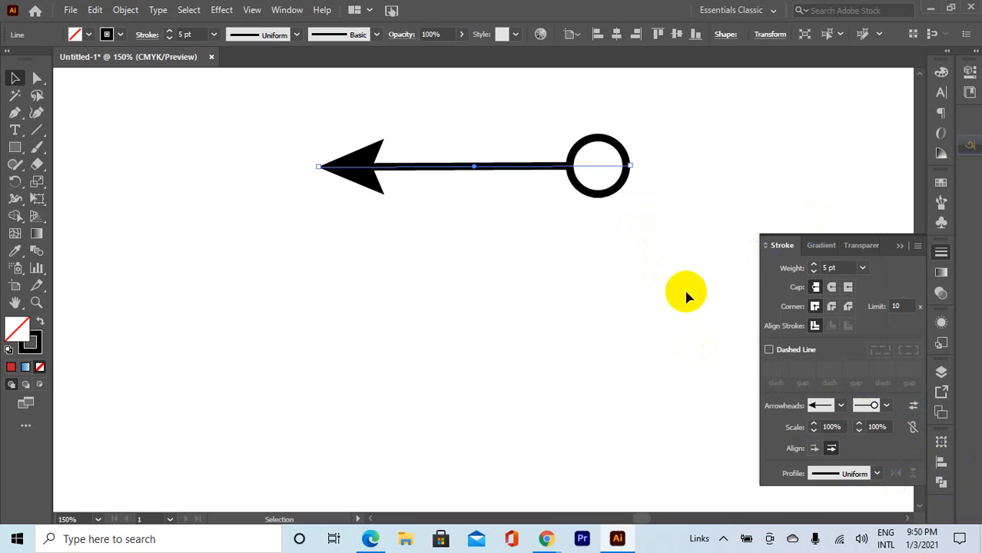
- Change the line's end arrowhead to the pointing hand, Arrow 38
click(886, 405)
scroll(842, 367, down, 2)
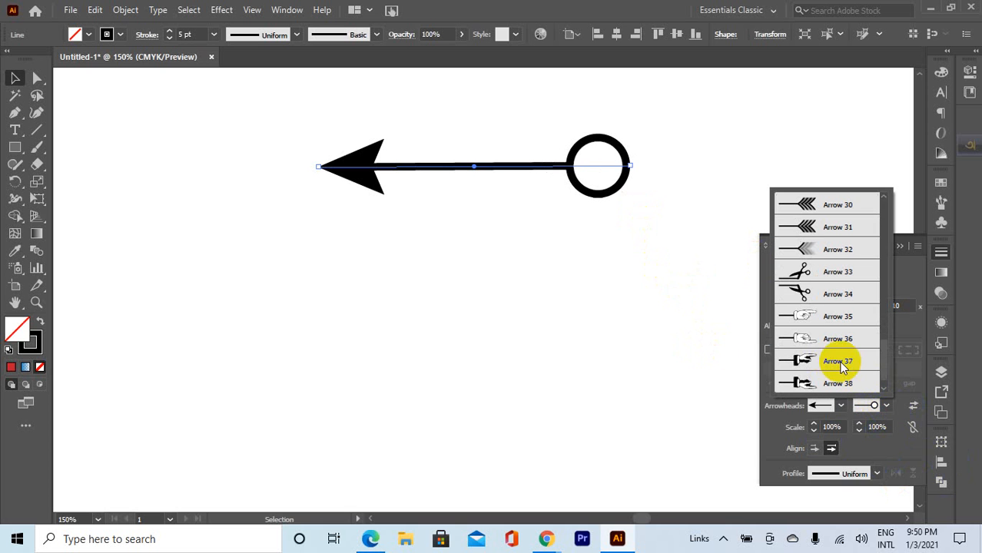
scroll(816, 323, down, 1)
click(804, 369)
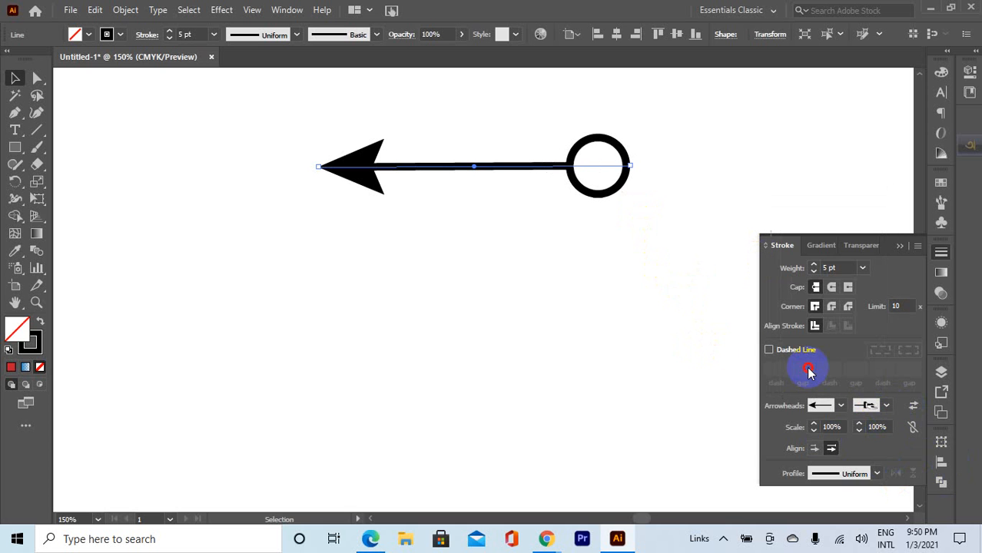
- Try the asterisk, Arrow 39, and the scissors, Arrow 34, as the line's end arrowhead
click(886, 405)
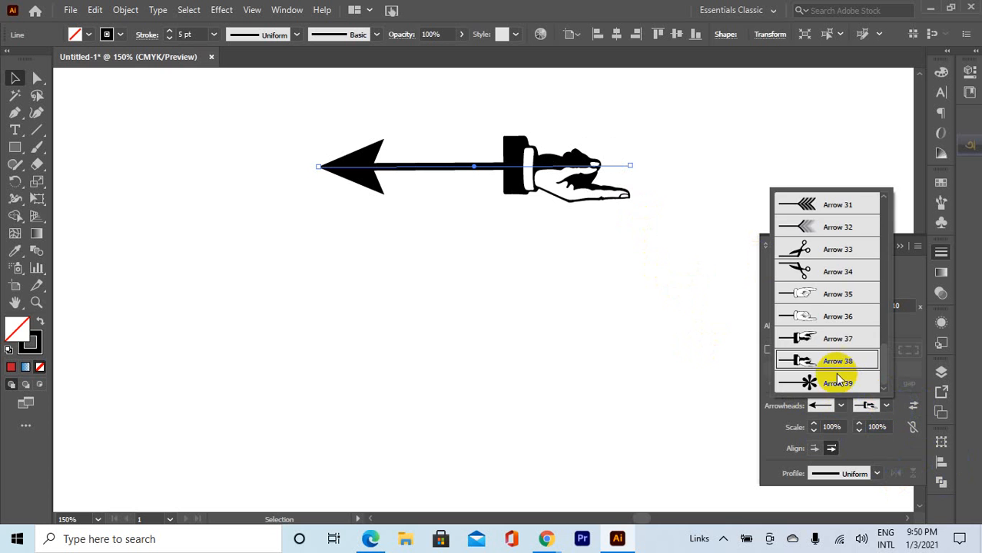
click(839, 378)
click(885, 407)
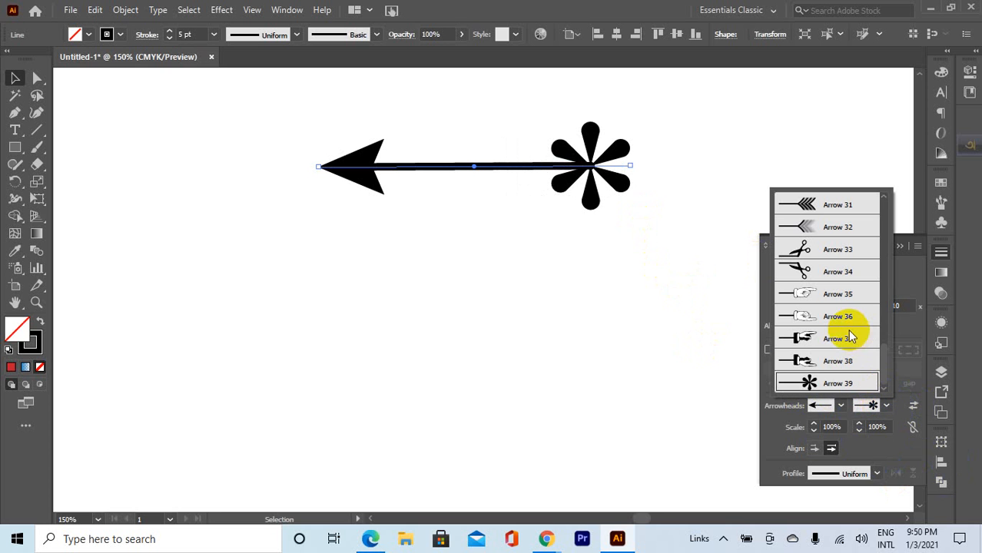
click(828, 265)
- Change the line's end arrowhead to the flat bar, Arrow 27
click(882, 406)
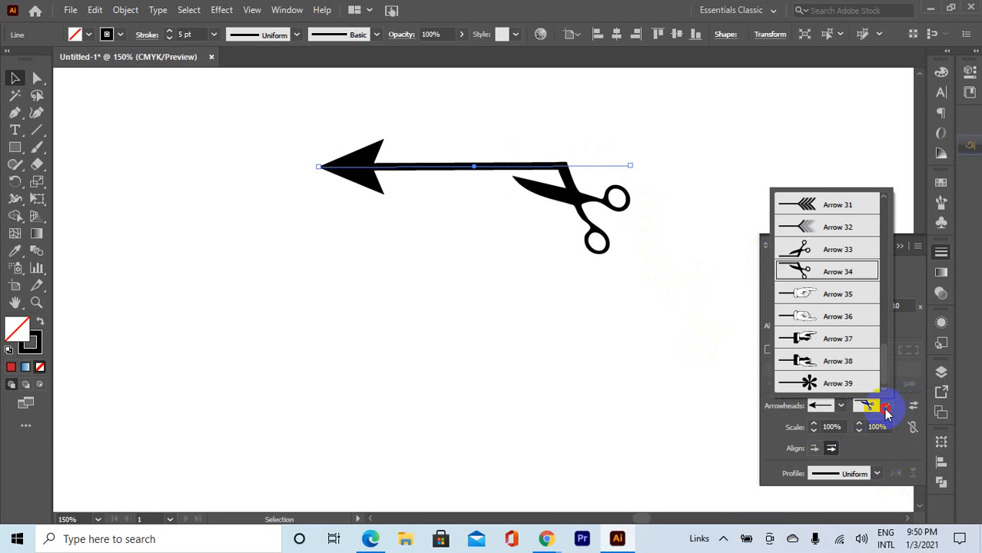
scroll(841, 323, up, 6)
scroll(837, 319, up, 3)
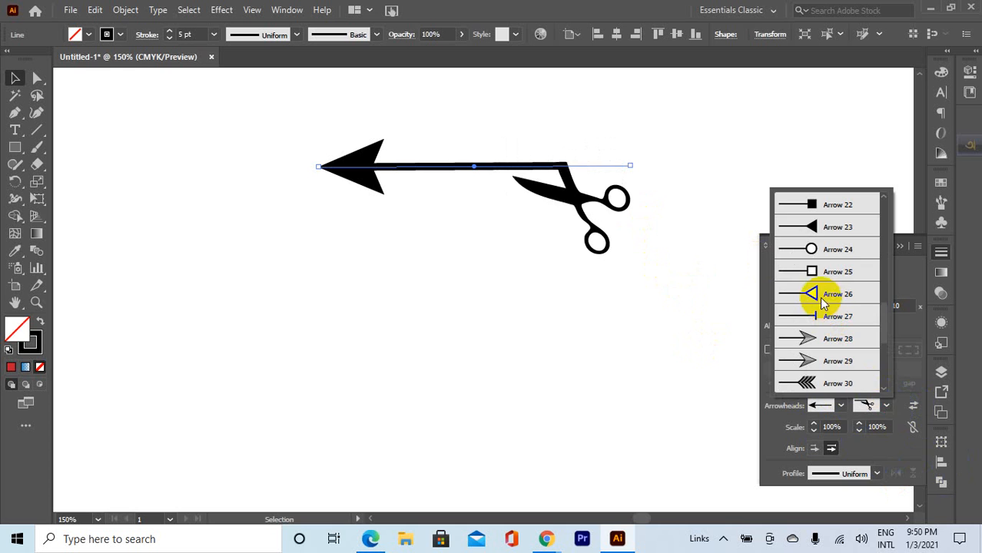
click(817, 314)
- Replace the line's end arrowhead with the solid curved-feather tail
click(886, 405)
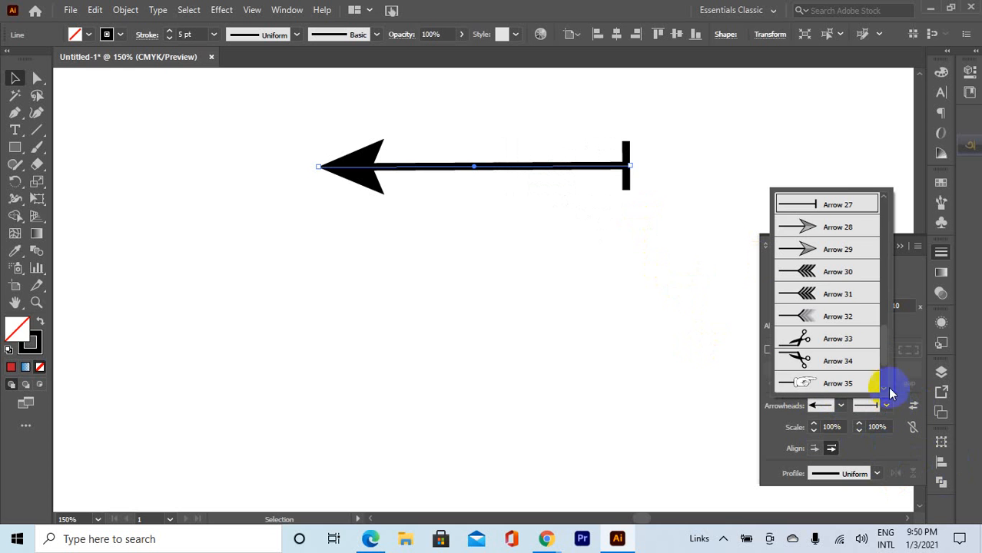
scroll(844, 307, up, 9)
click(829, 231)
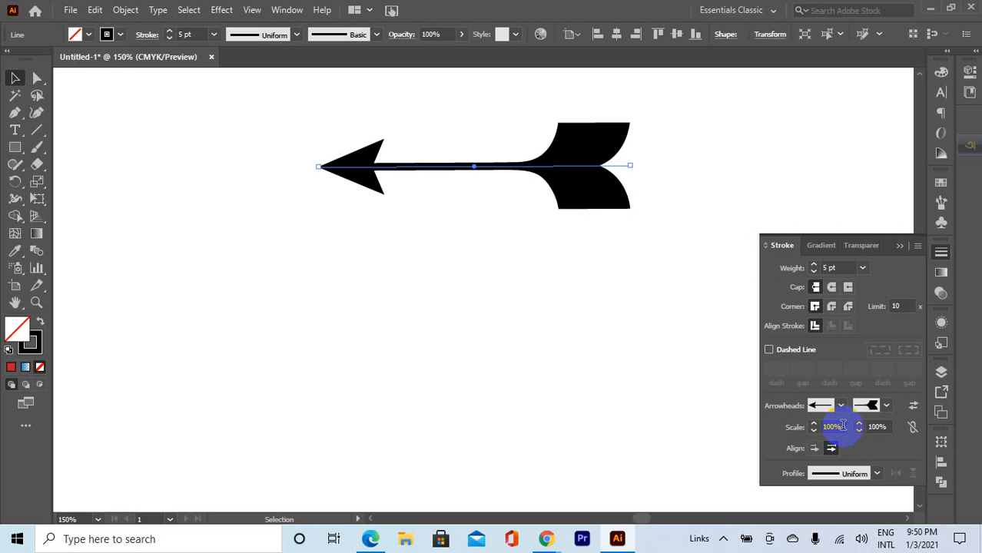
- Scale the start arrowhead to 159% and the end arrowhead to 89%
click(816, 425)
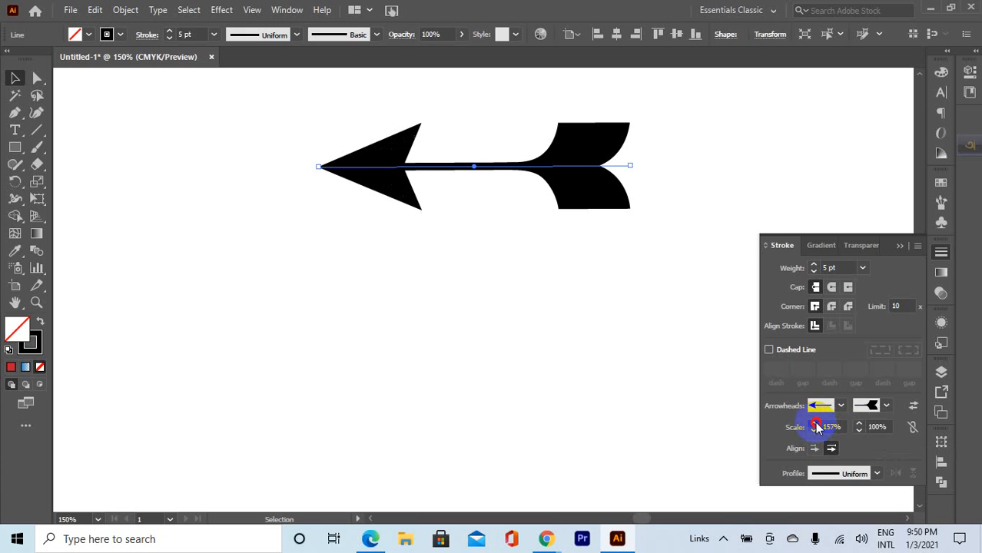
click(874, 426)
mouse_move(864, 431)
mouse_down()
mouse_move(866, 439)
mouse_move(859, 432)
mouse_up()
- Compare both arrowhead alignments and leave the arrow tips extending beyond the end of the path
click(816, 451)
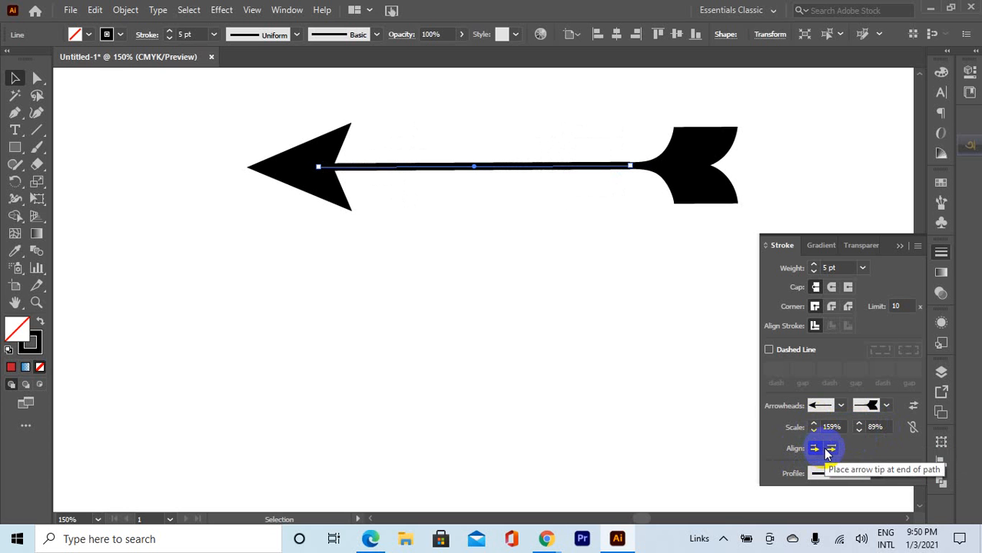
click(829, 450)
click(816, 450)
click(830, 450)
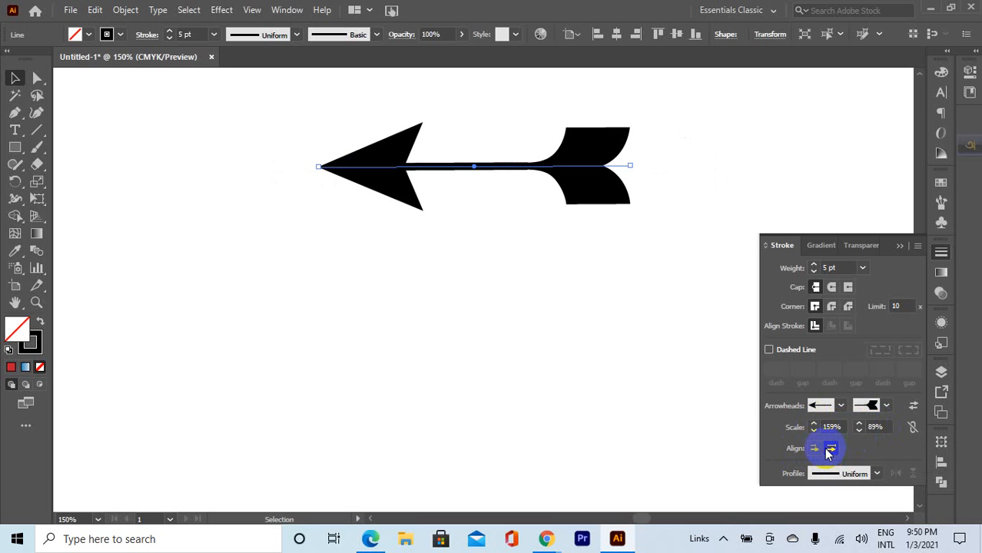
click(815, 449)
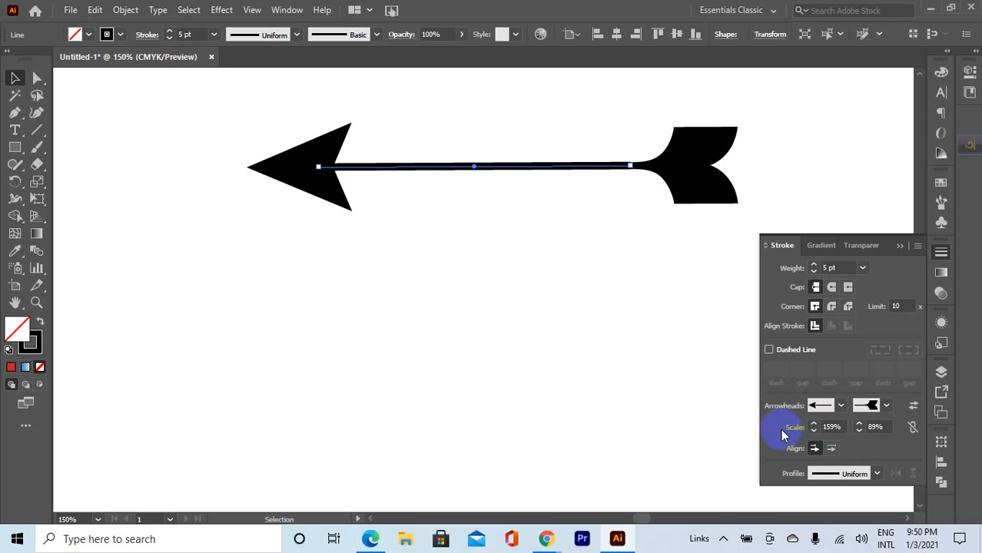
- Delete the finished arrow from the artboard
click(287, 167)
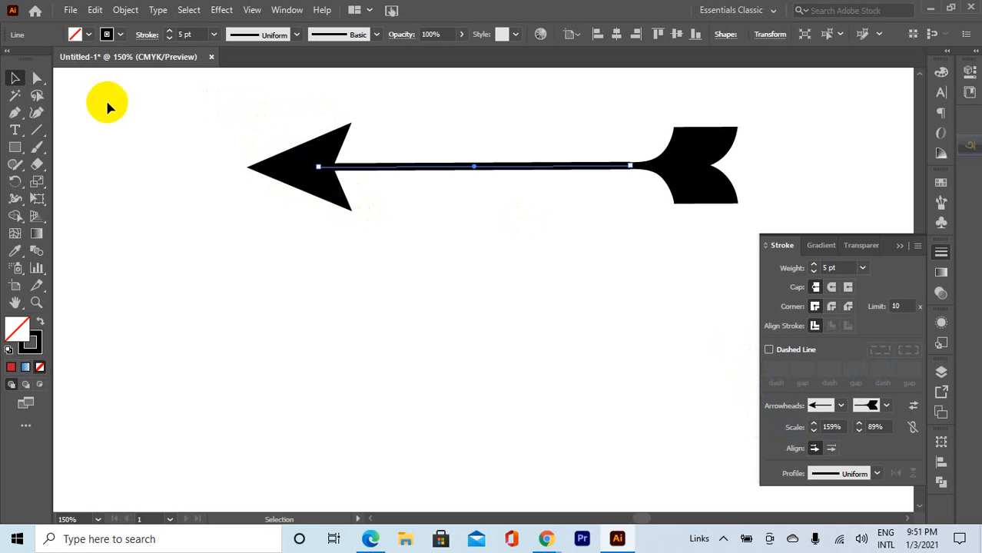
drag(125, 94, 695, 267)
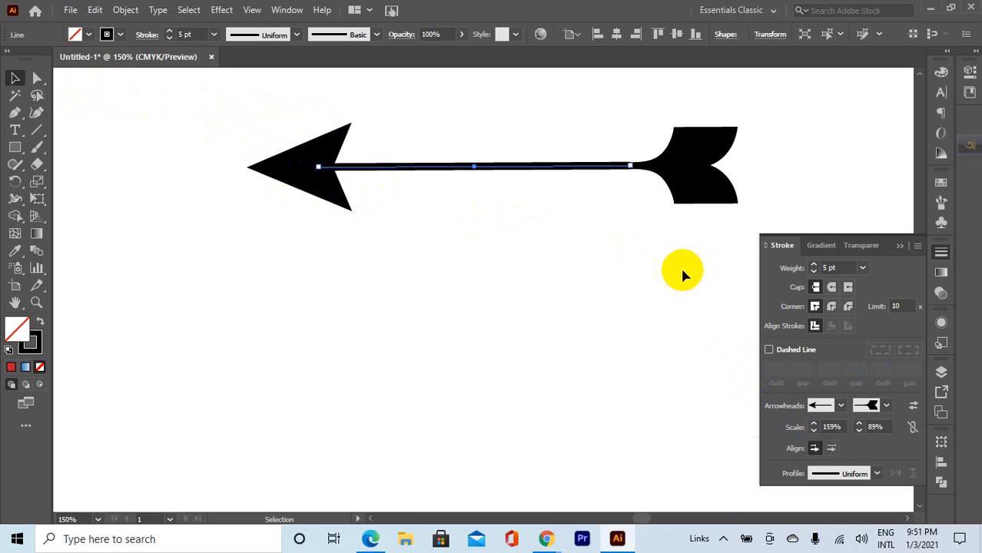
key(Delete)
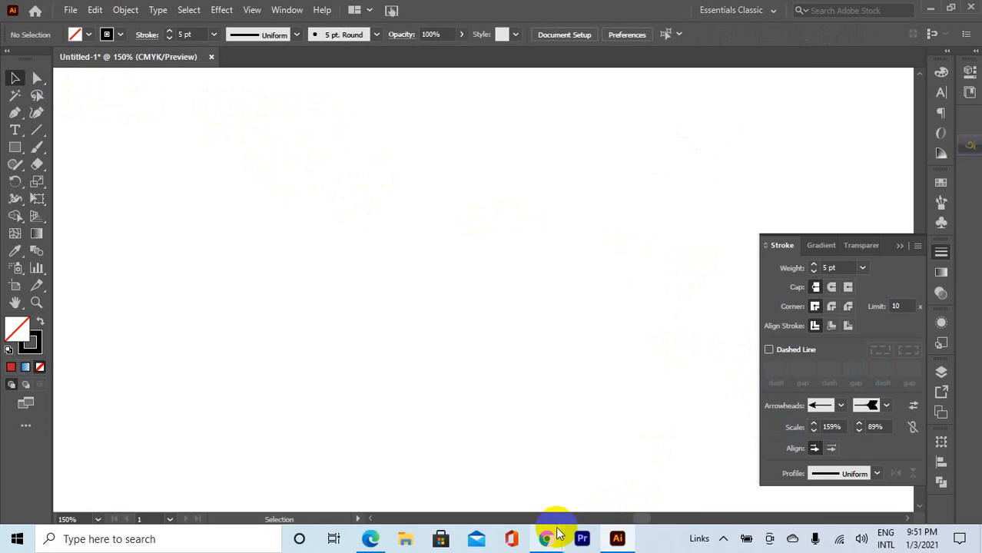
- Check the Google Meet call in Chrome and return to Illustrator
mouse_move(549, 534)
click(531, 480)
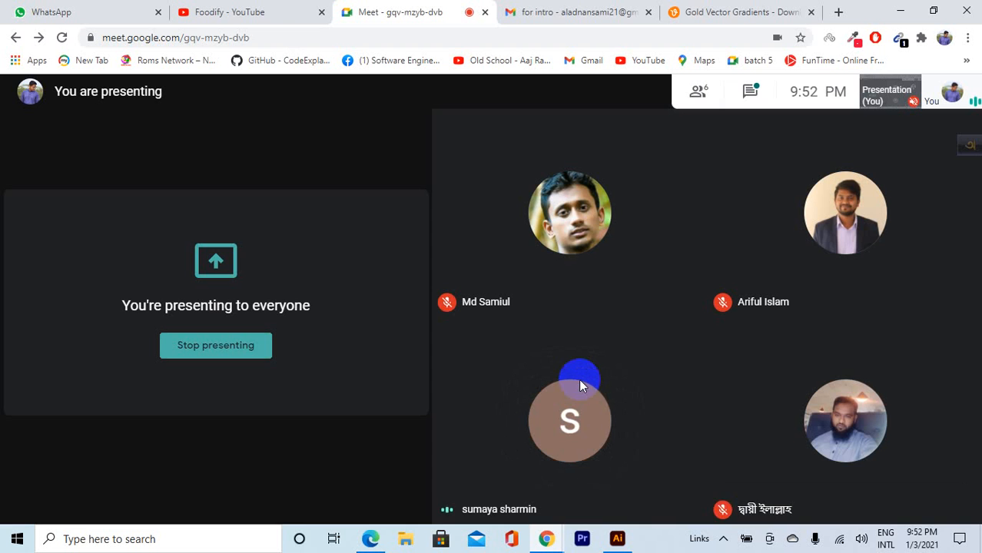
mouse_move(537, 532)
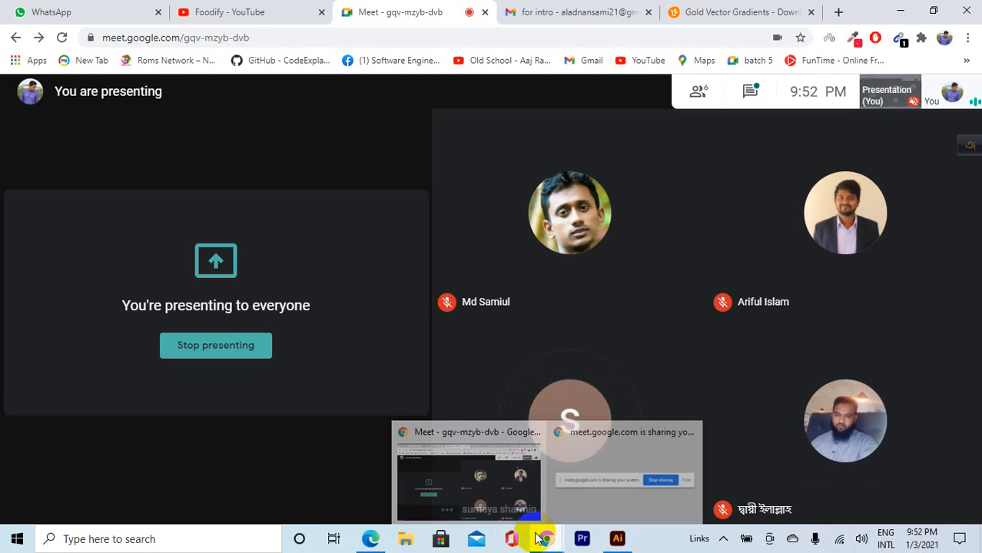
click(617, 538)
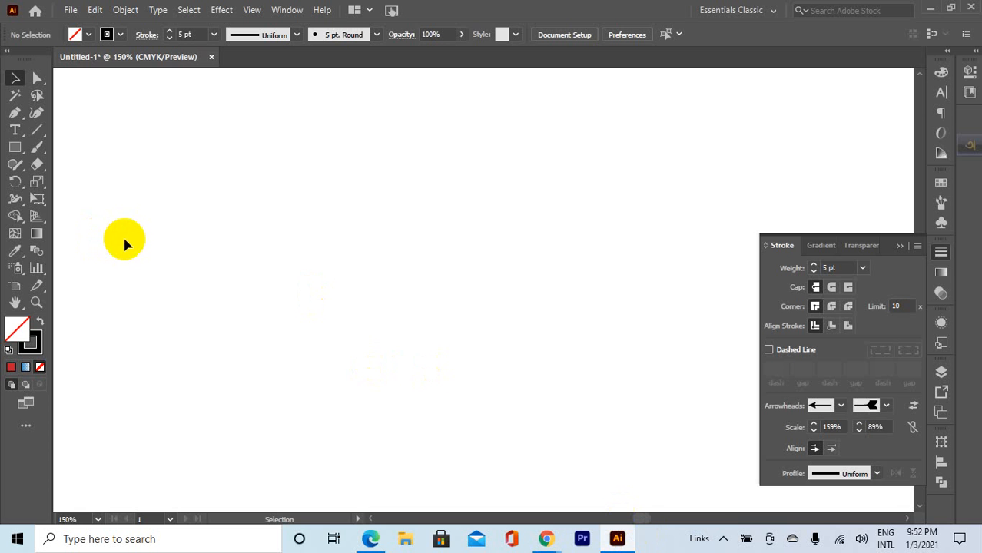
- Collapse the Stroke panel to clear the workspace around the empty artboard
key(ctrl+minus)
key(ctrl+minus)
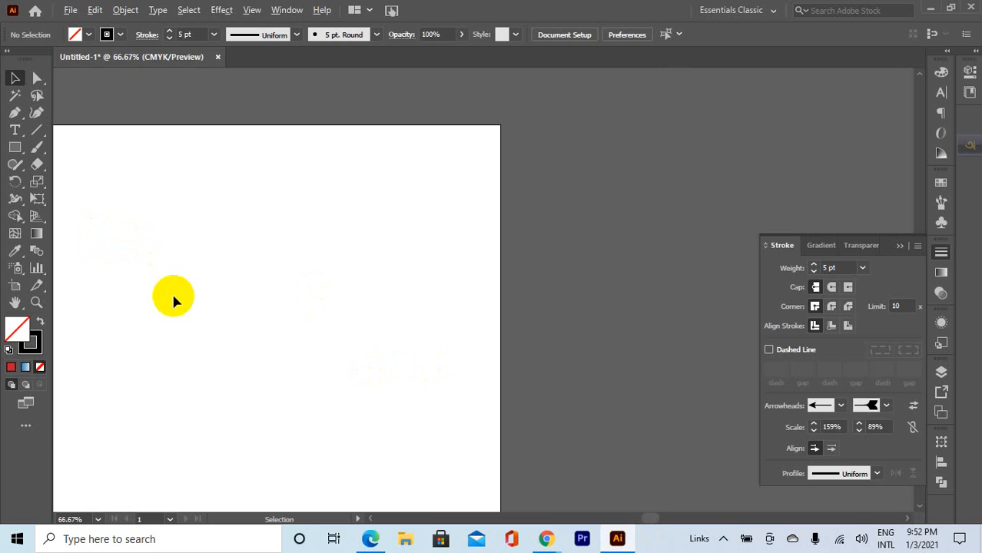
drag(645, 519, 621, 478)
scroll(557, 399, up, 3)
alt+scroll(557, 399, down, 1)
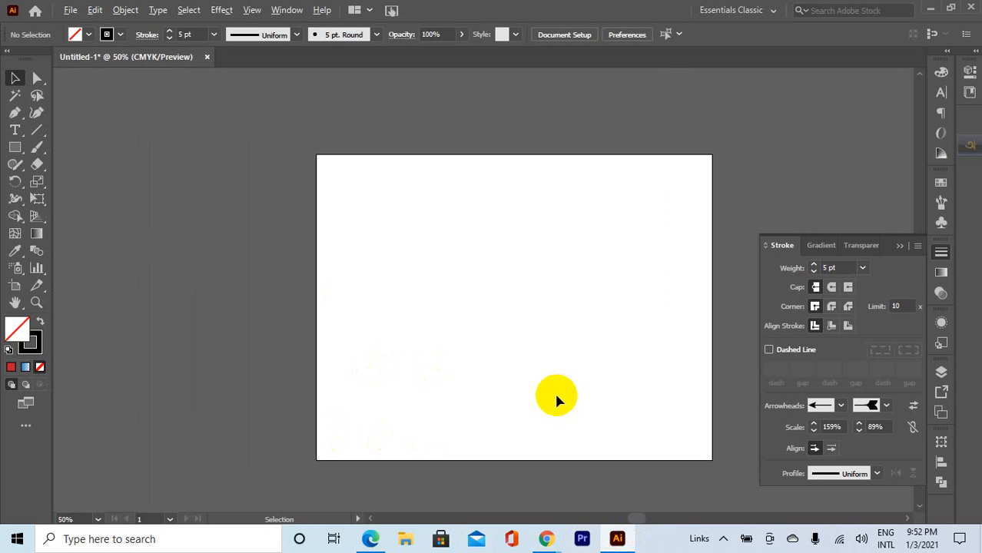
click(899, 246)
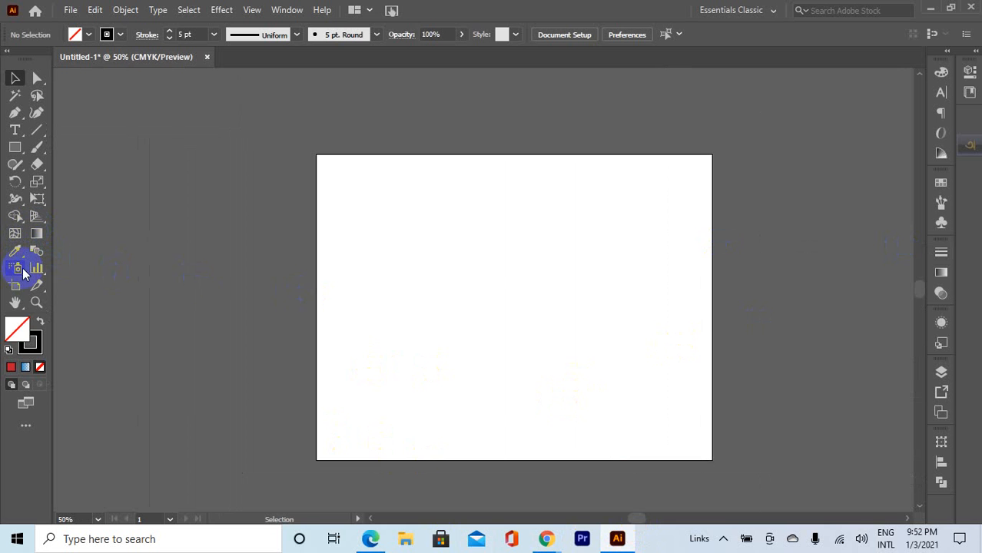
click(34, 285)
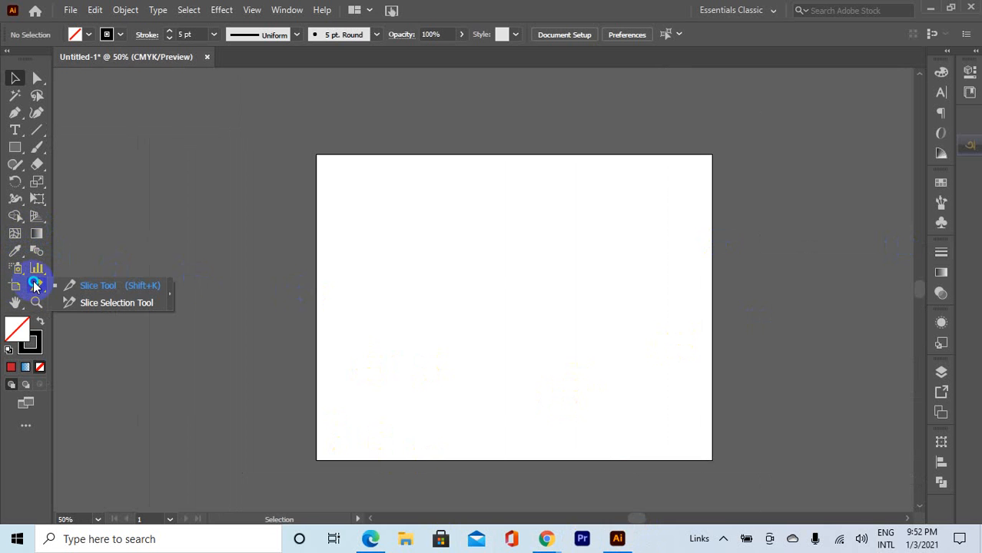
click(14, 266)
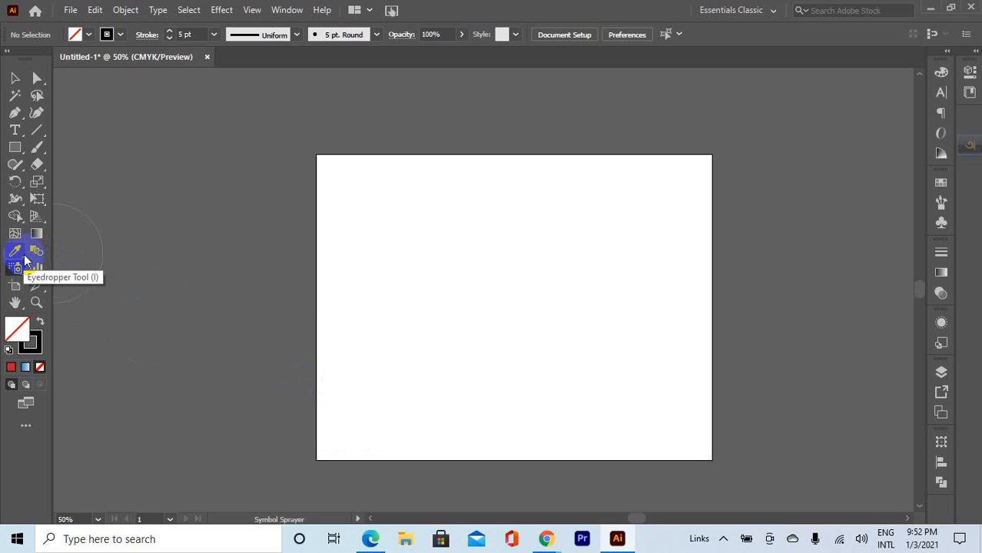
click(38, 218)
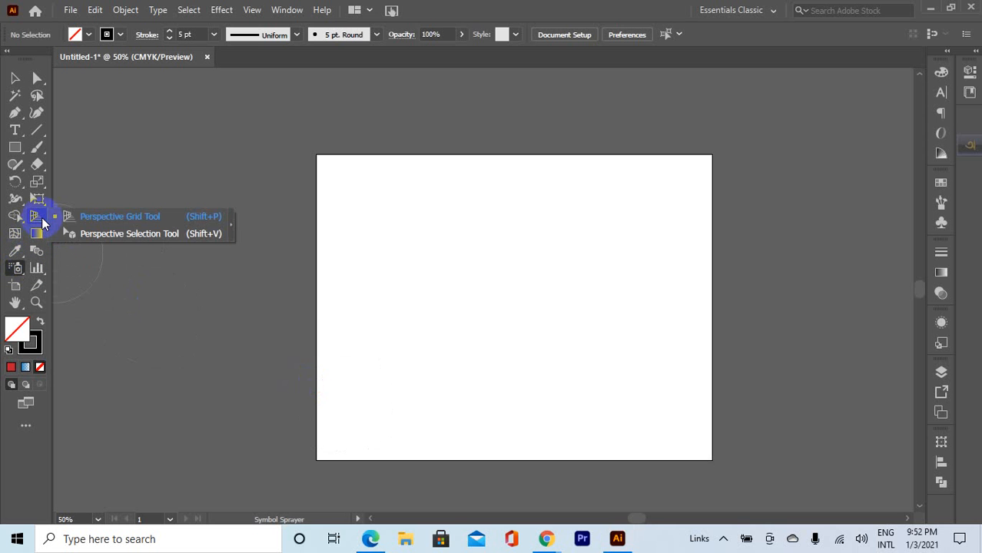
click(40, 198)
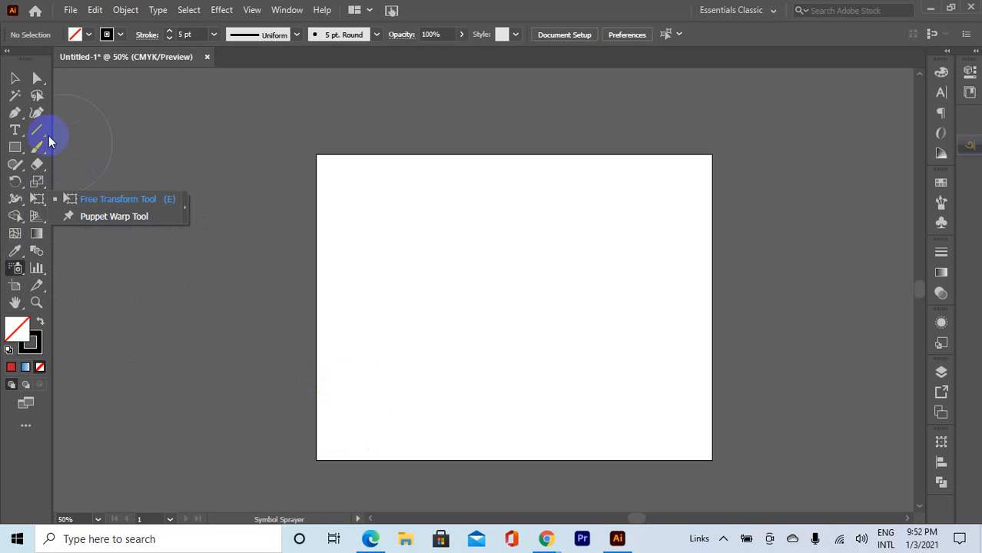
click(22, 73)
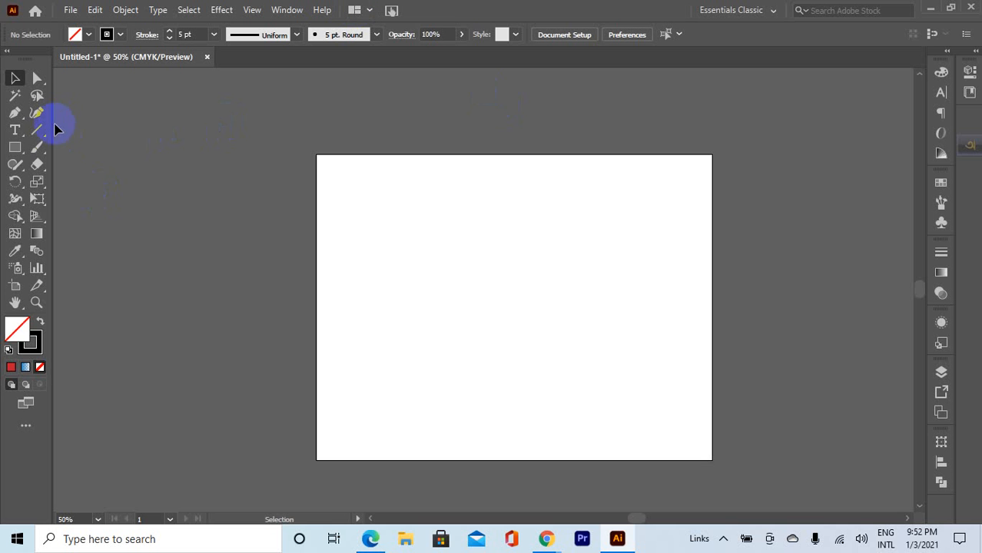
- Draw a tall, narrow rounded rectangle on the left half of the artboard and fill it with red
drag(16, 146, 69, 167)
drag(401, 194, 486, 393)
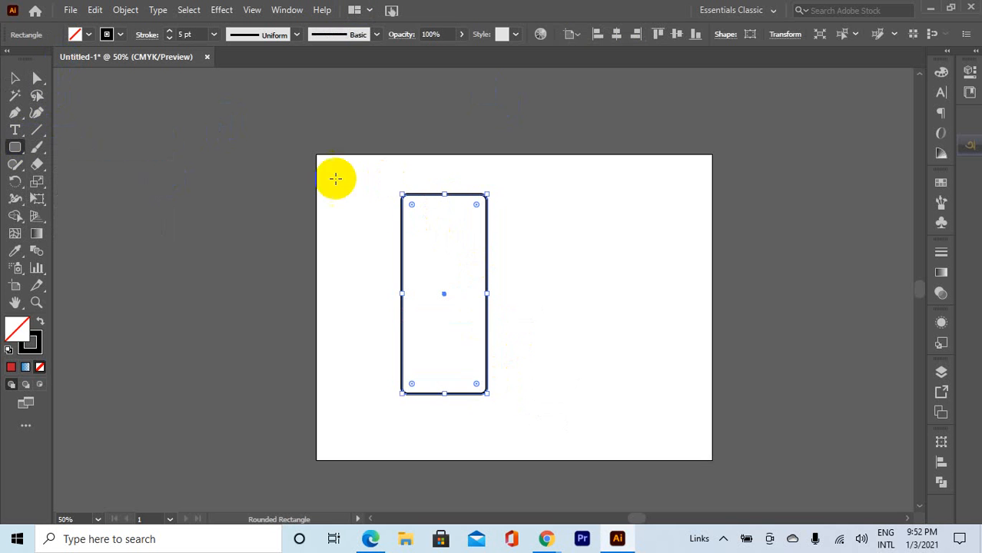
click(11, 368)
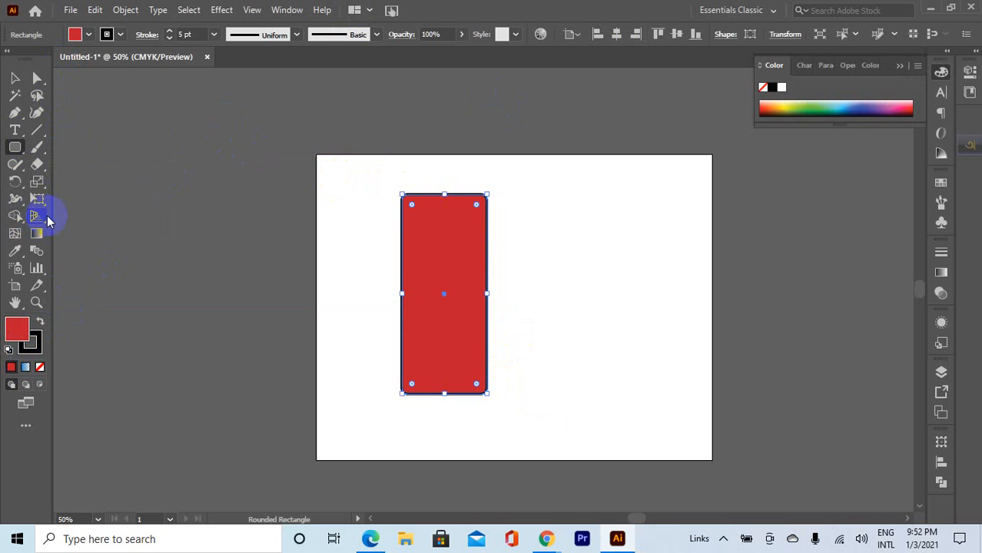
- Activate the Puppet Warp tool and add pins near the red rectangle's two upper corners and its bottom center
right_click(42, 185)
right_click(43, 171)
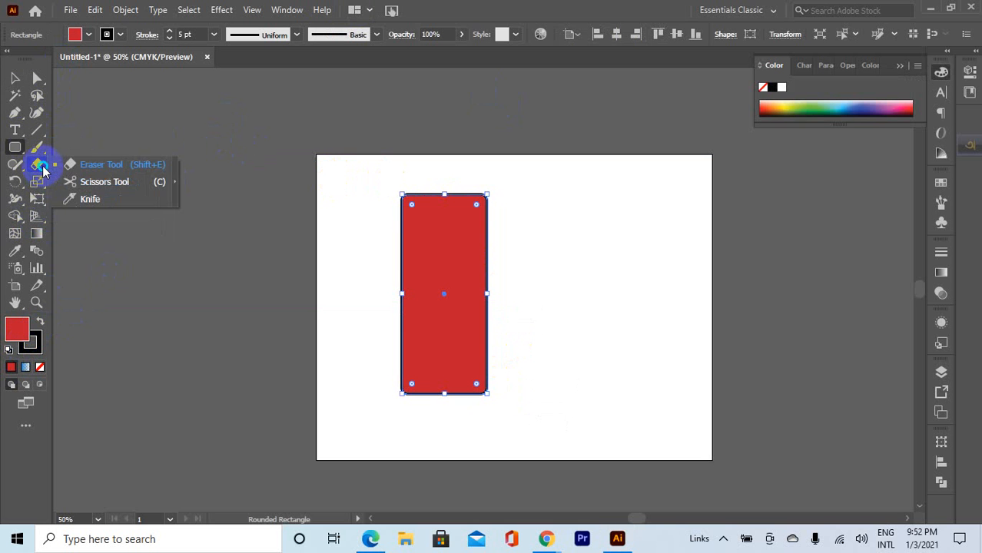
right_click(37, 215)
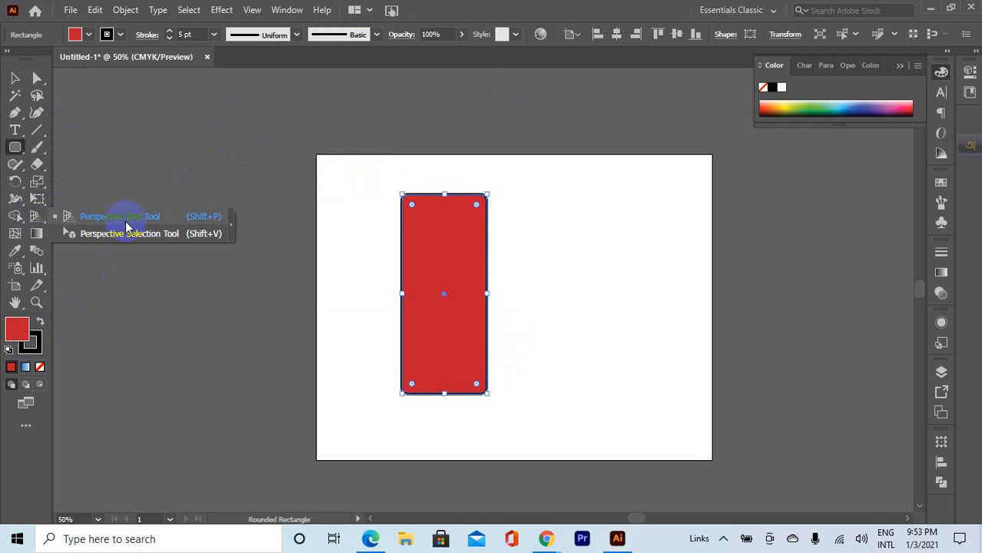
right_click(36, 199)
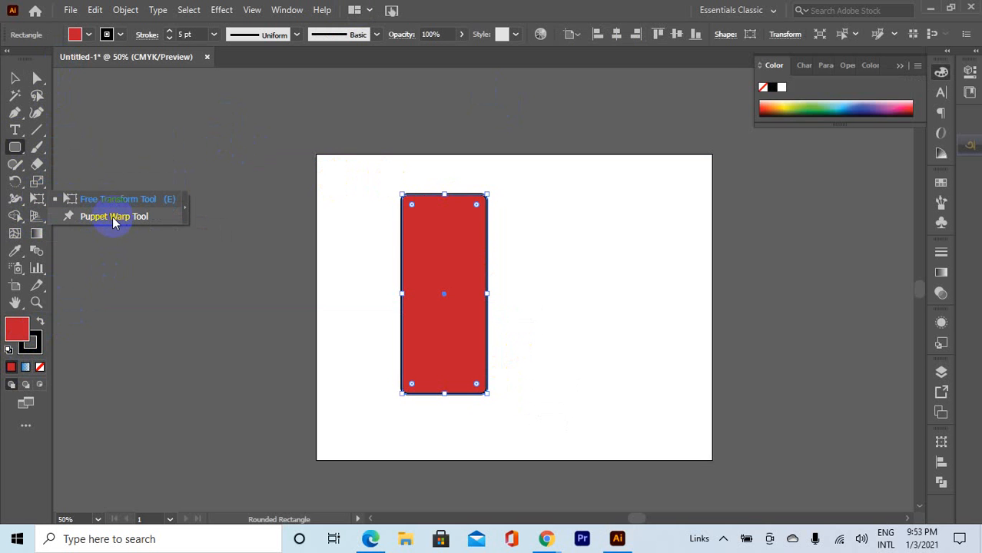
click(113, 217)
click(416, 214)
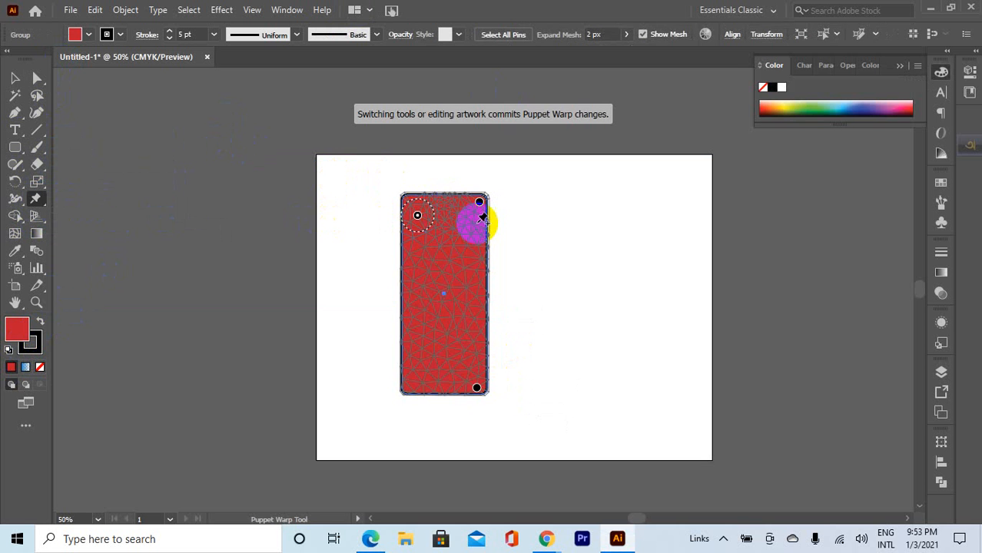
click(477, 218)
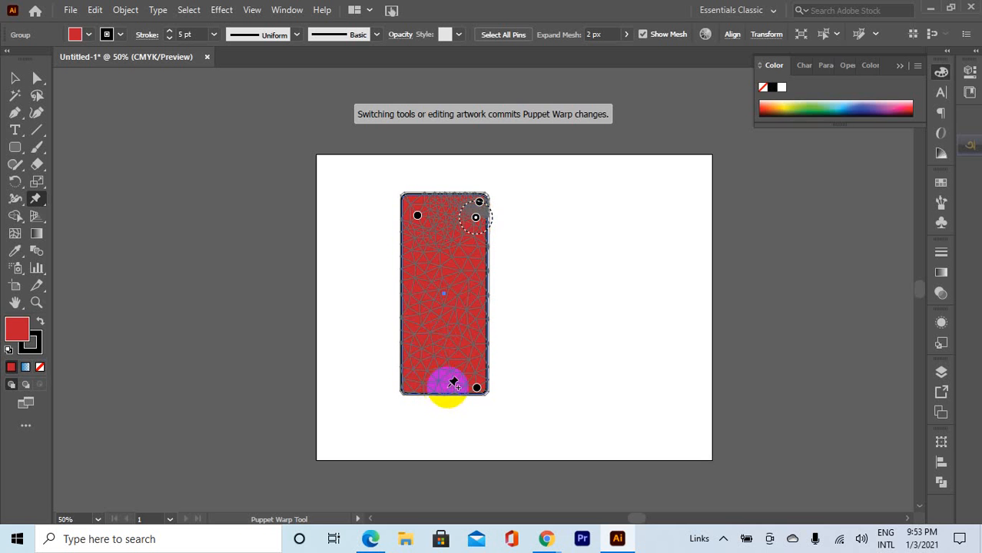
click(447, 387)
- Warp the rectangle by pulling the bottom-center pin up to the artboard's left edge and a new middle pin above the shape's top edge
drag(445, 388, 314, 250)
click(426, 285)
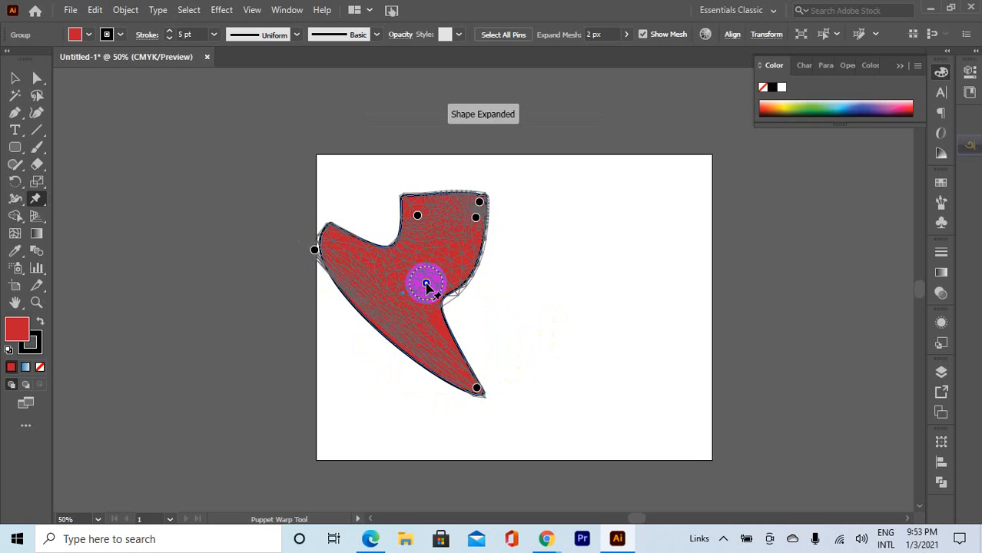
drag(427, 285, 452, 157)
scroll(466, 164, down, 1)
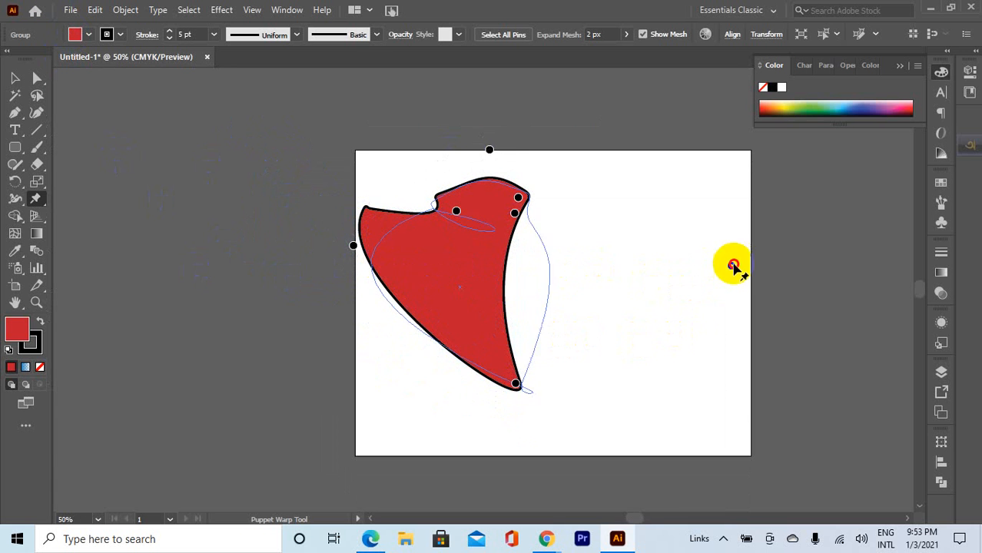
- Delete the warped red shape from the artboard
drag(734, 265, 788, 262)
key(Delete)
key(Delete)
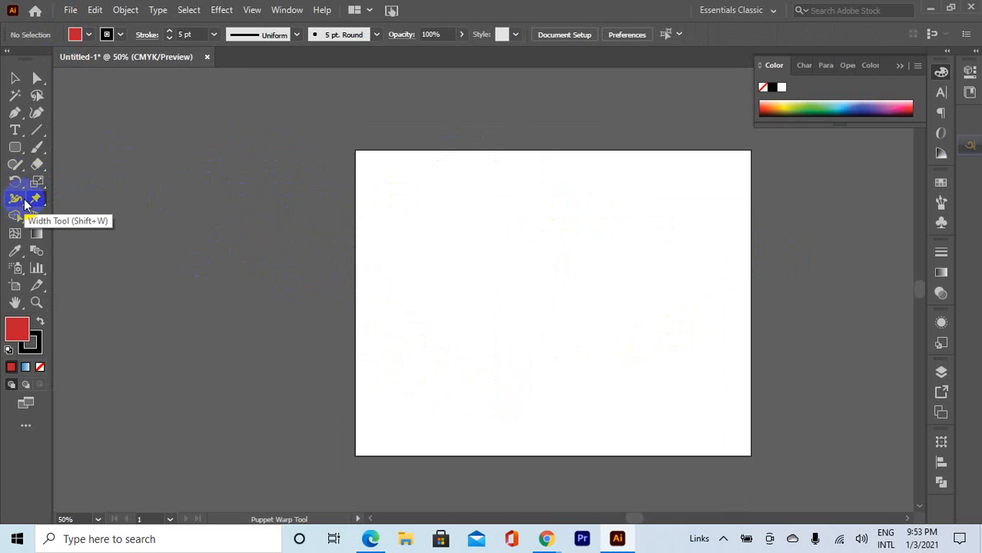
- Look through the tools grouped with the Width tool, plus the Shape Builder and Symbol Sprayer tool groups
click(26, 202)
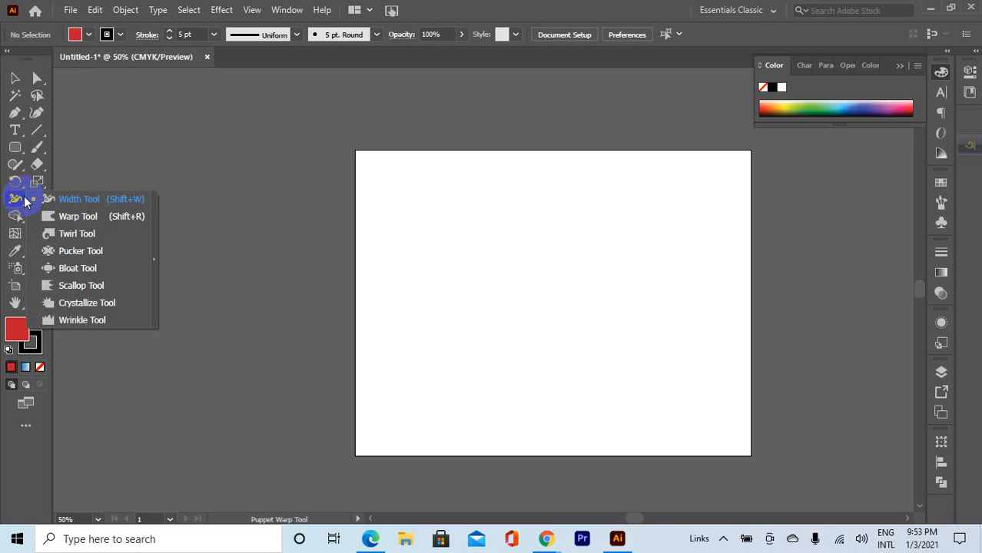
click(17, 198)
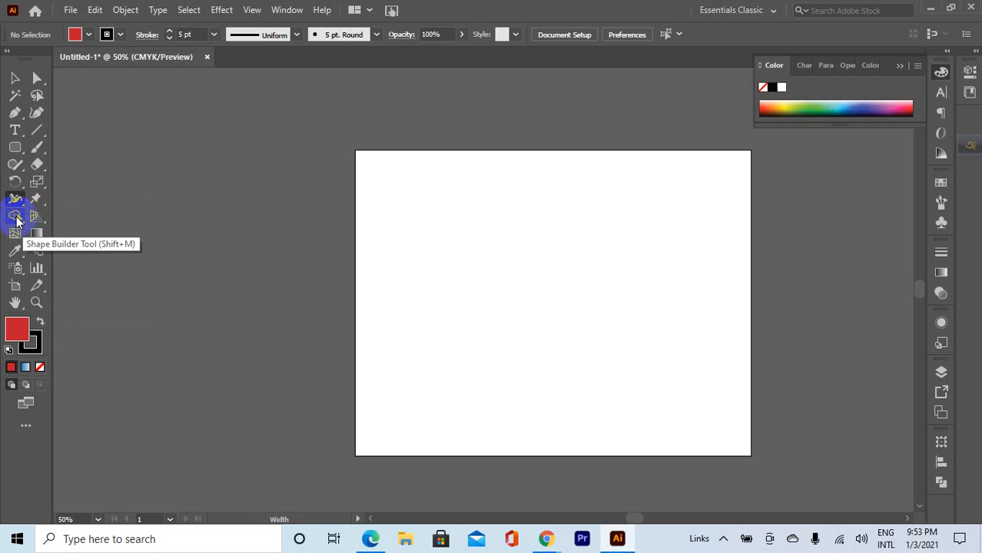
mouse_move(16, 218)
mouse_down()
mouse_move(105, 216)
mouse_move(98, 238)
mouse_move(98, 216)
mouse_move(42, 230)
mouse_move(20, 245)
mouse_move(18, 266)
mouse_up()
drag(18, 268, 16, 274)
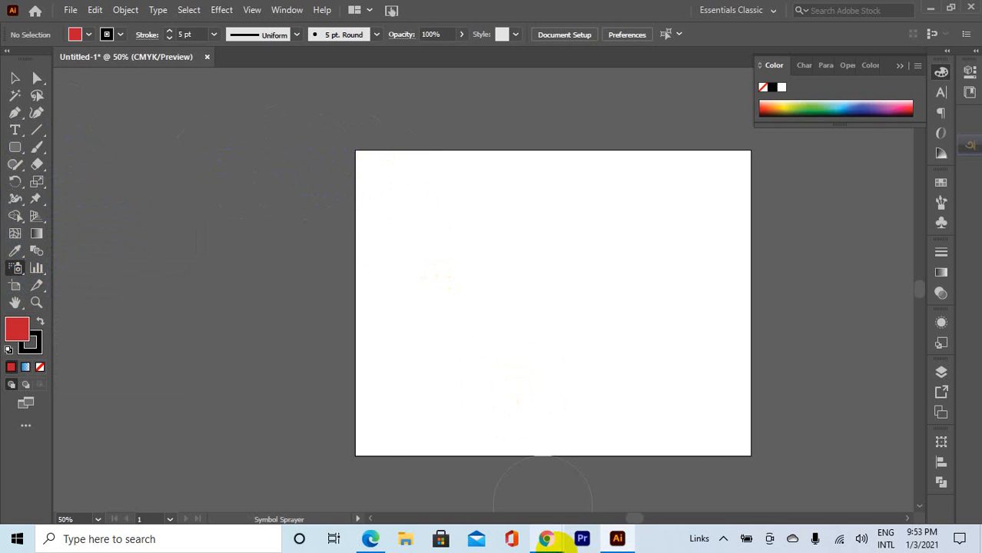
- Check the Google Meet call in Chrome and switch back to Illustrator
click(549, 539)
click(511, 486)
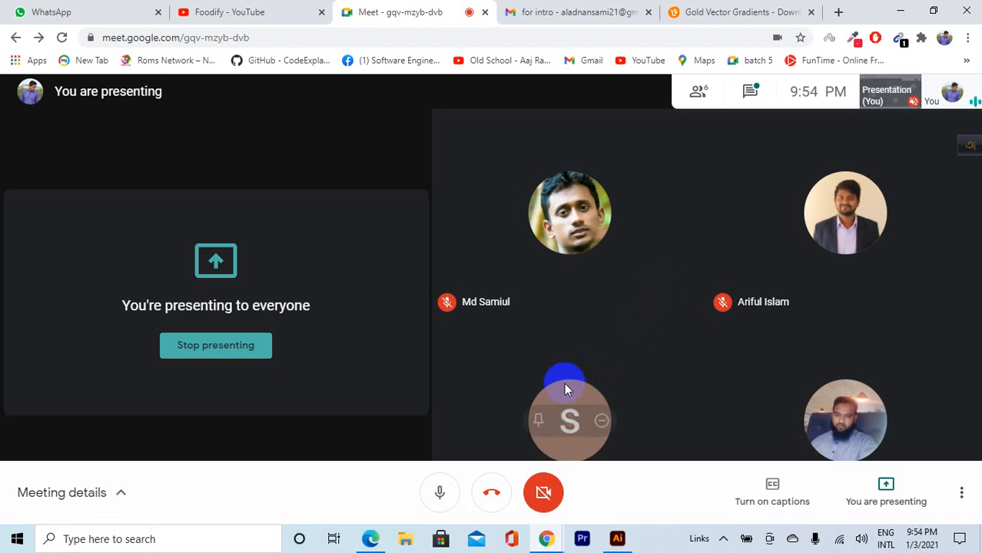
mouse_move(627, 538)
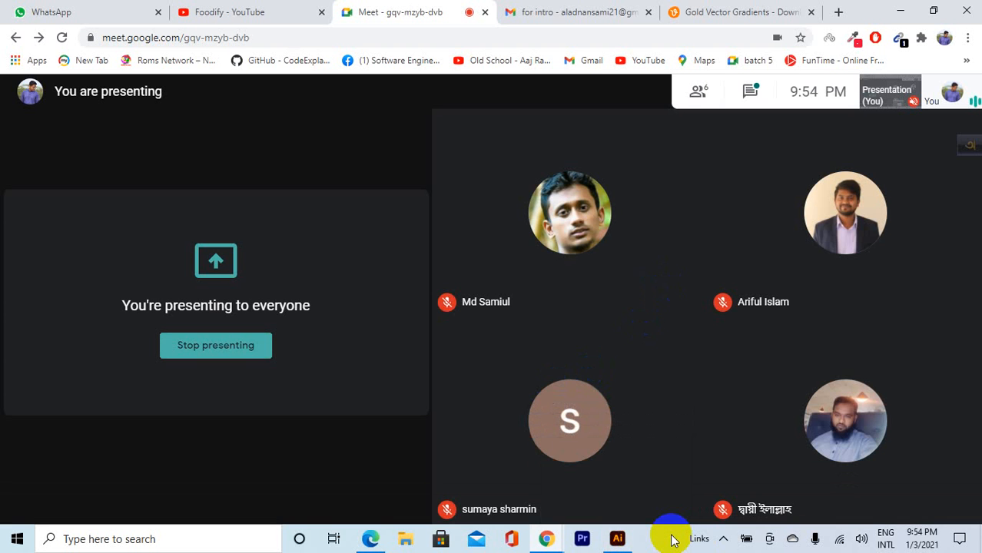
click(625, 538)
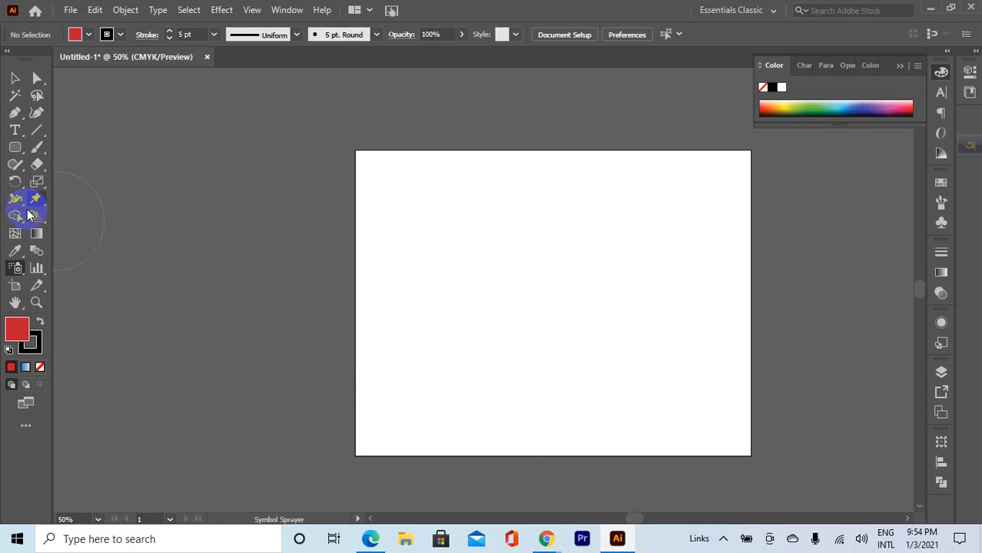
- Minimize Illustrator and leave the Google Meet call in Chrome
click(930, 9)
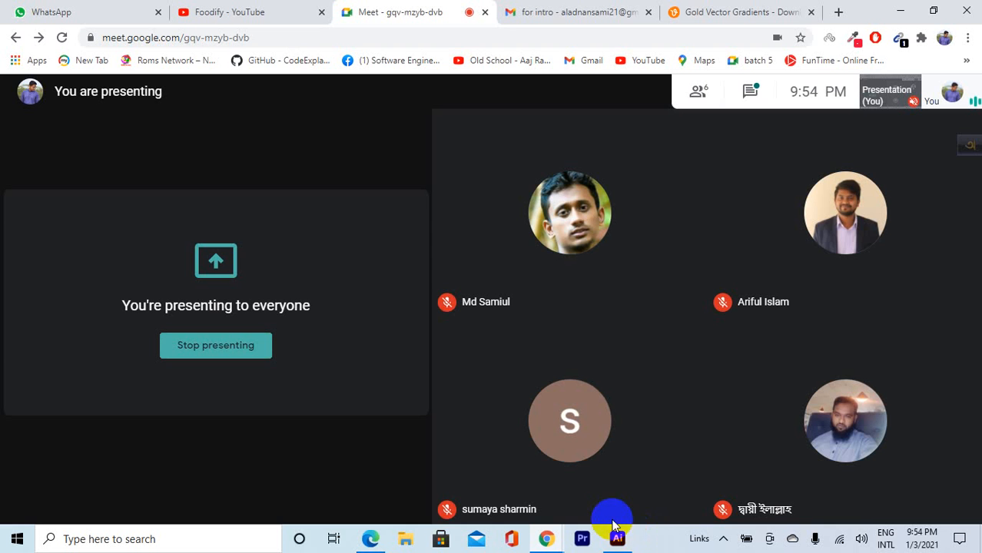
mouse_move(596, 412)
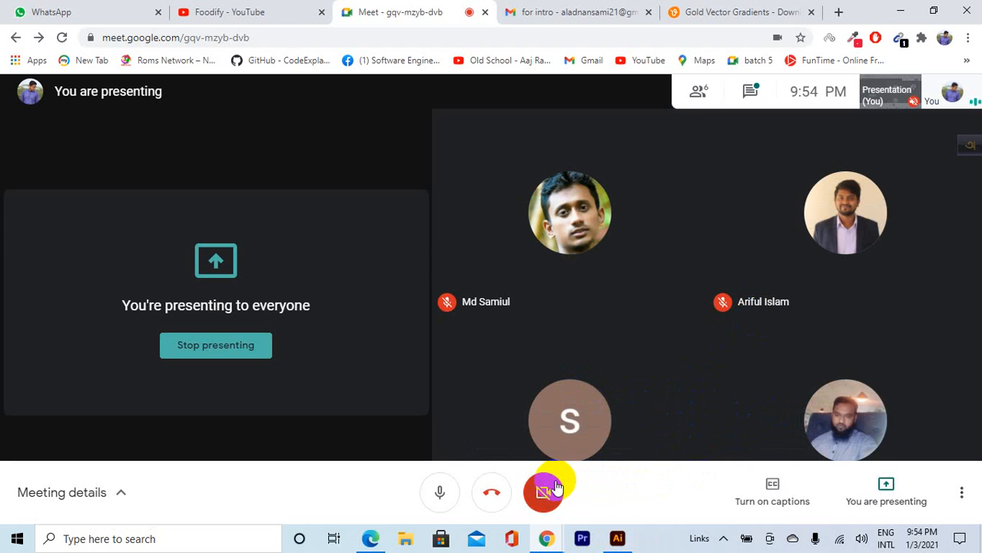
click(498, 491)
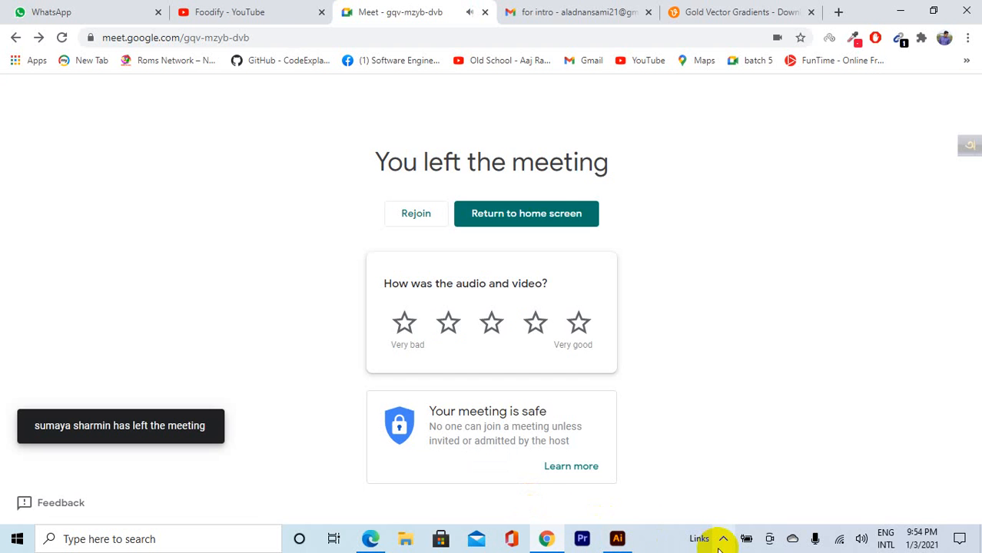